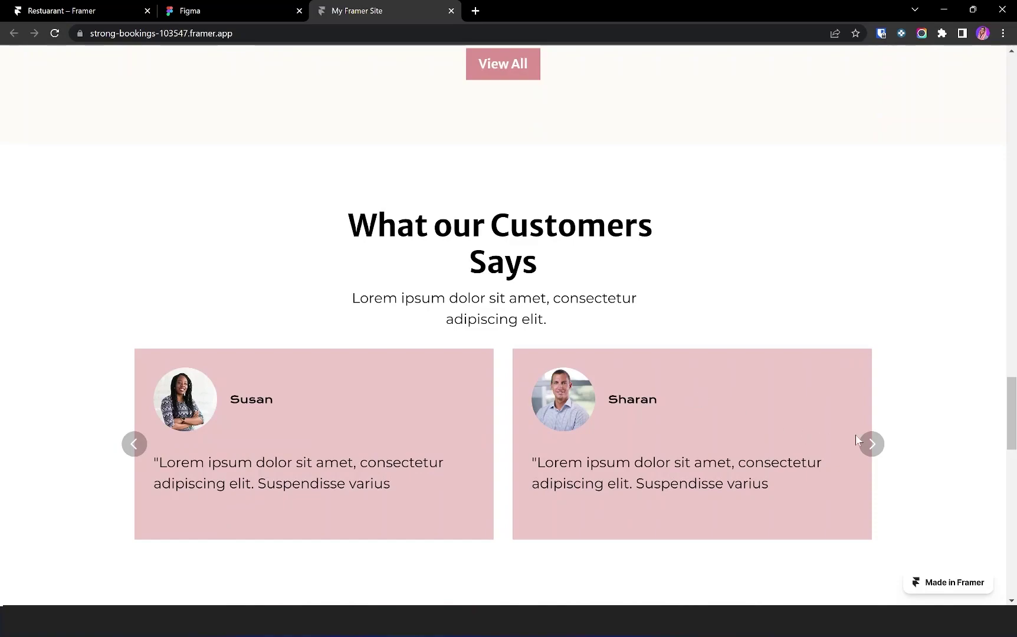
# - Review the published restaurant site from the customer testimonials down through the head chef section
pyautogui.scroll(-3, 771, 456)
pyautogui.scroll(-9, 771, 455)
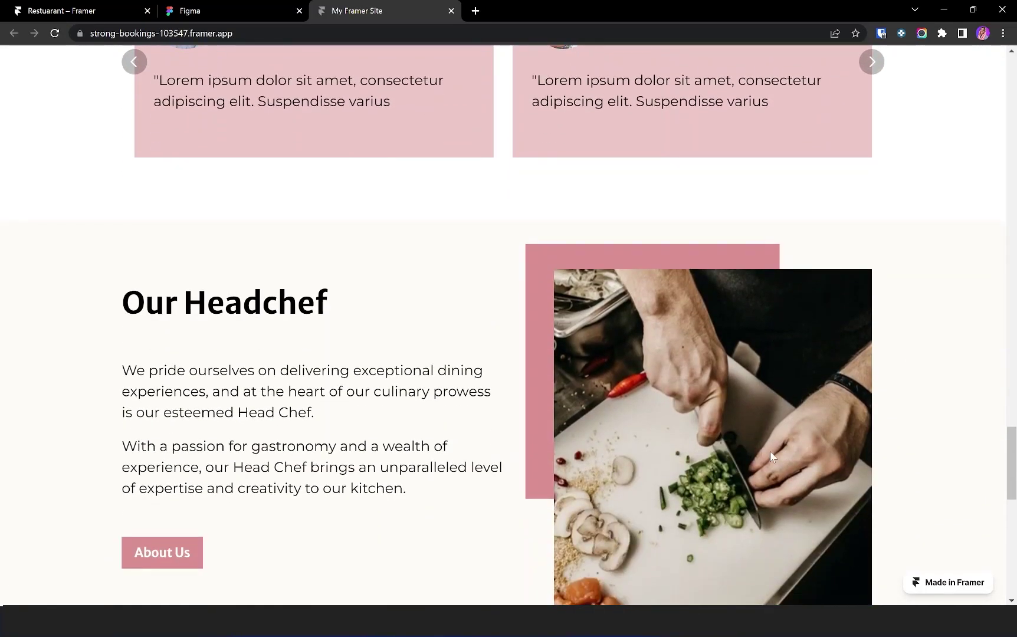
pyautogui.scroll(-6, 771, 455)
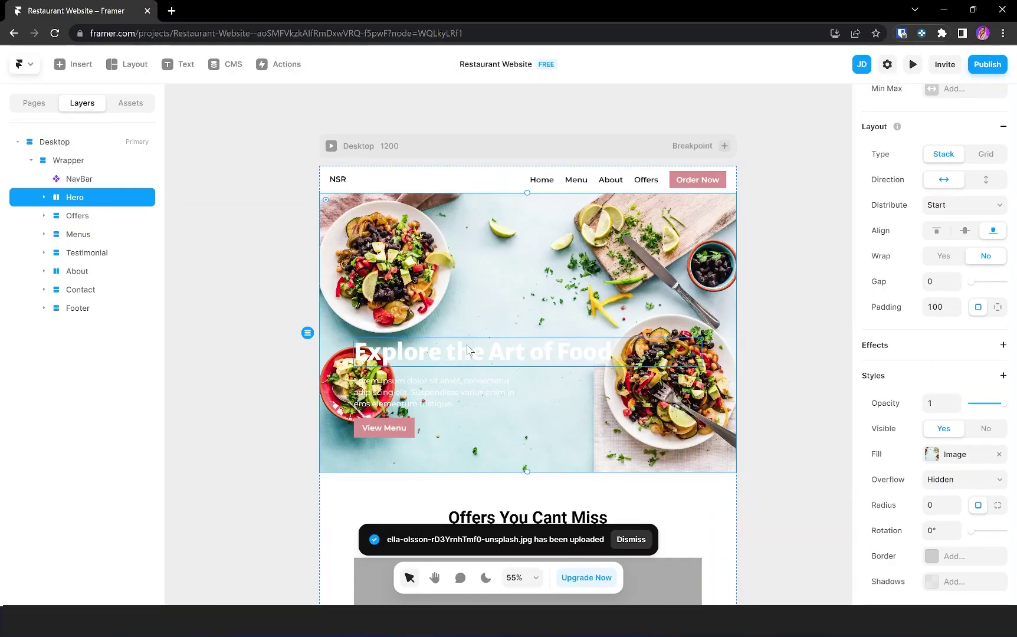
# - Stretch an absolutely positioned frame over the Hero section at 100% width and height, filled with #000000
pyautogui.moveTo(84, 211); pyautogui.dragTo(88, 215)
pyautogui.press('Return')
pyautogui.scroll(-2, 935, 354)
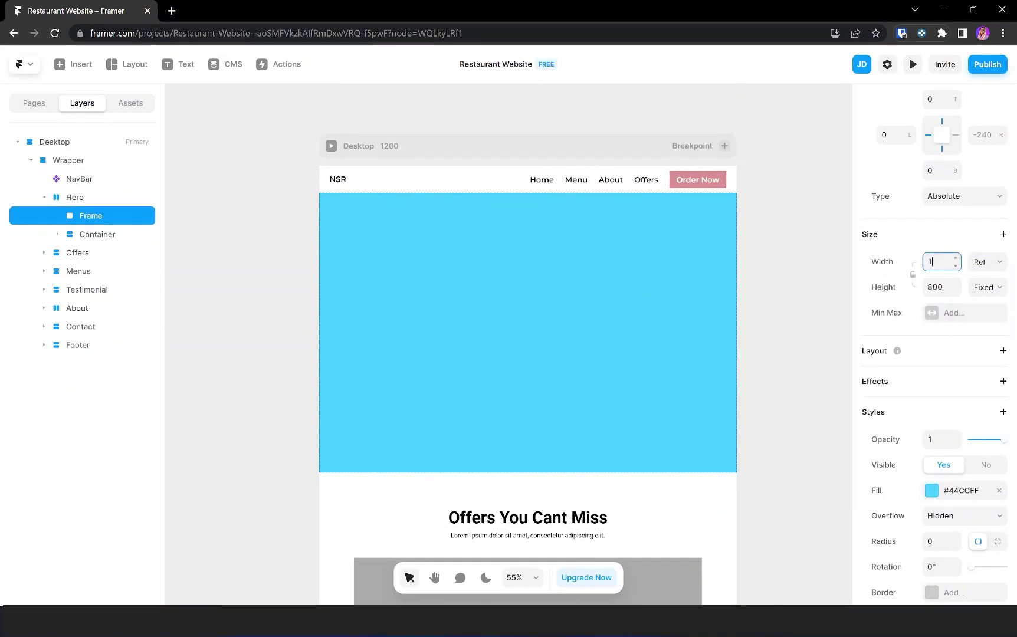
pyautogui.click(931, 490)
pyautogui.write('00000044')
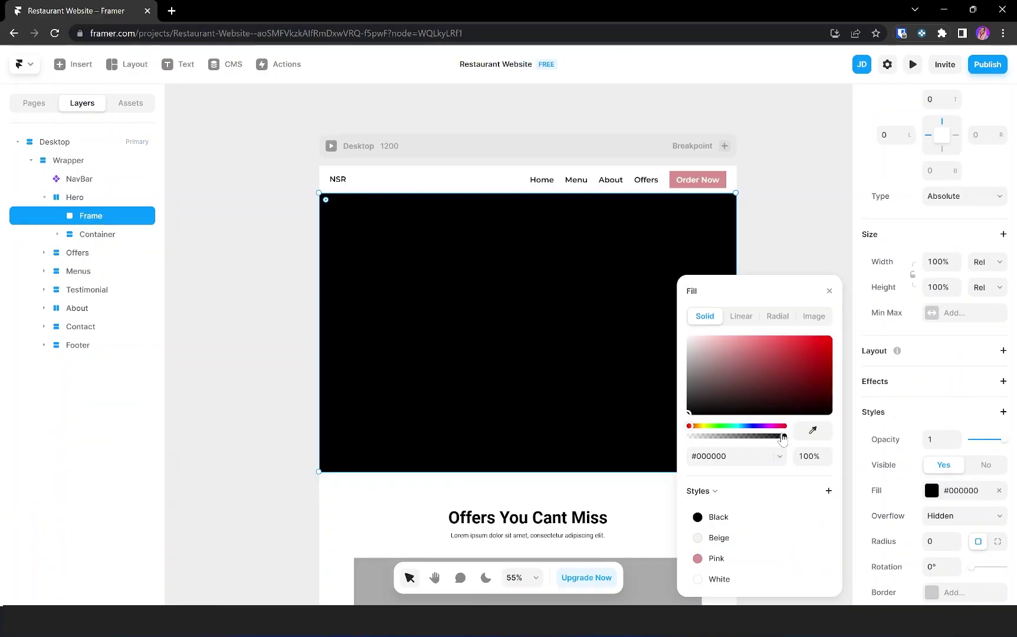
pyautogui.click(145, 215)
# - Switch to the Figma planning file and look over the restaurant requirements, Information Architecture and wireframe
pyautogui.doubleClick(498, 389)
pyautogui.scroll(-3, 964, 317)
pyautogui.scroll(-1, 963, 317)
pyautogui.click(740, 379)
pyautogui.hotkey('alt', 'Tab')
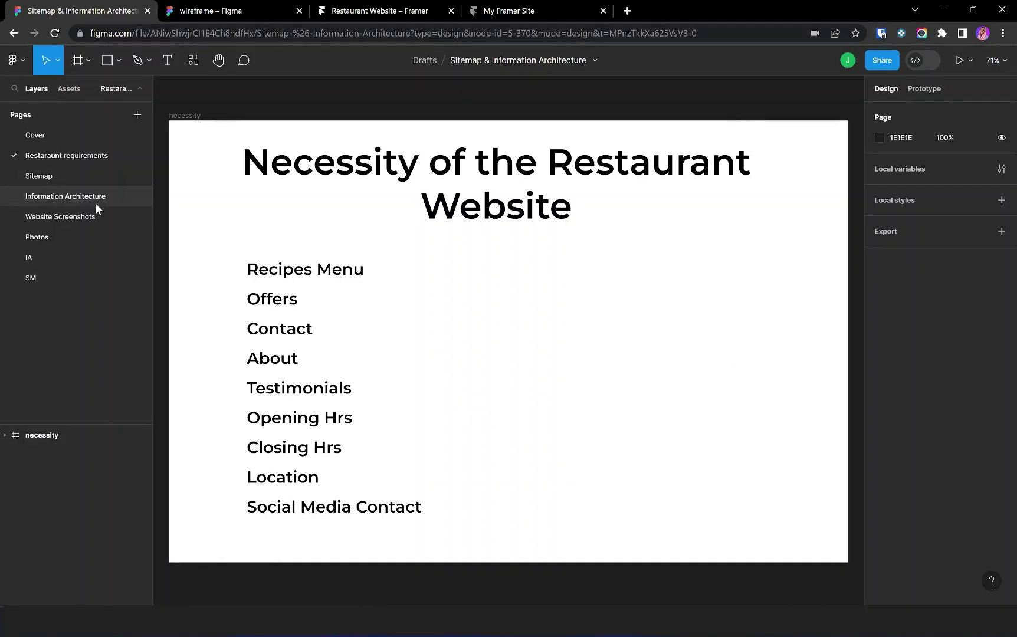
pyautogui.click(61, 195)
pyautogui.hotkey('ctrl', 'Tab')
pyautogui.scroll(-5, 536, 311)
pyautogui.hotkey('alt', 'Tab')
pyautogui.click(46, 220)
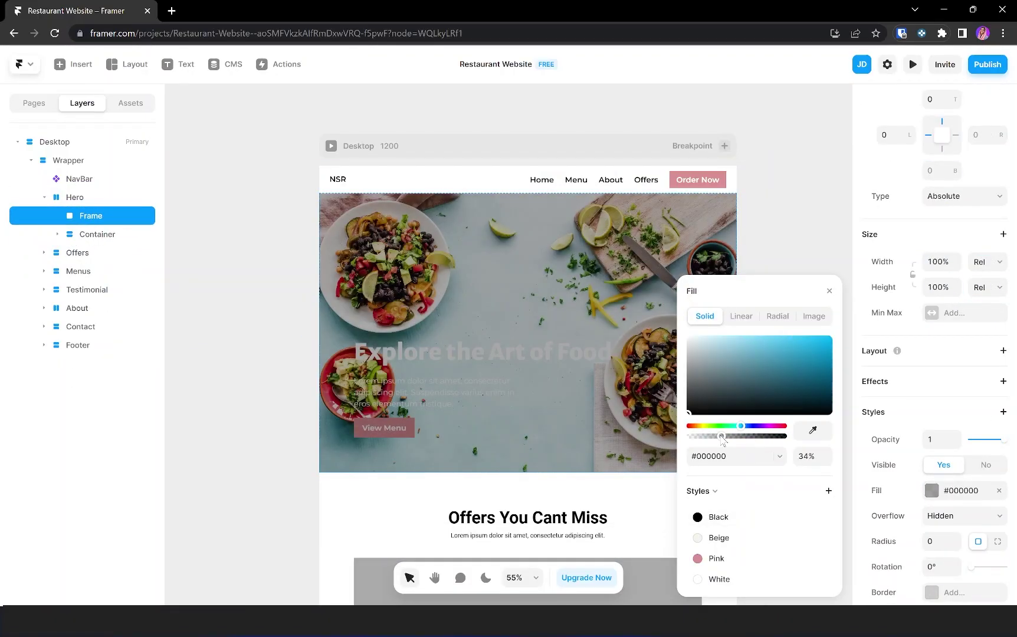
# - Set the opacity of the Hero overlay frame's black fill to 44%
pyautogui.write('44')
pyautogui.press('Return')
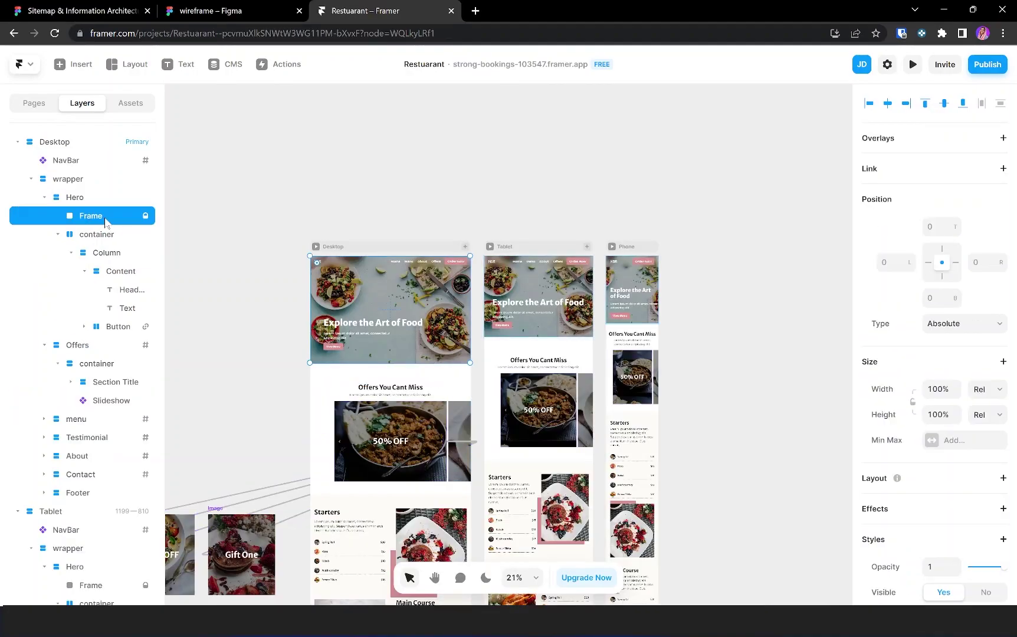
# - Return to the Figma planning file and view its Sitemap and Information Architecture pages
pyautogui.hotkey('ctrl', '1')
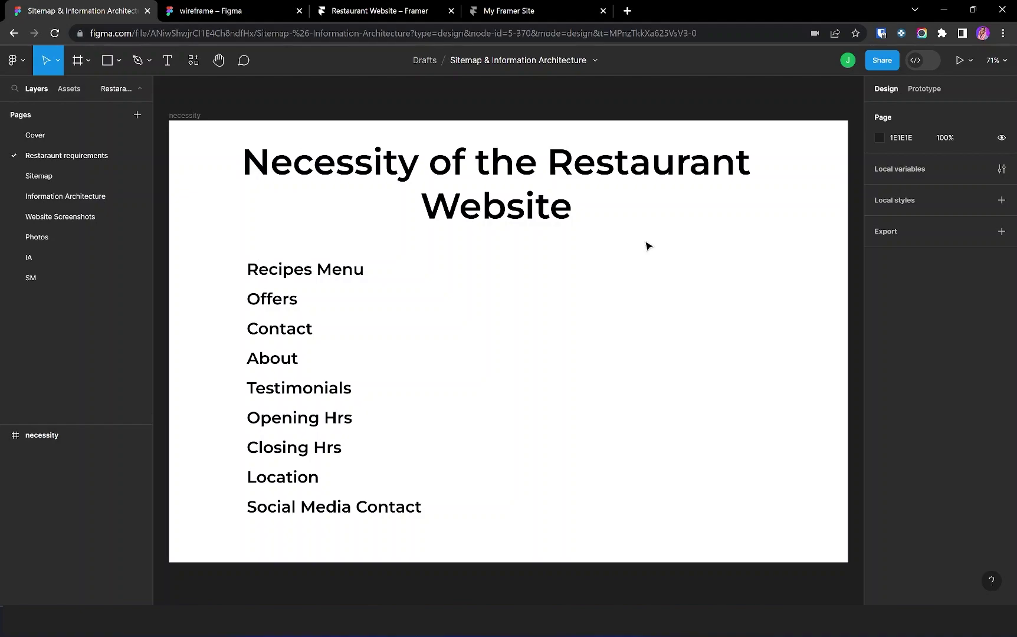
pyautogui.click(39, 176)
pyautogui.click(62, 194)
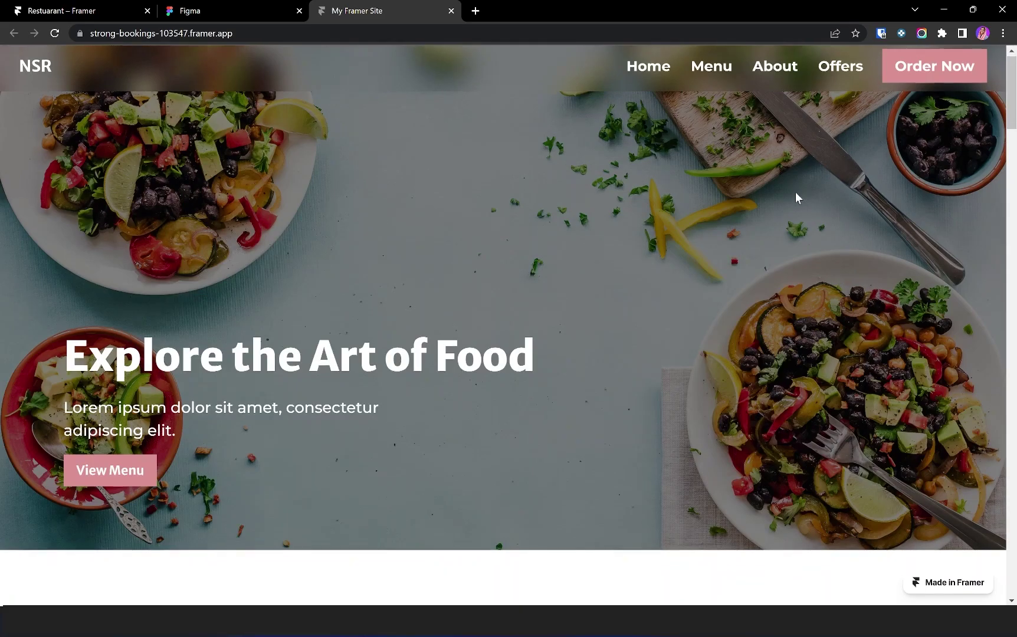
# - Review the published restaurant site from the hero through offers, menu, testimonials and head chef to the contact form
pyautogui.scroll(-5, 795, 195)
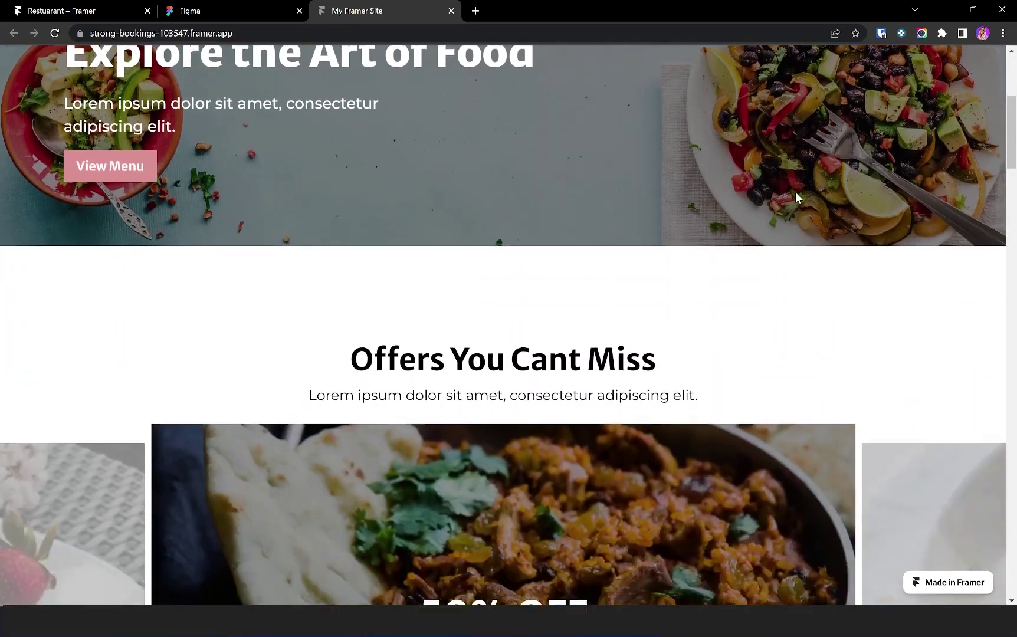
pyautogui.click(828, 352)
pyautogui.scroll(-10, 813, 356)
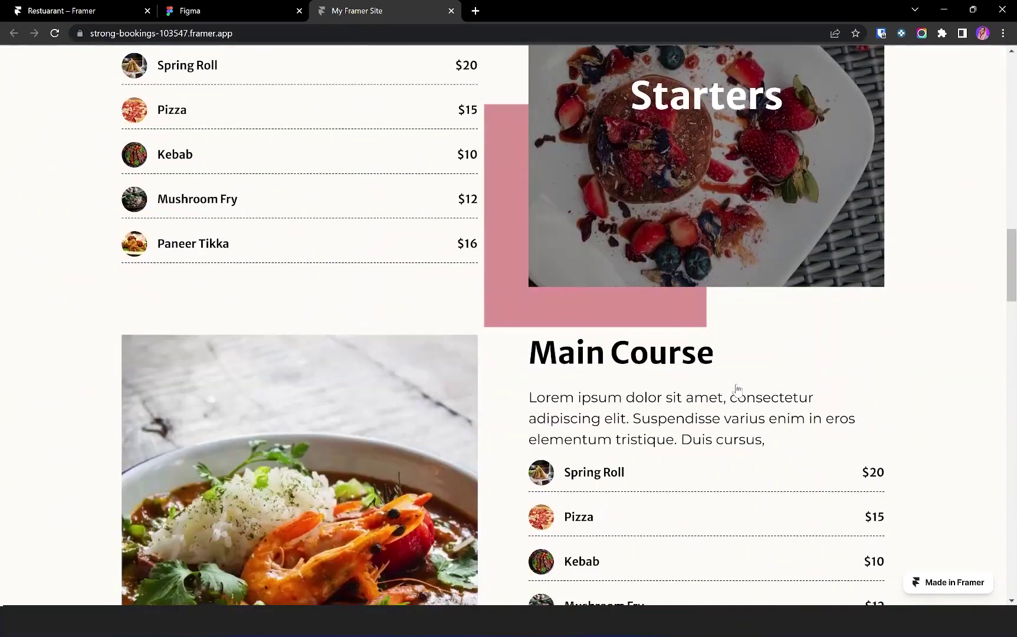
pyautogui.scroll(-15, 736, 390)
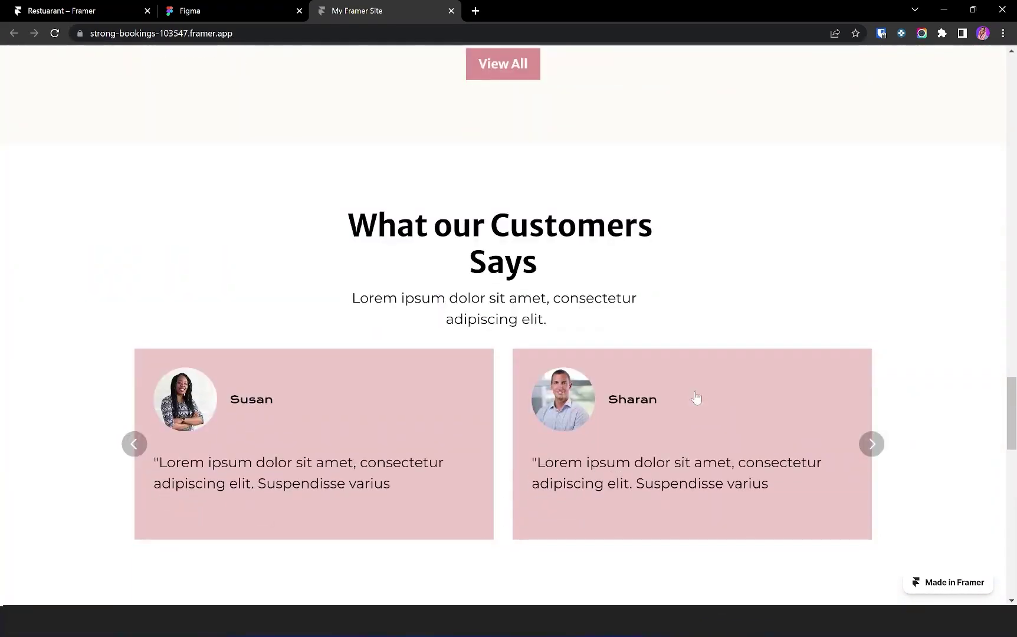
pyautogui.click(870, 444)
pyautogui.scroll(-15, 773, 457)
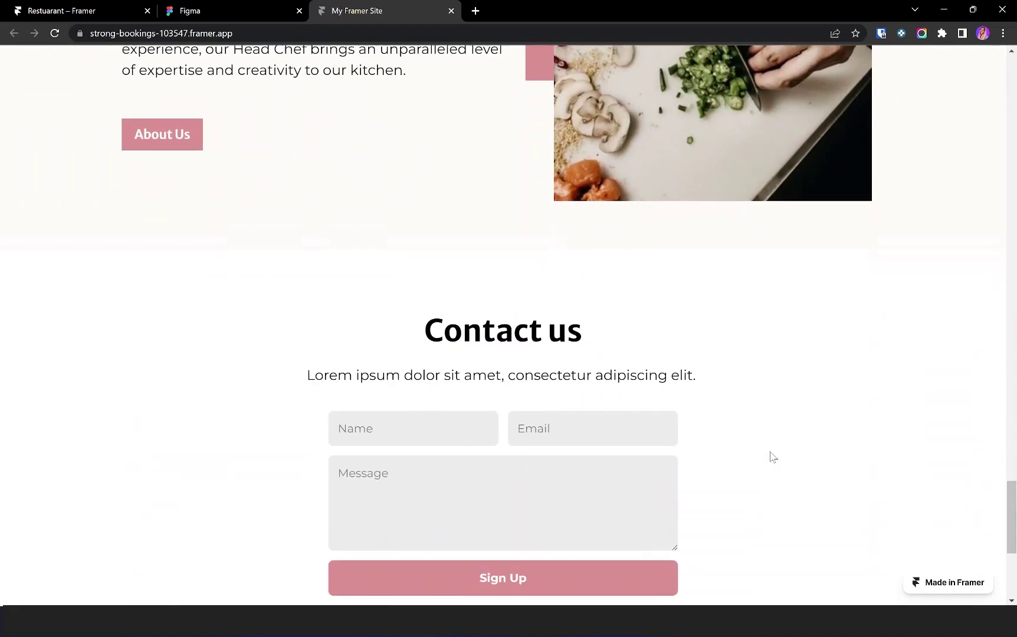
pyautogui.scroll(-3, 773, 457)
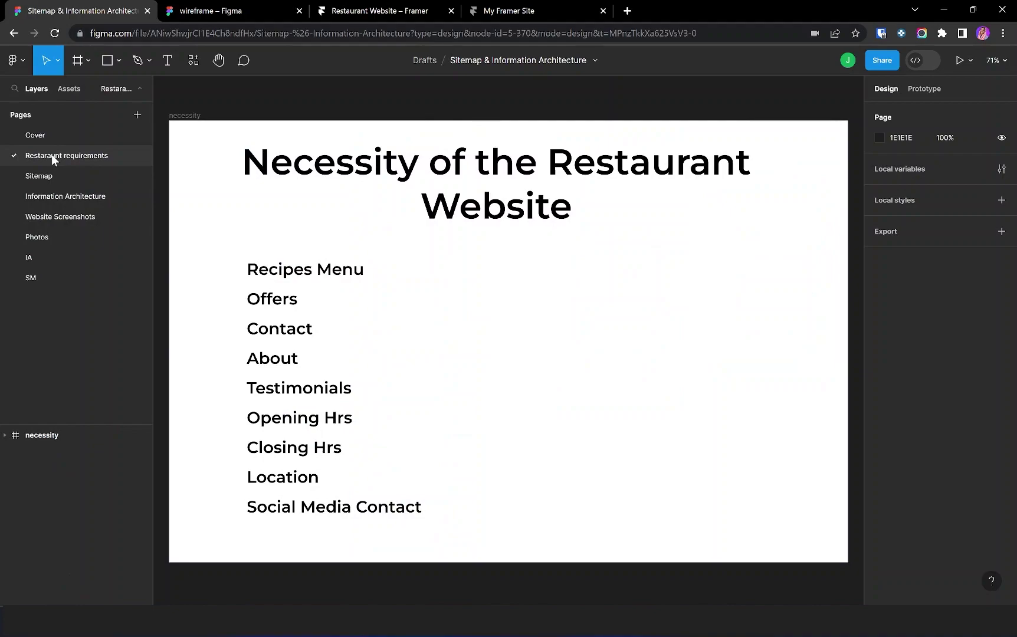
# - Open the Sitemap page in the Figma planning file and examine the page hierarchy under Home
pyautogui.click(53, 176)
pyautogui.scroll(-1, 608, 257)
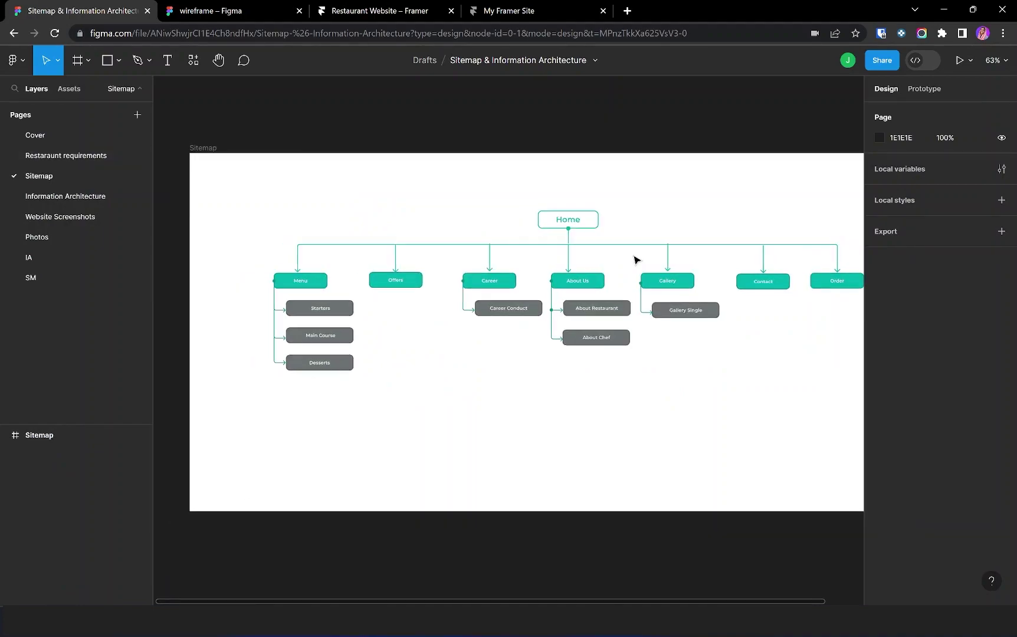
pyautogui.moveTo(493, 220); pyautogui.dragTo(434, 239)
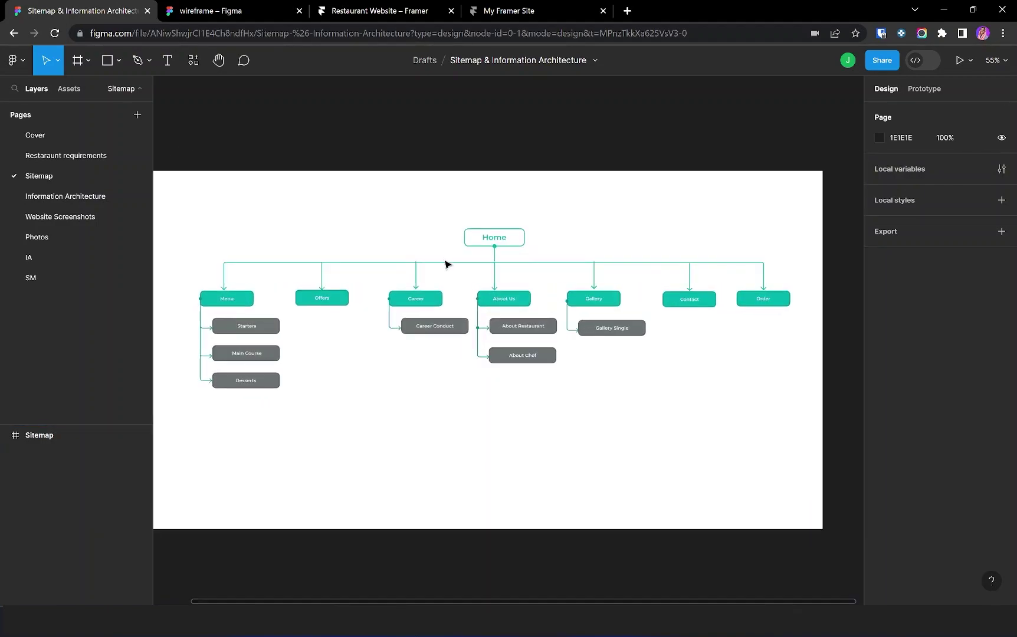
pyautogui.scroll(1, 447, 266)
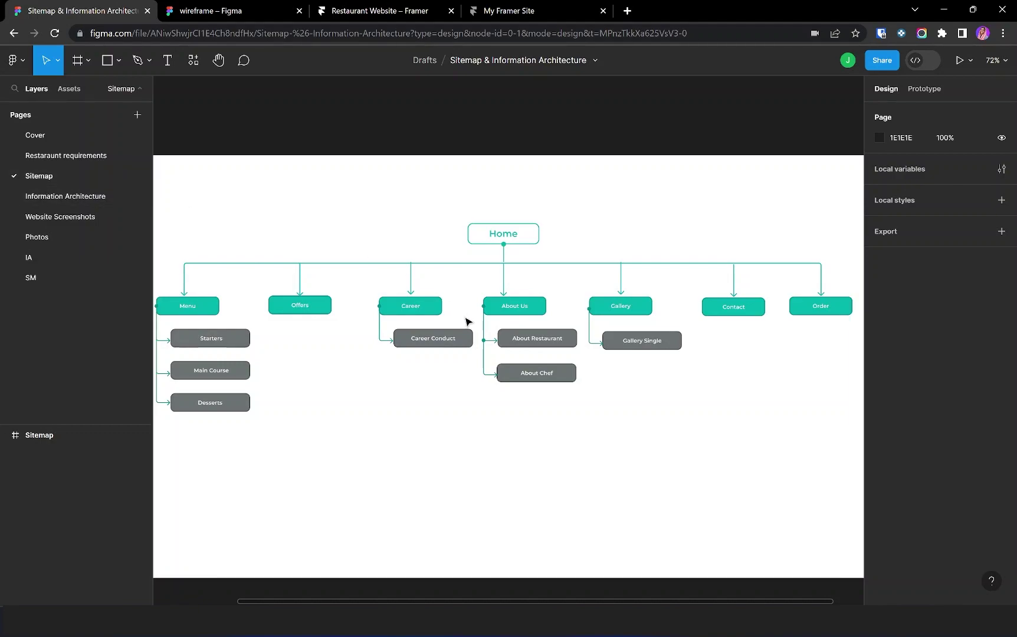
# - Open the Information Architecture page and examine the section lists of the Home and Menu pages up close
pyautogui.click(45, 202)
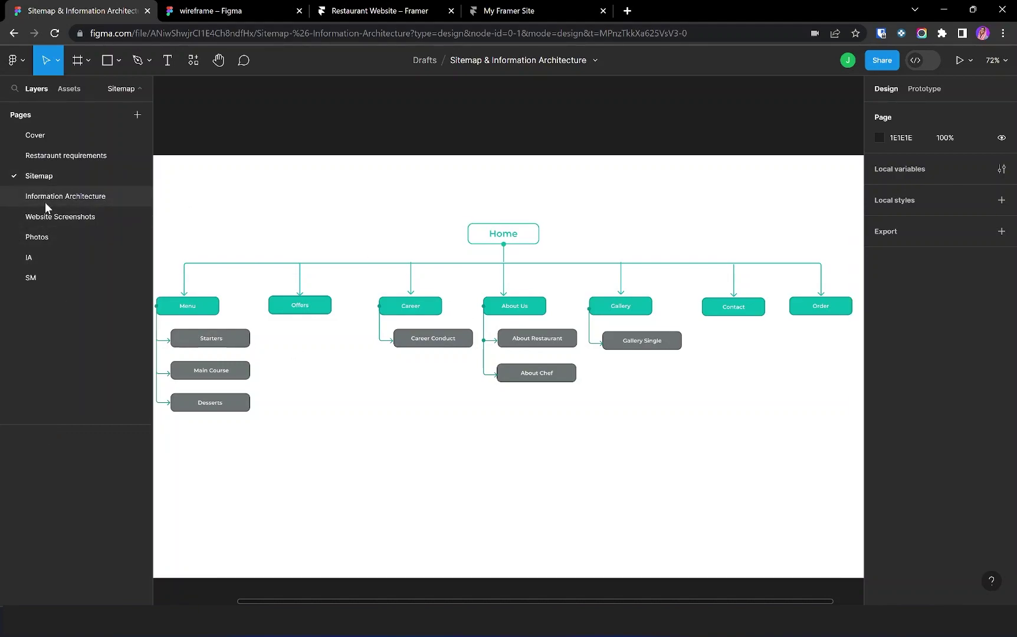
pyautogui.scroll(-5, 394, 344)
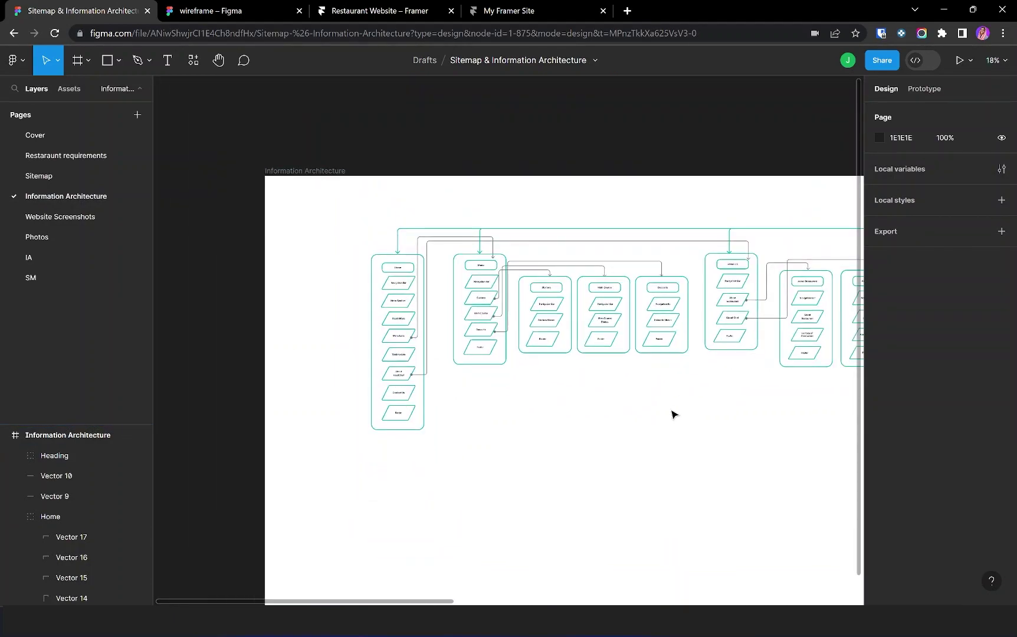
pyautogui.scroll(-5, 504, 391)
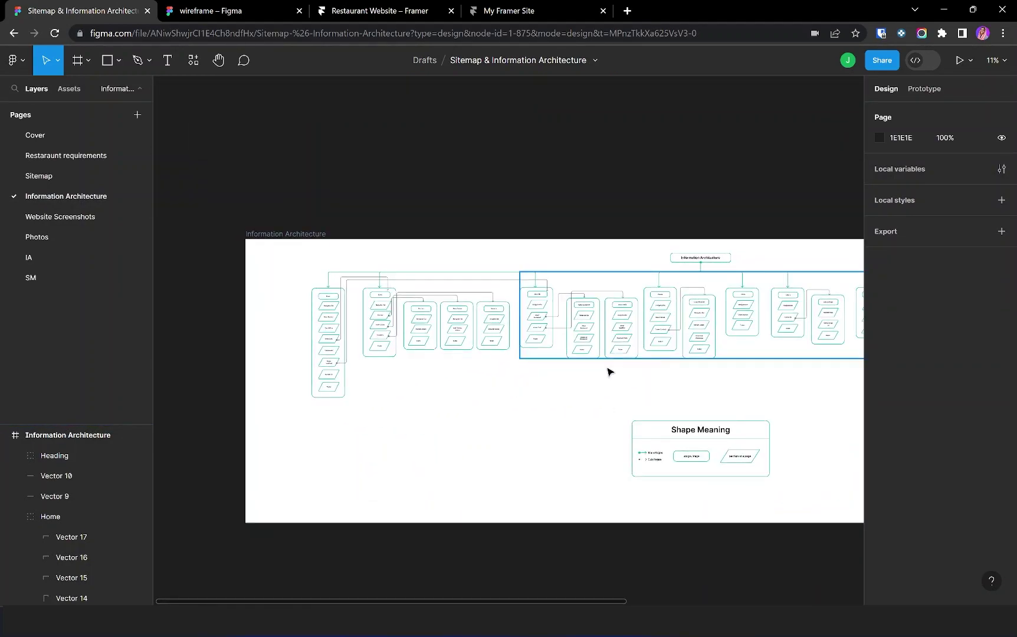
pyautogui.moveTo(585, 367); pyautogui.dragTo(470, 367)
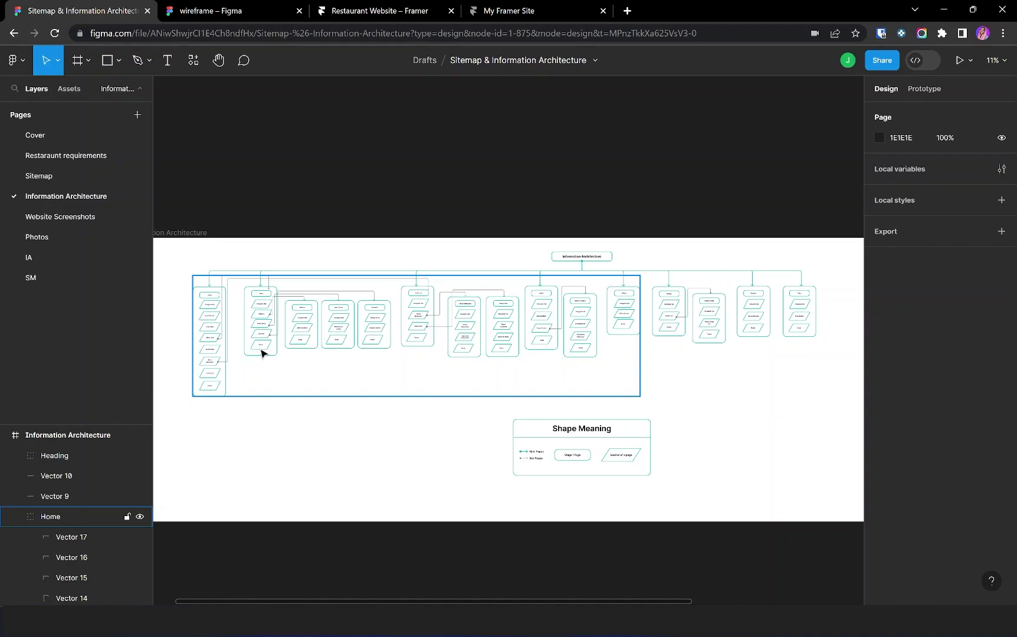
pyautogui.scroll(6, 313, 382)
pyautogui.hscroll(-5, 690, 413)
pyautogui.scroll(2, 552, 344)
pyautogui.scroll(2, 452, 313)
pyautogui.scroll(-3, 452, 313)
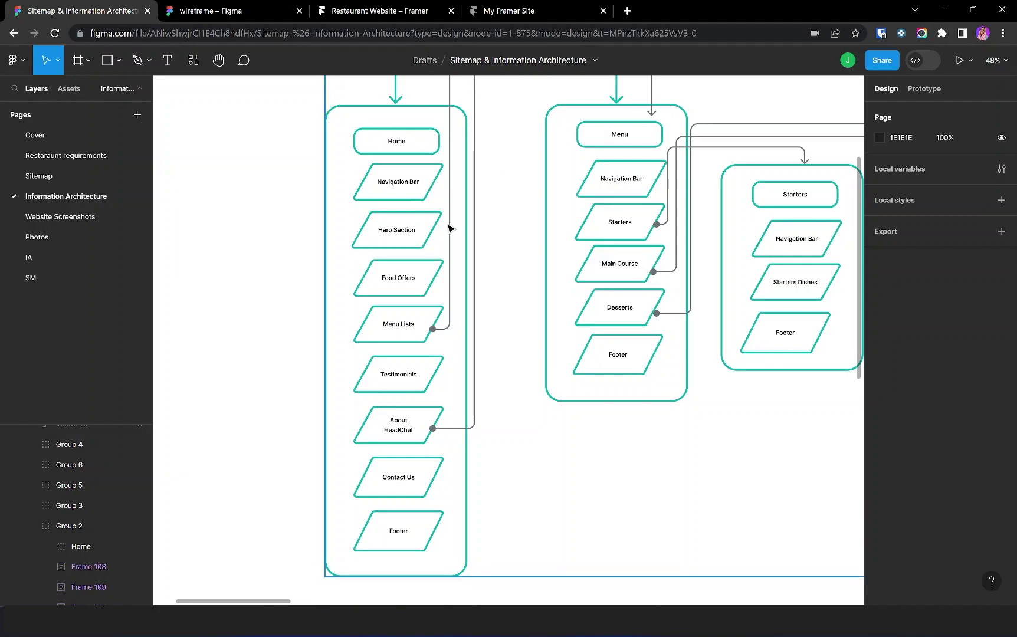
# - Open the Website Screenshots page and examine the Italian cuisine and Ruby Tuesday reference designs
pyautogui.press('pagedown')
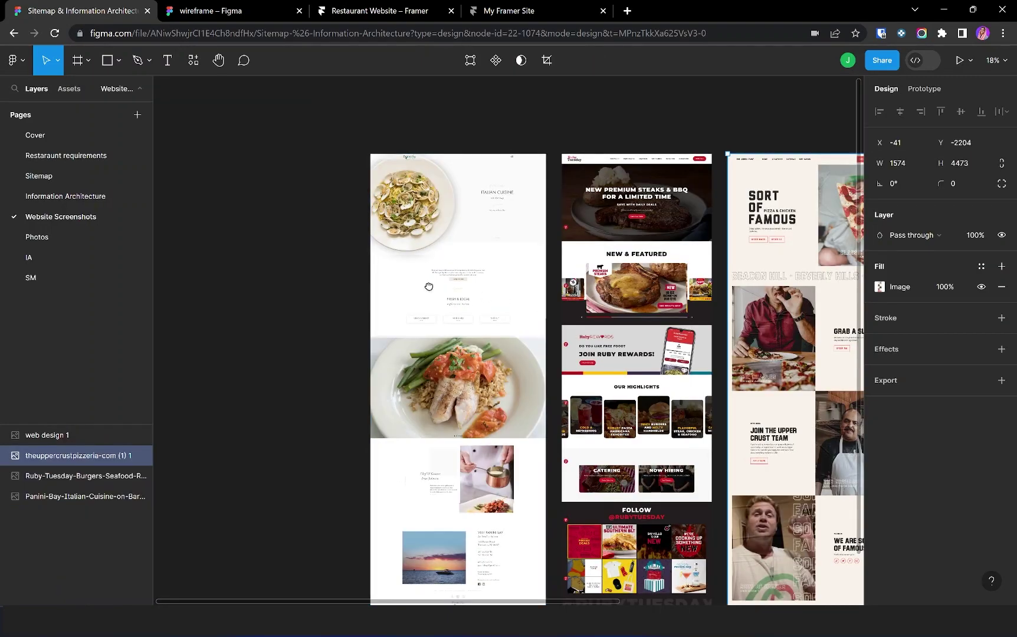
pyautogui.hscroll(3, 454, 291)
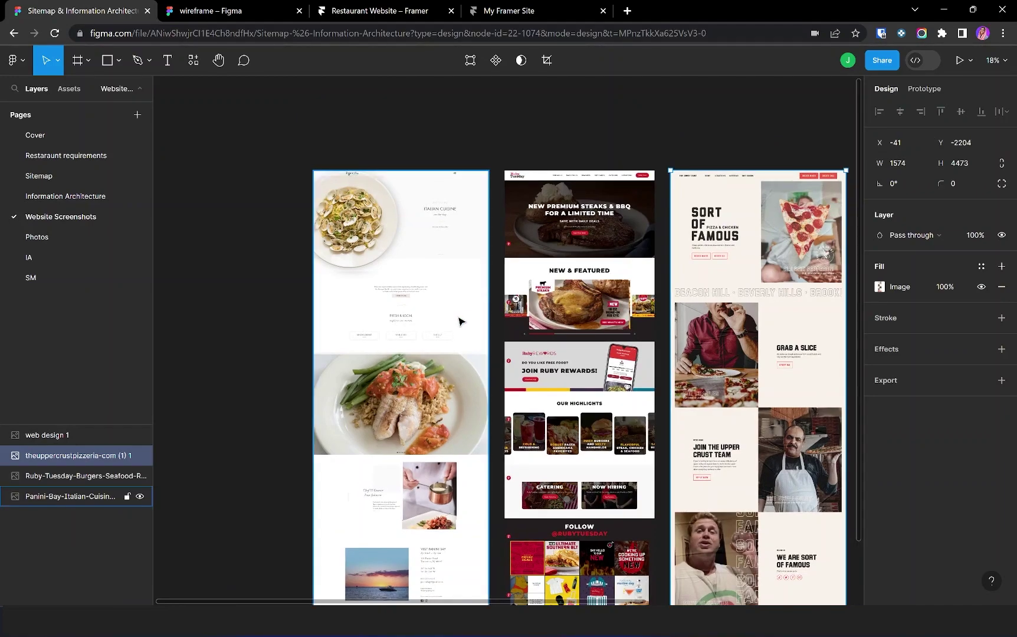
pyautogui.scroll(2, 459, 320)
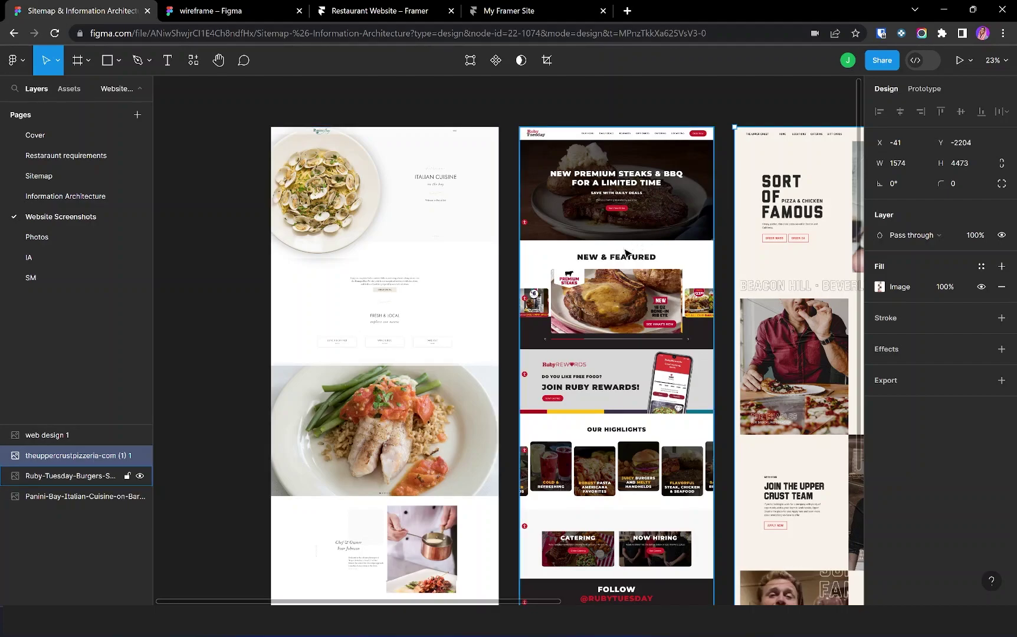
pyautogui.hscroll(5, 626, 253)
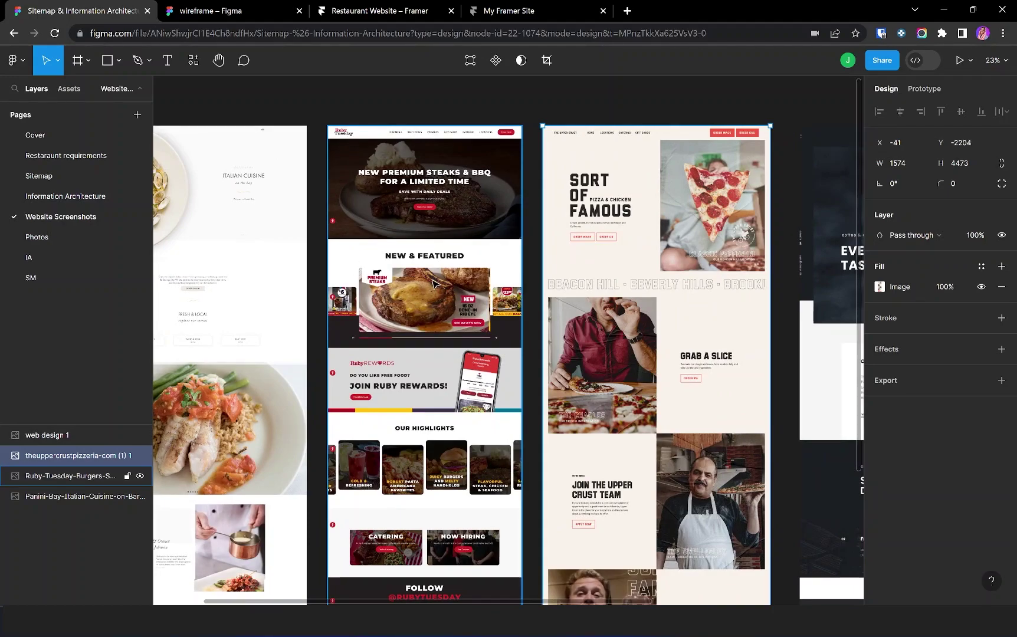
pyautogui.scroll(3, 433, 285)
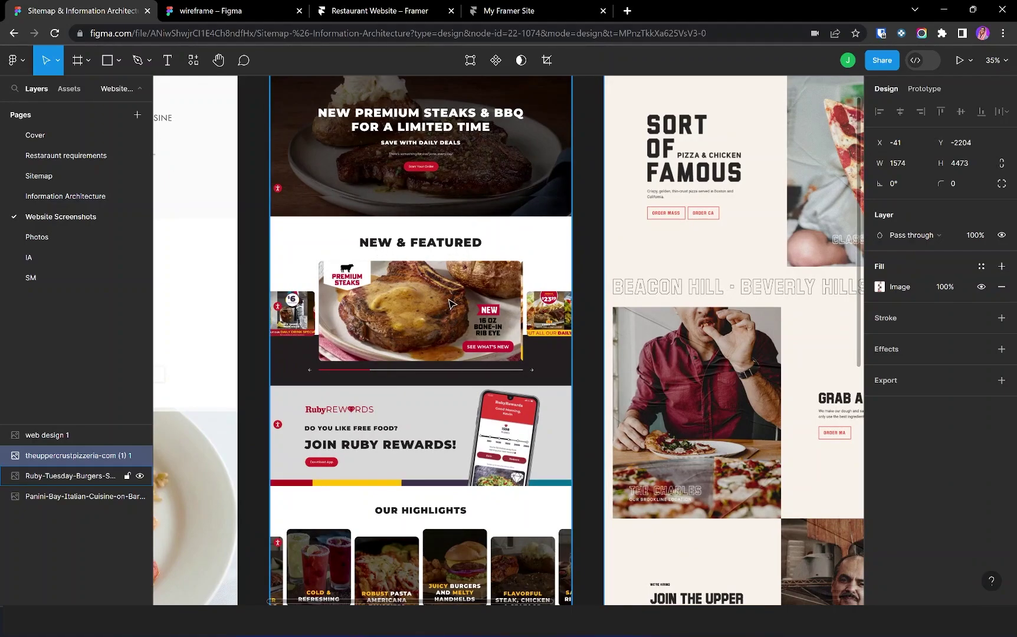
# - Examine The Upper Crust pizzeria screenshot from its hero down through the alternating image and text sections
pyautogui.hscroll(5, 457, 298)
pyautogui.scroll(1, 472, 330)
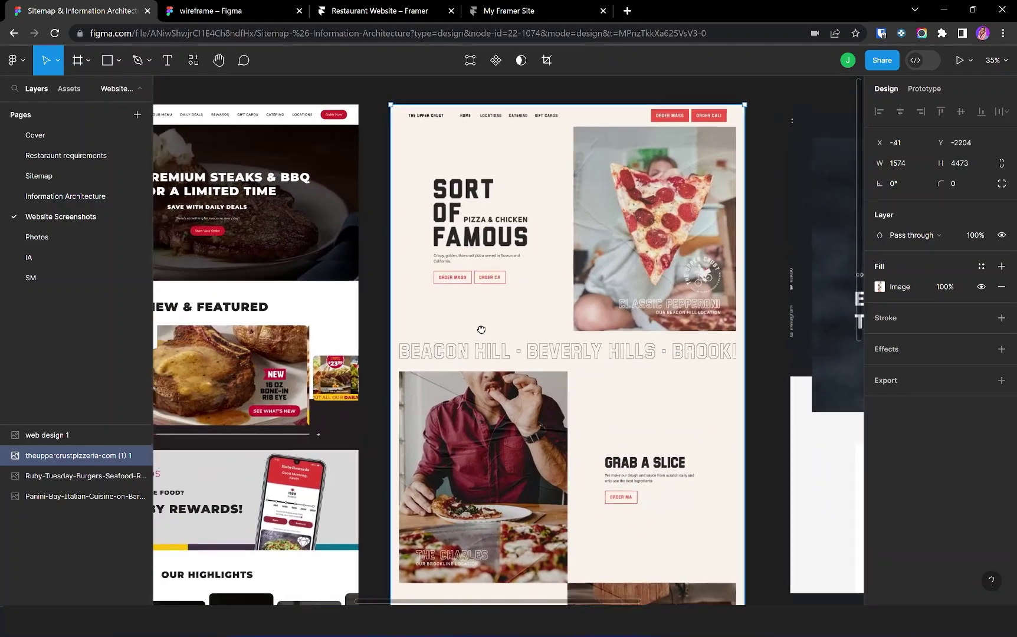
pyautogui.scroll(-1, 538, 277)
pyautogui.scroll(-4, 495, 397)
pyautogui.scroll(3, 448, 338)
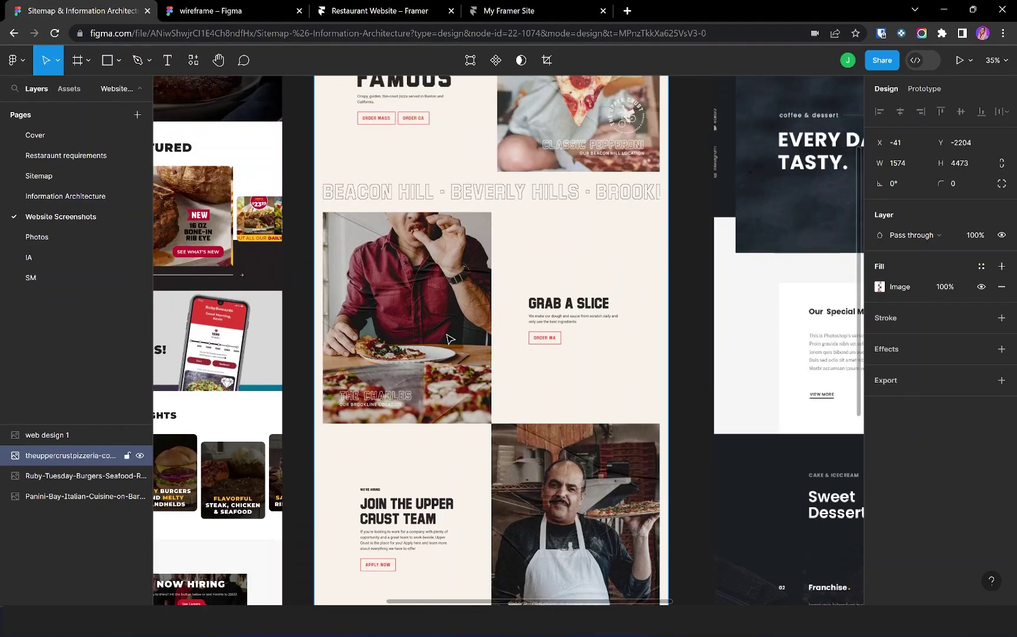
pyautogui.scroll(-2, 464, 318)
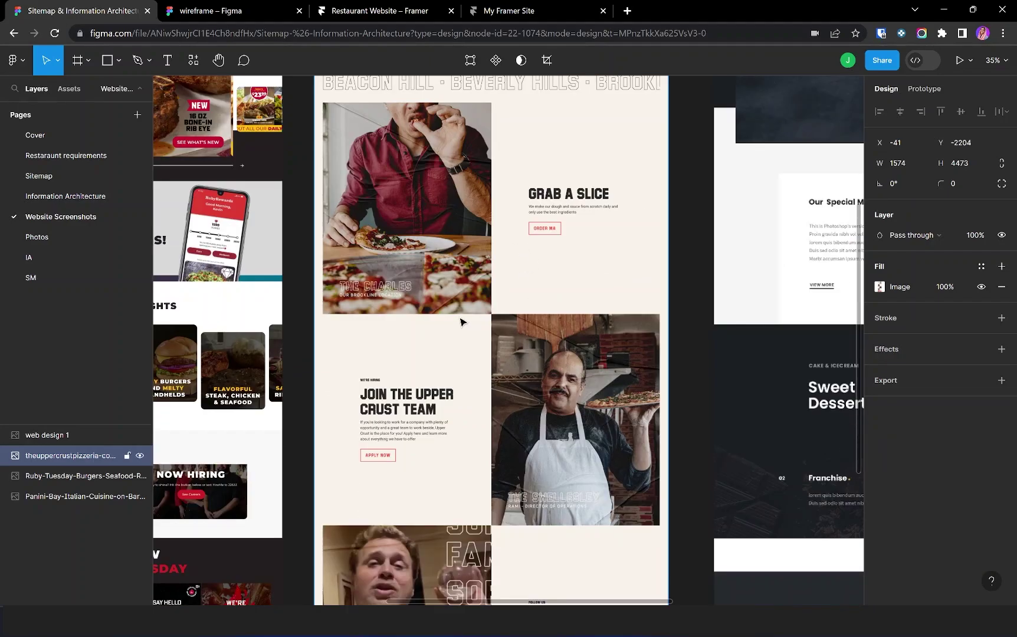
pyautogui.scroll(1, 513, 331)
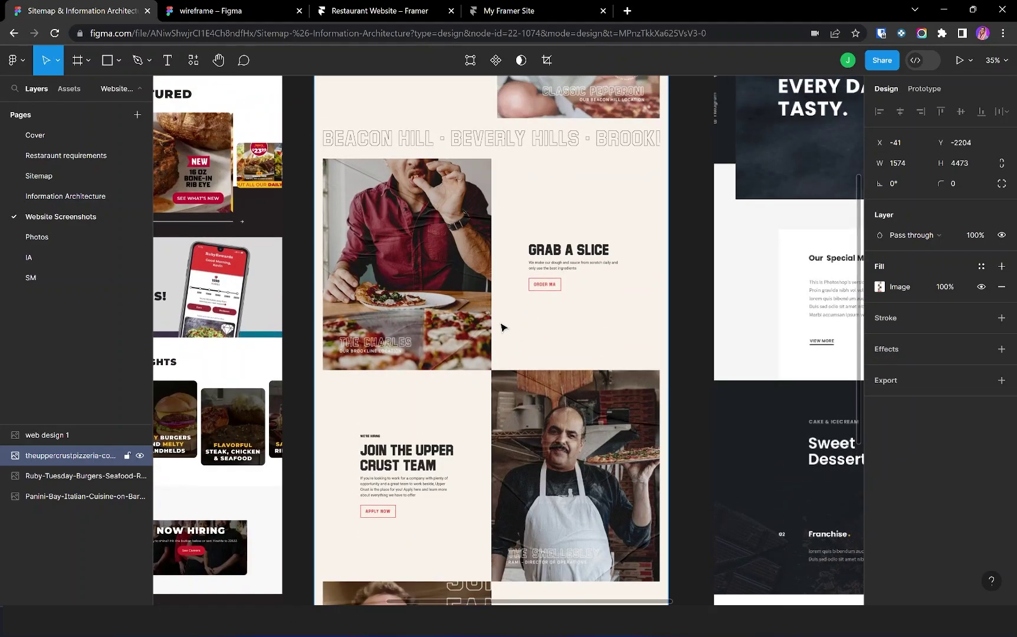
pyautogui.scroll(-2, 427, 507)
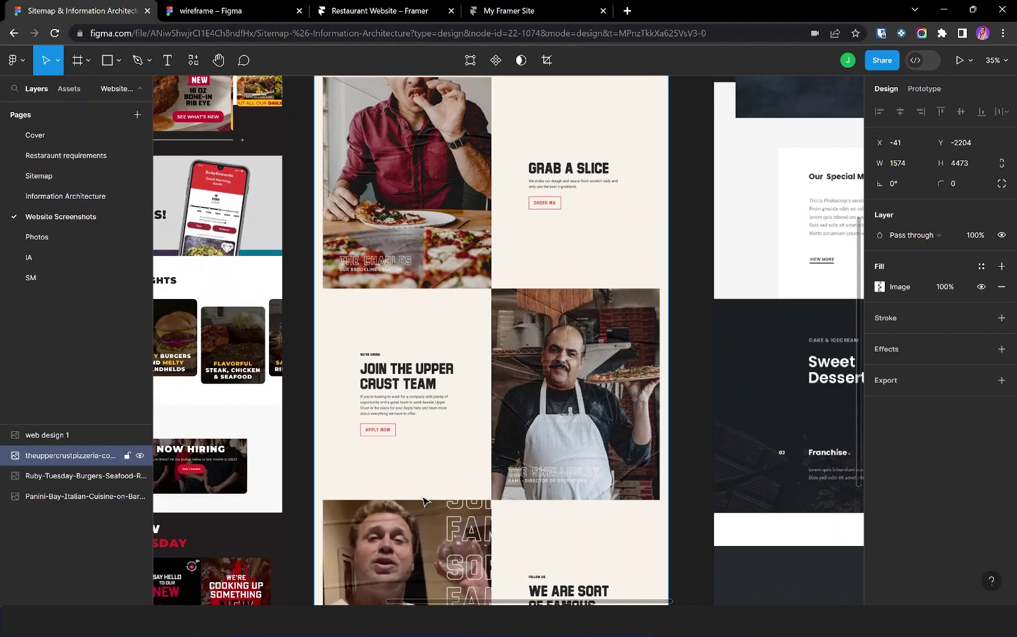
pyautogui.scroll(1, 536, 183)
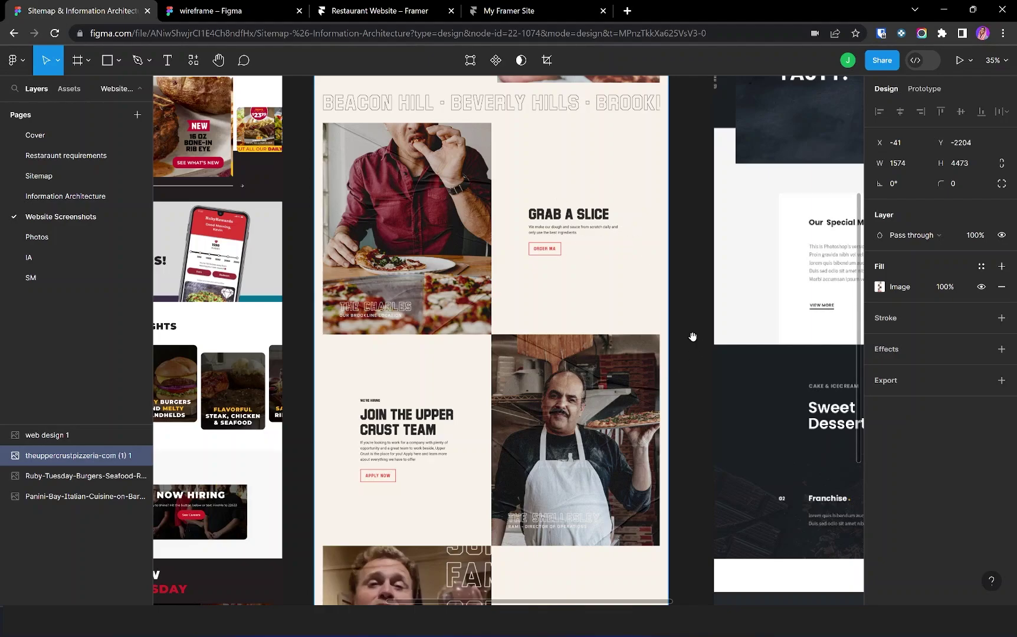
# - Examine the Shining Cafe screenshot, including its hero, special menu and dessert sections
pyautogui.hscroll(5, 693, 336)
pyautogui.scroll(1, 679, 335)
pyautogui.scroll(-1, 674, 334)
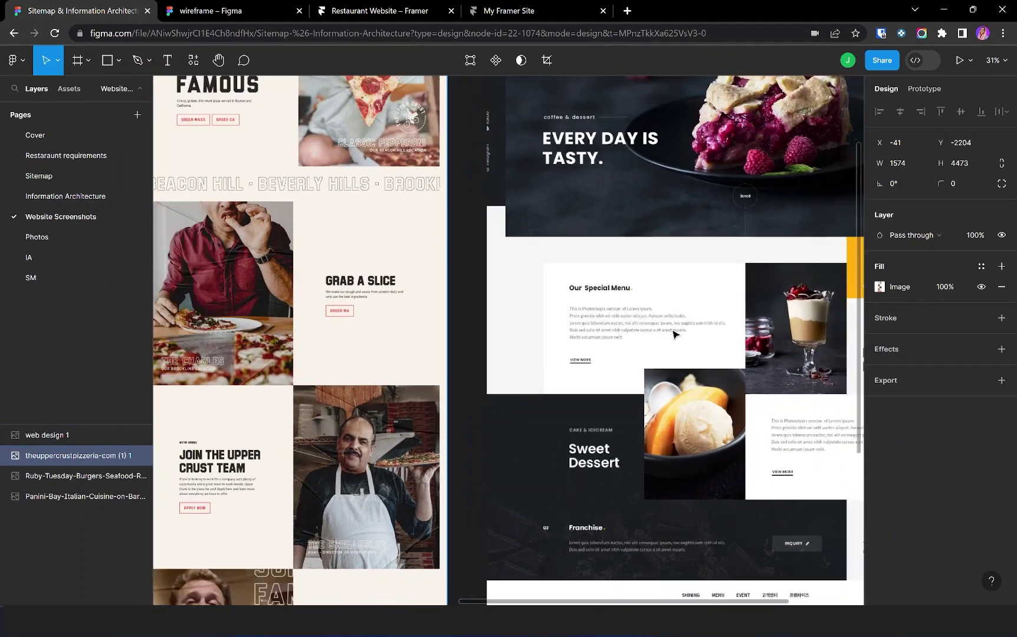
pyautogui.hscroll(-1, 678, 289)
pyautogui.moveTo(681, 243); pyautogui.dragTo(469, 345)
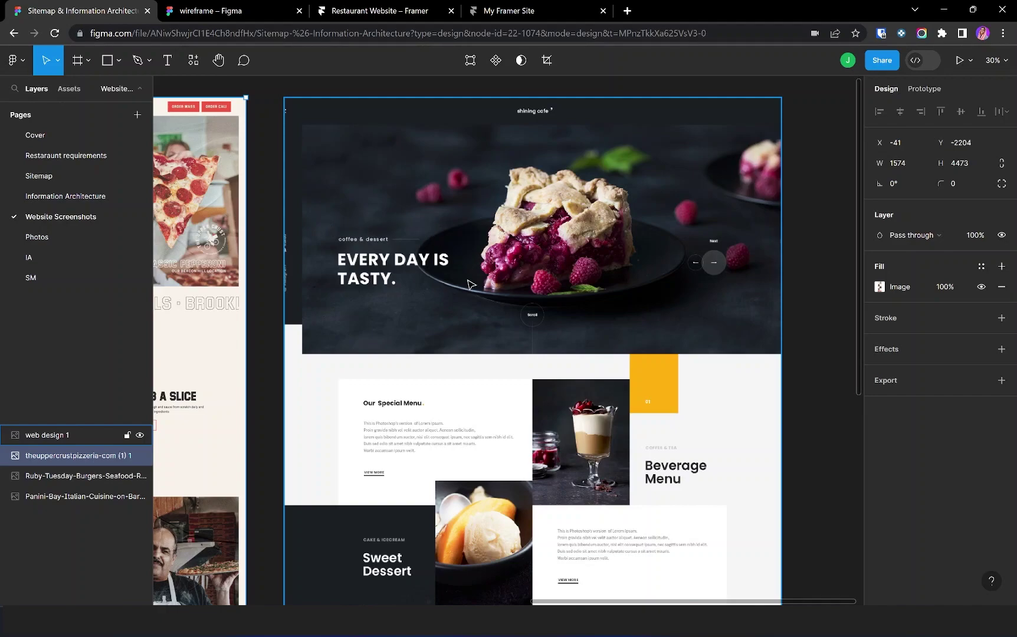
# - Examine the cafe design's lower sections and footer, and compare it with the other three reference screenshots
pyautogui.scroll(-3, 627, 411)
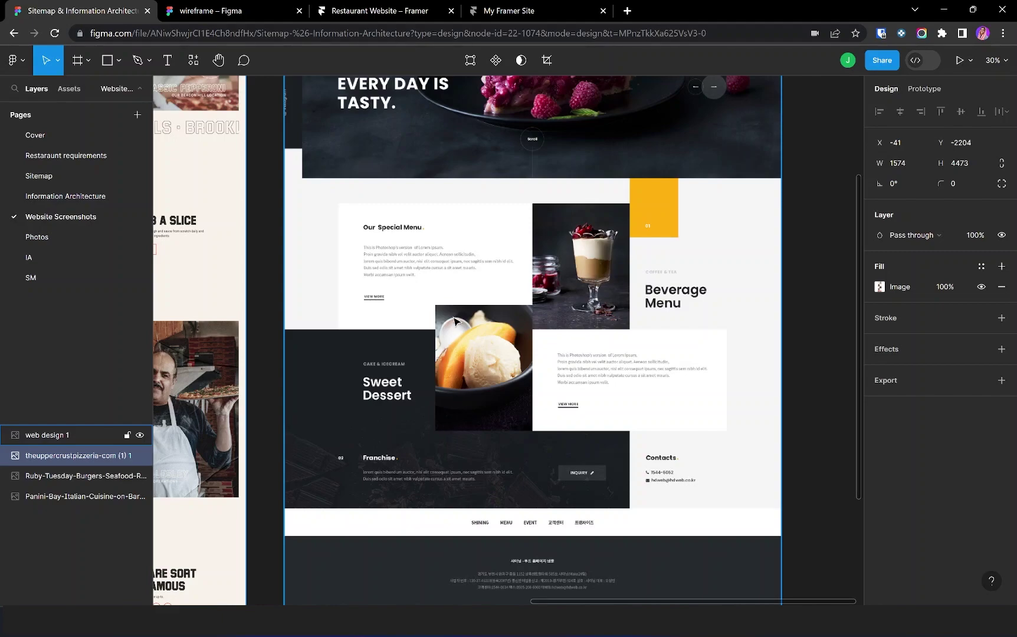
pyautogui.scroll(-5, 454, 320)
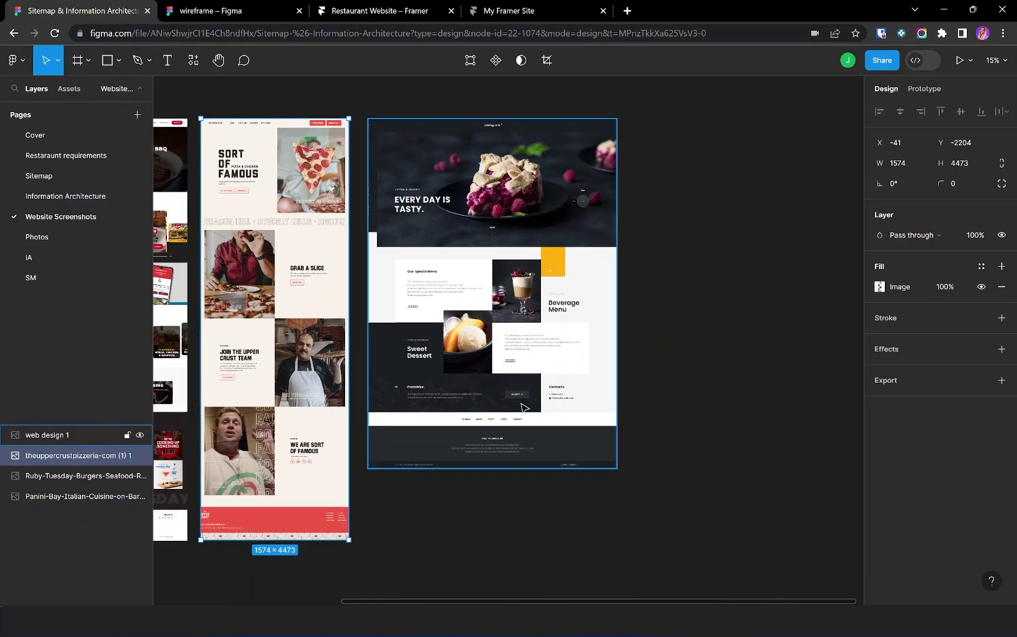
pyautogui.hscroll(-10, 628, 526)
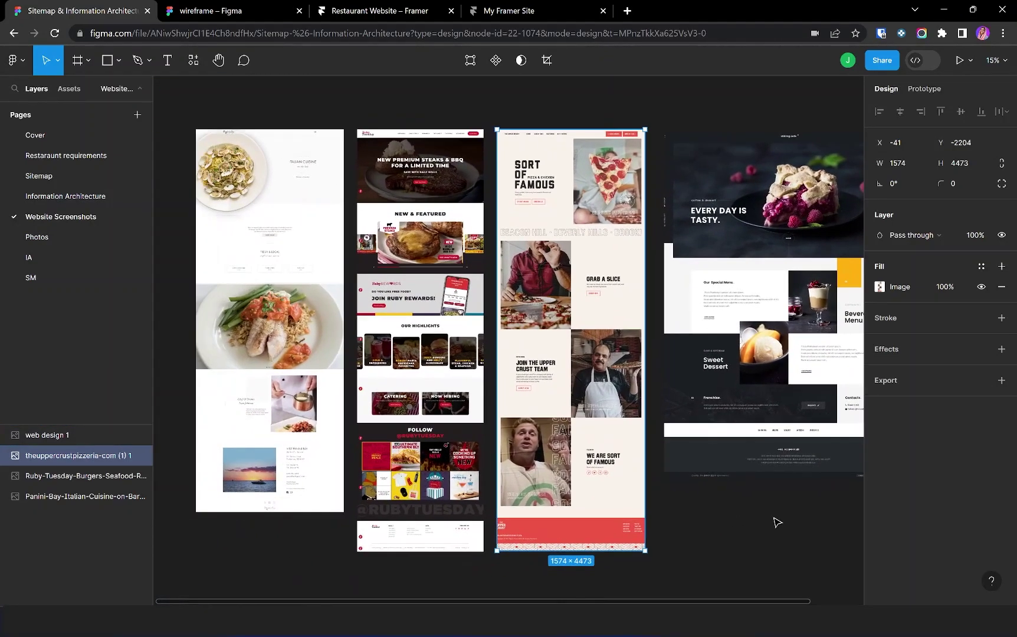
# - Switch to the wireframe file and examine the navigation bar, hero and offers carousel up close
pyautogui.hotkey('ctrl', 'Tab')
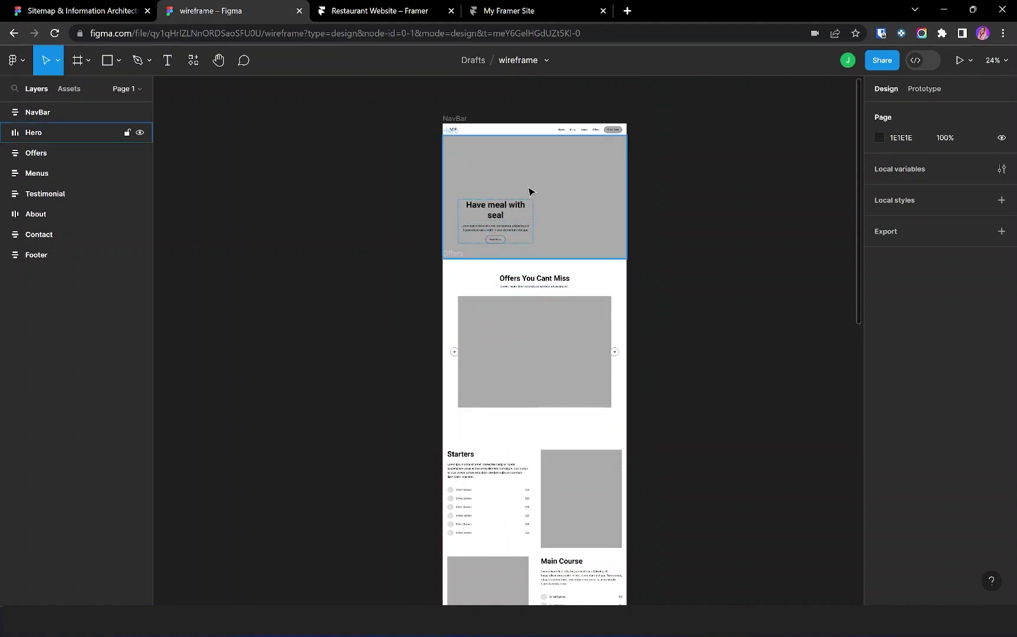
pyautogui.scroll(2, 529, 191)
pyautogui.scroll(4, 530, 191)
pyautogui.scroll(1, 529, 195)
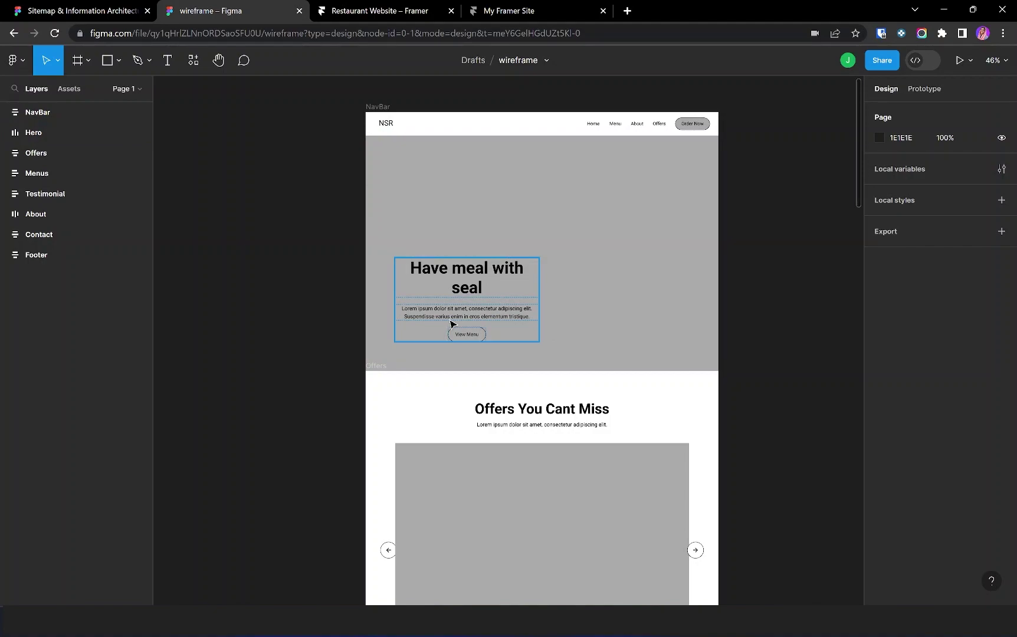
pyautogui.scroll(-5, 452, 324)
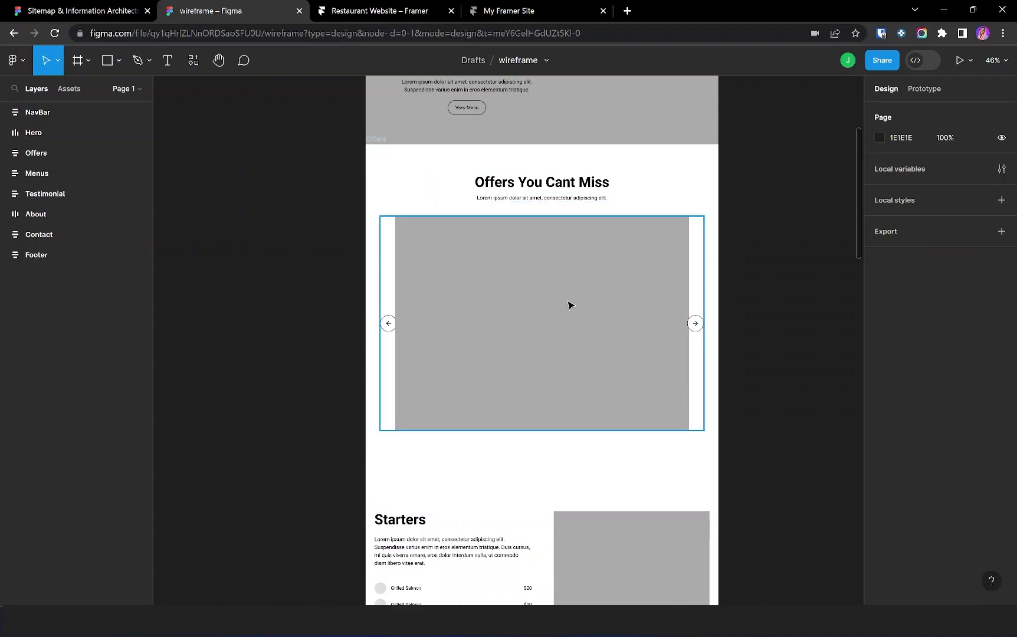
# - Examine the alternating text and image layout of the Starters, Main Course and Desserts menu sections
pyautogui.scroll(-7, 572, 300)
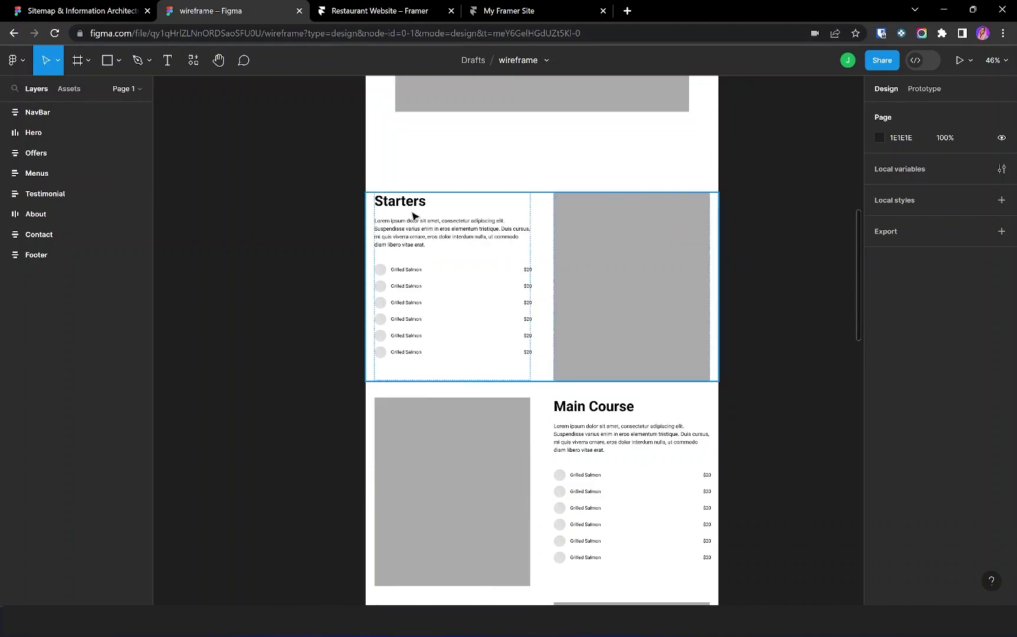
pyautogui.scroll(-4, 608, 404)
pyautogui.scroll(4, 416, 238)
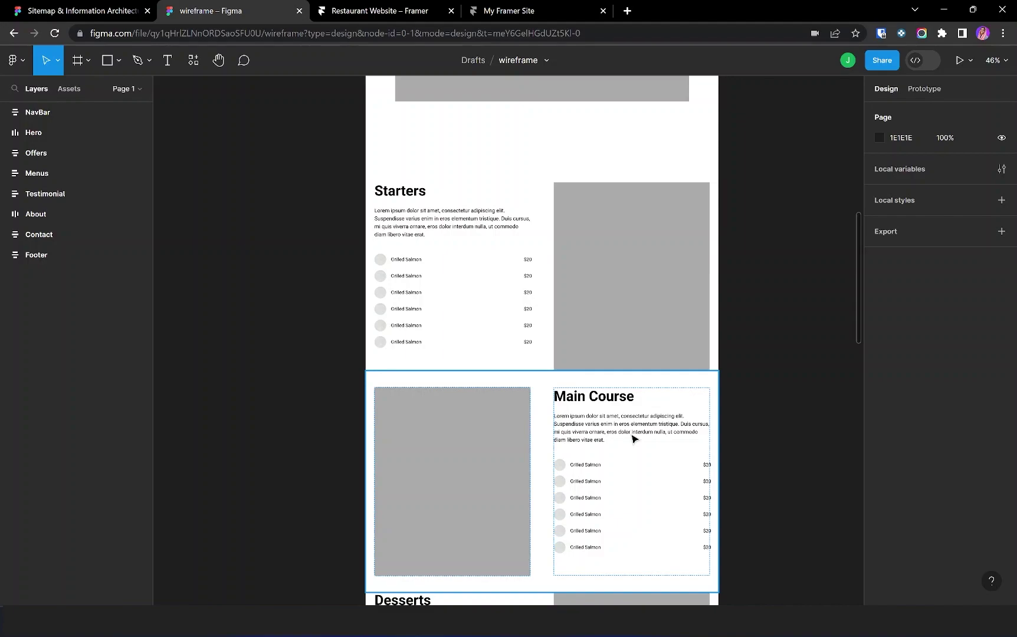
pyautogui.scroll(-4, 633, 438)
pyautogui.scroll(5, 476, 482)
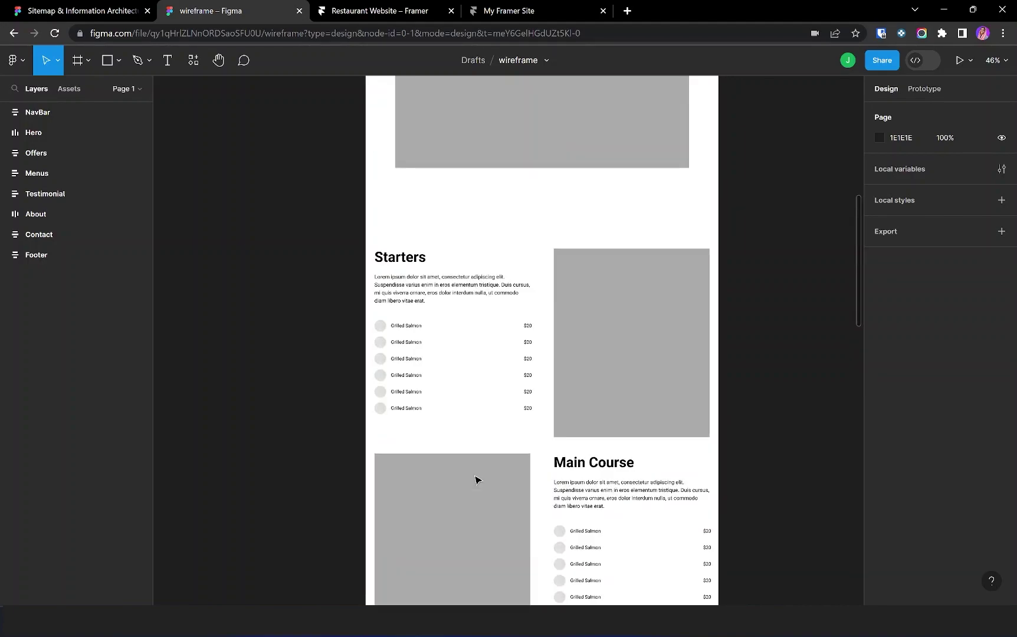
pyautogui.scroll(-6, 478, 480)
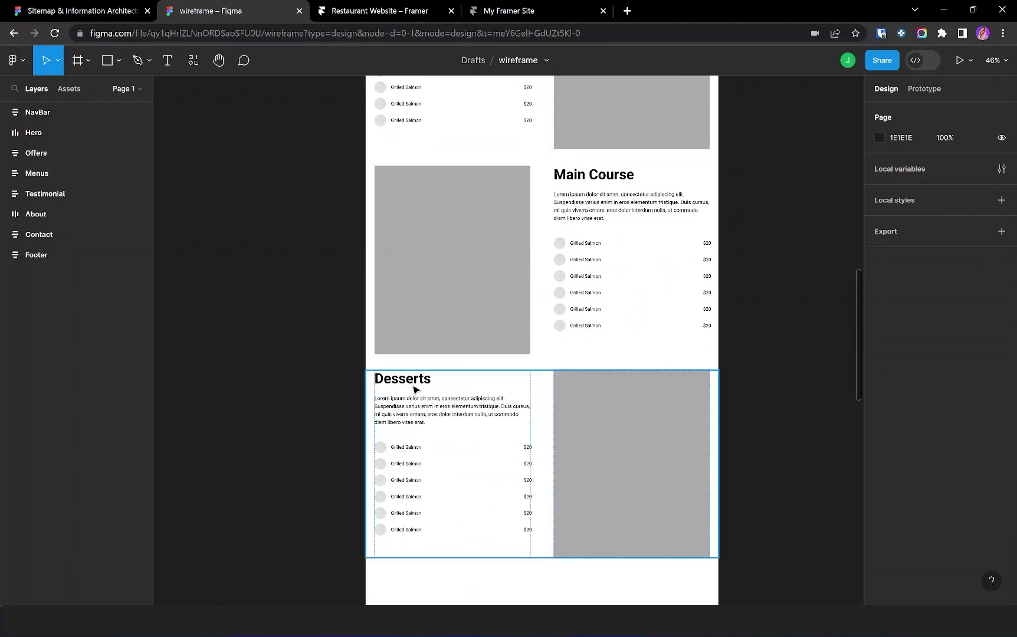
pyautogui.scroll(6, 413, 387)
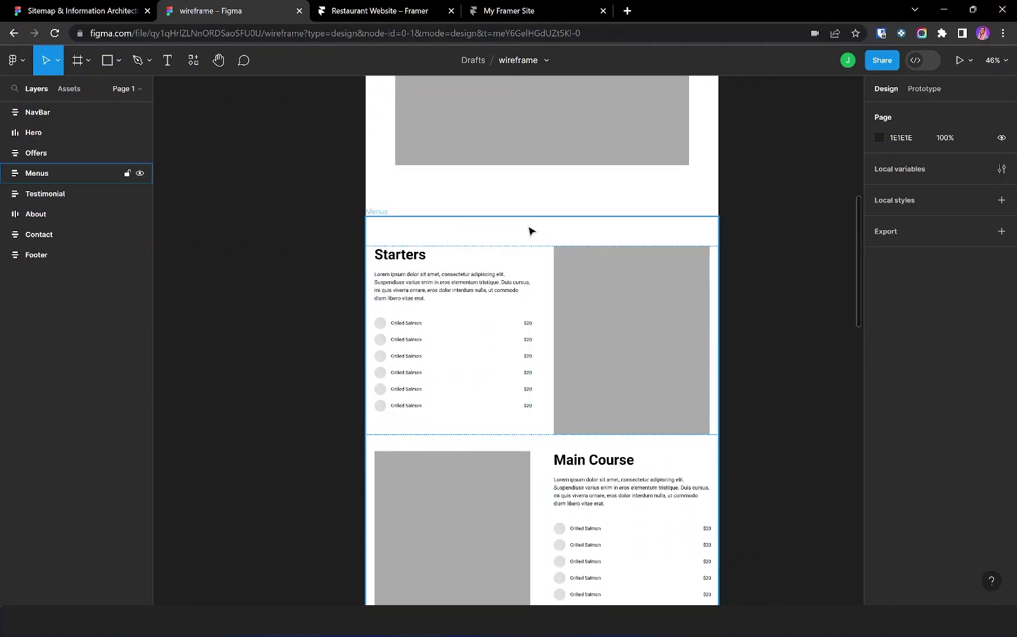
# - Examine the wireframe's customer testimonials, Head chef section and Contact us form
pyautogui.scroll(-10, 531, 231)
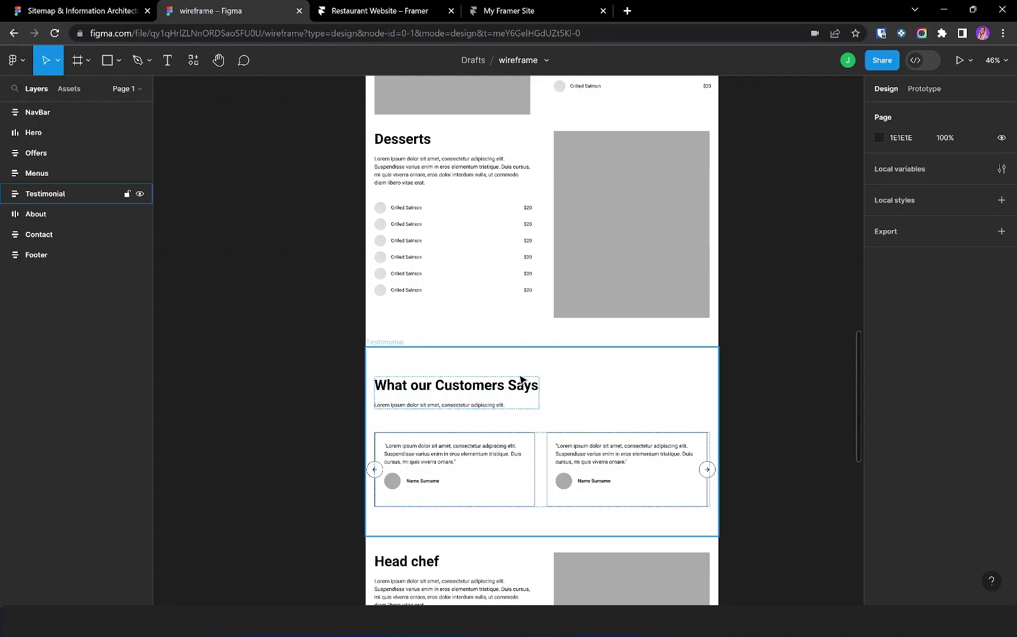
pyautogui.scroll(-5, 585, 383)
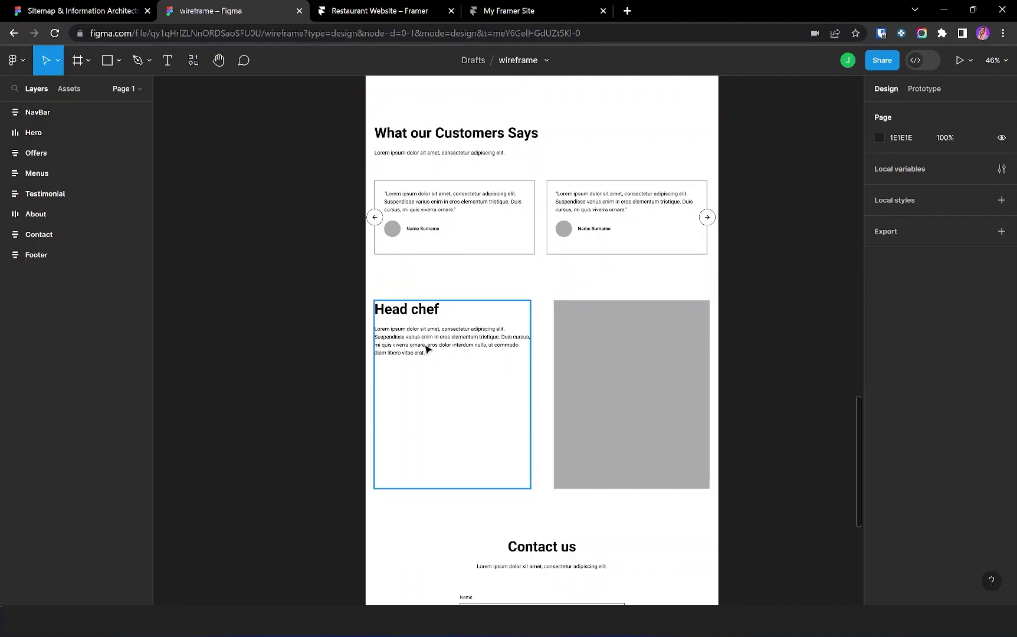
pyautogui.scroll(-4, 413, 342)
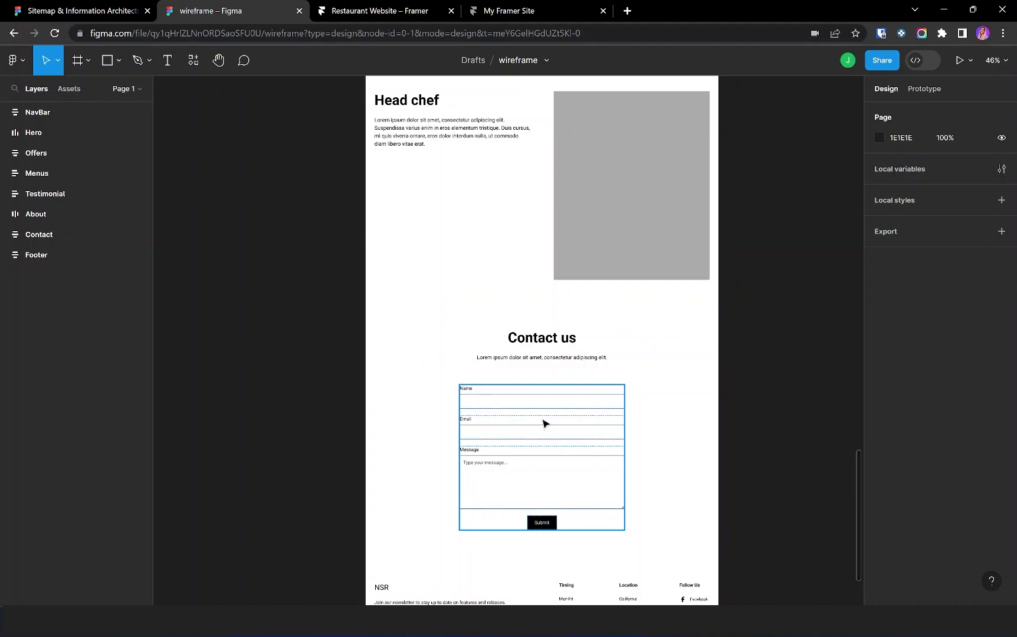
pyautogui.scroll(-1, 597, 455)
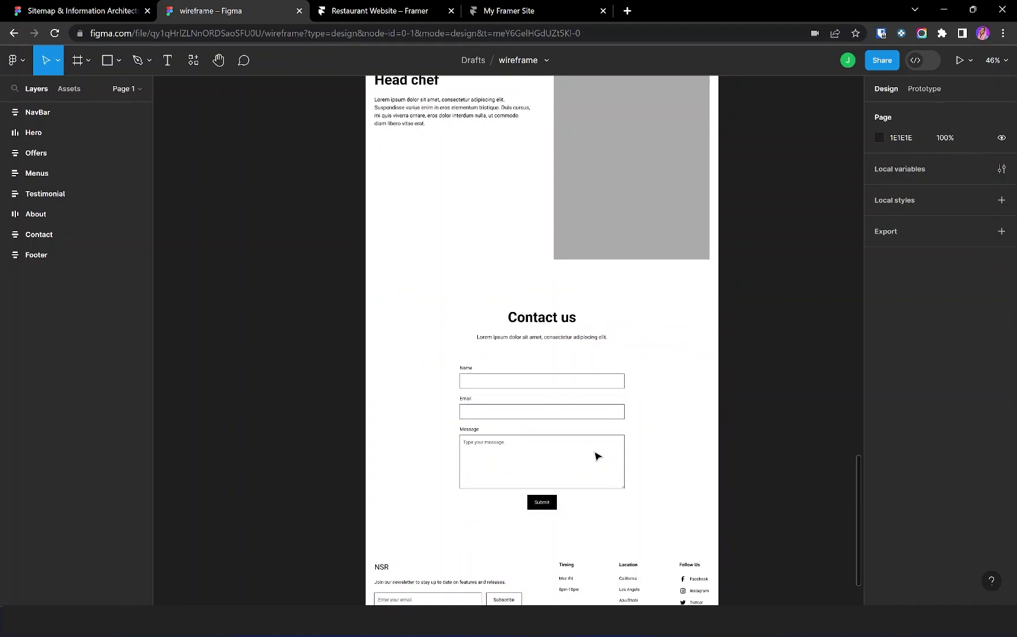
# - Examine the wireframe's footer, including the newsletter sign-up, information columns, social links and legal links
pyautogui.scroll(-5, 596, 456)
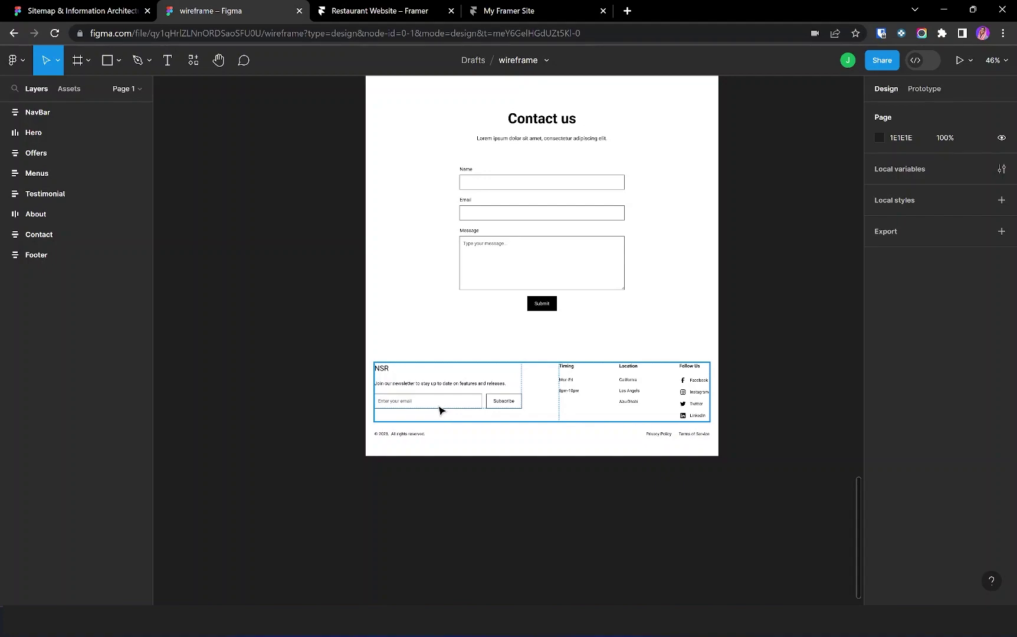
pyautogui.scroll(3, 567, 374)
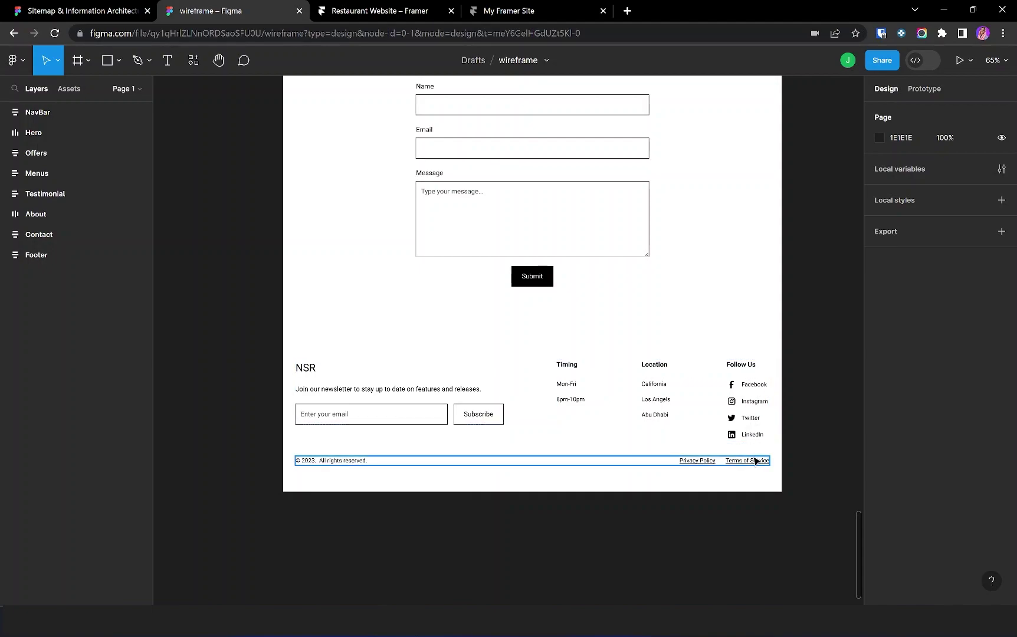
pyautogui.click(653, 472)
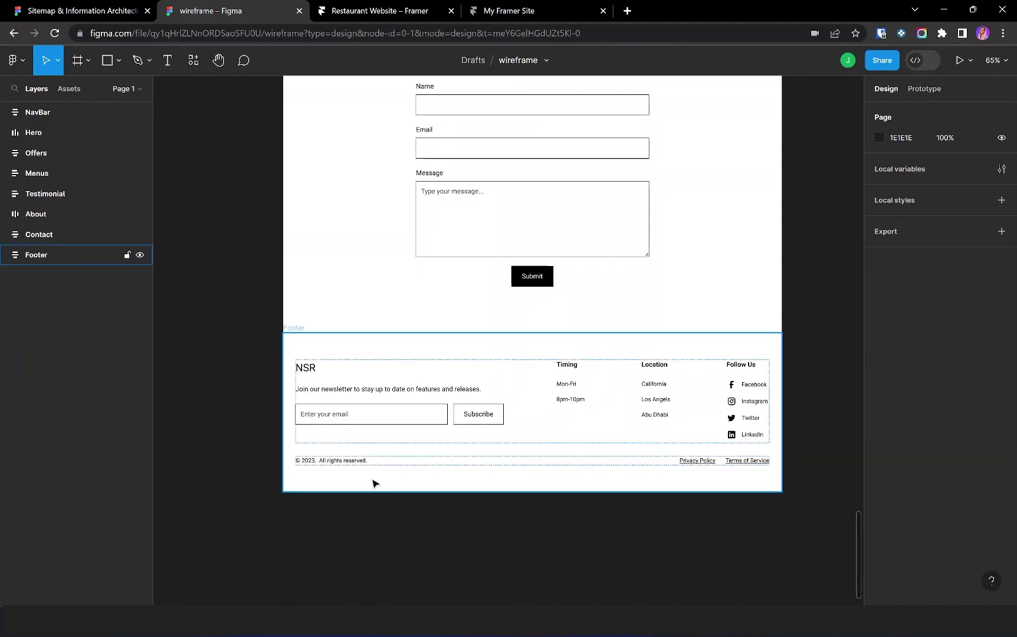
pyautogui.scroll(-4, 568, 461)
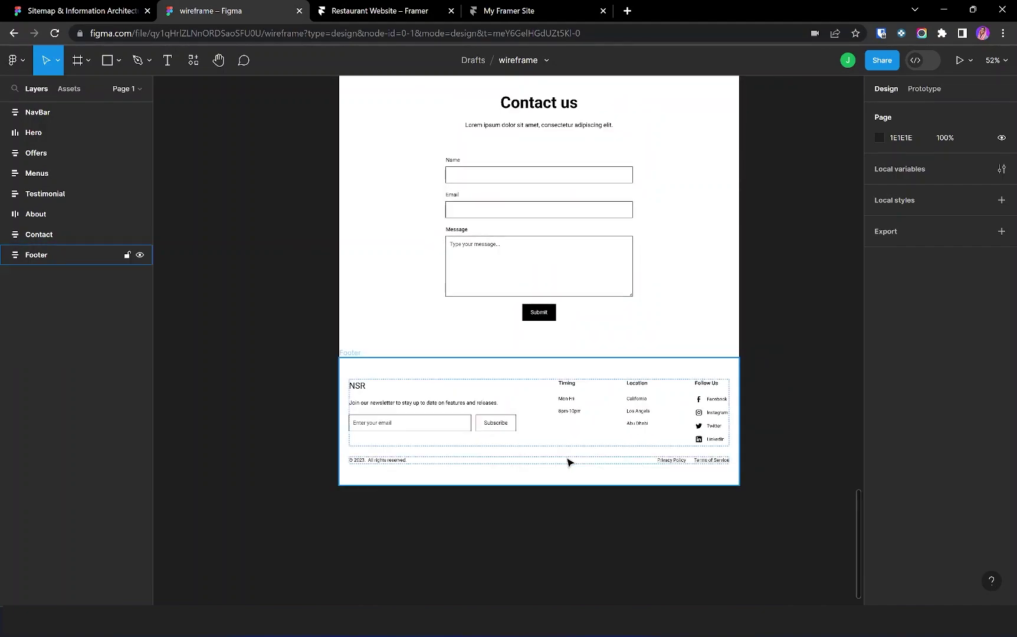
pyautogui.scroll(-3, 568, 460)
# - Review the overall section order of the wireframe, from the testimonials back to the navigation bar
pyautogui.scroll(10, 567, 461)
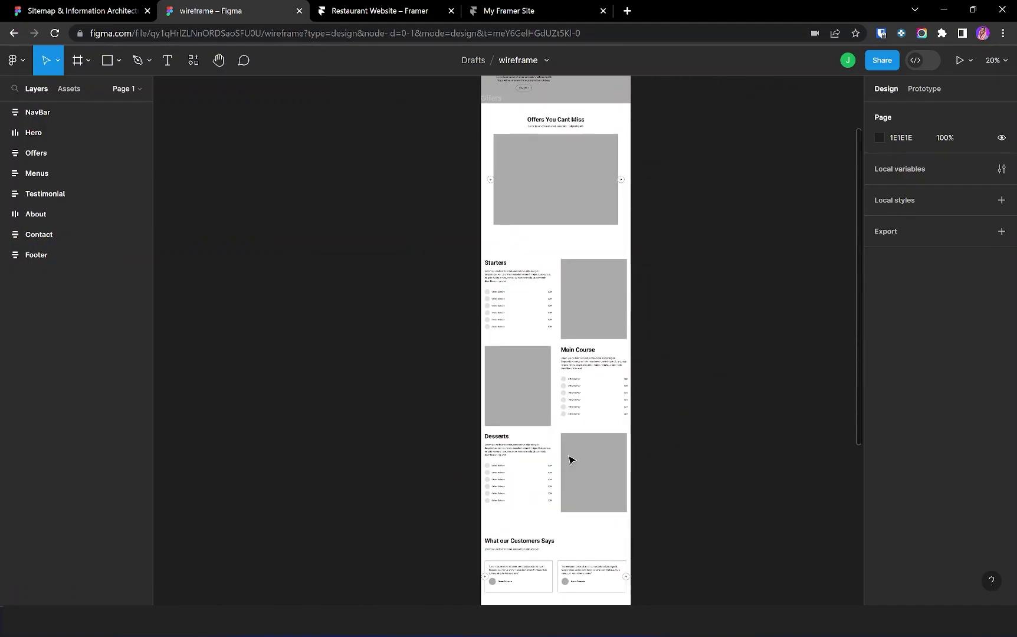
pyautogui.scroll(-4, 571, 459)
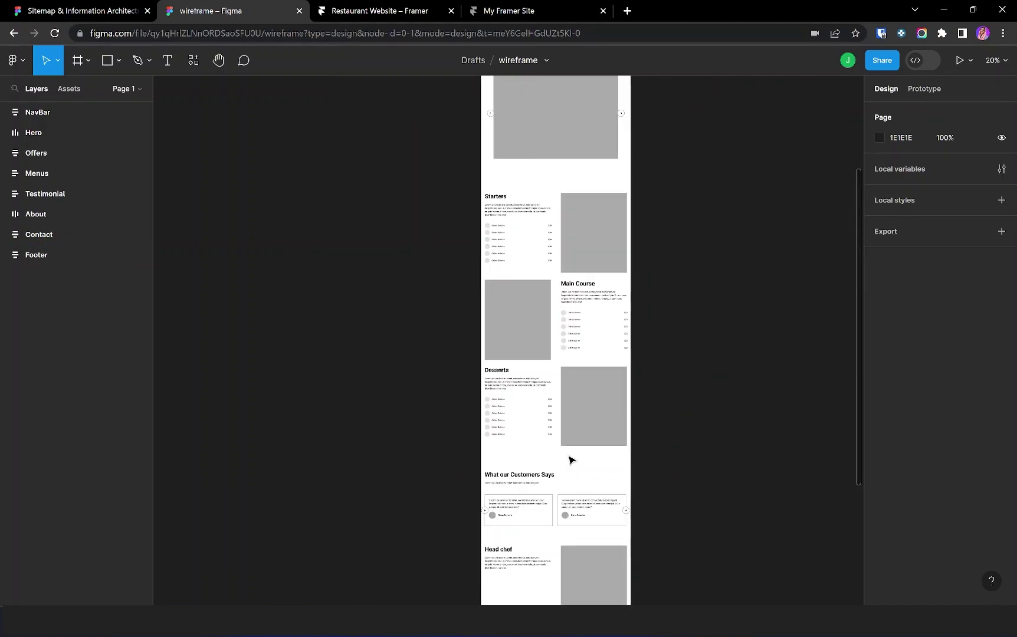
pyautogui.scroll(-2, 571, 459)
pyautogui.scroll(5, 570, 458)
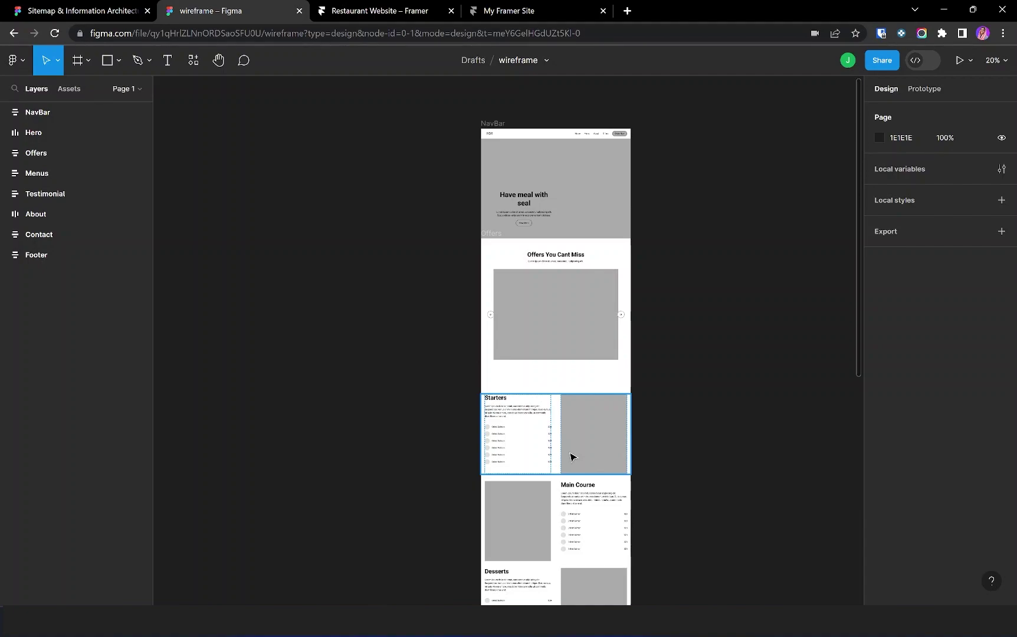
# - Switch to the Restaurant Website project in Framer and examine the food photos and colour palette on the /images-and-fonts page
pyautogui.hotkey('ctrl', 'Tab')
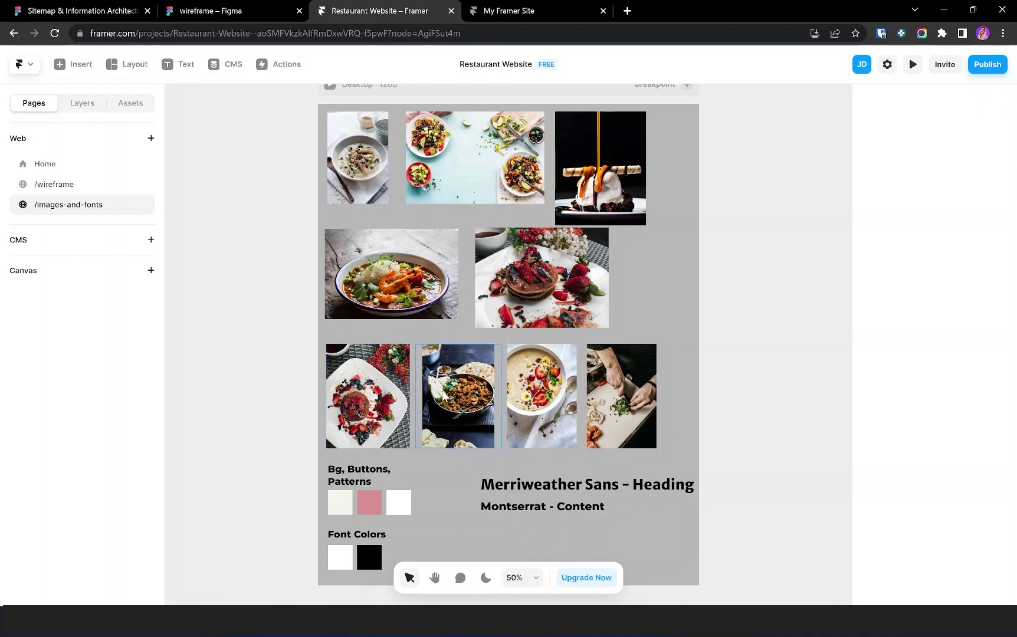
pyautogui.scroll(-3, 325, 396)
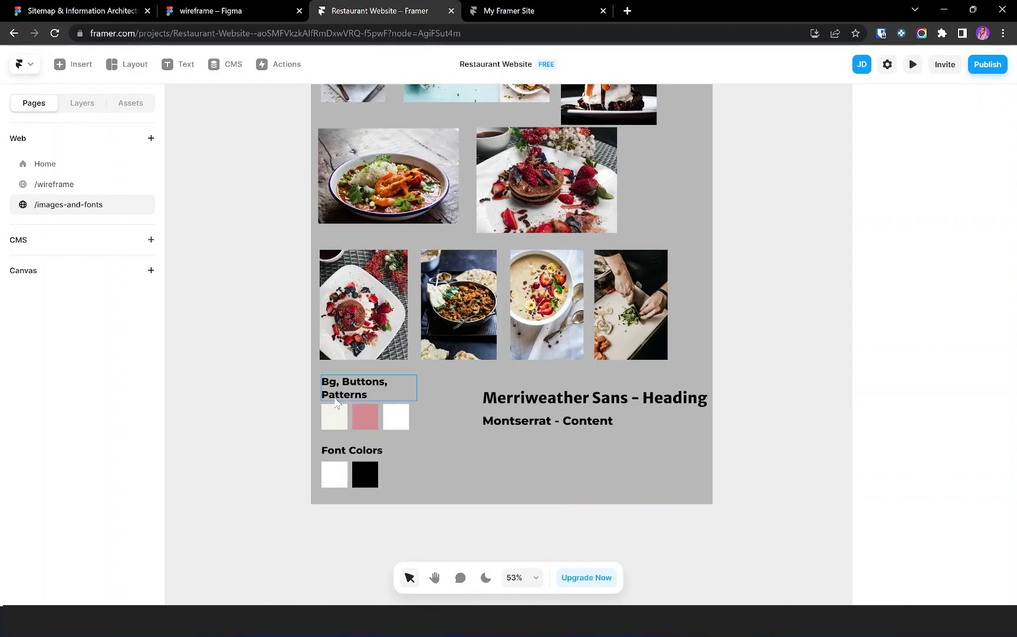
pyautogui.scroll(5, 347, 422)
pyautogui.scroll(-3, 348, 420)
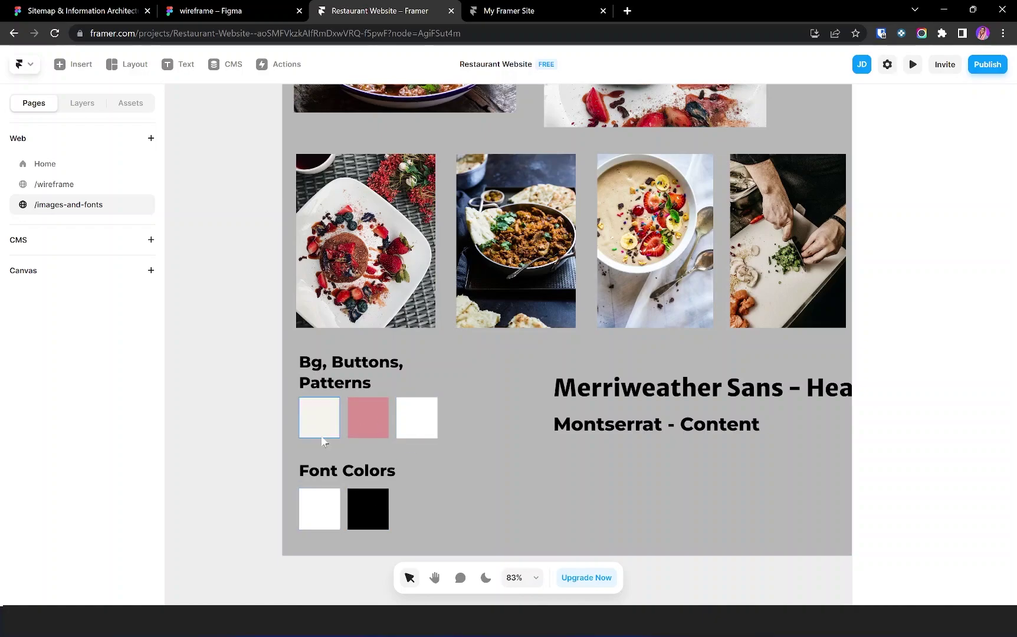
# - Inspect the white, pink and off-white swatches for backgrounds, buttons and patterns one after another
pyautogui.click(418, 433)
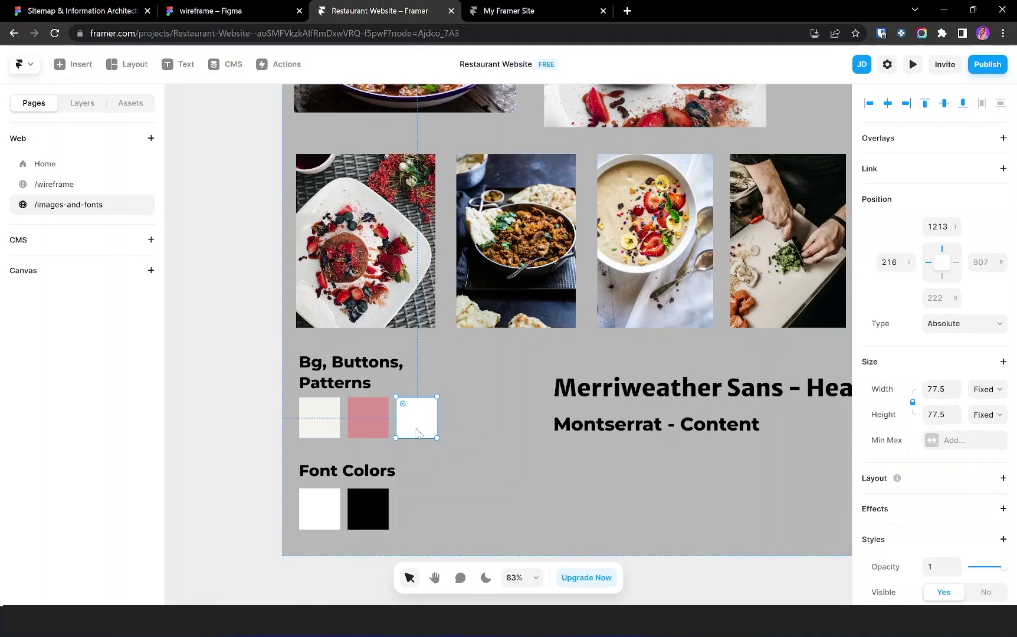
pyautogui.click(373, 430)
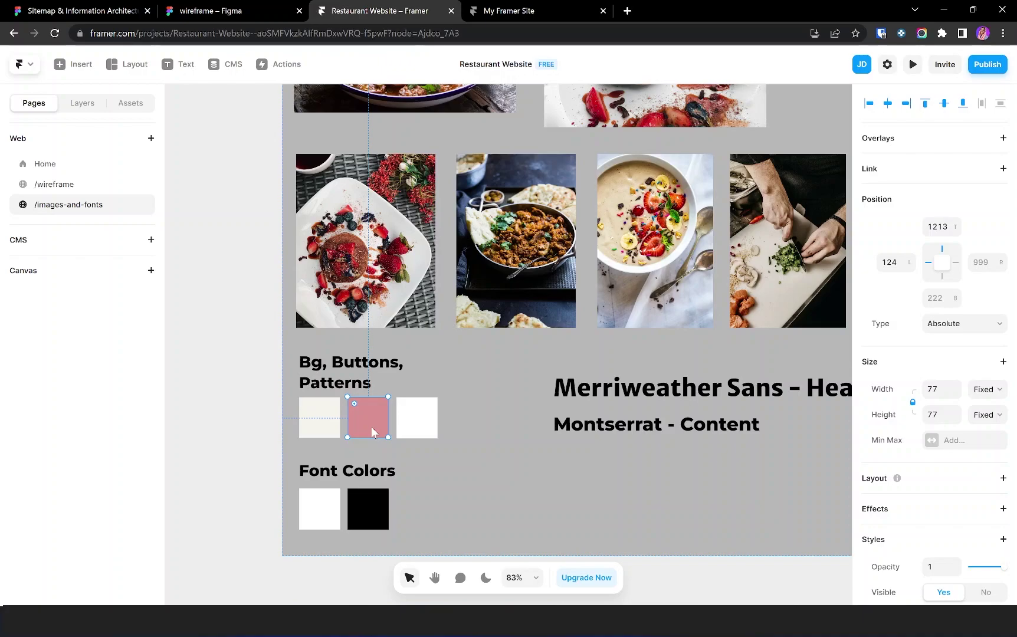
pyautogui.click(313, 426)
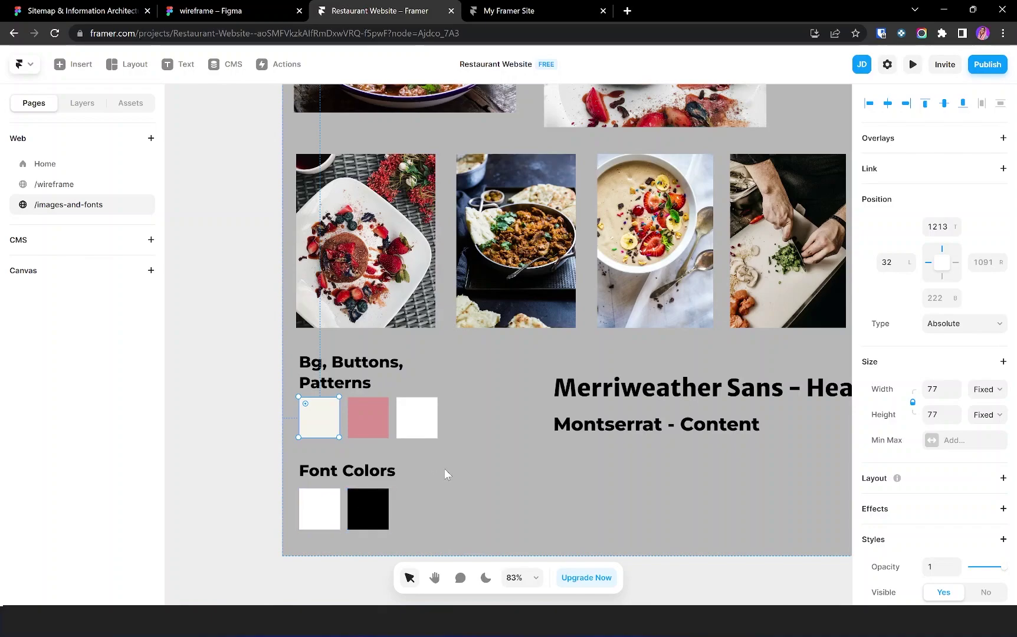
# - Examine the heading and content font samples beside the colour swatches, including the whole style page at a glance
pyautogui.click(458, 462)
pyautogui.press('h')
pyautogui.moveTo(459, 462); pyautogui.dragTo(243, 478)
pyautogui.press('v')
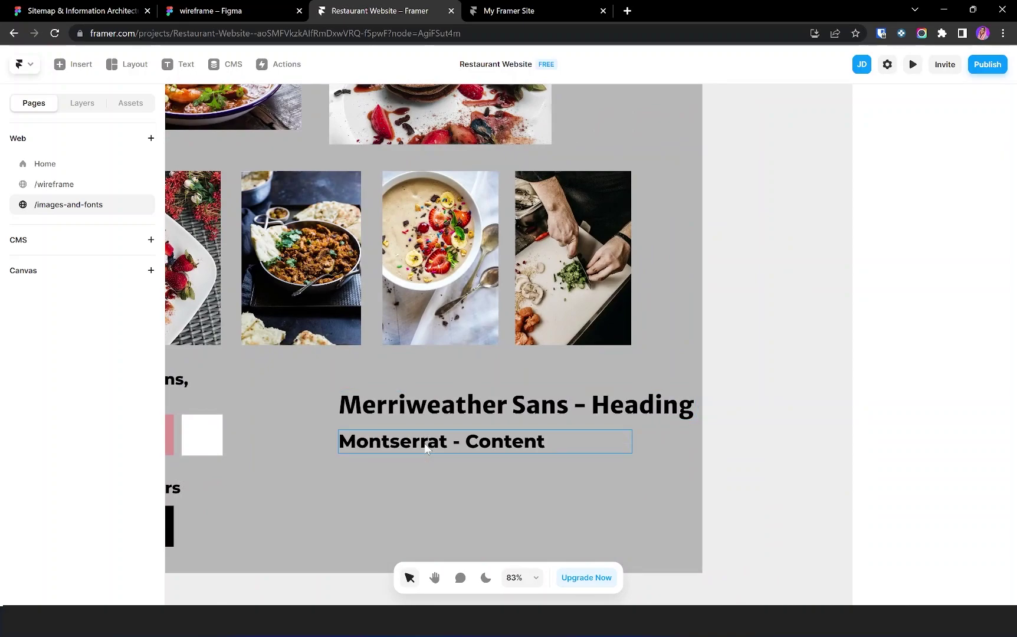
pyautogui.scroll(-5, 522, 417)
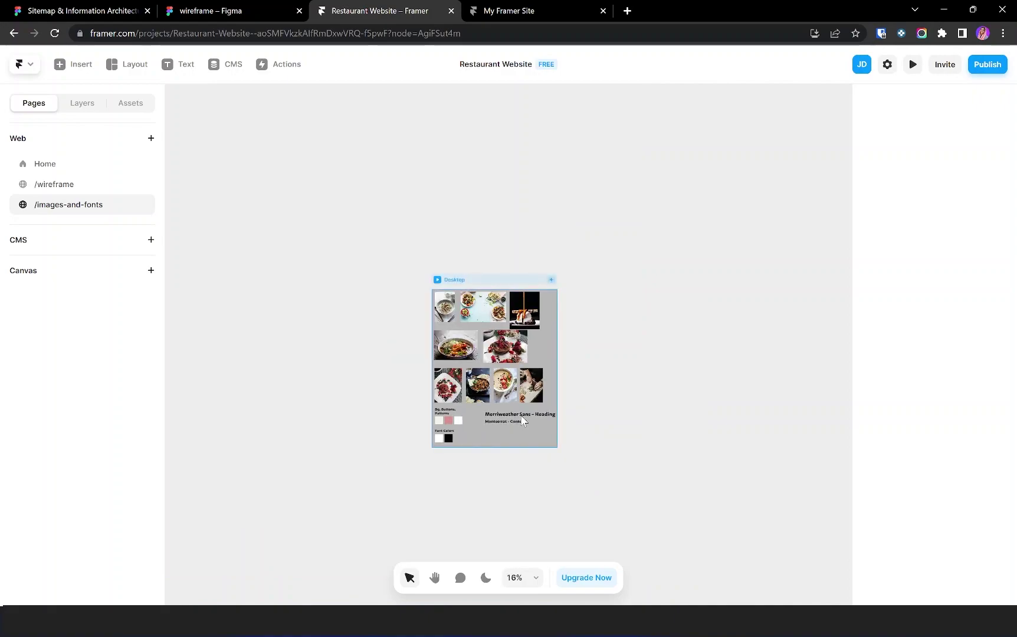
pyautogui.scroll(-4, 522, 417)
pyautogui.scroll(3, 522, 417)
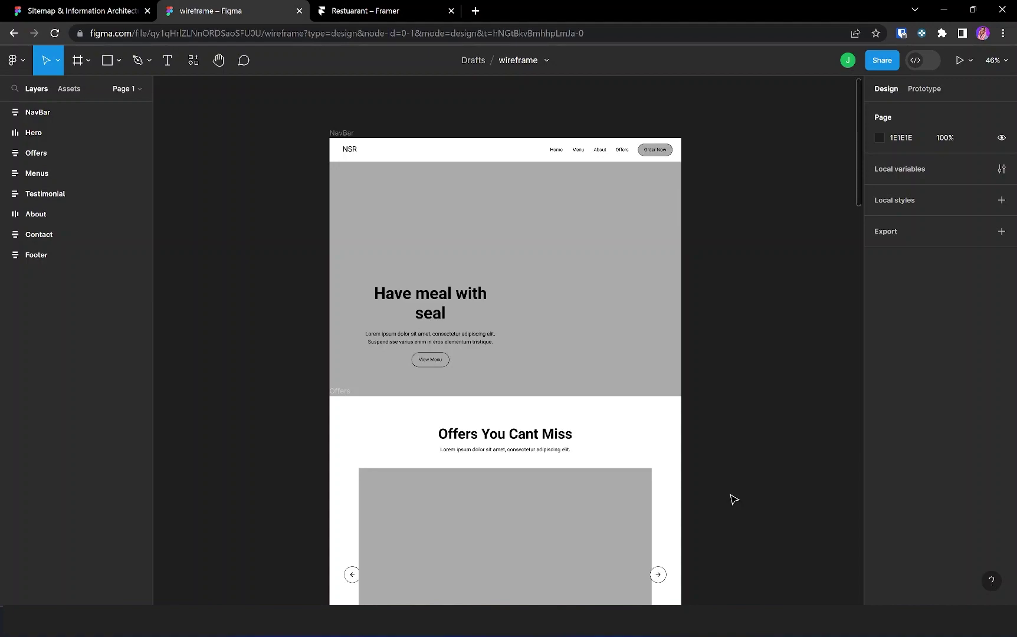
# - Select the NavBar frame in the wireframe and run the Figma to HTML with Framer plugin on it for copying
pyautogui.click(522, 144)
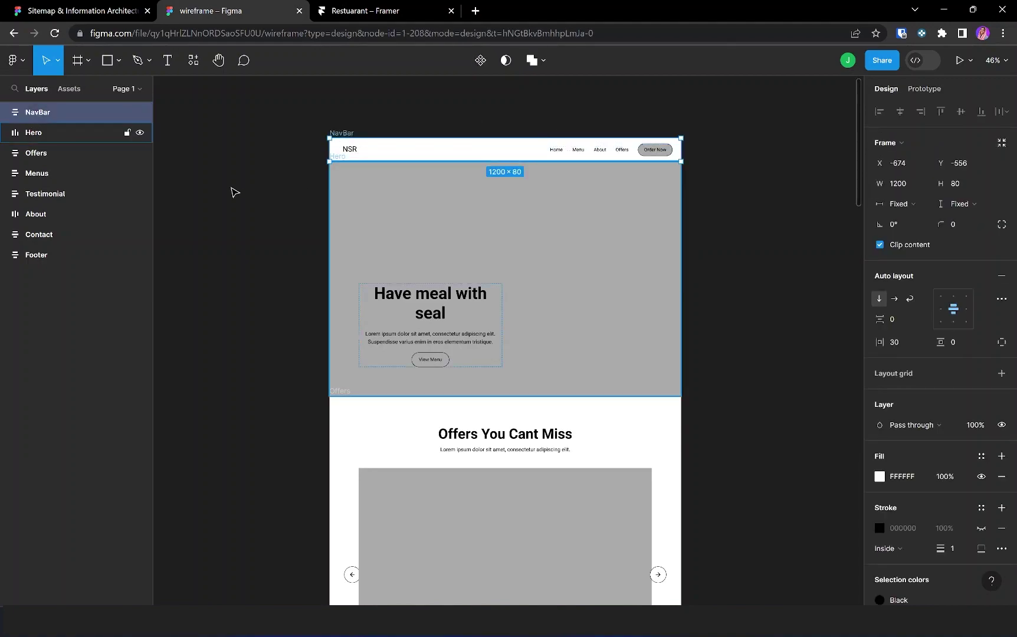
pyautogui.click(194, 61)
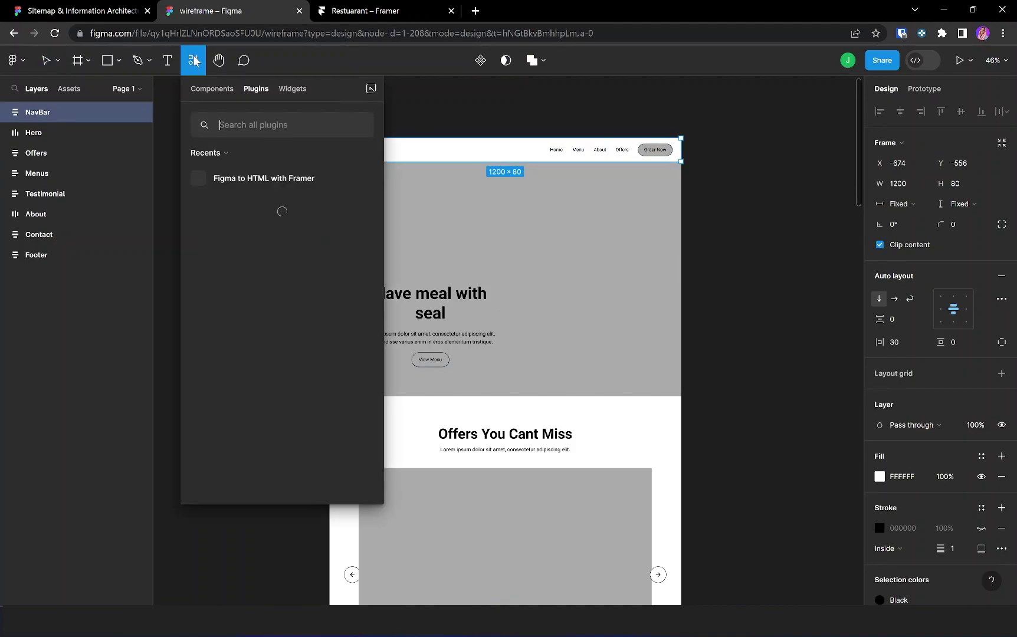
pyautogui.moveTo(222, 177)
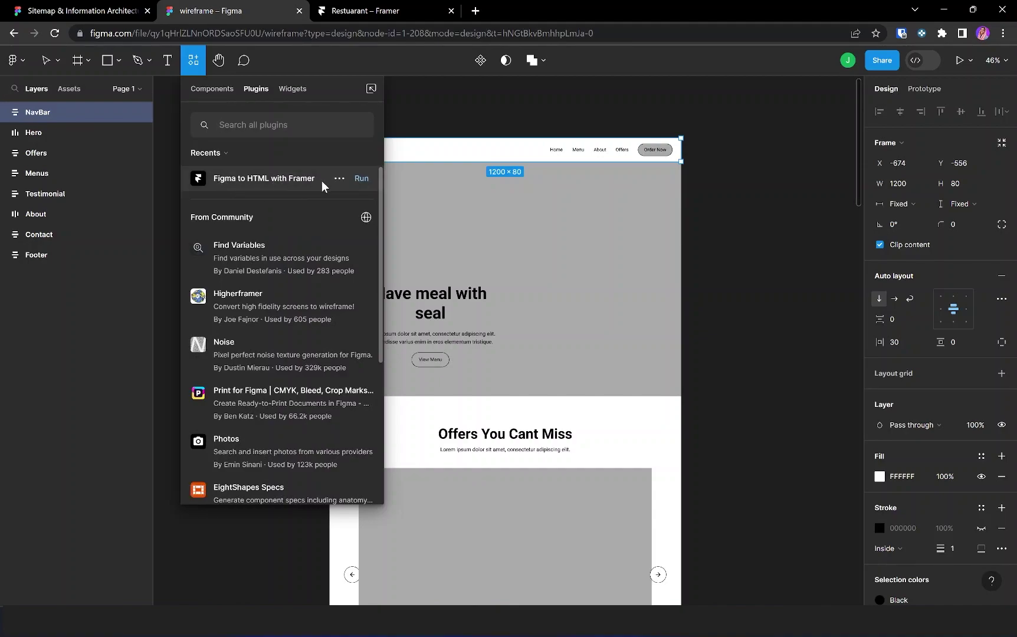
pyautogui.click(361, 178)
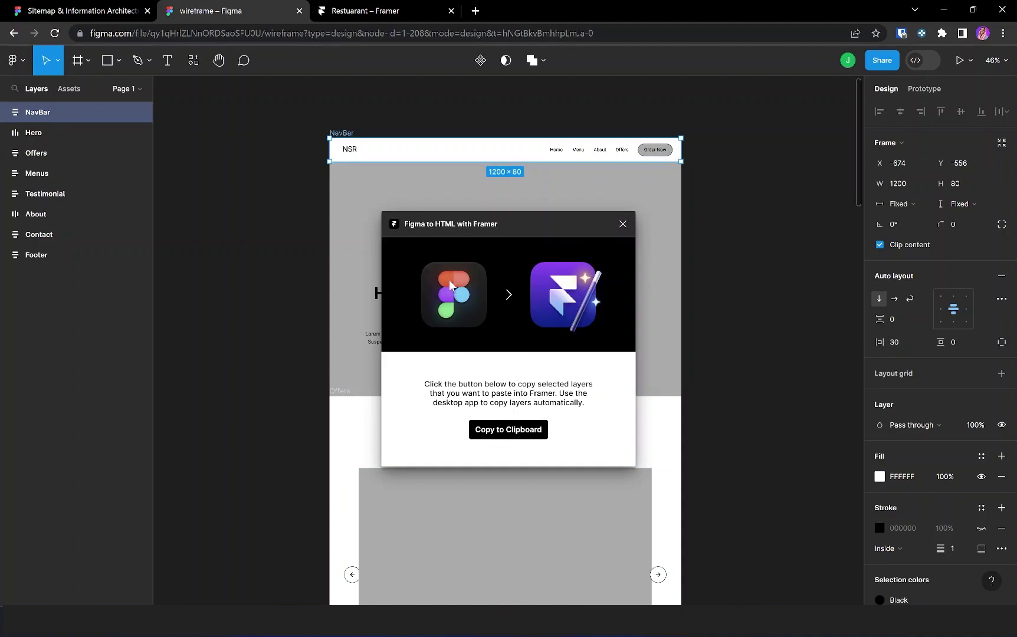
# - Switch to the Restaurant Website project in Framer and paste the NavBar into the /wireframe page's Desktop frame
pyautogui.hotkey('alt', 'Tab')
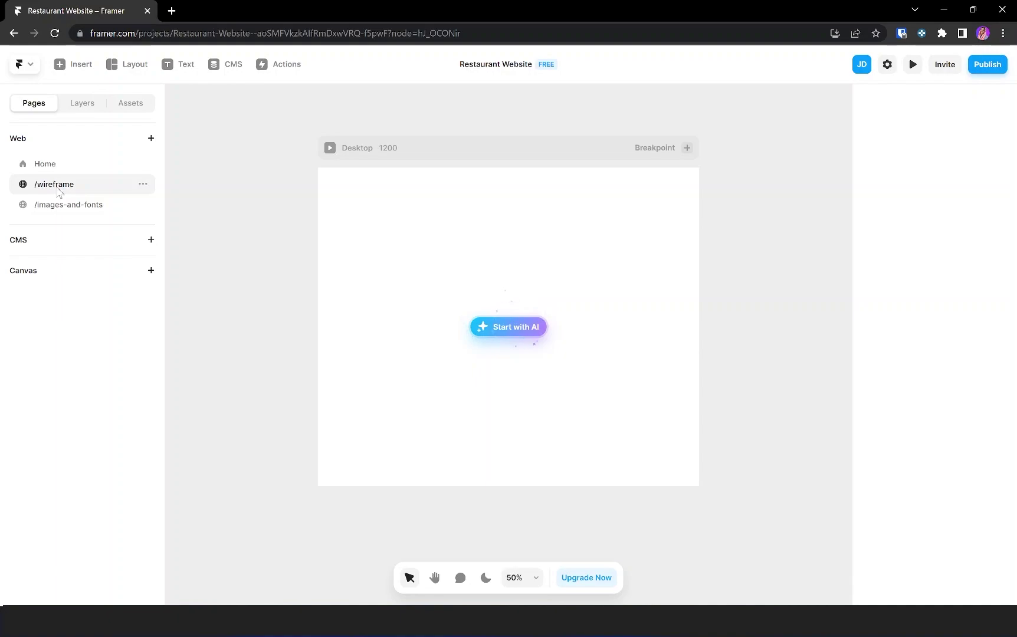
pyautogui.click(82, 104)
pyautogui.click(61, 145)
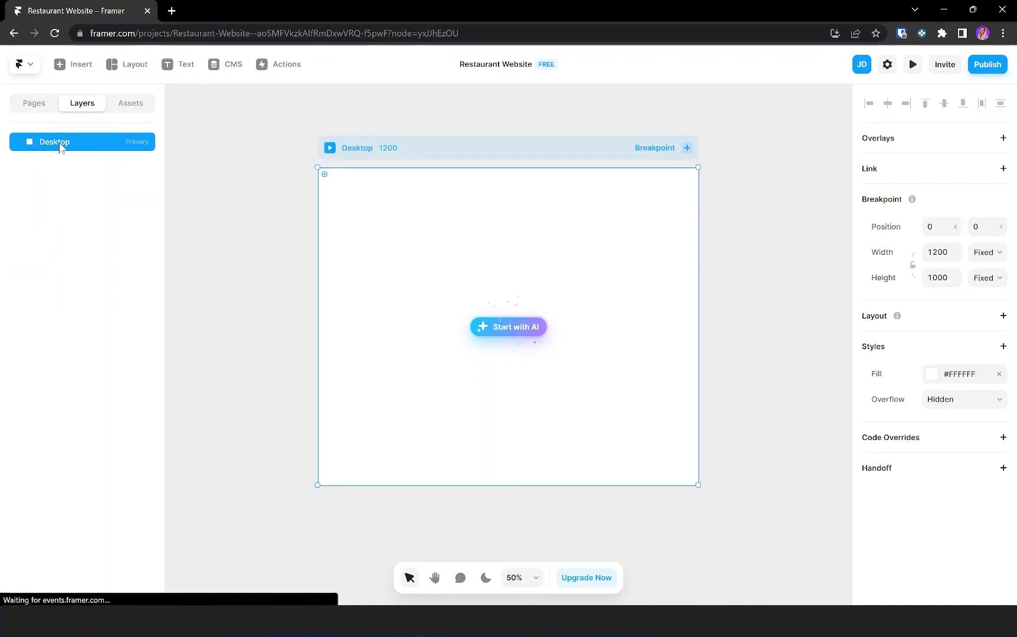
pyautogui.hotkey('ctrl', 'v')
pyautogui.click(31, 160)
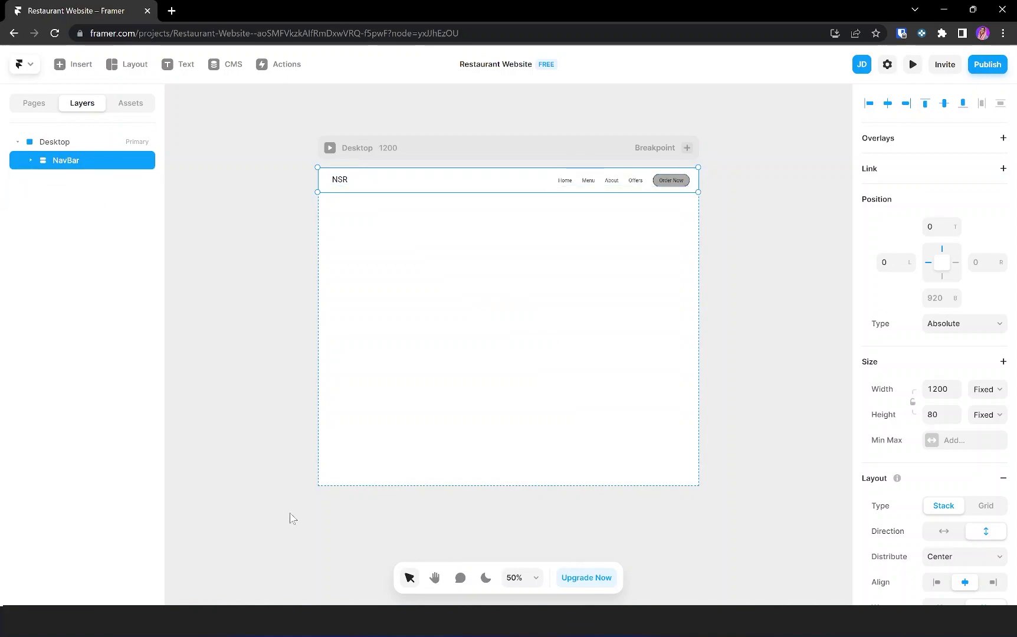
# - Return to the Figma wireframe and copy the Hero frame to the clipboard with the Figma to HTML with Framer plugin
pyautogui.moveTo(318, 595)
pyautogui.click(300, 571)
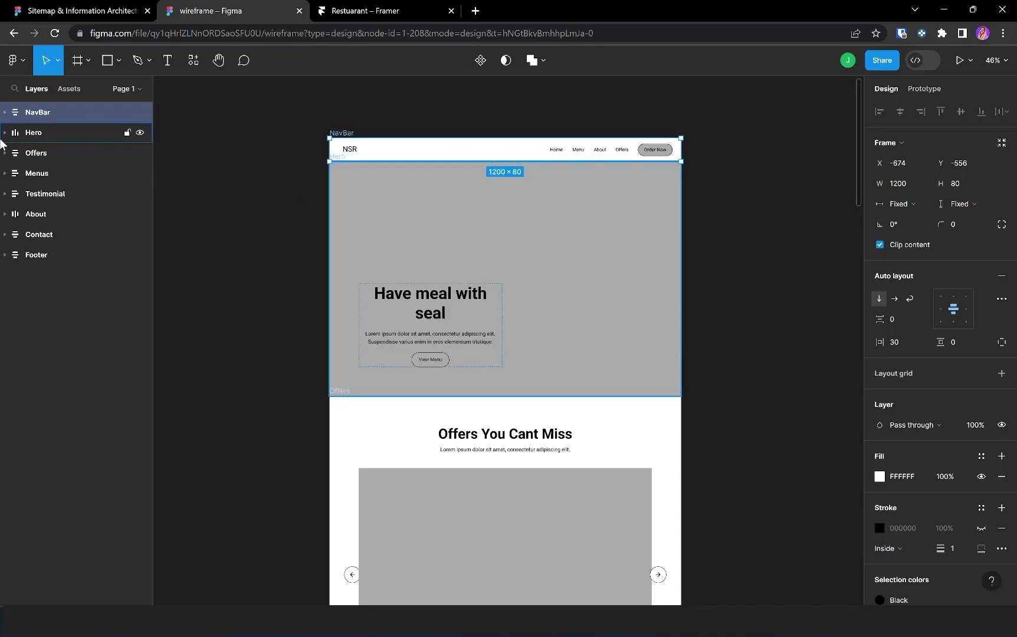
pyautogui.click(31, 133)
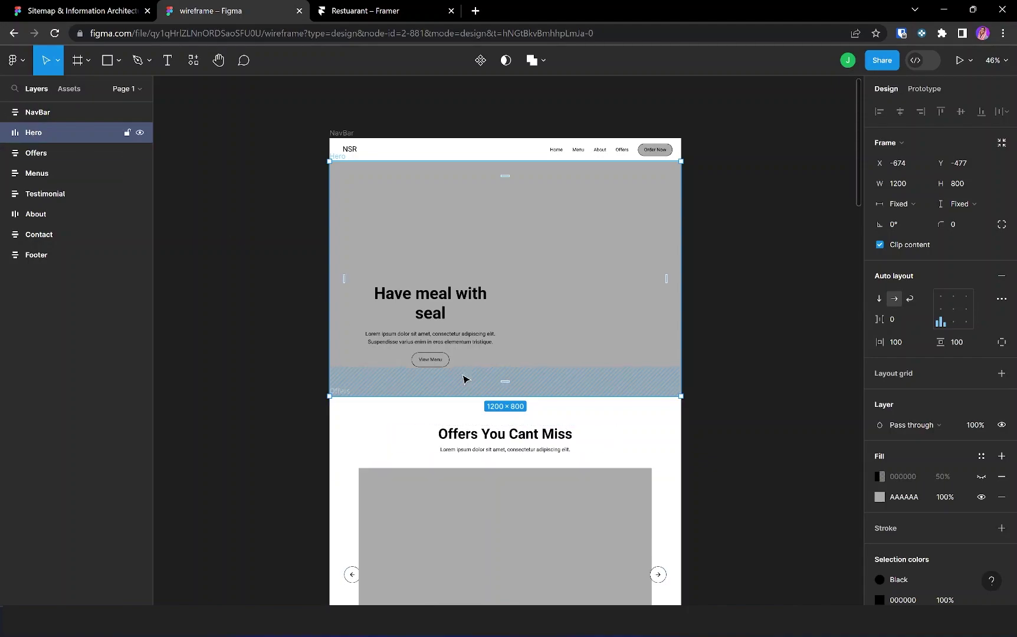
pyautogui.scroll(-1, 465, 379)
pyautogui.click(194, 62)
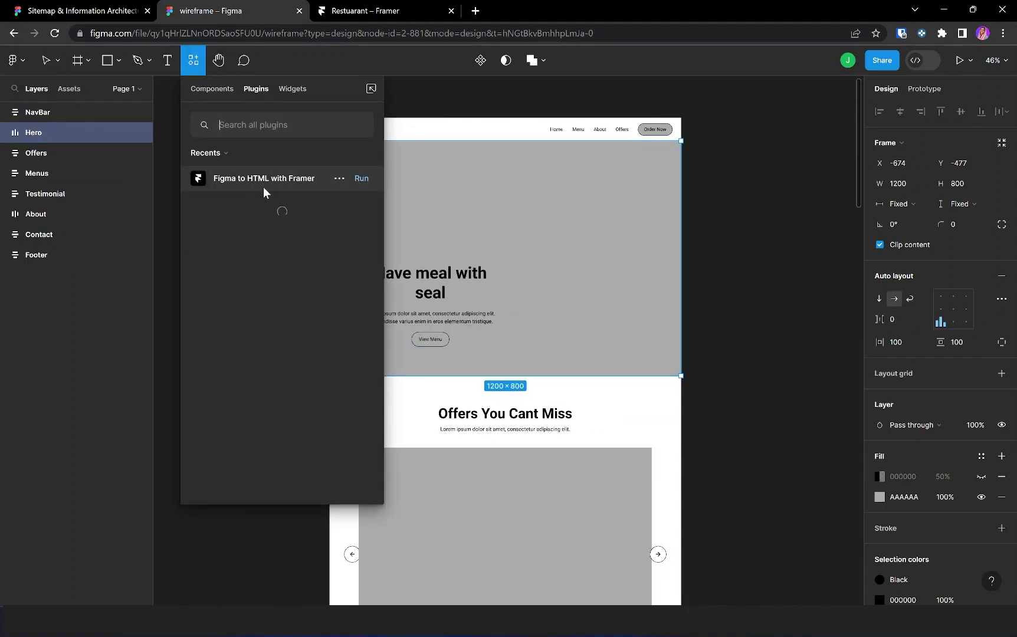
pyautogui.click(360, 178)
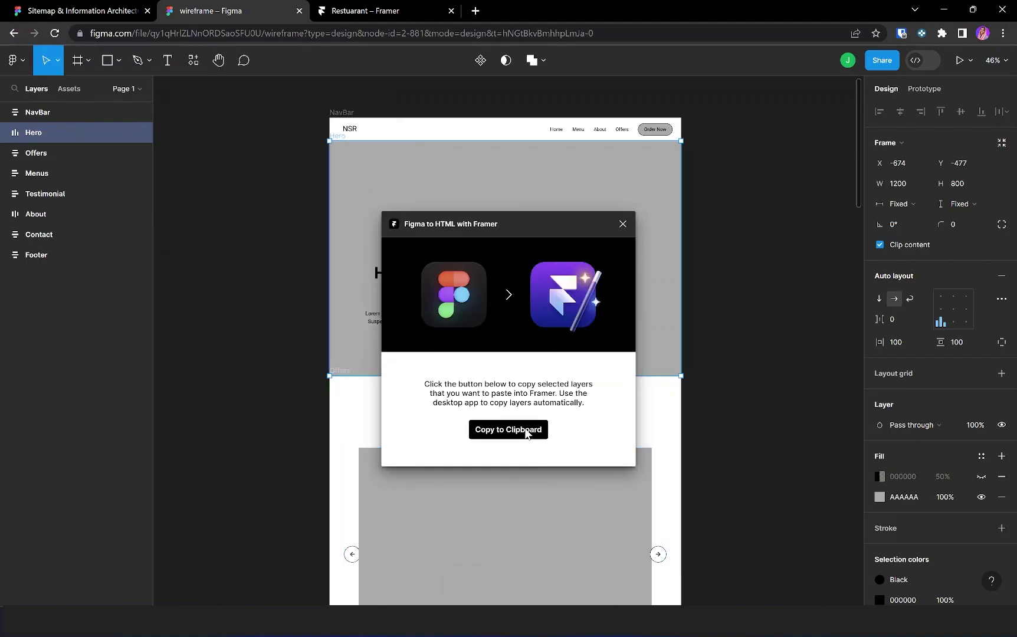
pyautogui.click(529, 432)
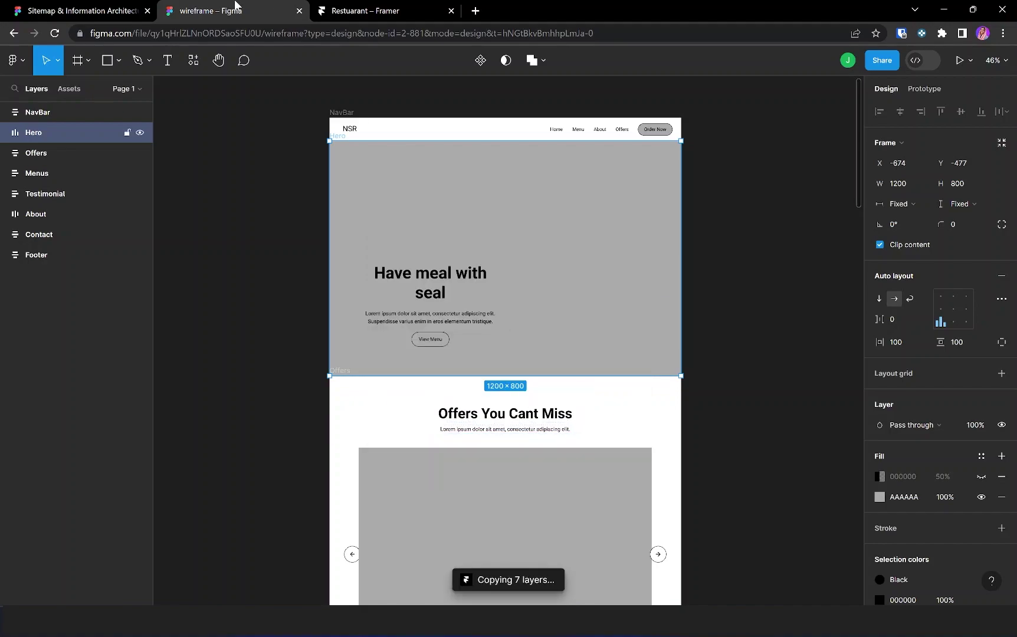
# - Switch to Framer, paste the Hero section into the Desktop frame and keep NavBar above Hero in the layer order
pyautogui.moveTo(359, 622)
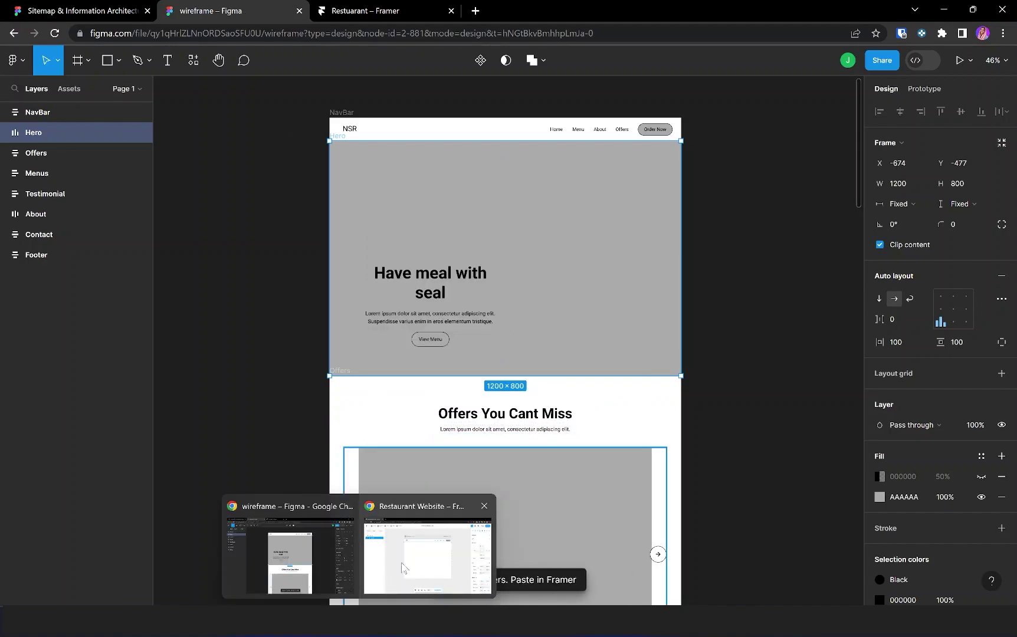
pyautogui.click(427, 554)
pyautogui.click(71, 136)
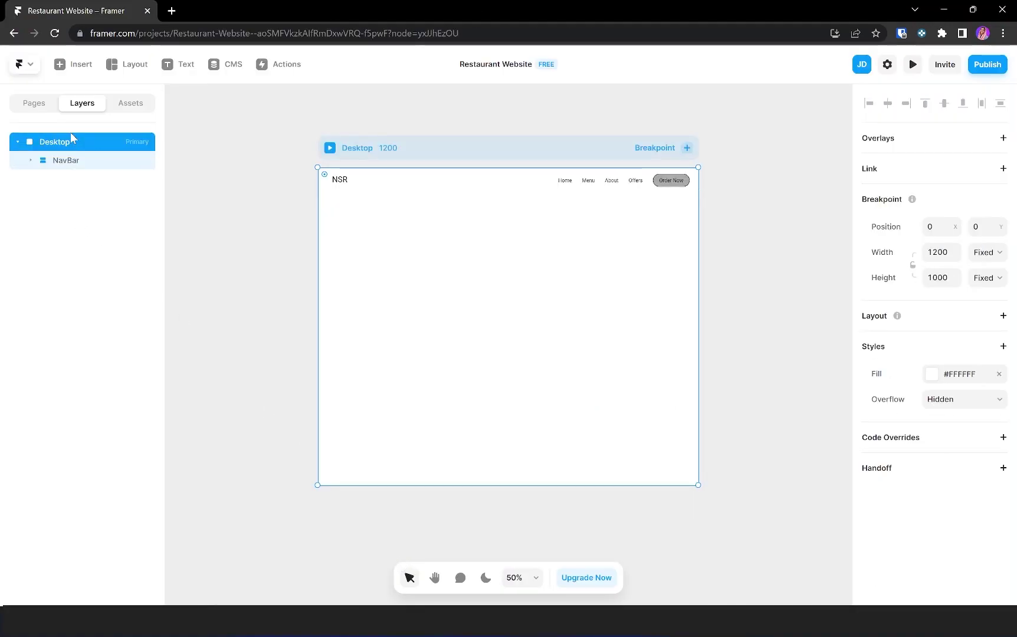
pyautogui.hotkey('ctrl', 'v')
pyautogui.moveTo(62, 180); pyautogui.dragTo(63, 157)
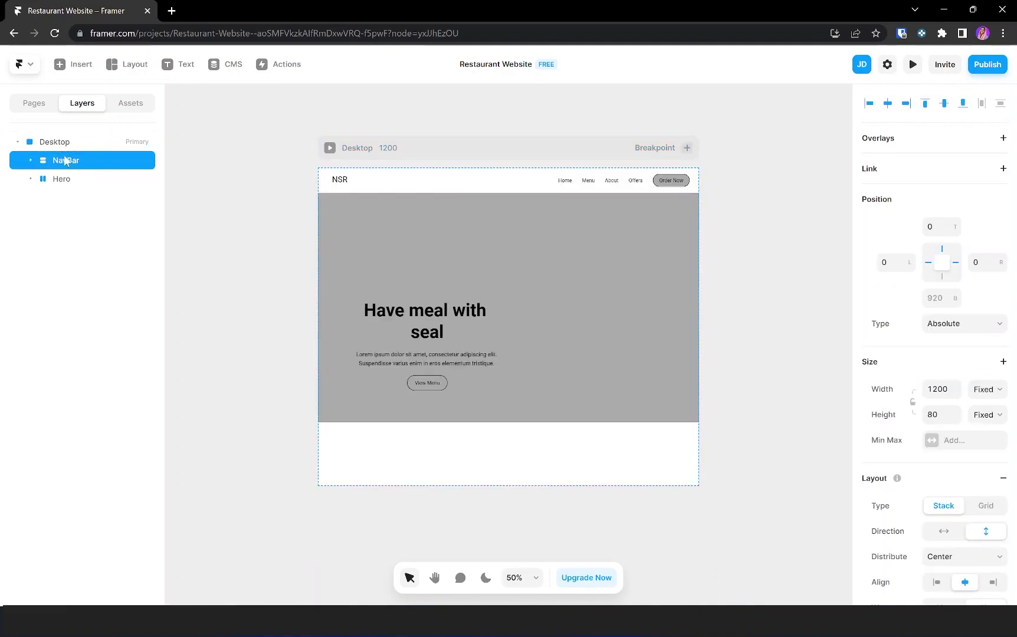
pyautogui.click(269, 368)
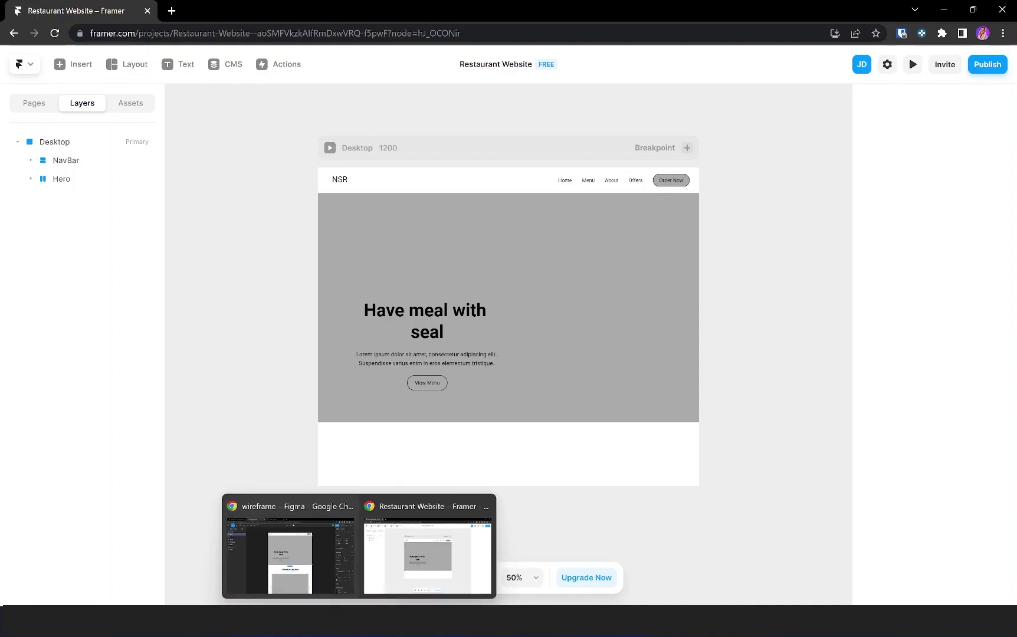
# - Paste the copied Footer section into the Desktop frame in Framer and collapse its layers
pyautogui.click(426, 554)
pyautogui.click(71, 141)
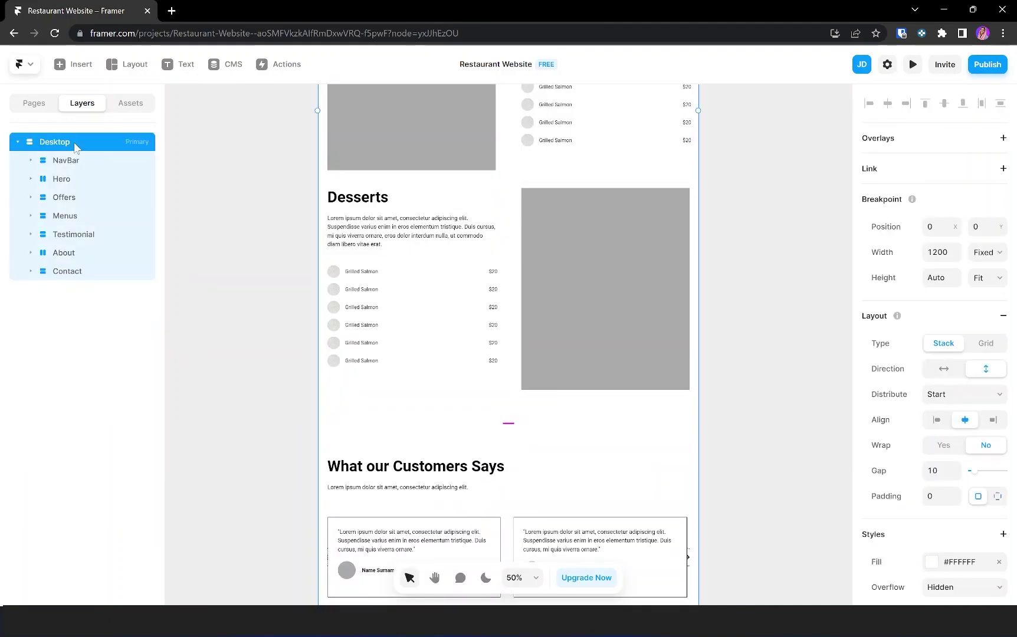
pyautogui.hotkey('ctrl', 'v')
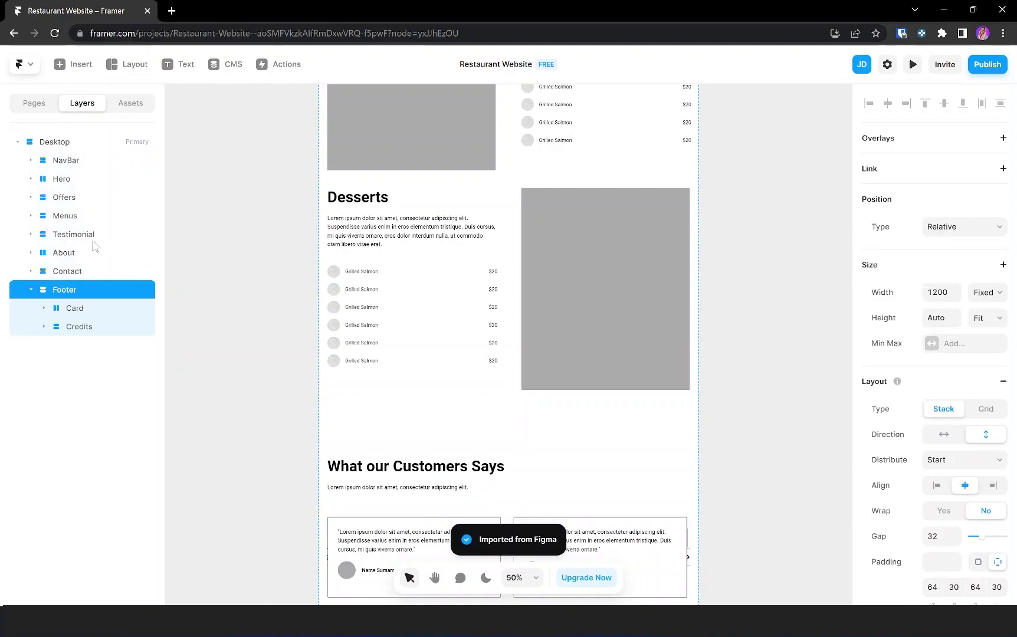
pyautogui.click(30, 290)
pyautogui.click(228, 350)
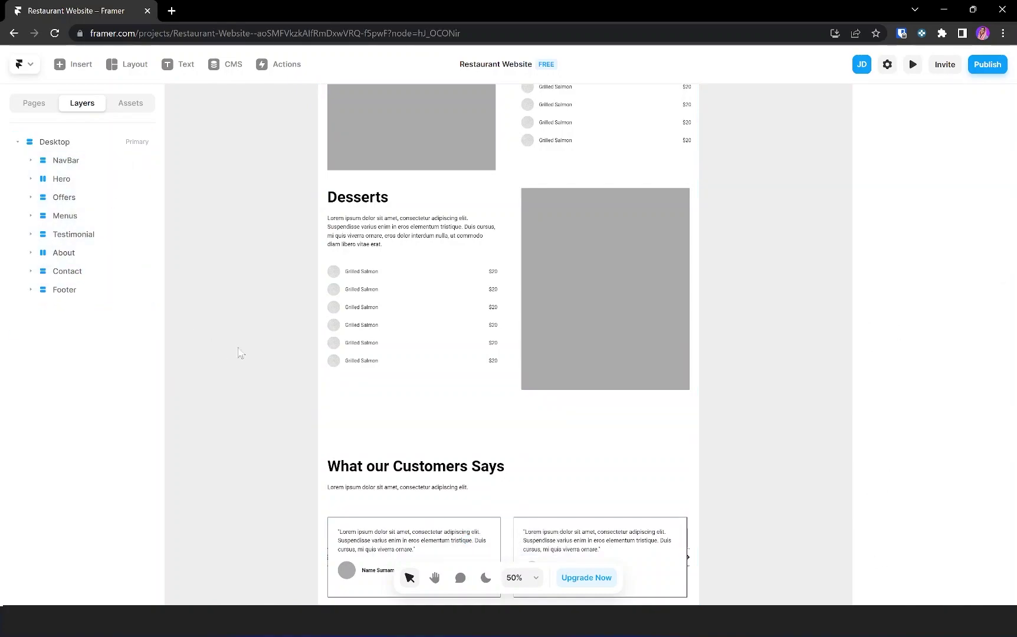
# - Group all sections from NavBar to Footer into one stack and rename it Wrapper
pyautogui.scroll(15, 466, 403)
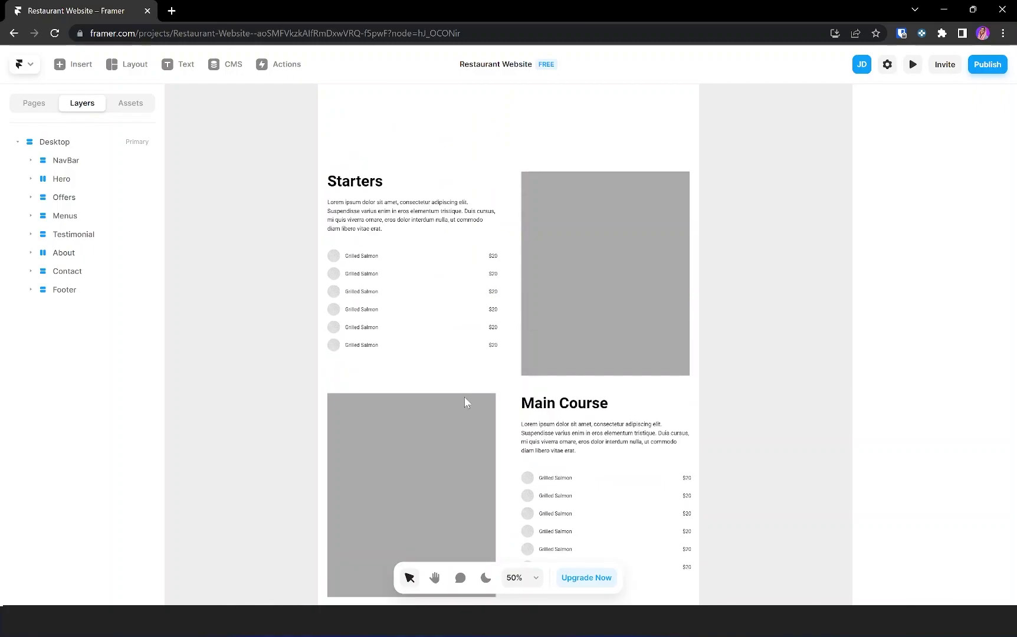
pyautogui.scroll(6, 466, 403)
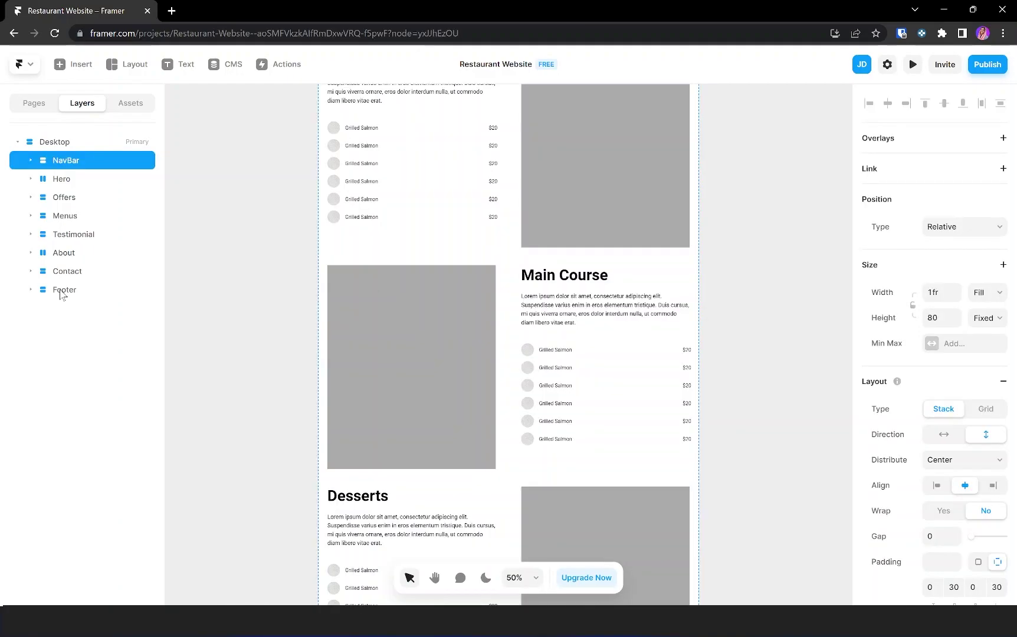
pyautogui.keyDown('shift'); pyautogui.click(64, 290); pyautogui.keyUp('shift')
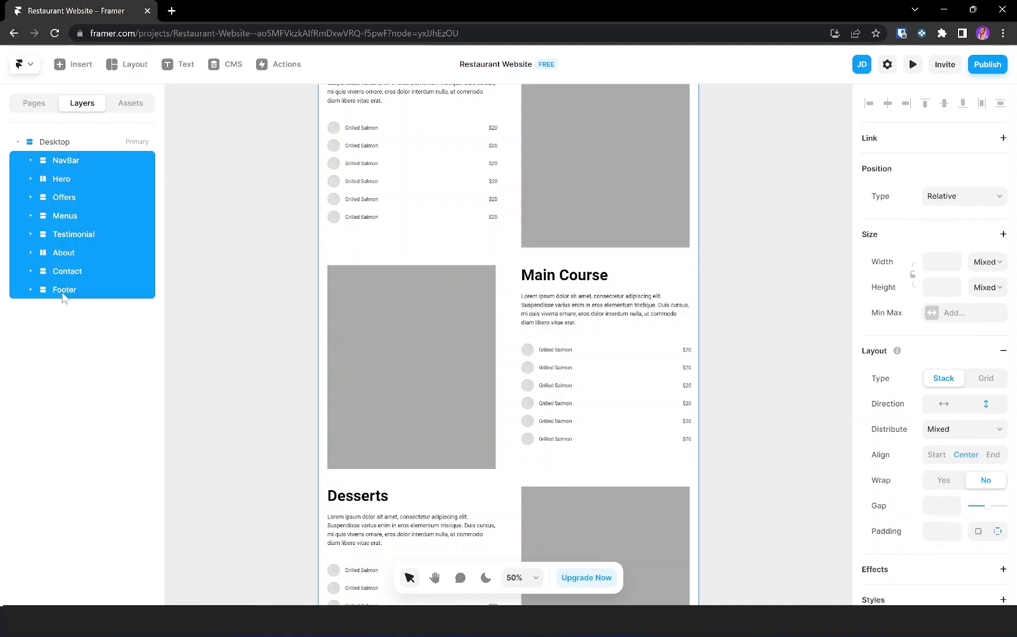
pyautogui.hotkey('shift', 'a')
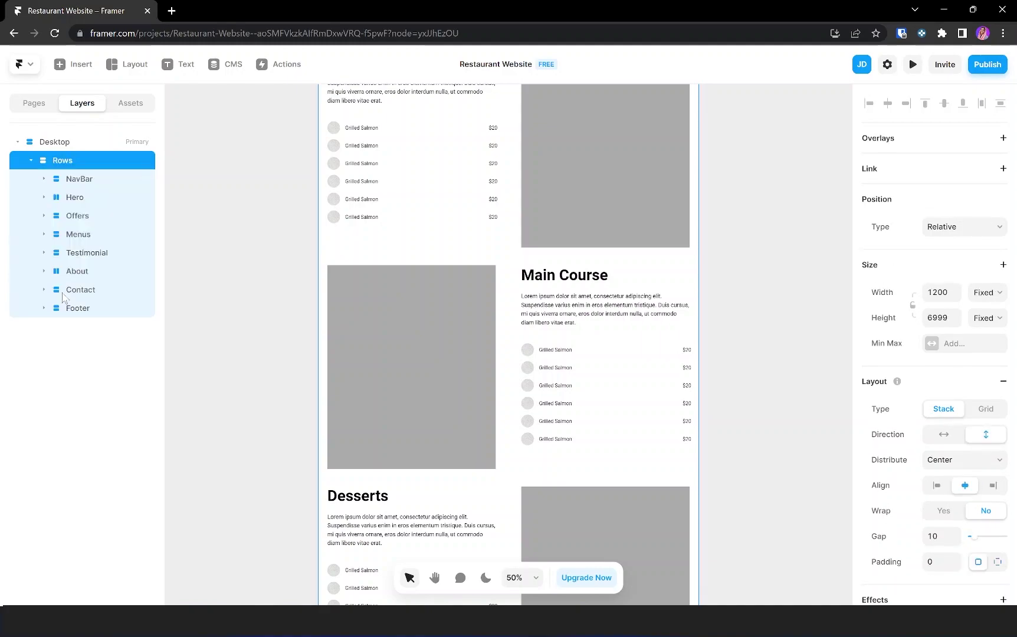
pyautogui.doubleClick(65, 168)
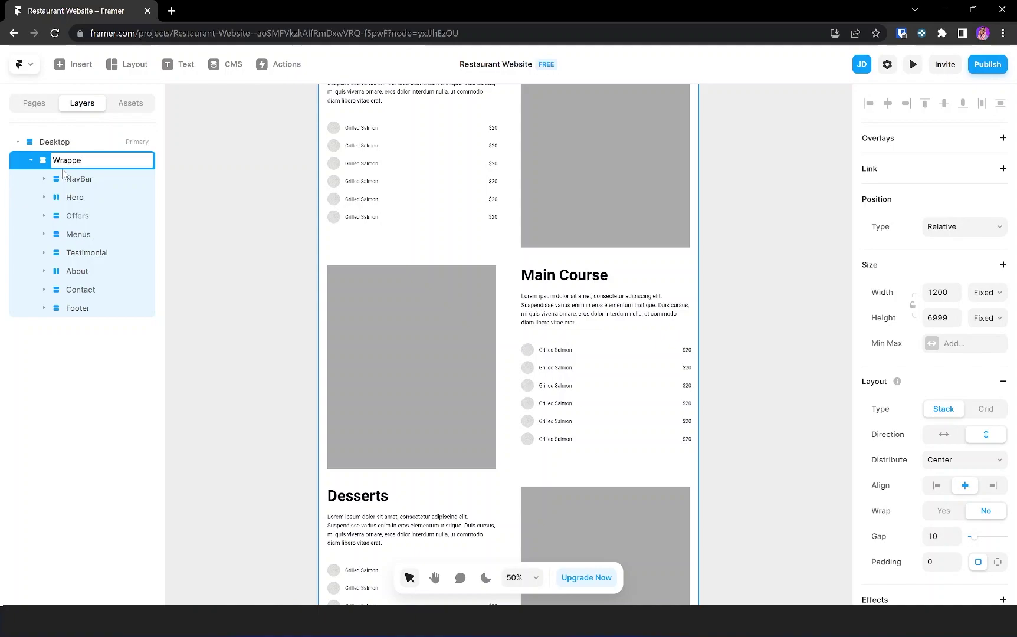
pyautogui.write('Wrapper')
pyautogui.press('Return')
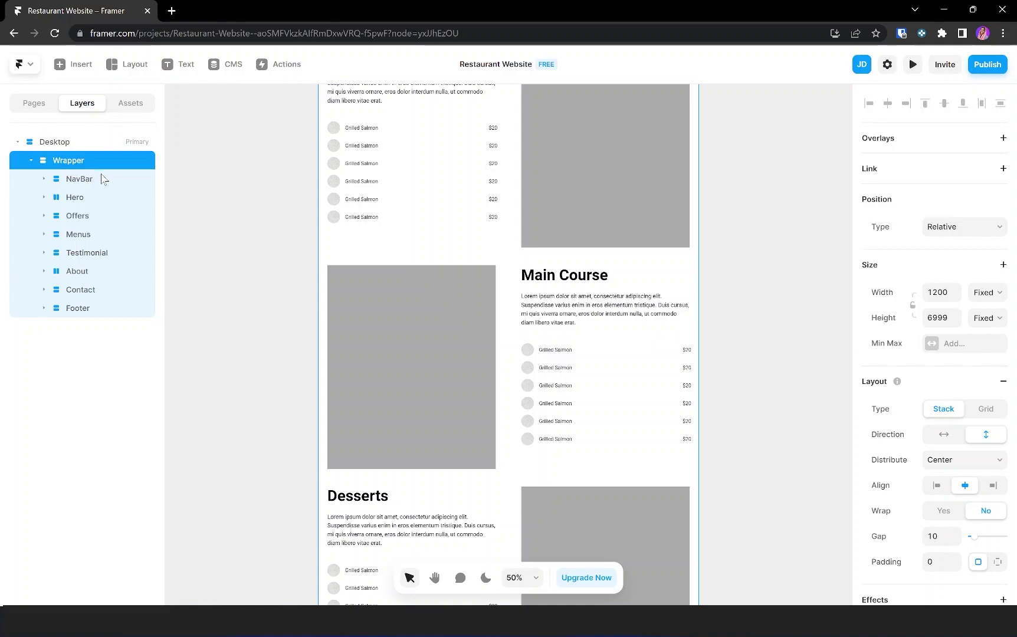
pyautogui.click(32, 162)
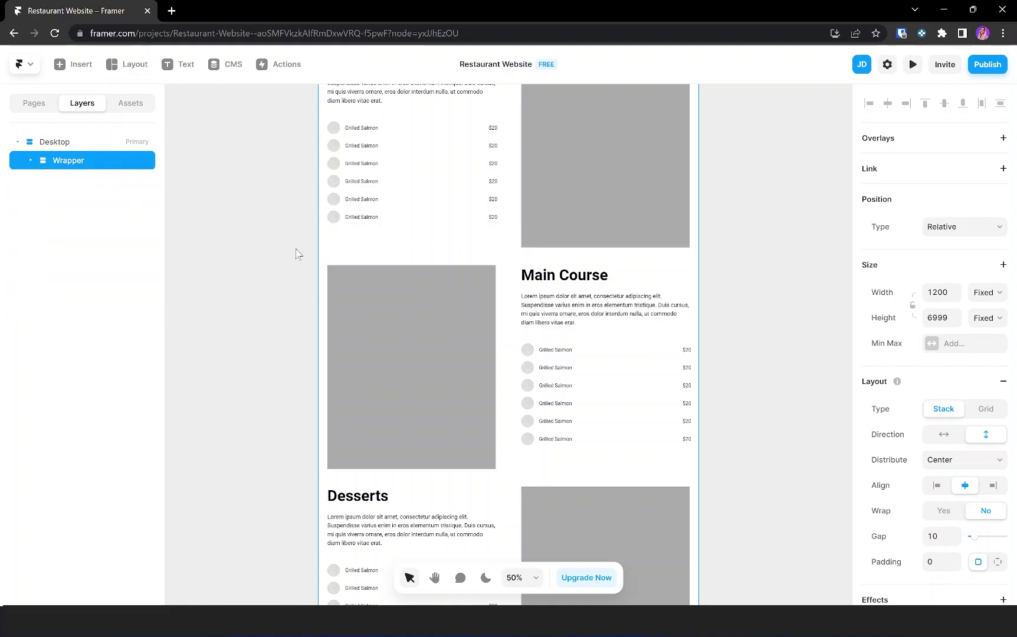
# - Copy the Wrapper stack from the /wireframe page into the Desktop frame of the Home page
pyautogui.click(33, 105)
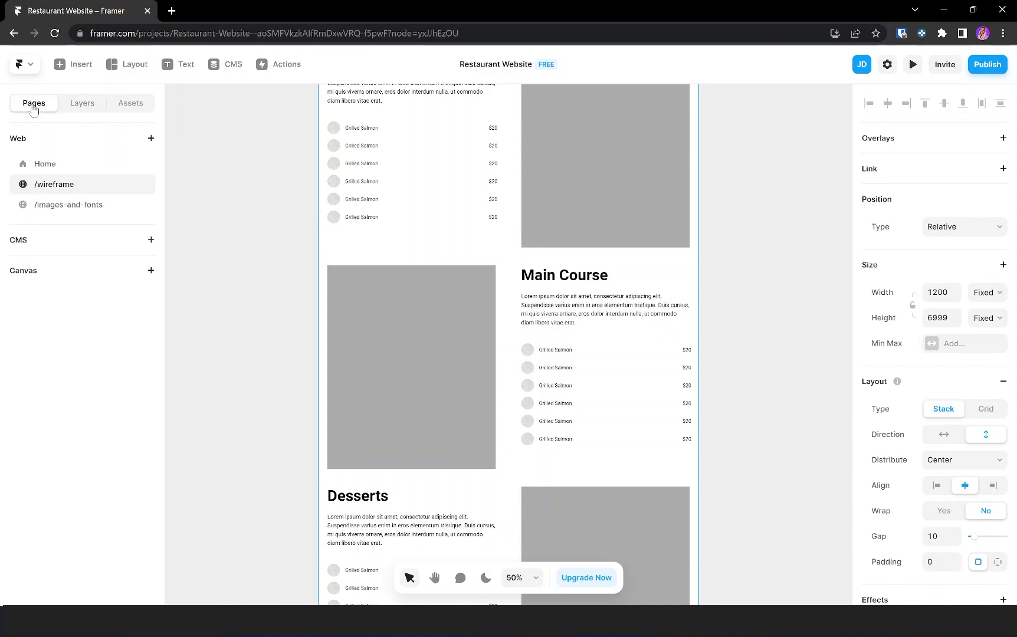
pyautogui.click(47, 168)
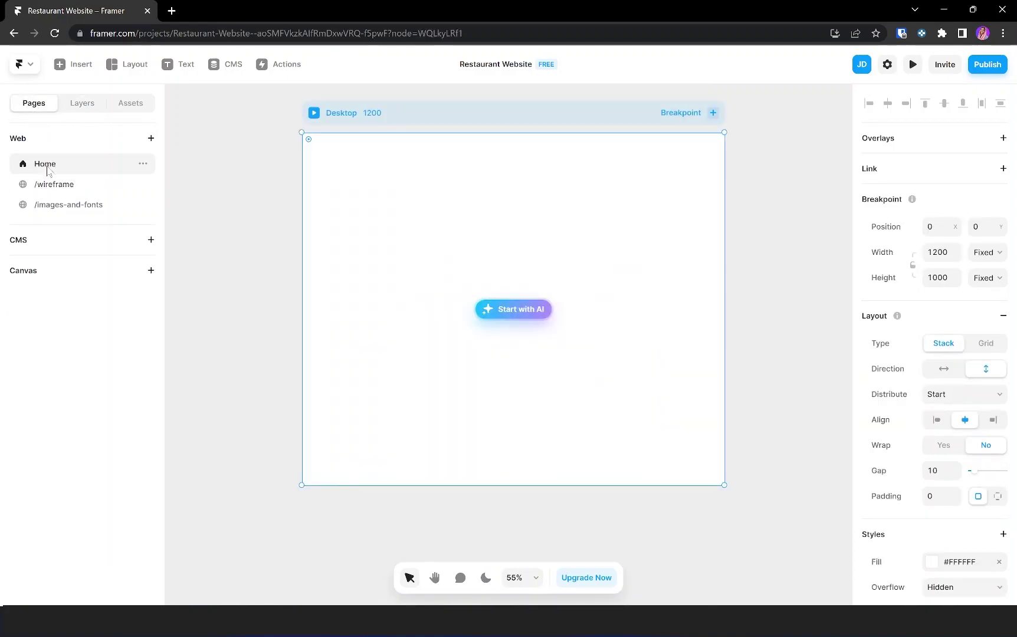
pyautogui.click(85, 109)
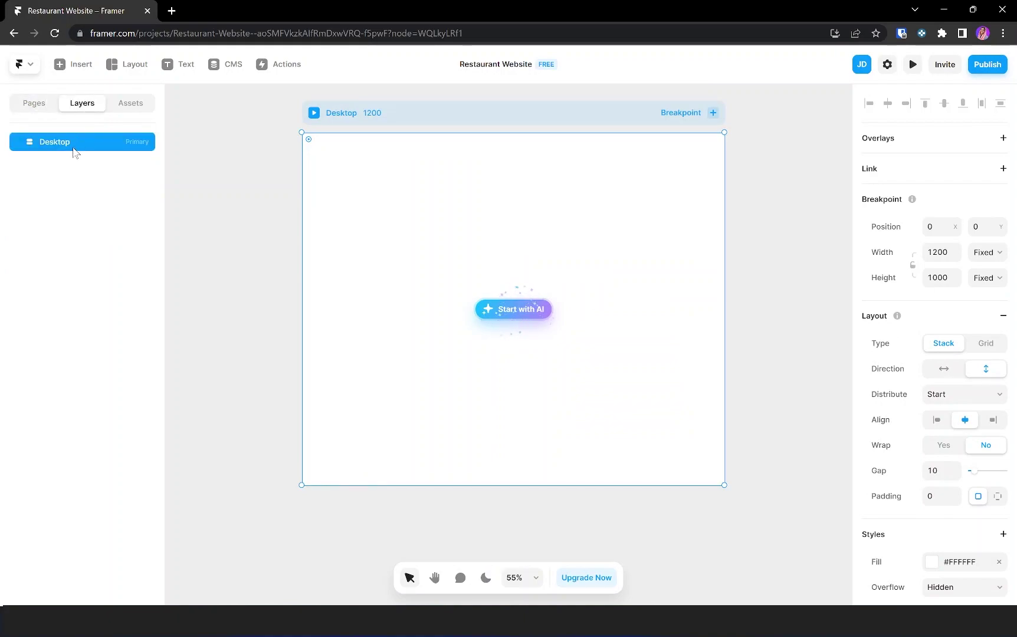
pyautogui.scroll(-3, 466, 353)
pyautogui.click(54, 143)
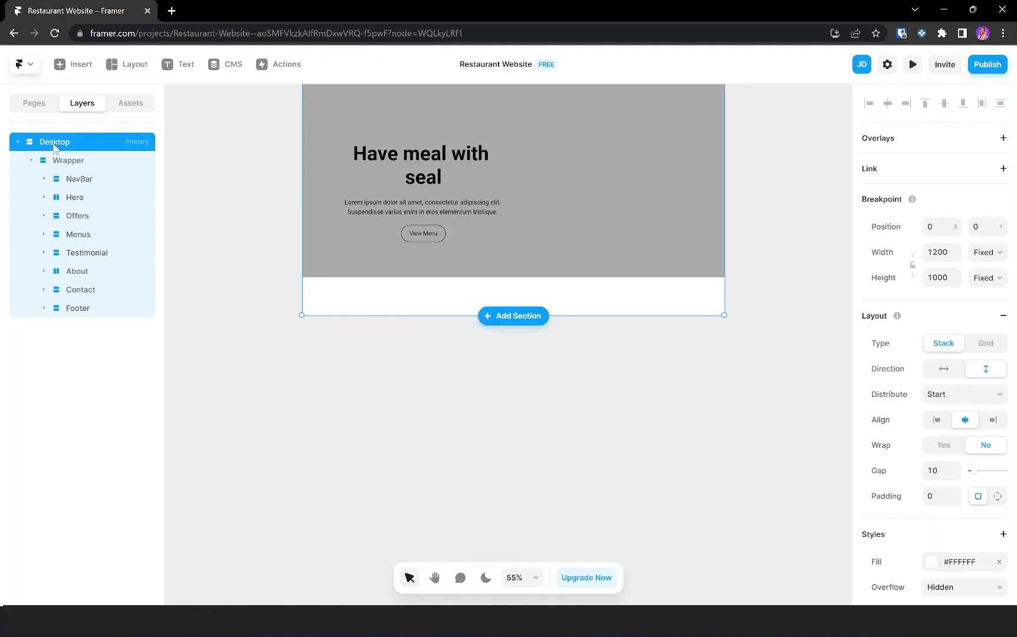
# - Set the height of the Home page's Desktop breakpoint to Fit Content
pyautogui.scroll(4, 624, 302)
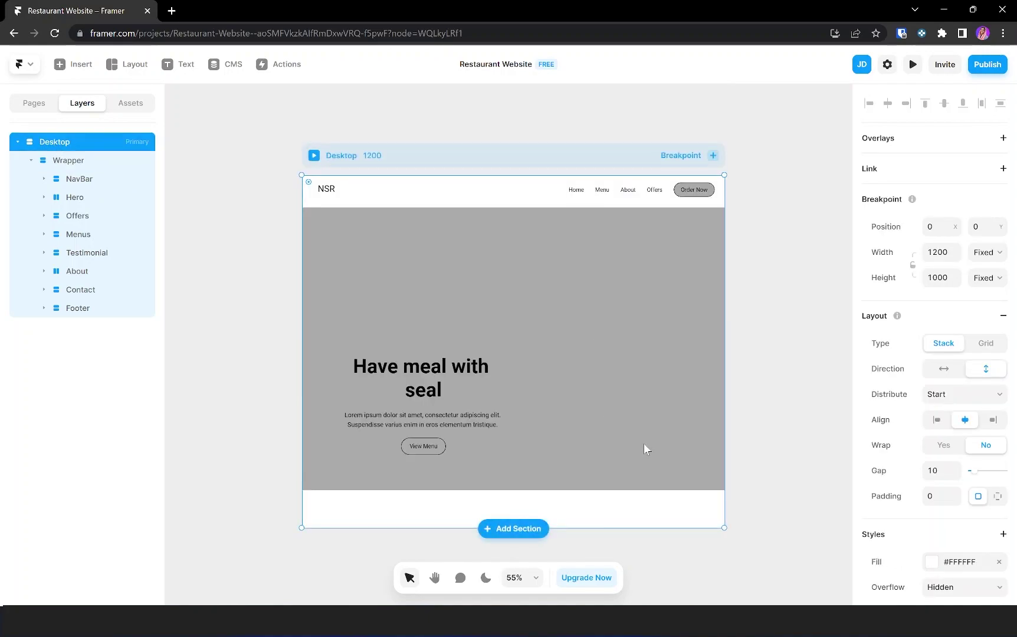
pyautogui.scroll(-2, 645, 447)
pyautogui.click(986, 286)
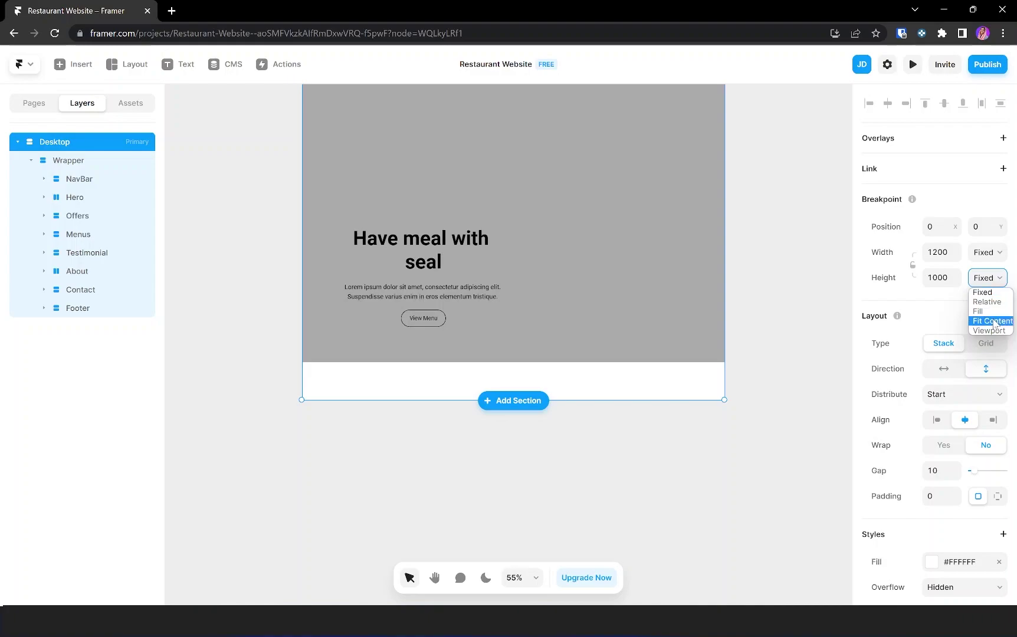
pyautogui.click(994, 322)
# - Look through all pasted sections on the Home page and select the NavBar stack
pyautogui.scroll(-3, 665, 429)
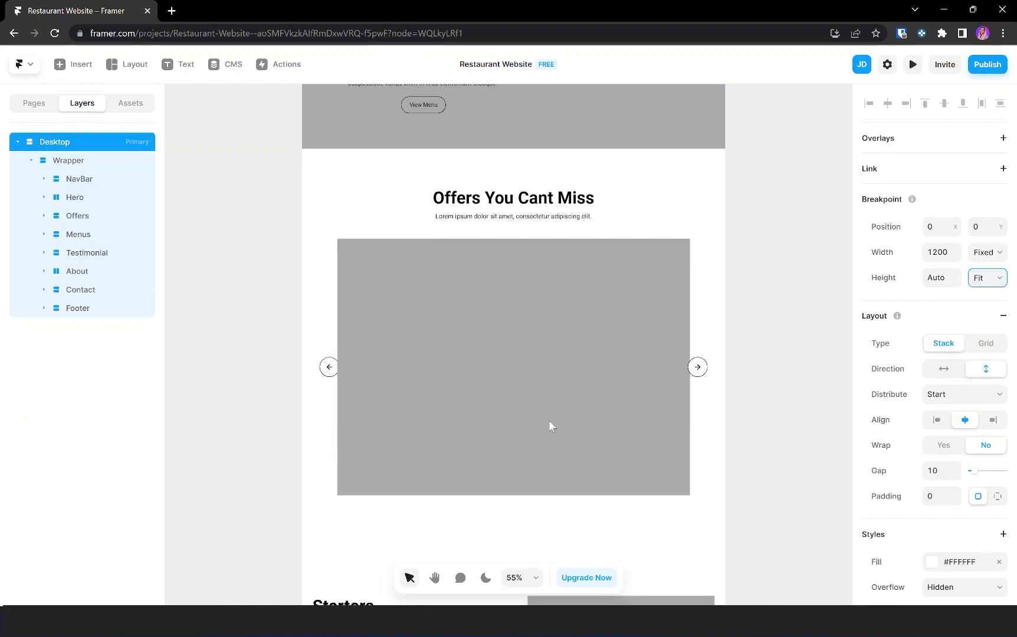
pyautogui.scroll(-5, 550, 426)
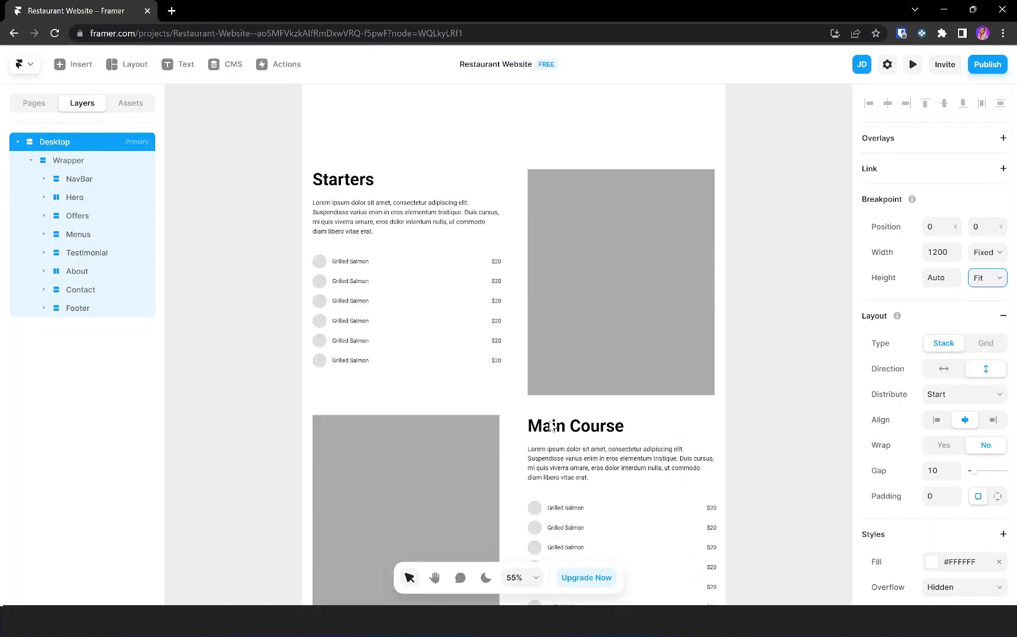
pyautogui.scroll(-10, 552, 426)
pyautogui.scroll(-2, 549, 424)
pyautogui.scroll(20, 549, 425)
pyautogui.click(376, 229)
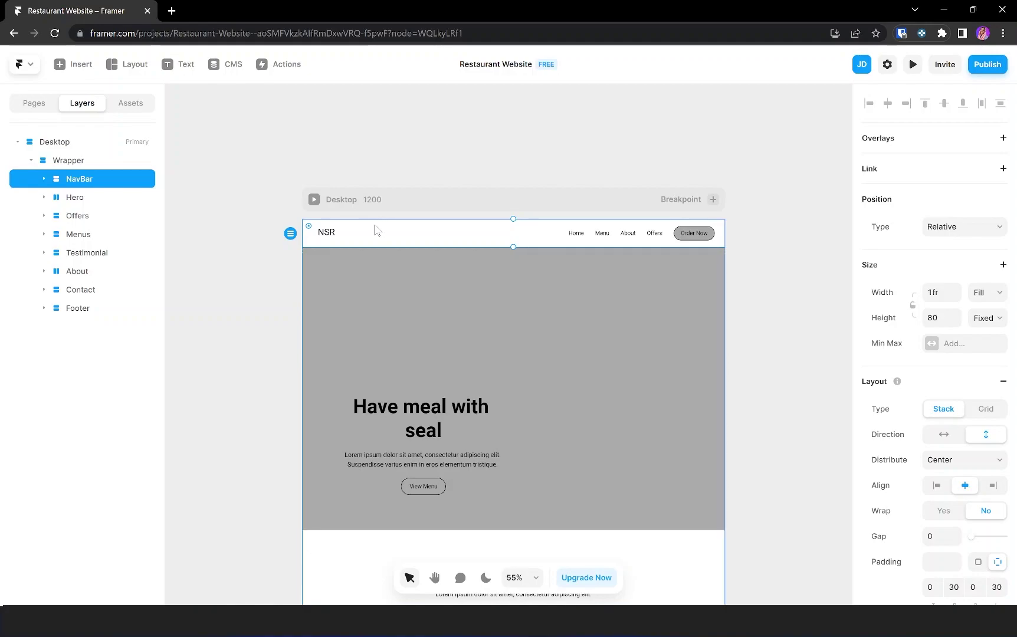
# - Create a component named NavBar from the navbar stack and rename its primary variant Desktop
pyautogui.hotkey('ctrl', 'alt', 'k')
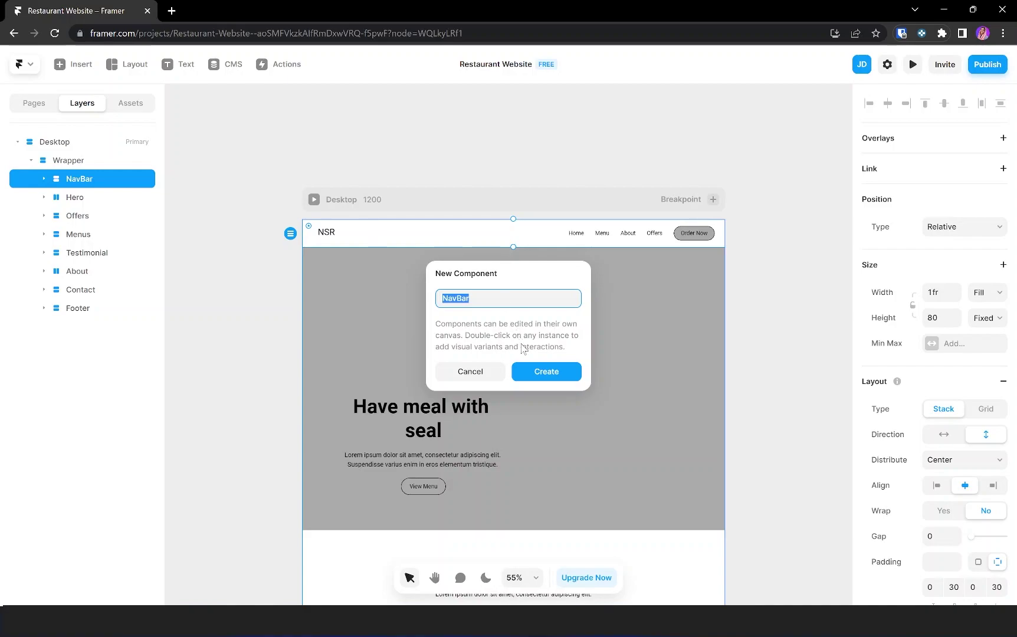
pyautogui.click(549, 373)
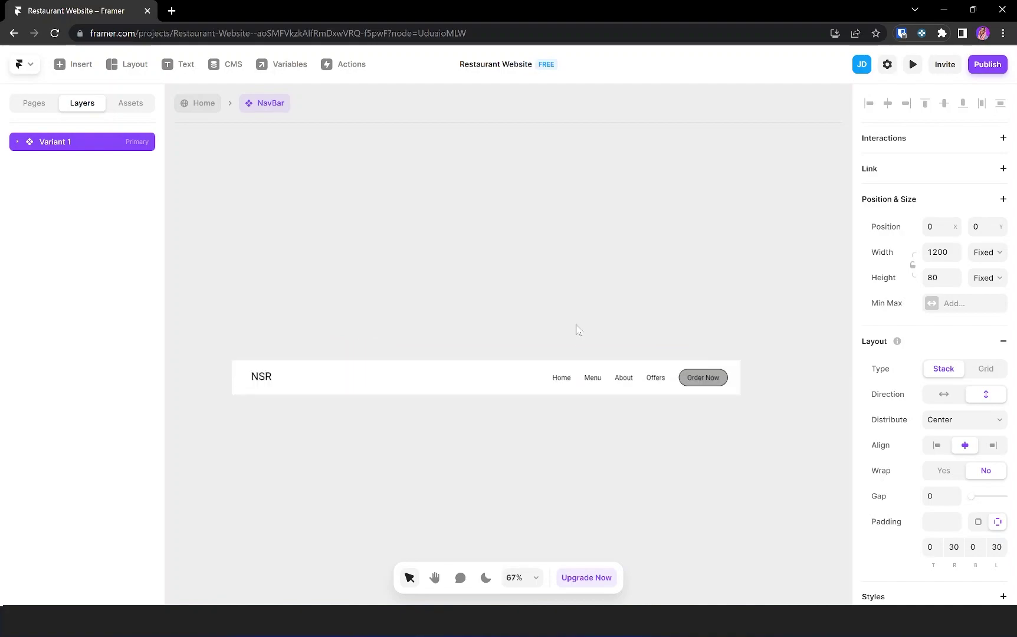
pyautogui.hotkey('ctrl', 'r')
pyautogui.write('De')
pyautogui.press('BackSpace')
pyautogui.write('Desktop')
# - Add a maximum width of 1200 to the Container inside the NavBar component
pyautogui.click(70, 161)
pyautogui.click(44, 178)
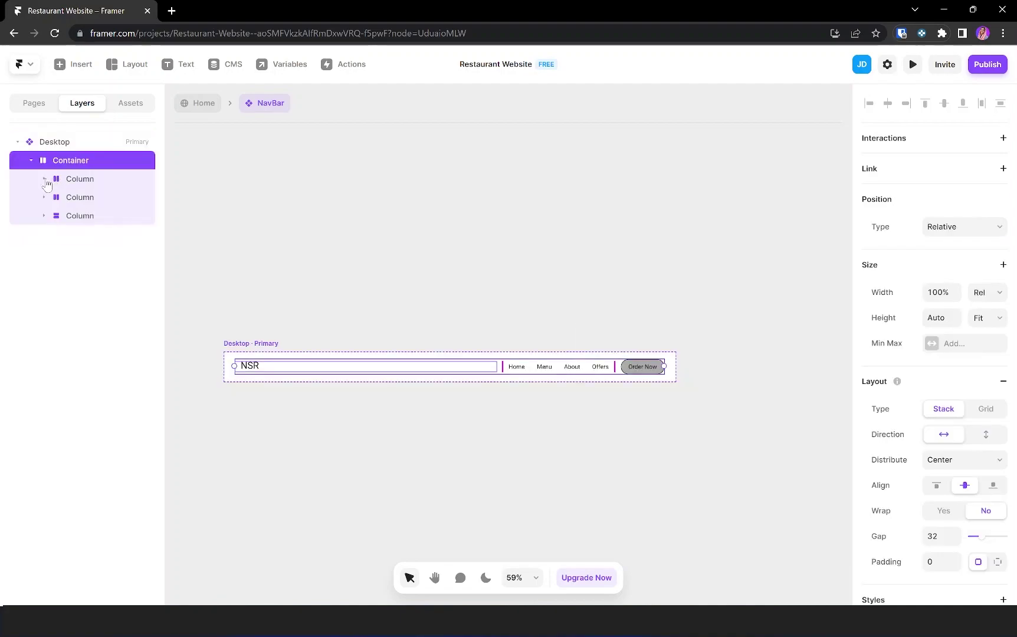
pyautogui.click(935, 349)
pyautogui.click(946, 356)
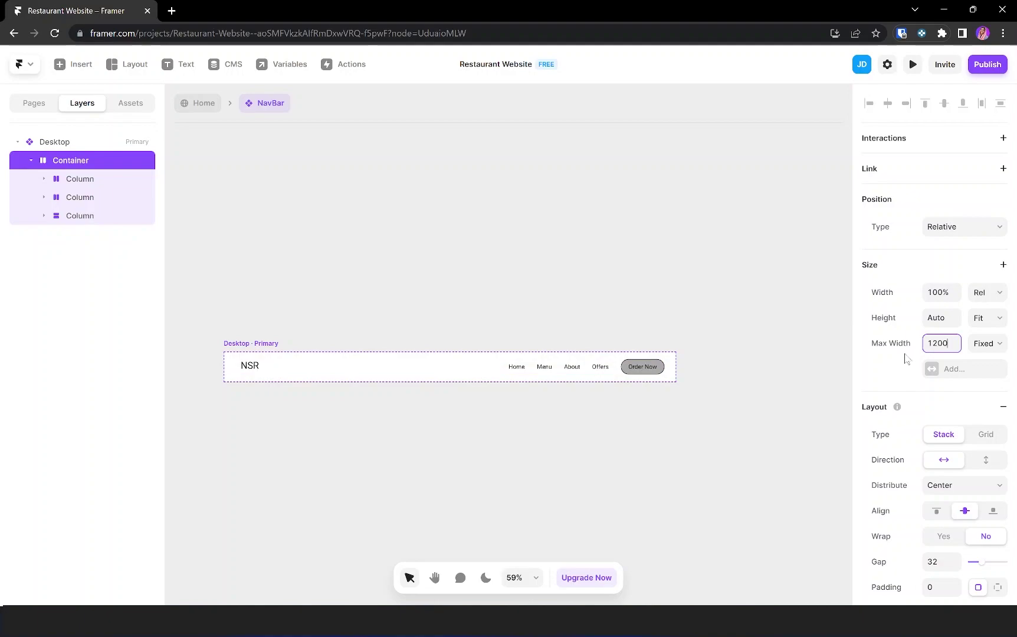
# - Rename the first column in the navbar Container to Logo
pyautogui.click(94, 179)
pyautogui.doubleClick(79, 178)
pyautogui.write('Logo')
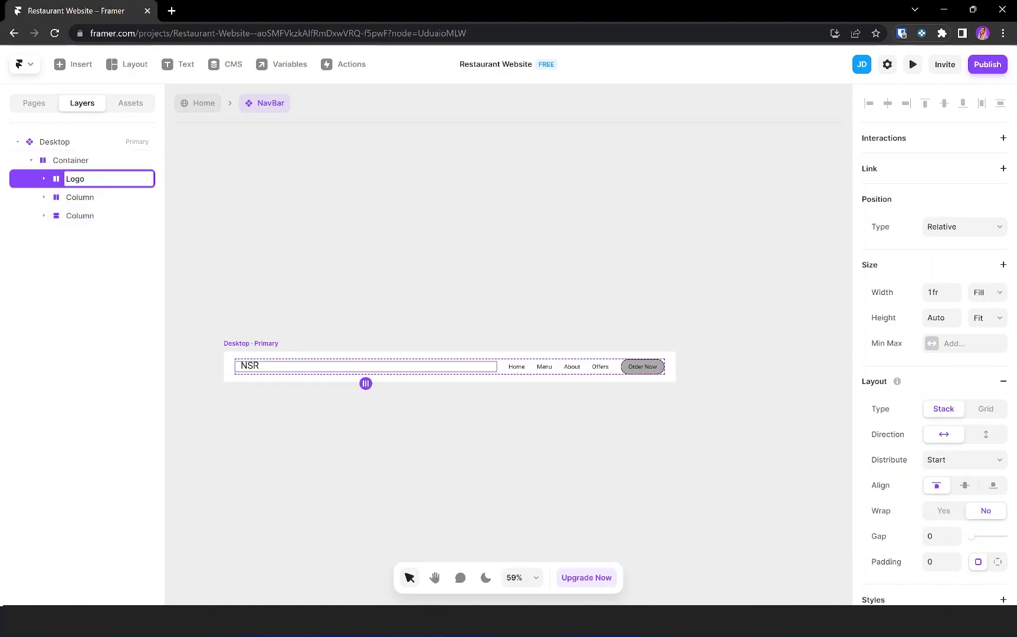
pyautogui.press('Return')
# - Move the NSR text out of its nested stack directly into Logo and rename the text layer Logo name
pyautogui.click(44, 178)
pyautogui.click(57, 197)
pyautogui.moveTo(89, 215); pyautogui.dragTo(86, 189)
pyautogui.doubleClick(89, 197)
pyautogui.write('Logo text')
pyautogui.press('Return')
pyautogui.click(76, 182)
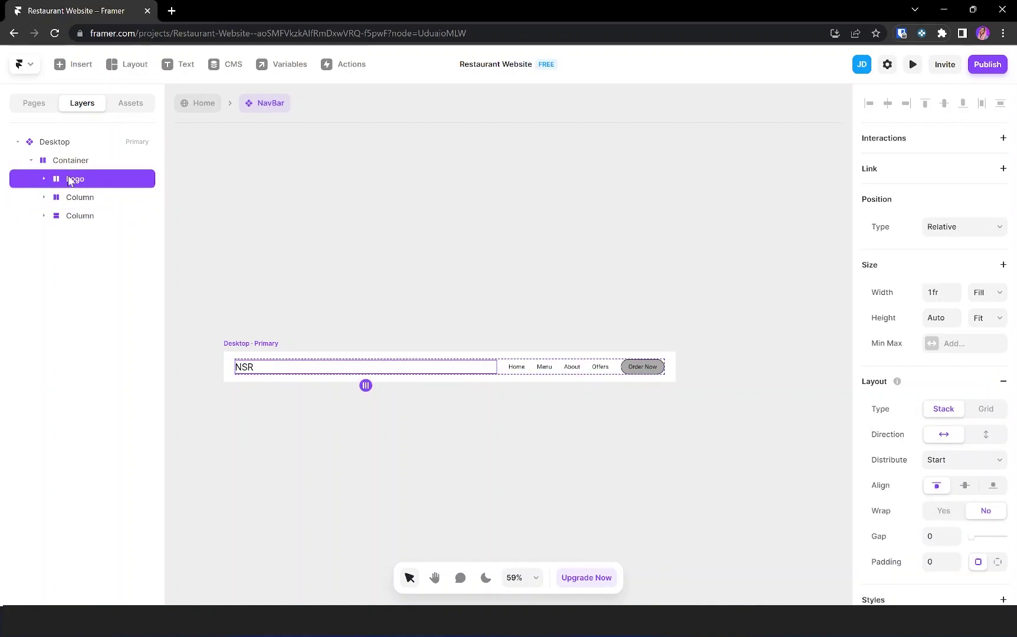
# - Rename the two remaining navbar columns Links and Button
pyautogui.click(51, 197)
pyautogui.doubleClick(51, 197)
pyautogui.write('Links')
pyautogui.click(84, 215)
pyautogui.doubleClick(80, 216)
pyautogui.write('Button')
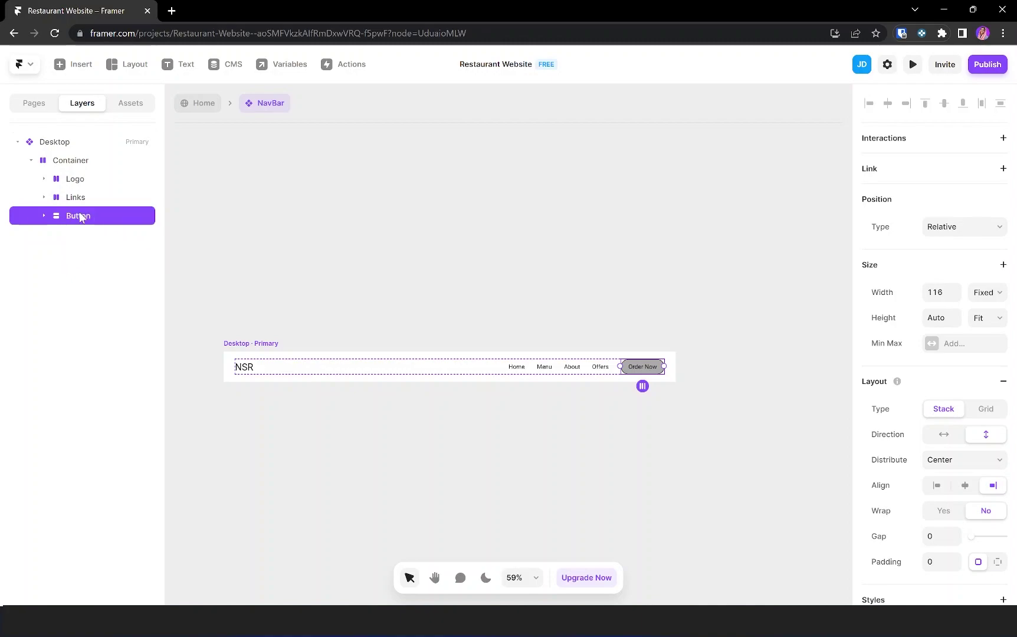
pyautogui.press('Return')
# - Remove the extra stack around the Order Now button so it sits directly in the navbar Container
pyautogui.click(100, 252)
pyautogui.click(80, 238)
pyautogui.click(395, 297)
# - Name the text layers inside the Links stack Home, Menu, About and Offer
pyautogui.click(79, 179)
pyautogui.click(85, 199)
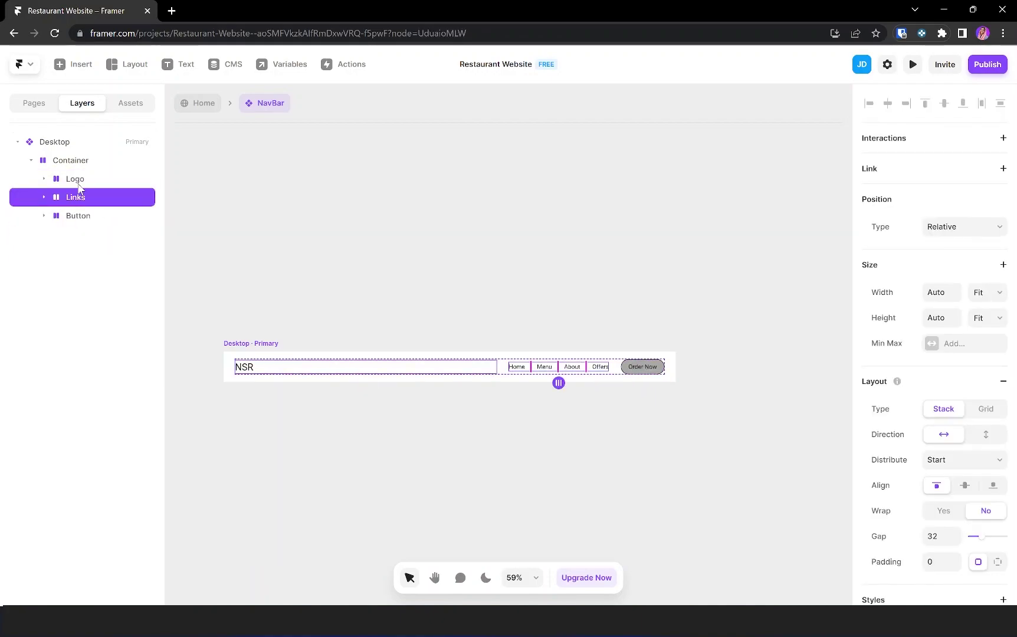
pyautogui.click(44, 197)
pyautogui.doubleClick(90, 253)
pyautogui.doubleClick(96, 272)
pyautogui.write('Offer')
pyautogui.press('Return')
# - Apply the Nav Title text style to the Home link in the navbar
pyautogui.click(90, 216)
pyautogui.hotkey('shift', '2')
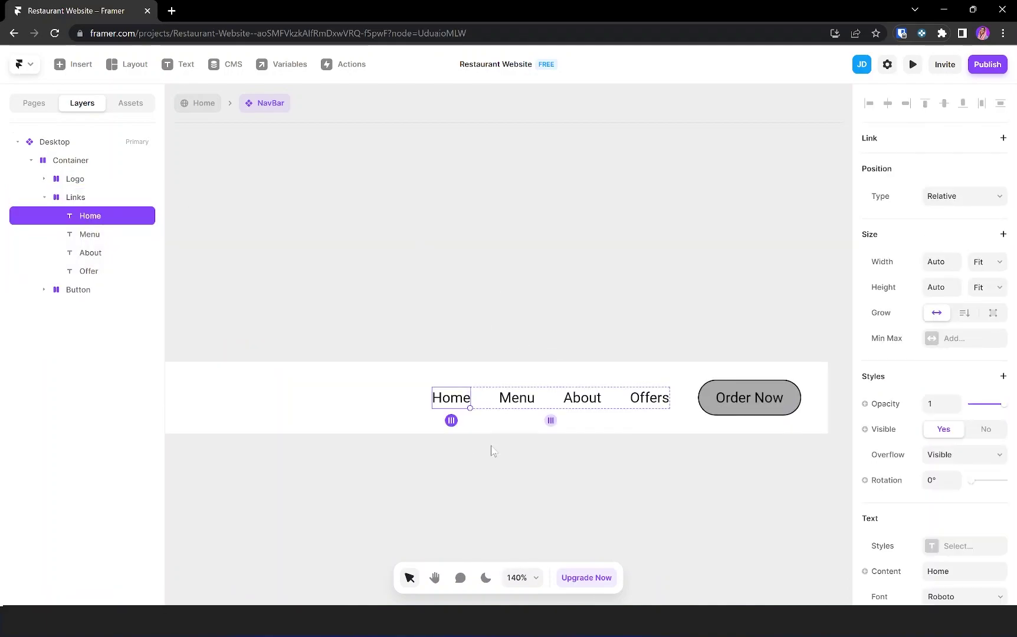
pyautogui.press('Escape')
pyautogui.scroll(5, 477, 407)
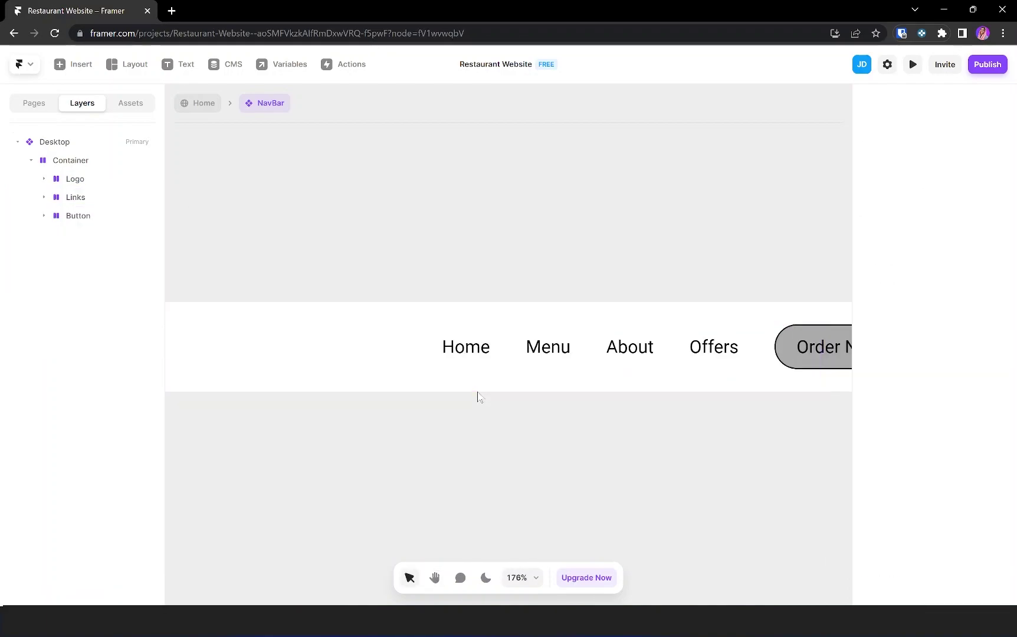
pyautogui.click(469, 345)
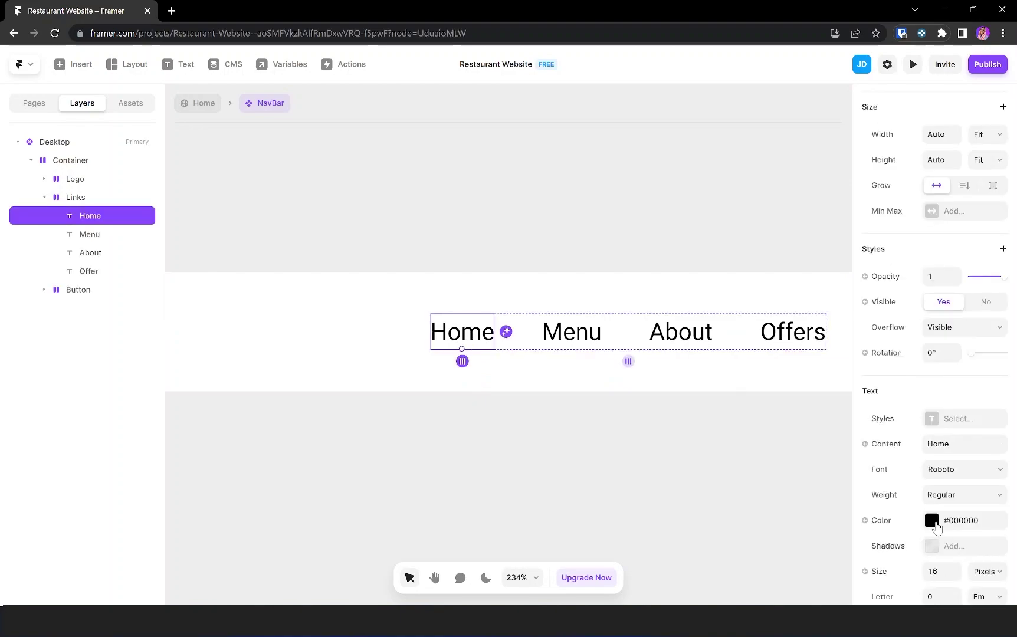
pyautogui.click(958, 418)
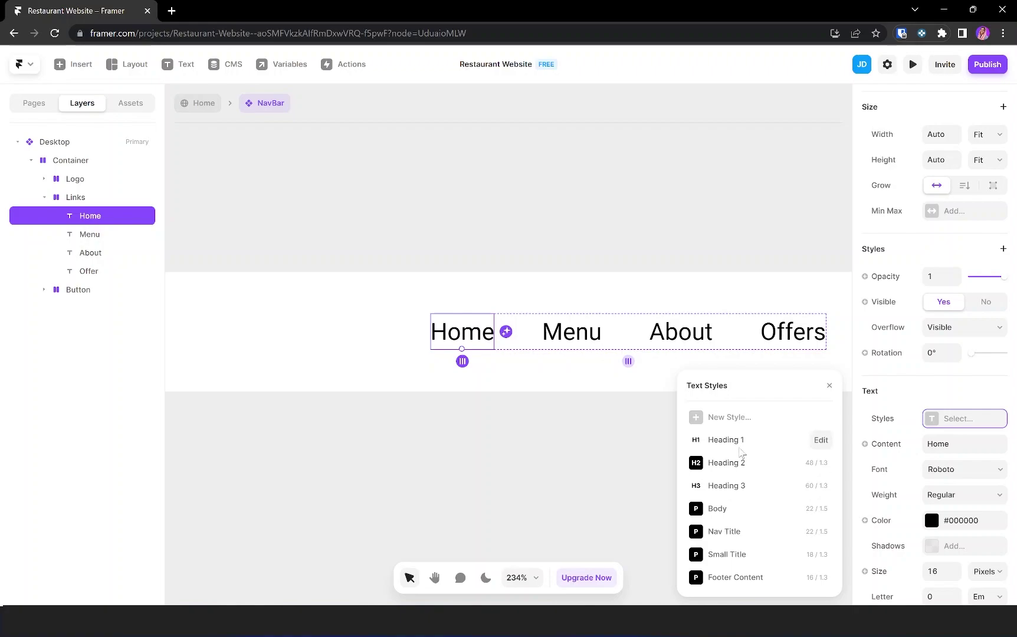
pyautogui.click(721, 533)
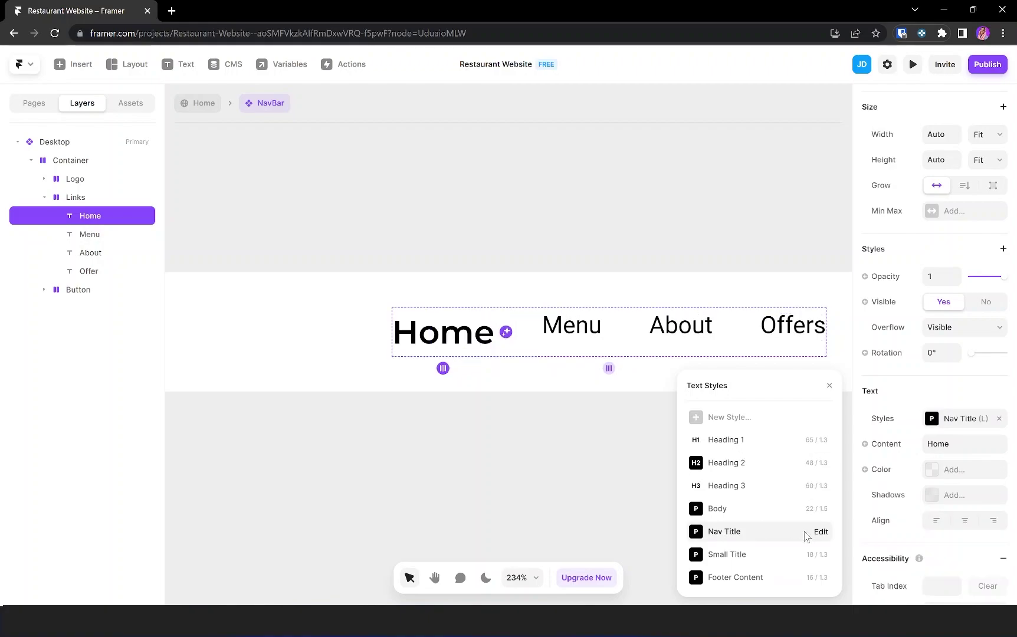
# - Apply the Nav Title text style to the Menu, About and Offers links
pyautogui.click(569, 325)
pyautogui.click(932, 552)
pyautogui.click(721, 530)
pyautogui.click(681, 325)
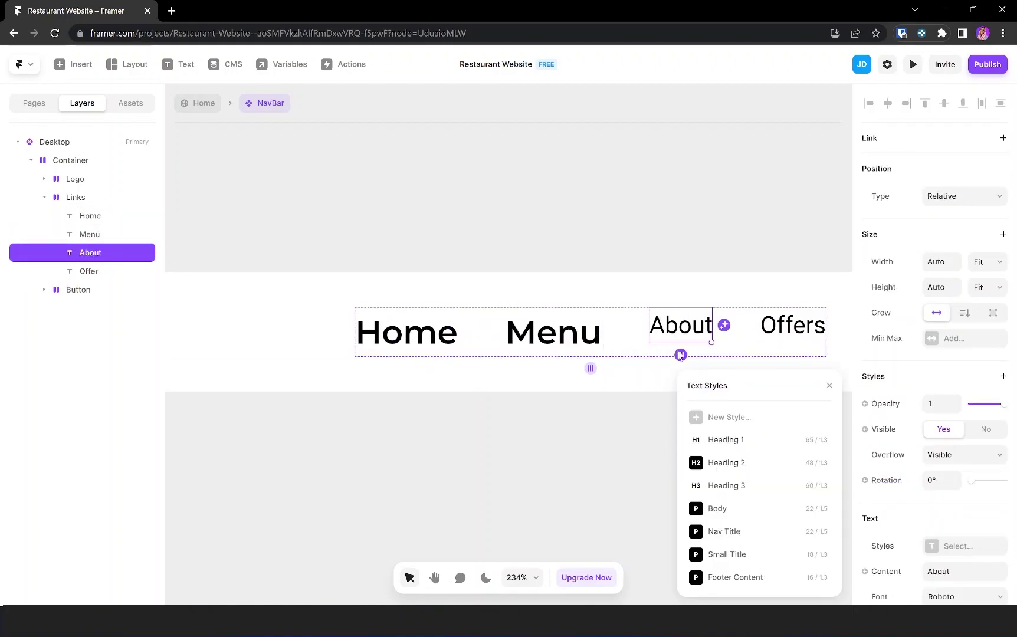
pyautogui.click(721, 530)
pyautogui.click(792, 325)
pyautogui.click(721, 530)
# - Apply the Nav Title text style to the Order Now button's label
pyautogui.click(545, 438)
pyautogui.press('h')
pyautogui.hscroll(5, 553, 402)
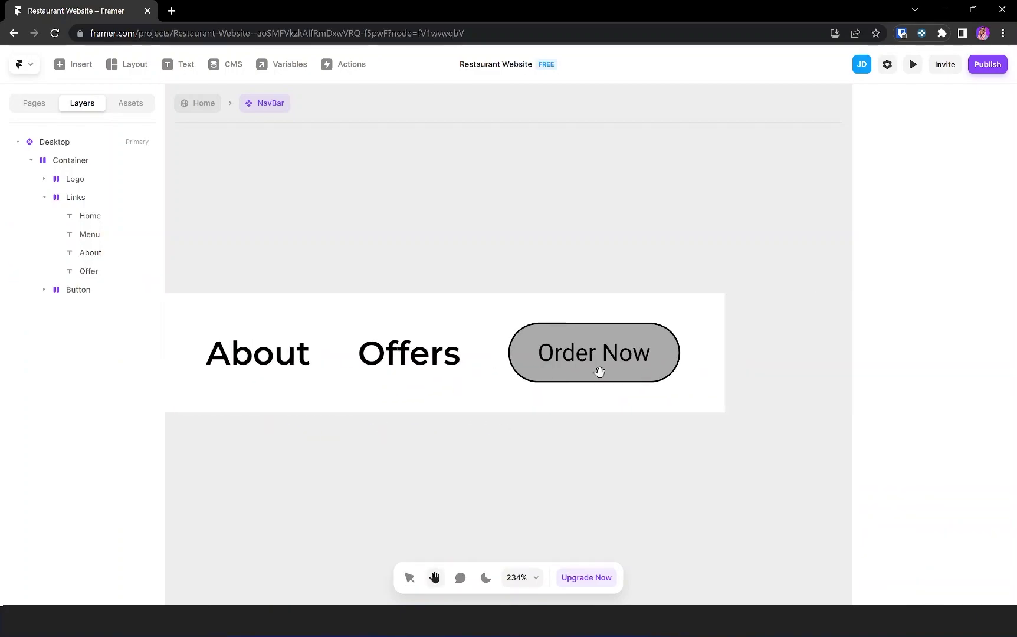
pyautogui.press('v')
pyautogui.click(623, 358)
pyautogui.scroll(-3, 932, 360)
pyautogui.click(964, 354)
pyautogui.click(720, 502)
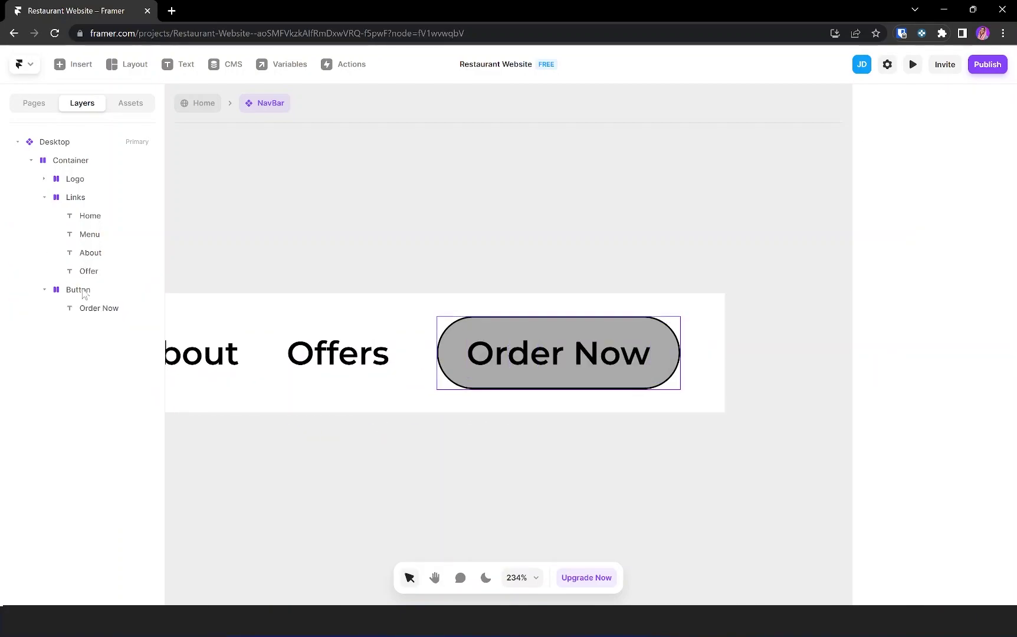
# - Remove the Order Now button's border and set its corner radius to 0
pyautogui.click(77, 289)
pyautogui.scroll(-5, 896, 450)
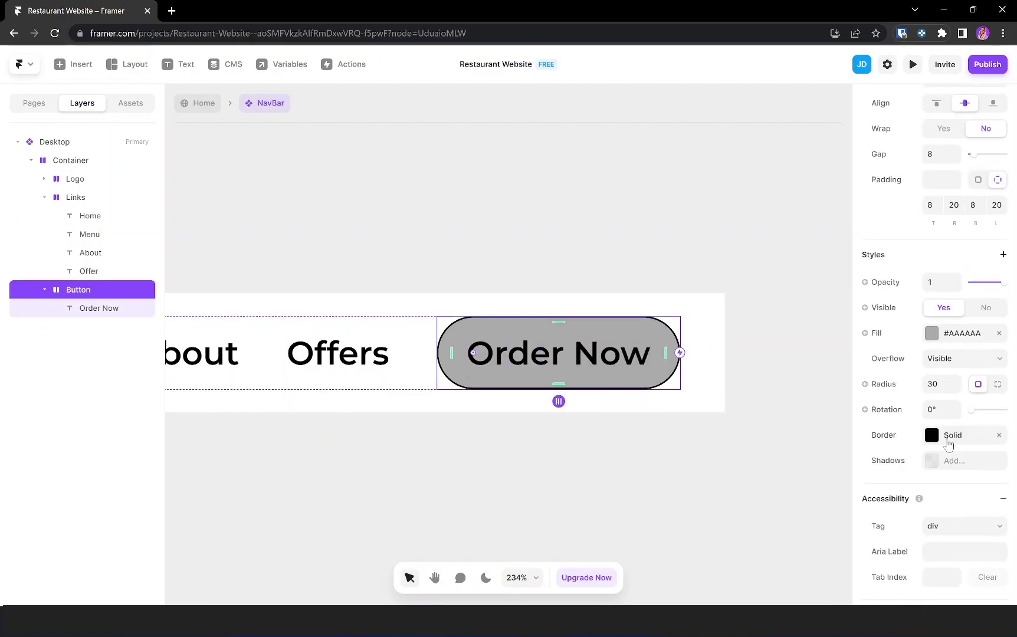
pyautogui.click(999, 436)
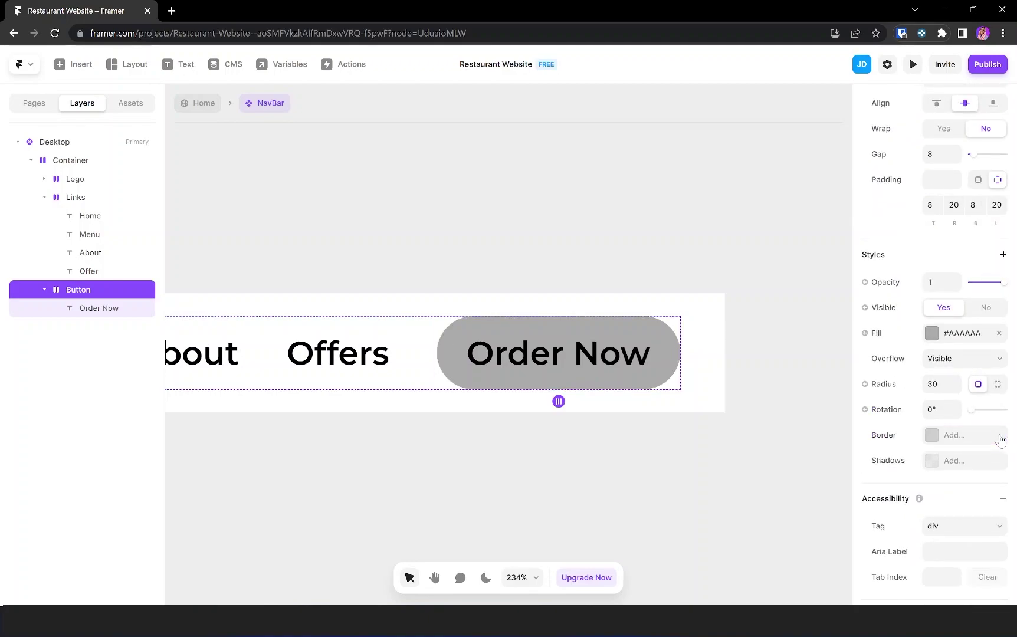
pyautogui.click(937, 384)
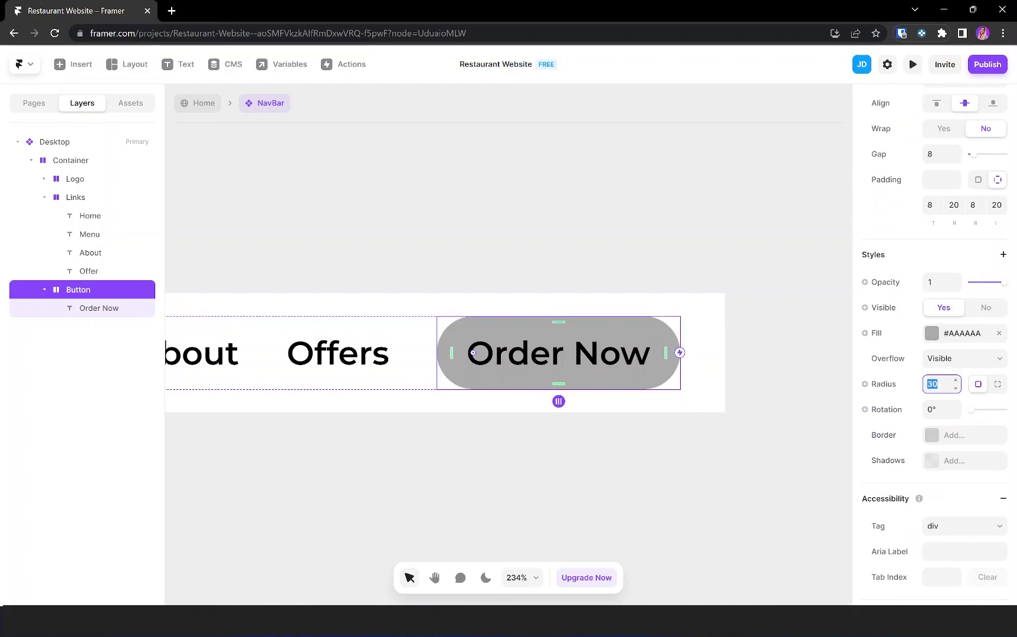
pyautogui.write('0')
pyautogui.press('Return')
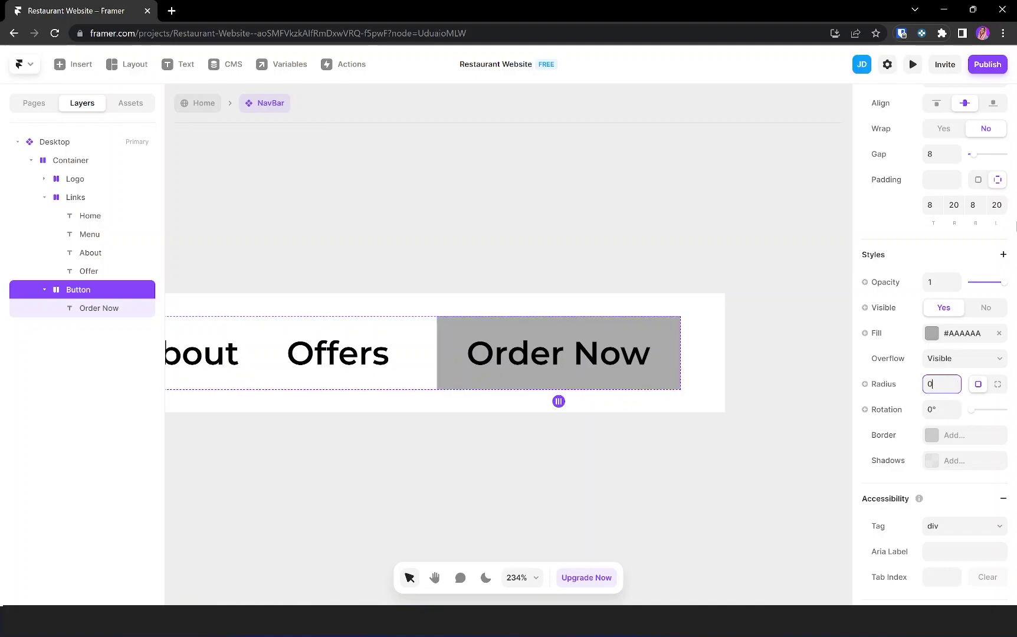
pyautogui.click(574, 262)
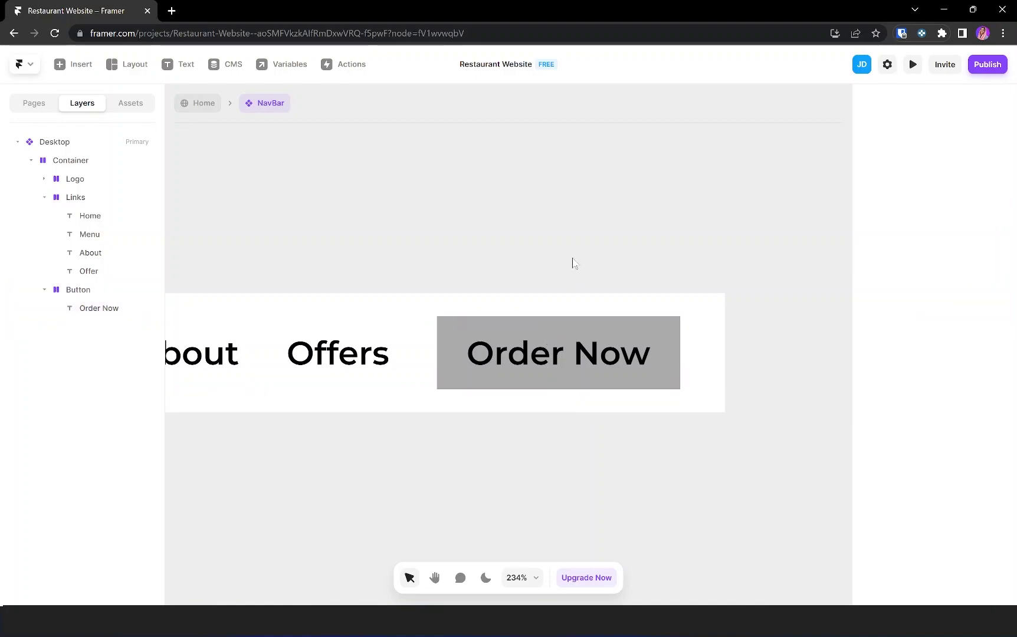
# - Fill the Order Now button with the Pink color style and set its label color to White
pyautogui.click(574, 323)
pyautogui.click(931, 333)
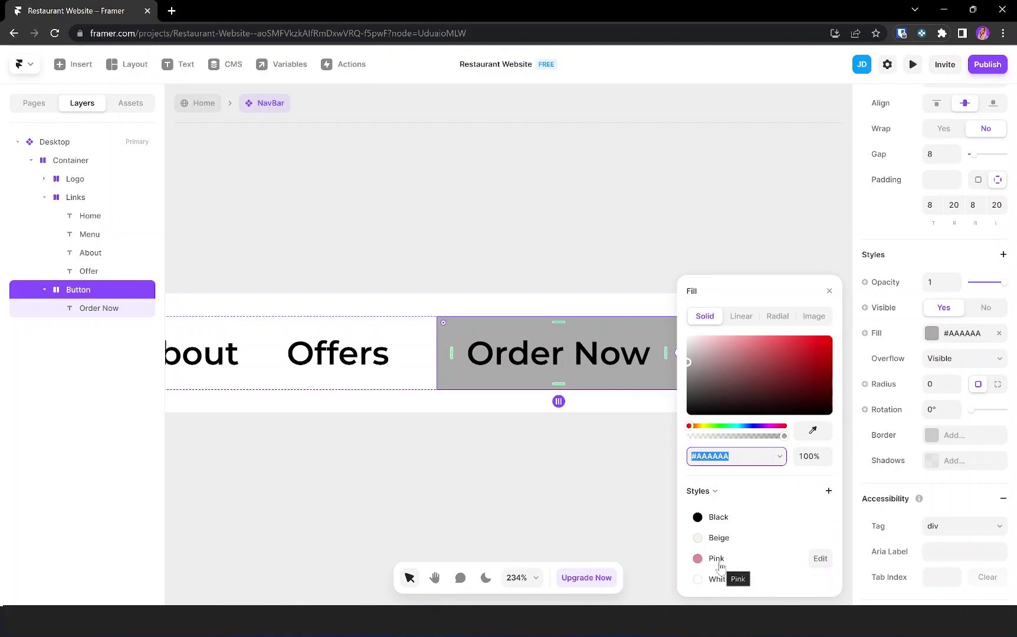
pyautogui.click(716, 558)
pyautogui.click(578, 415)
pyautogui.click(573, 353)
pyautogui.click(719, 579)
pyautogui.press('Escape')
# - Apply the Nav Title text style to the NSR logo text
pyautogui.scroll(-5, 479, 449)
pyautogui.press('Escape')
pyautogui.moveTo(479, 449); pyautogui.dragTo(585, 365)
pyautogui.click(400, 382)
pyautogui.click(954, 354)
pyautogui.click(731, 501)
pyautogui.press('Escape')
pyautogui.scroll(-3, 586, 365)
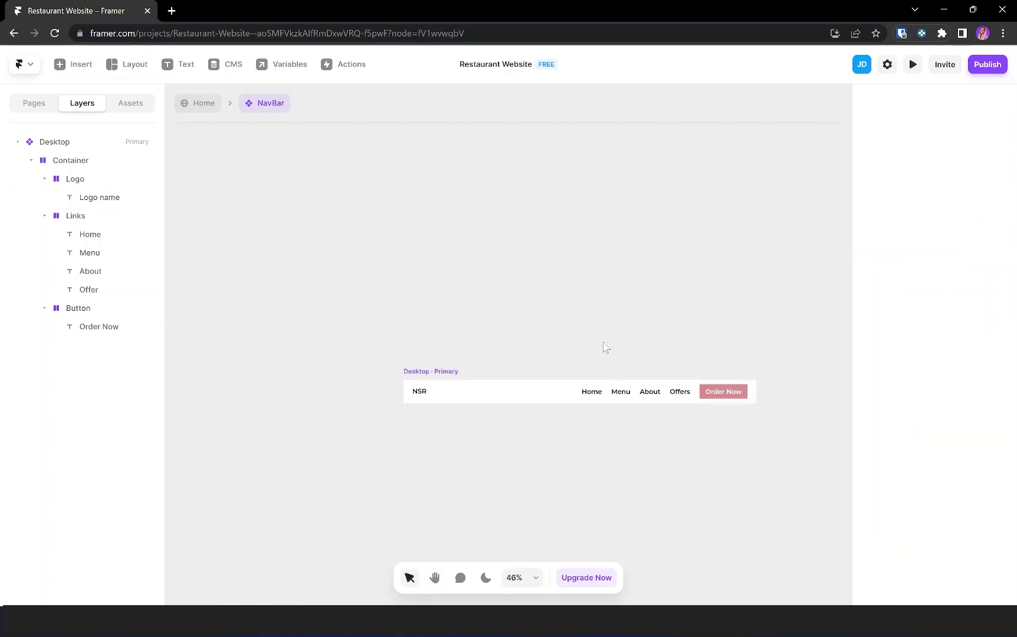
# - Return to the Home page and wrap the Hero section's Content Wrap in a new stack named Container
pyautogui.click(201, 104)
pyautogui.click(87, 219)
pyautogui.click(86, 201)
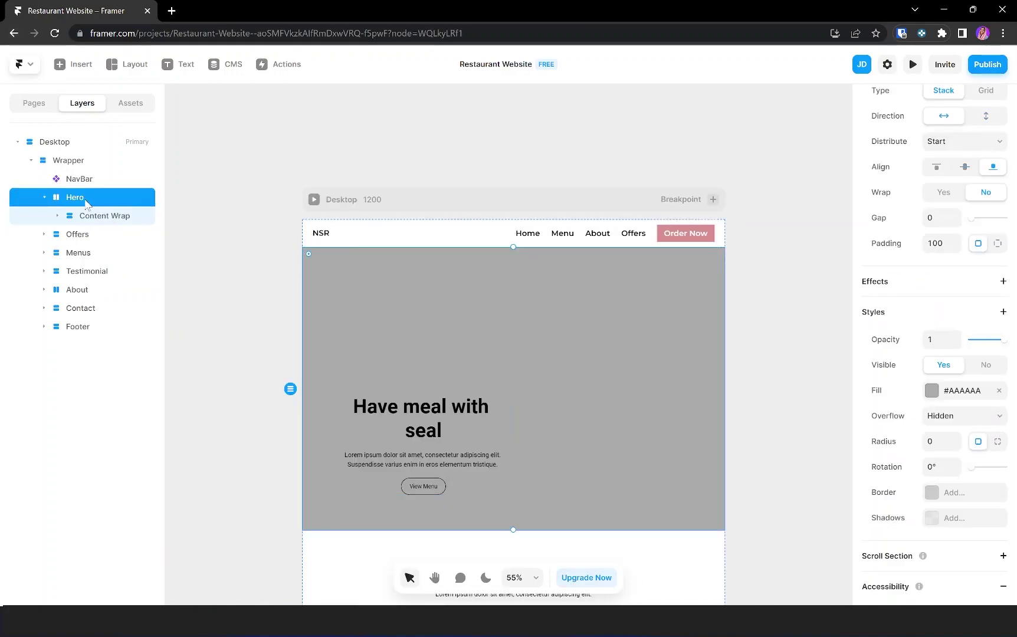
pyautogui.click(105, 223)
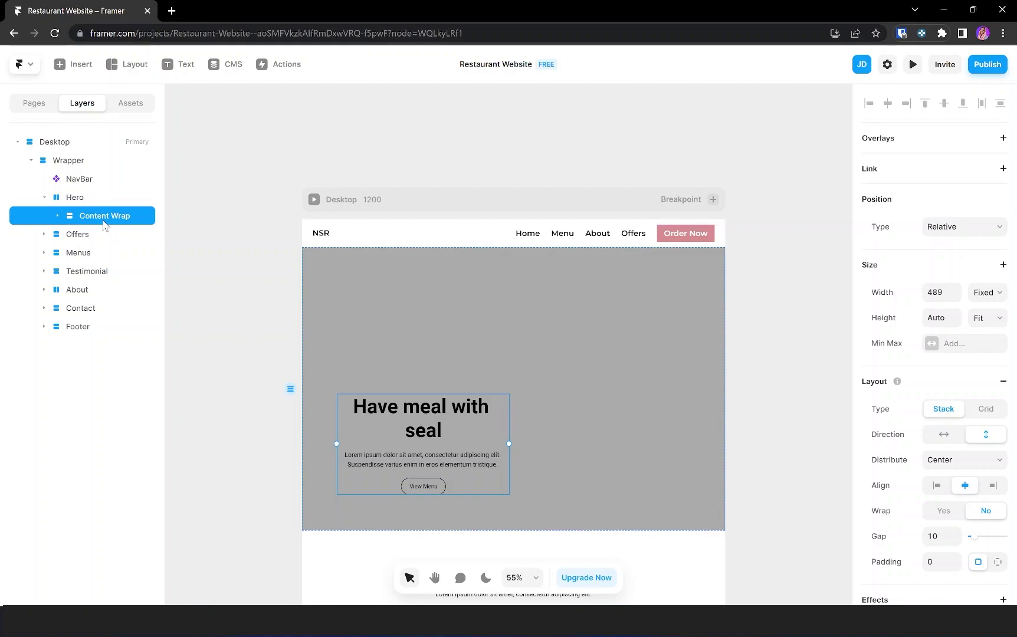
pyautogui.hotkey('ctrl', 'Return')
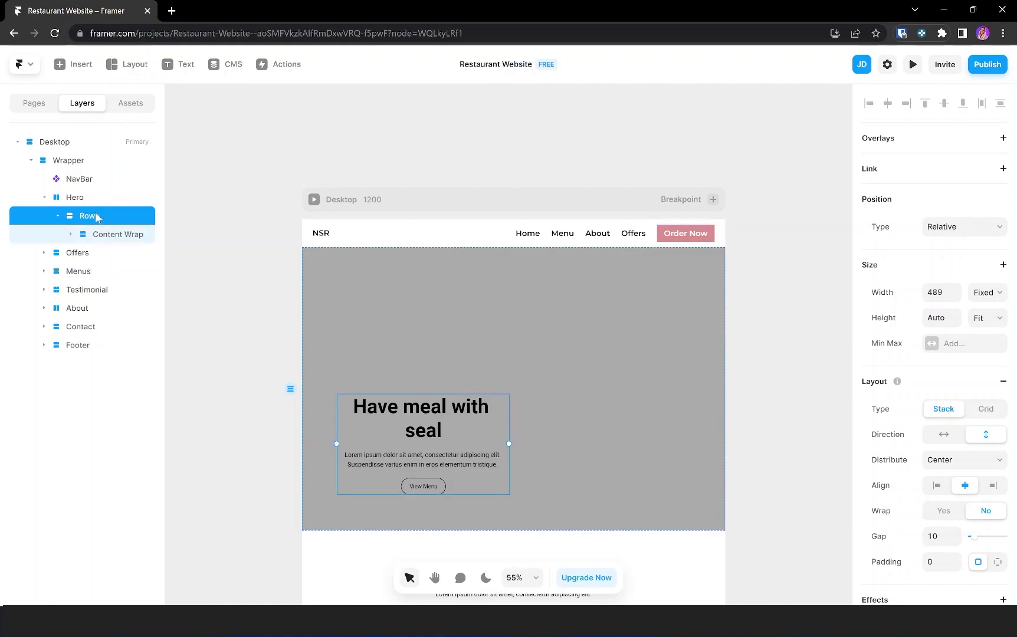
pyautogui.doubleClick(98, 218)
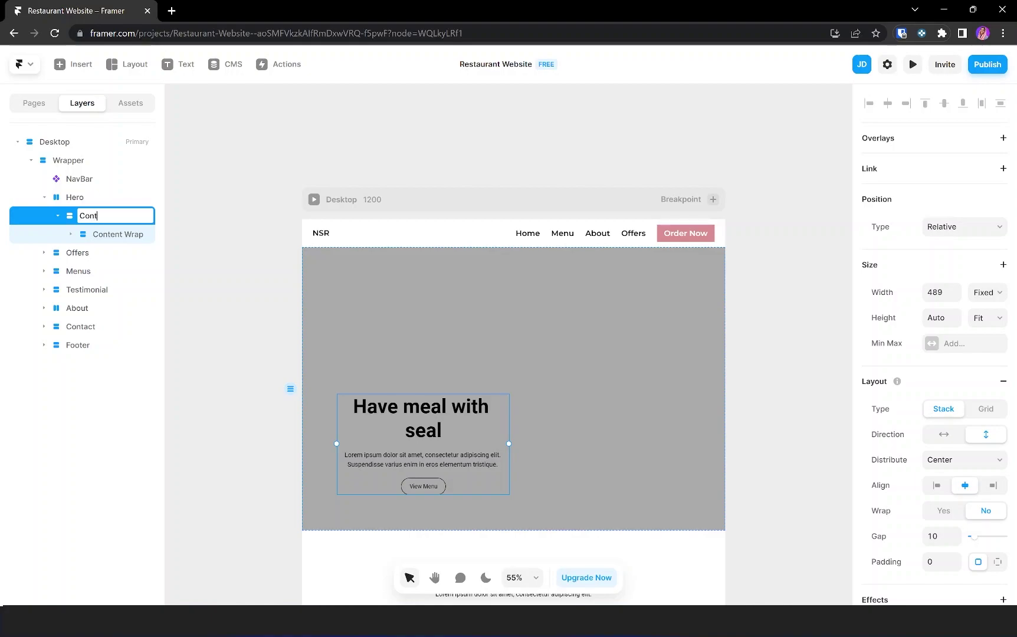
pyautogui.write('Containn')
pyautogui.press('BackSpace')
pyautogui.write('er')
pyautogui.press('Return')
pyautogui.press('Escape')
# - Set the Hero Container's width to 100% relative, its distribution to Start and its alignment to the left
pyautogui.click(94, 221)
pyautogui.click(986, 292)
pyautogui.click(955, 302)
pyautogui.click(938, 459)
pyautogui.click(938, 475)
pyautogui.click(937, 486)
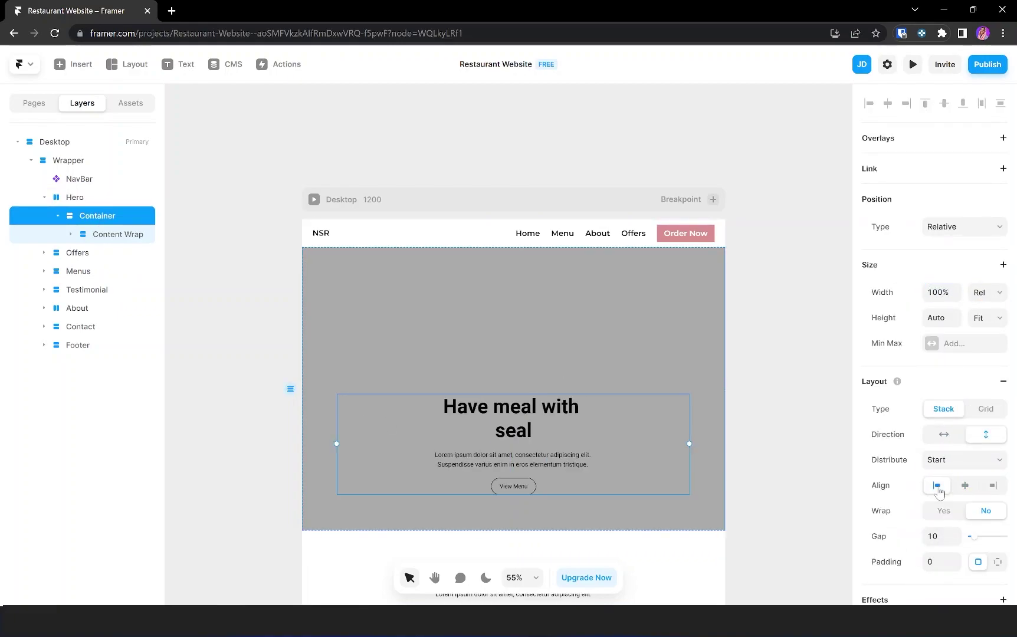
# - Set the Content stack inside the Hero's Content Wrap to Start distribution and left alignment
pyautogui.click(530, 479)
pyautogui.press('Return')
pyautogui.press('Escape')
pyautogui.press('Escape')
pyautogui.press('Return')
pyautogui.press('Return')
pyautogui.click(964, 460)
pyautogui.click(944, 471)
pyautogui.click(937, 485)
# - Left-align the text of the Hero heading and the paragraph below it
pyautogui.press('Return')
pyautogui.scroll(-5, 939, 454)
pyautogui.click(936, 450)
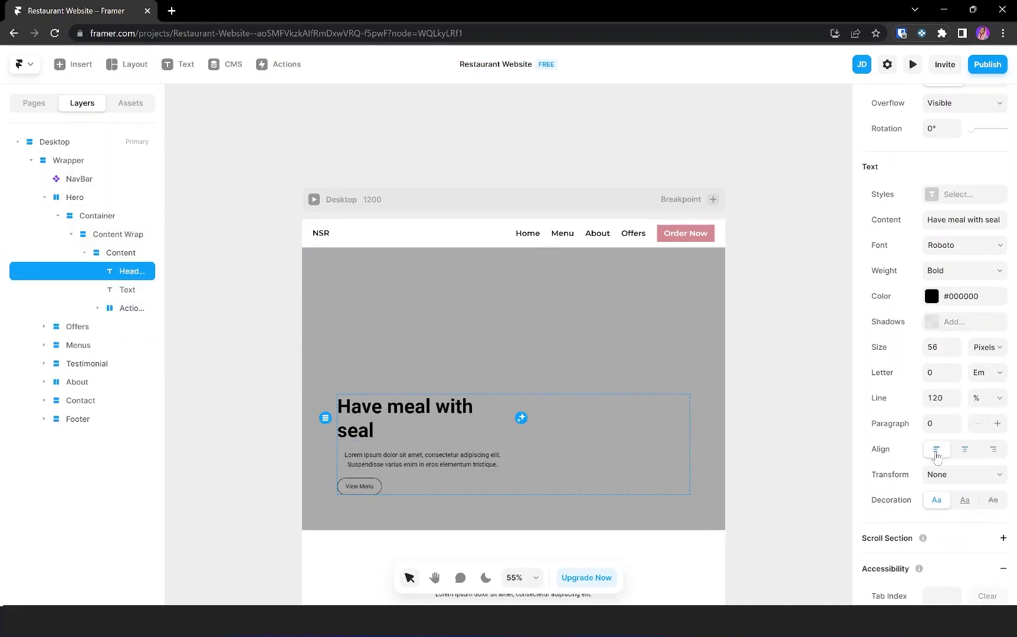
pyautogui.press('Tab')
pyautogui.click(936, 450)
pyautogui.press('Escape')
pyautogui.press('Escape')
pyautogui.press('Escape')
pyautogui.press('Escape')
# - Give the Hero heading the Heading 1 style and the text "Explore the Art of Food", and apply the Body style to the paragraph
pyautogui.click(106, 233)
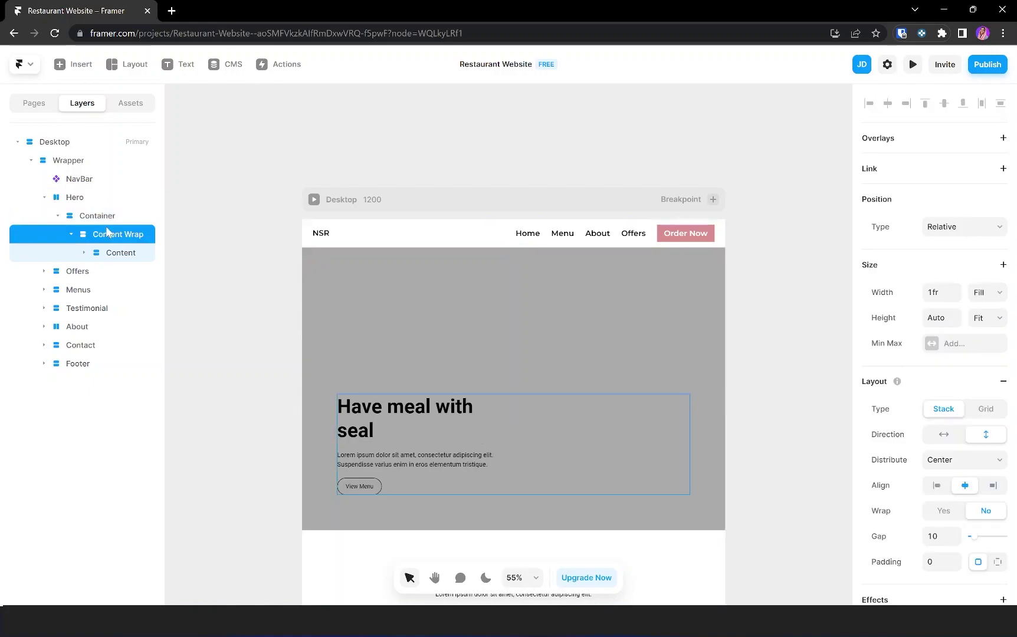
pyautogui.press('Return')
pyautogui.click(130, 271)
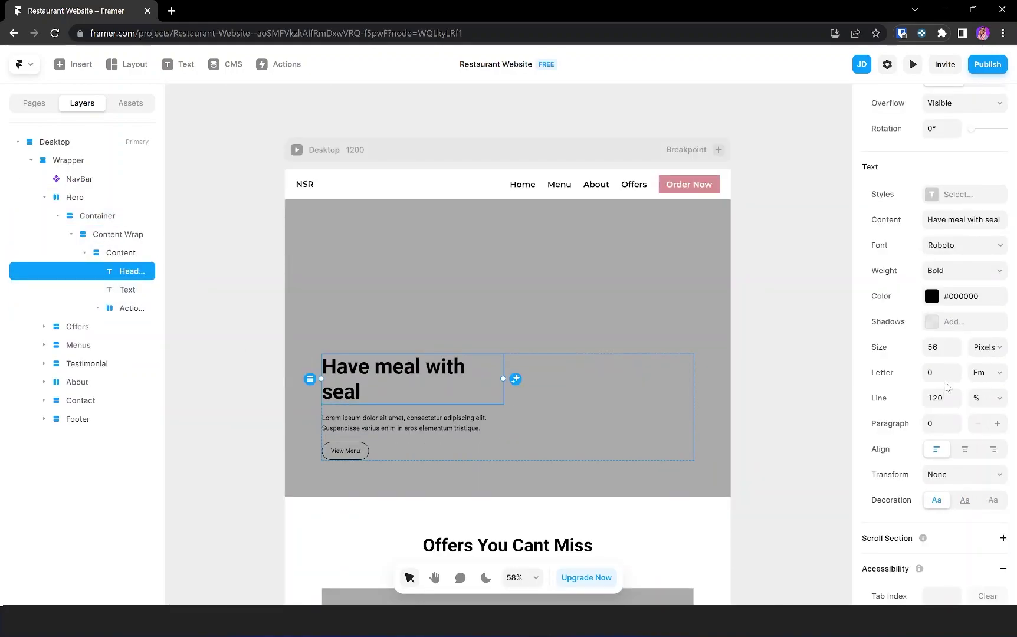
pyautogui.click(933, 198)
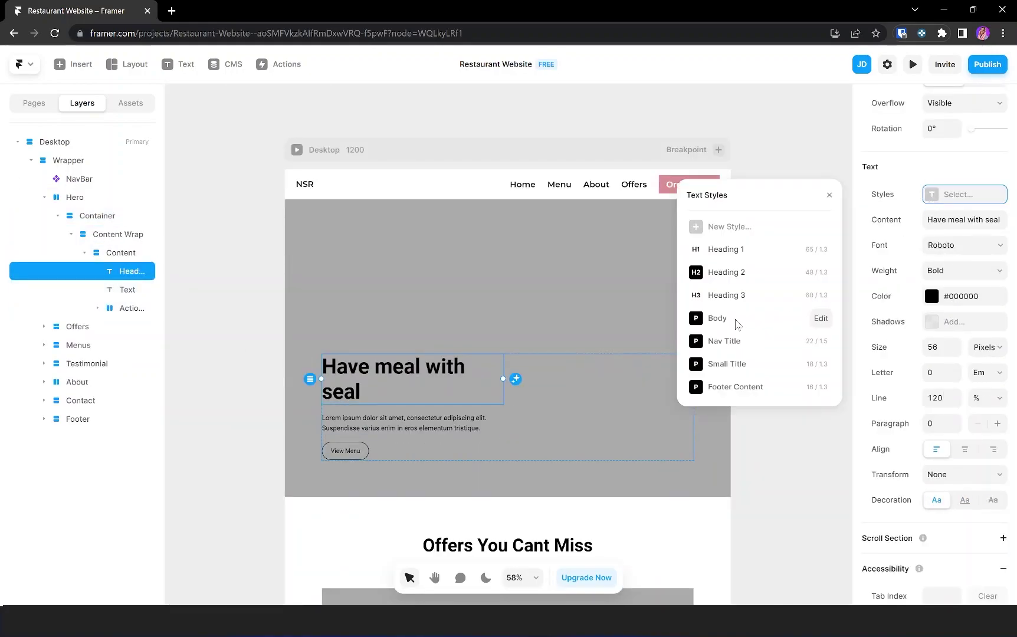
pyautogui.click(725, 254)
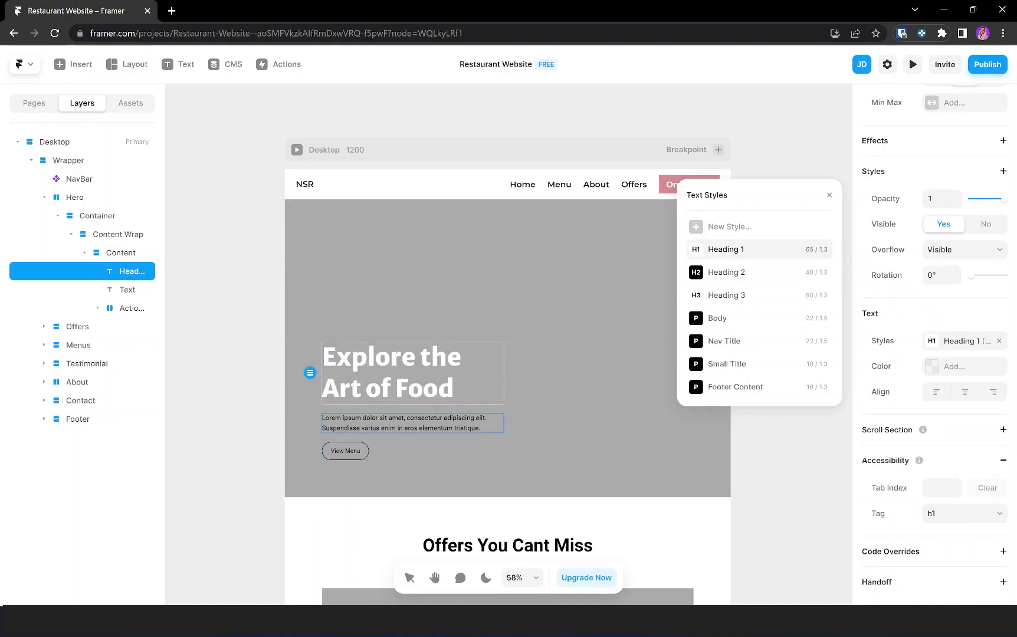
pyautogui.click(129, 290)
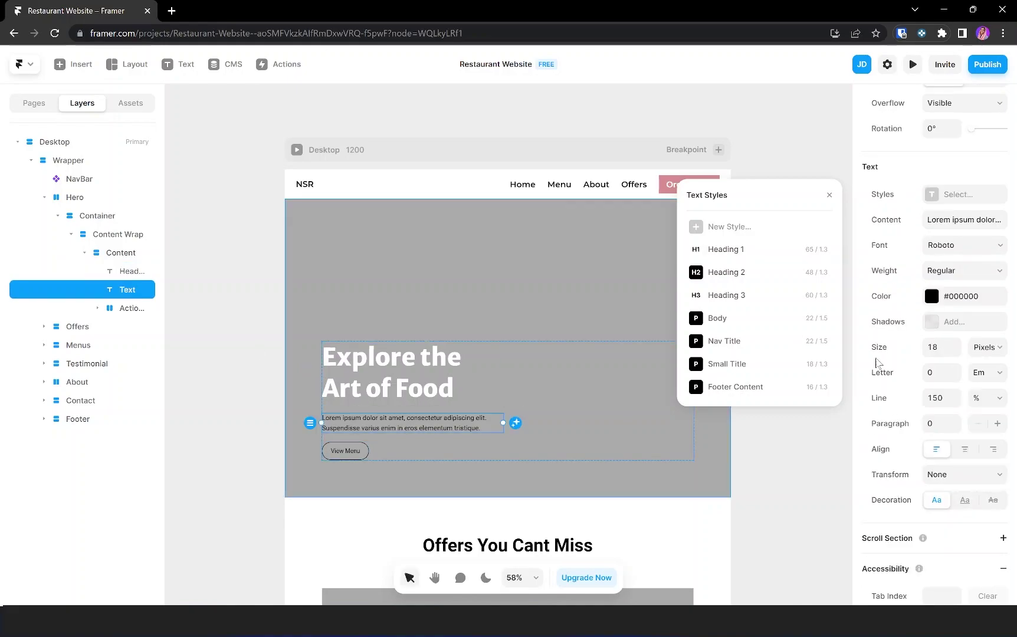
pyautogui.click(718, 321)
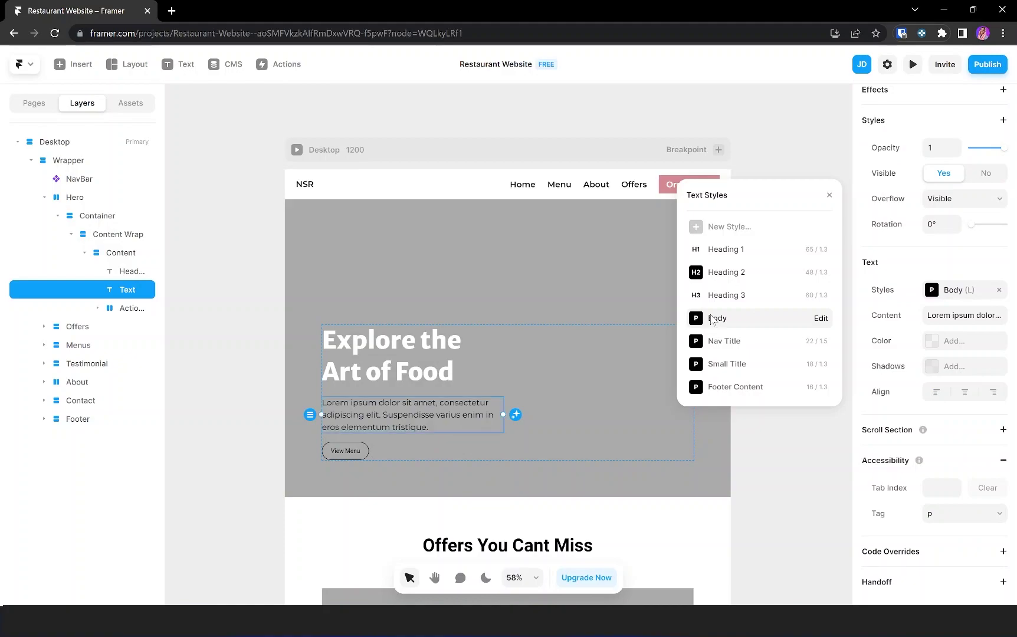
# - Set the text color of the Hero paragraph to white (#FFFFFF)
pyautogui.click(943, 341)
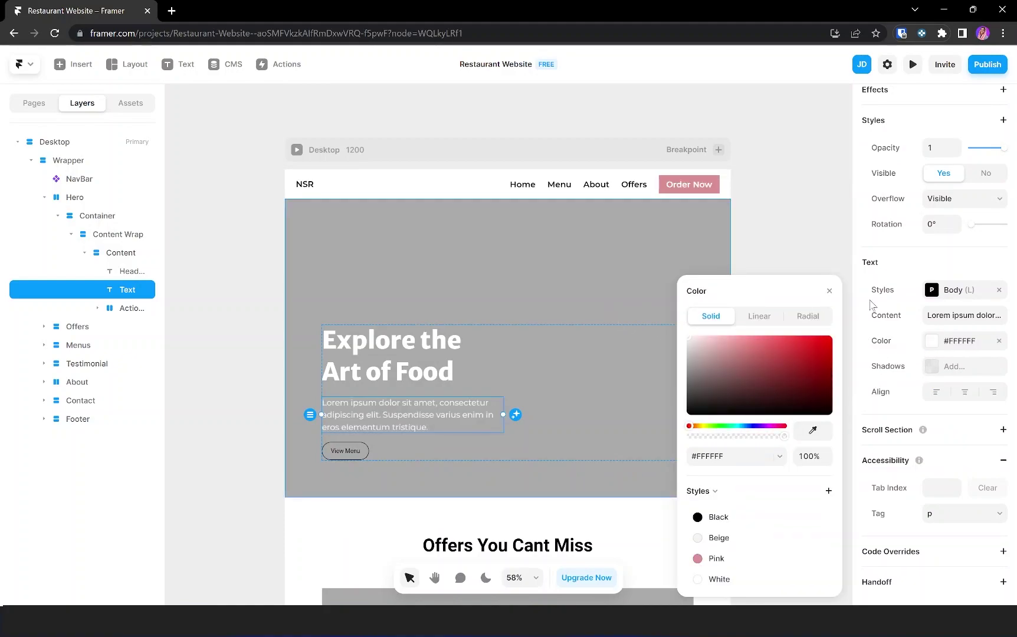
pyautogui.click(829, 291)
pyautogui.click(453, 441)
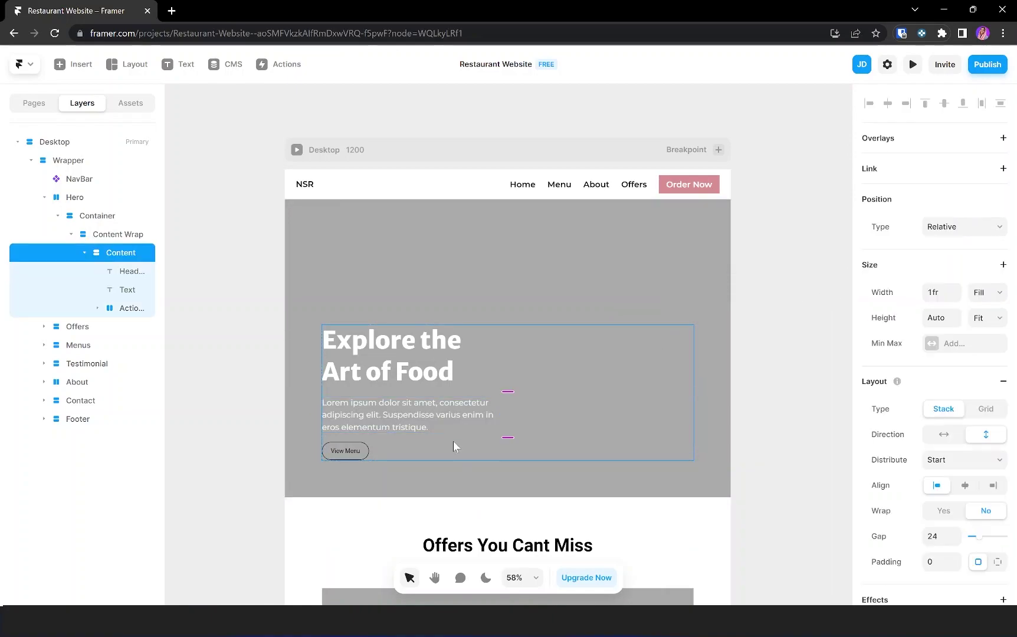
# - Restyle the Hero's View Menu button with a Pink fill and give its label the Nav Title style in white
pyautogui.scroll(5, 451, 442)
pyautogui.scroll(-2, 452, 441)
pyautogui.click(283, 457)
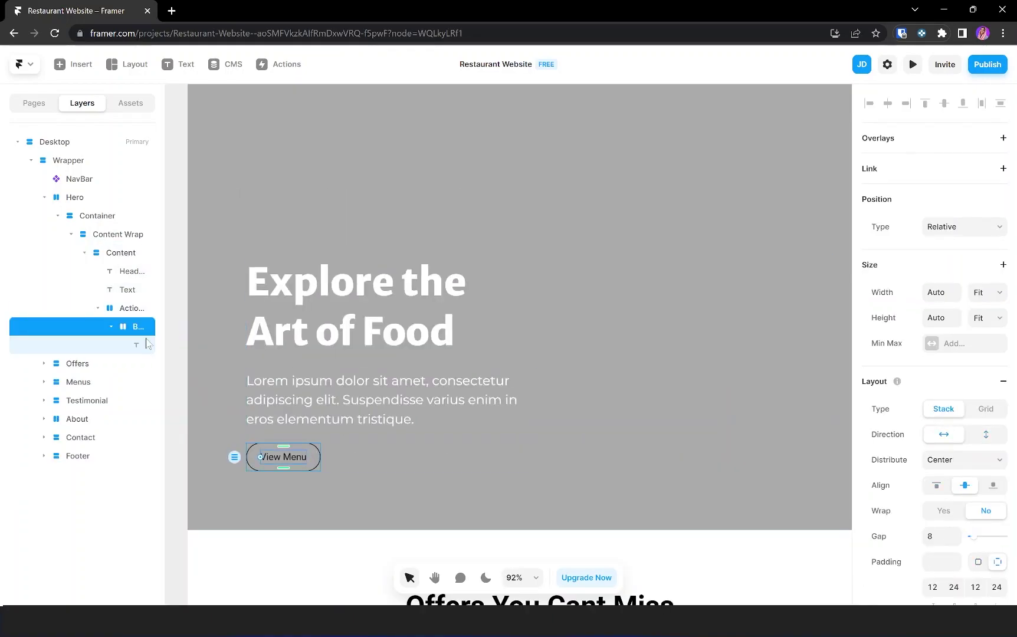
pyautogui.scroll(-5, 944, 354)
pyautogui.click(947, 427)
pyautogui.click(718, 557)
pyautogui.doubleClick(259, 456)
pyautogui.click(956, 449)
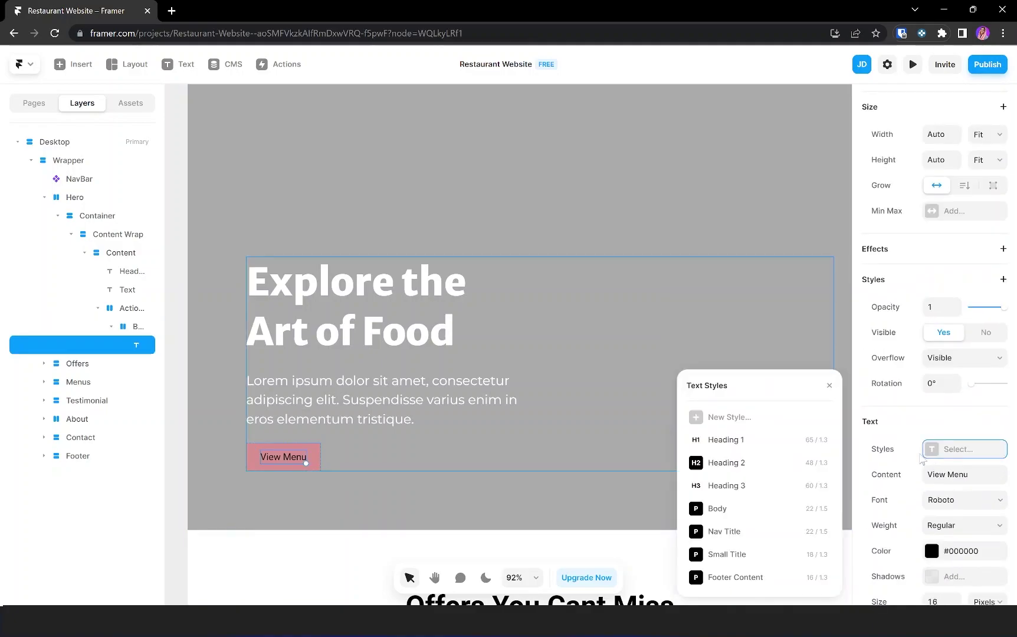
pyautogui.click(738, 527)
# - Adjust the width settings in the Hero content so the heading "Explore the Art of Food" fits on a single line
pyautogui.click(409, 290)
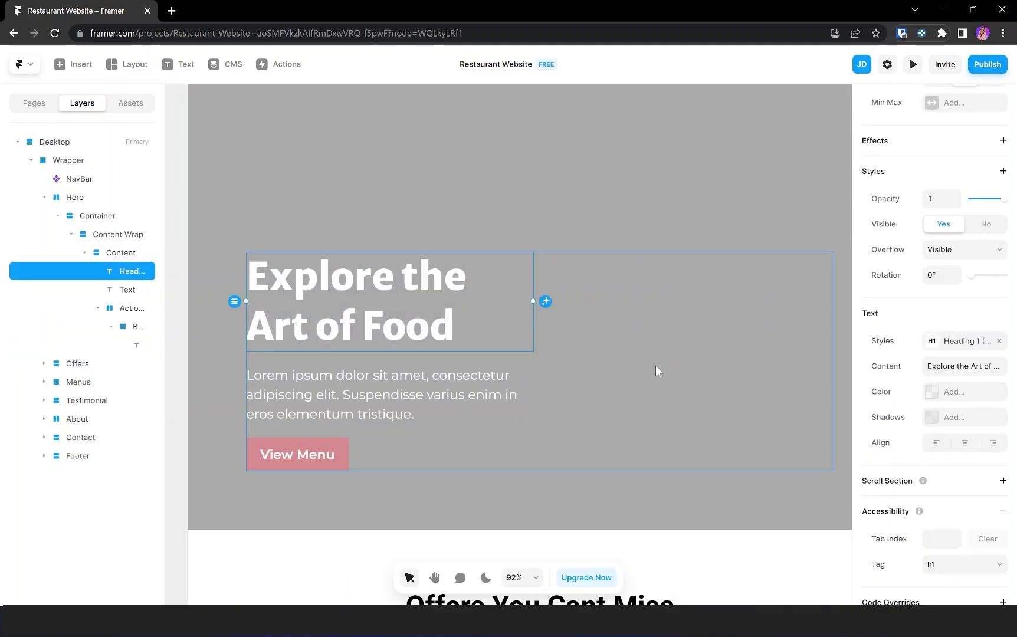
pyautogui.scroll(3, 664, 360)
pyautogui.scroll(4, 993, 282)
pyautogui.click(988, 261)
pyautogui.click(988, 280)
pyautogui.scroll(-3, 494, 356)
pyautogui.click(495, 356)
pyautogui.scroll(-3, 993, 139)
pyautogui.click(987, 103)
pyautogui.click(982, 121)
pyautogui.click(988, 102)
pyautogui.click(982, 142)
pyautogui.click(988, 103)
pyautogui.click(982, 113)
pyautogui.scroll(-5, 438, 227)
# - Replace the Hero section's solid fill with the rD3YrnhTmf0-unsplash food image from the Web design insipration folder
pyautogui.click(438, 227)
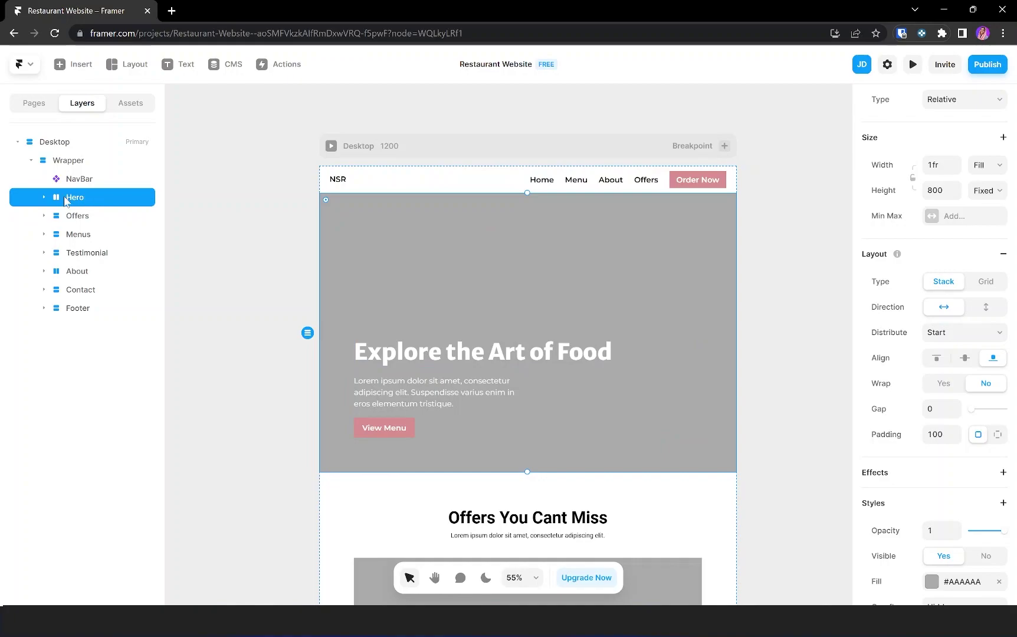
pyautogui.scroll(-2, 947, 584)
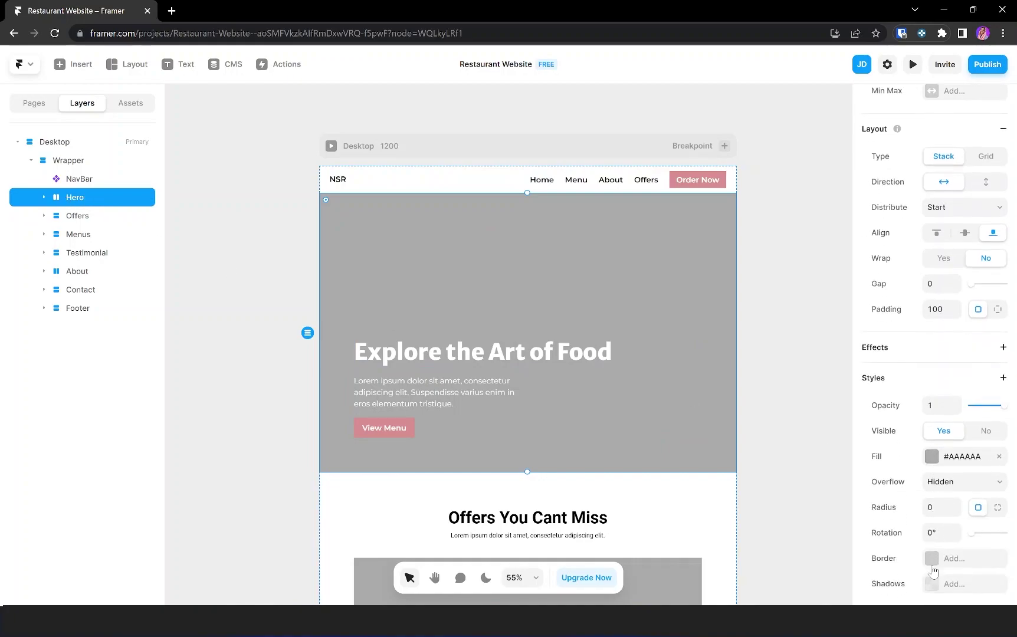
pyautogui.click(943, 462)
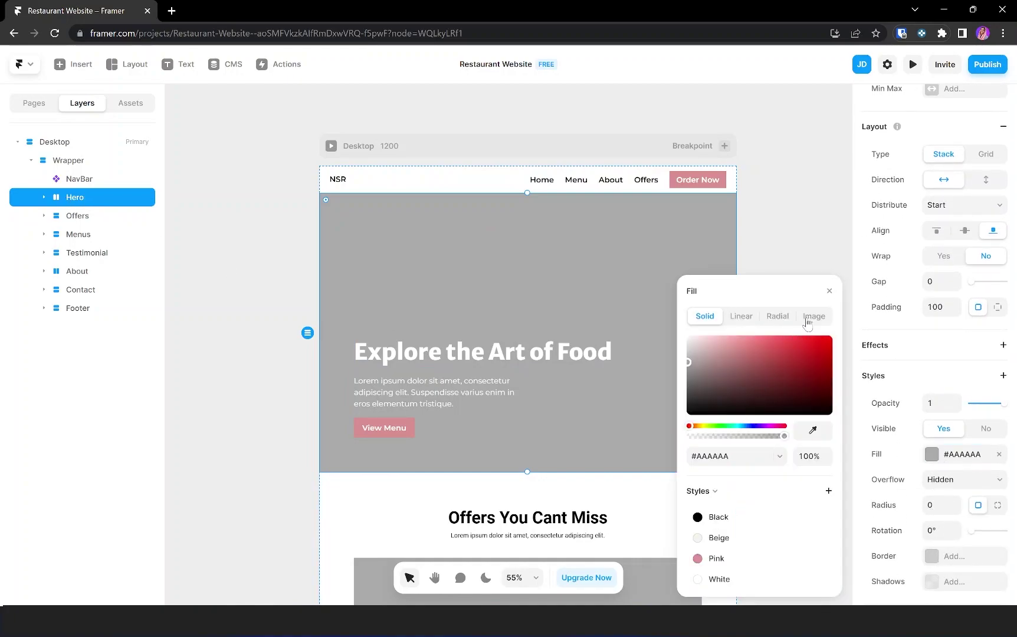
pyautogui.click(807, 318)
pyautogui.click(762, 422)
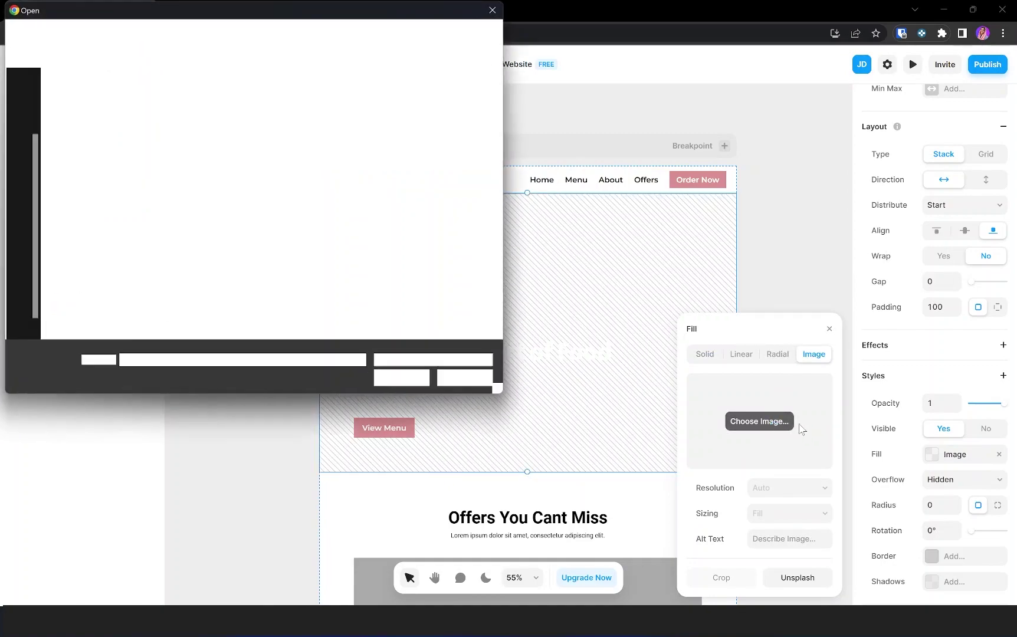
pyautogui.click(180, 104)
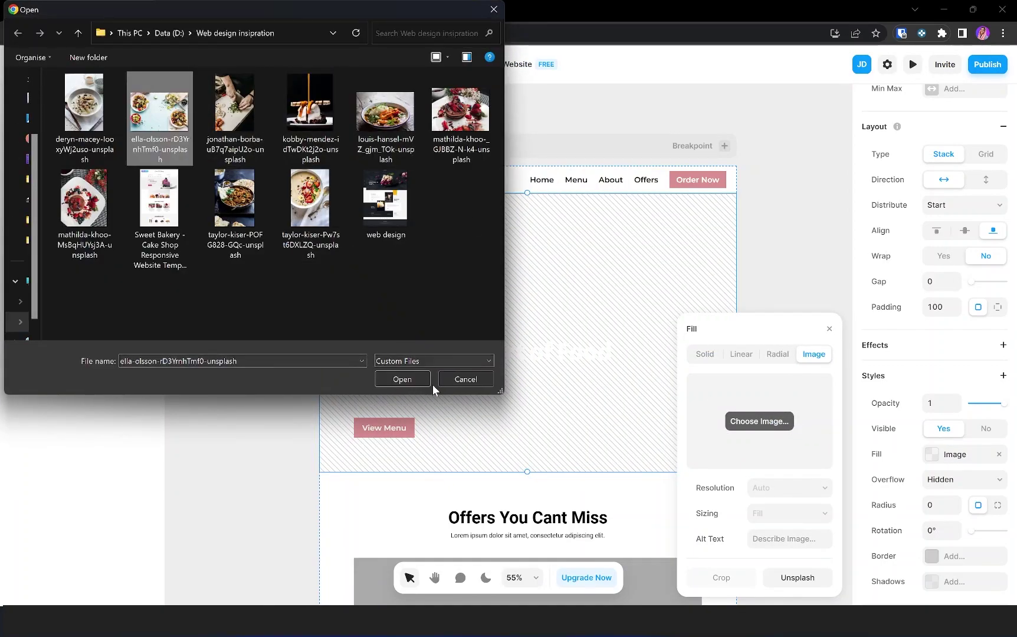
pyautogui.click(402, 379)
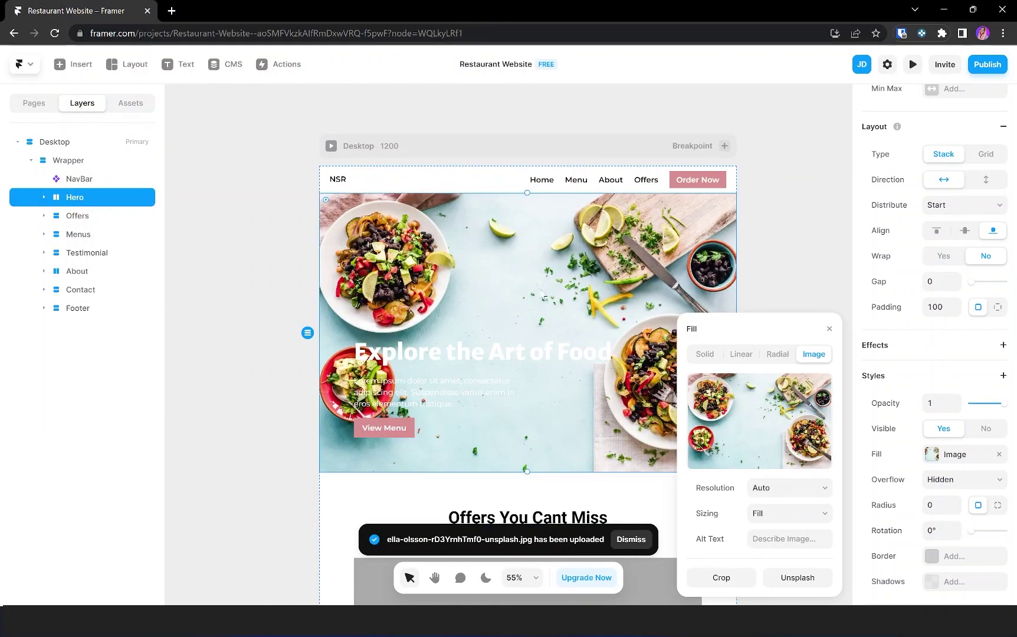
pyautogui.click(828, 330)
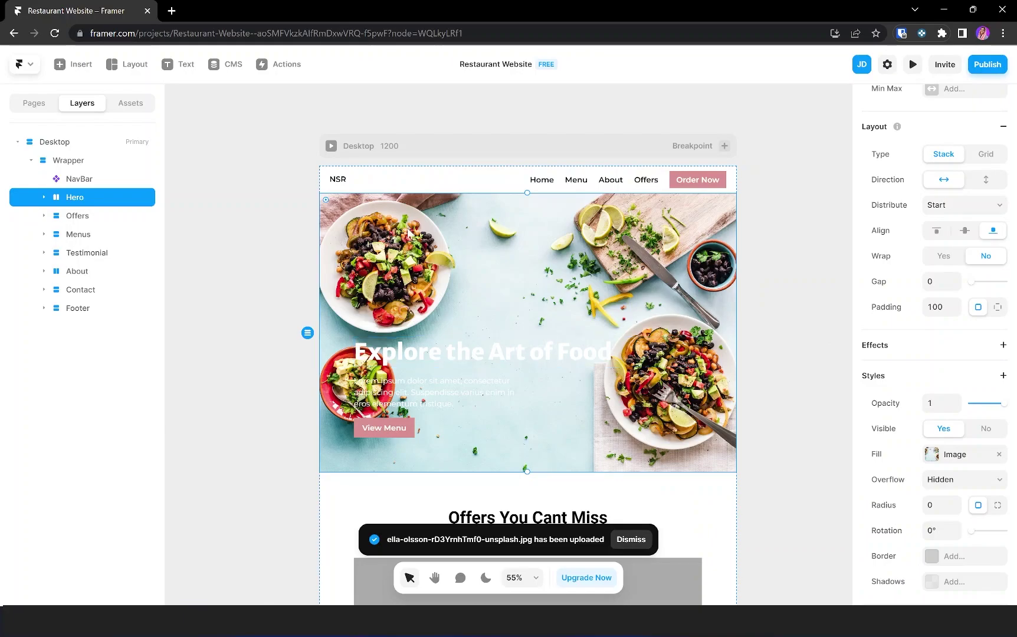
# - Draw a frame about 1200 by 800 over the Hero and move the Container out of it so it sits after the frame
pyautogui.click(44, 198)
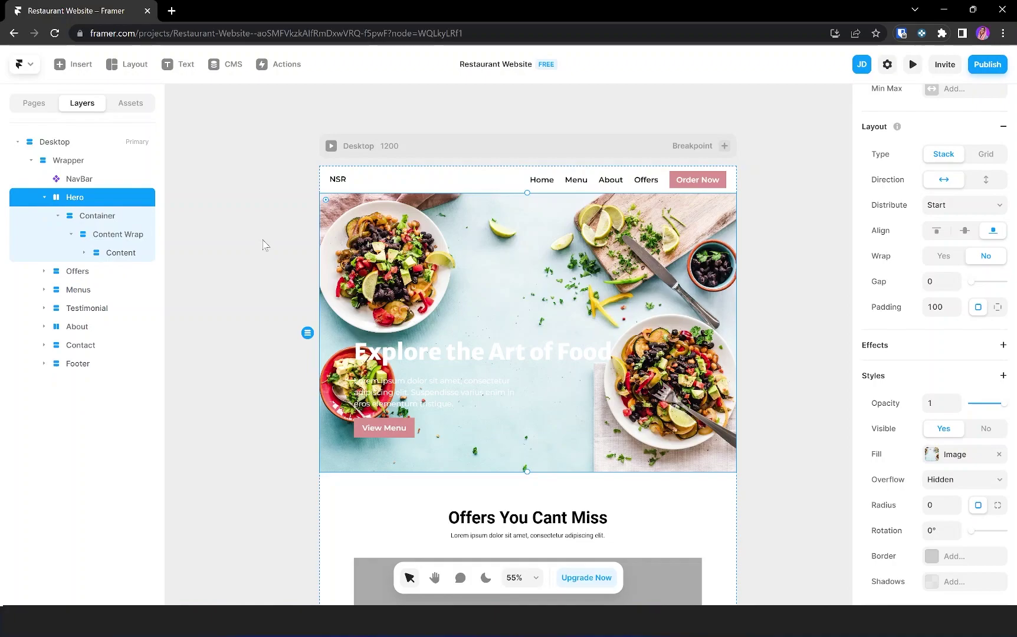
pyautogui.press('f')
pyautogui.moveTo(339, 196)
pyautogui.mouseDown()
pyautogui.moveTo(597, 201)
pyautogui.moveTo(735, 269)
pyautogui.moveTo(734, 471)
pyautogui.mouseUp()
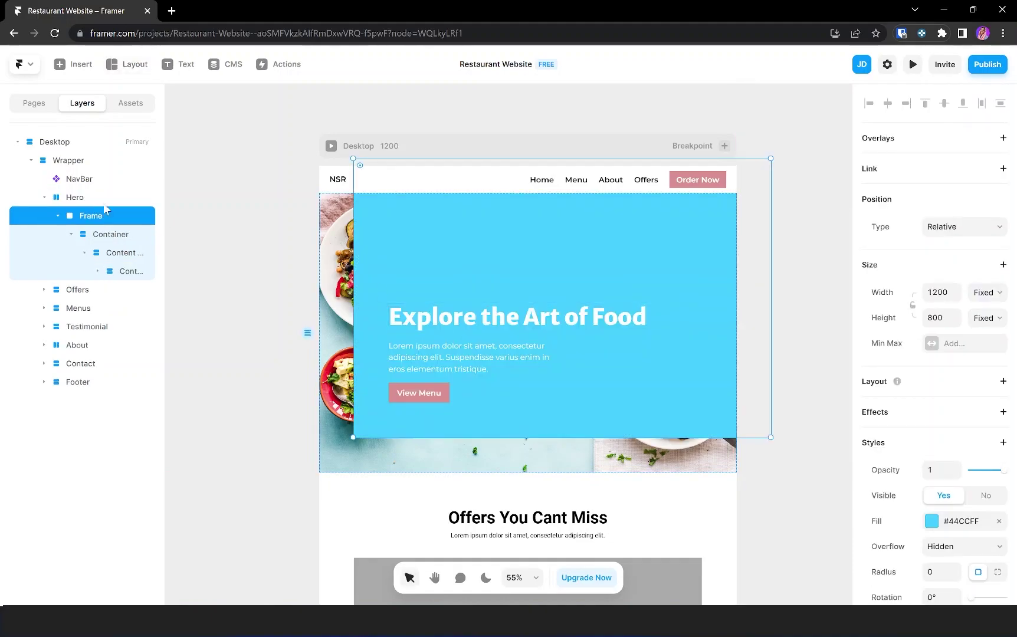
pyautogui.click(71, 234)
pyautogui.click(96, 236)
pyautogui.moveTo(96, 236)
pyautogui.mouseDown()
pyautogui.moveTo(99, 215)
pyautogui.moveTo(91, 215)
pyautogui.mouseUp()
# - Set the Hero's new frame to Absolute position with 0 offset on all four sides
pyautogui.click(94, 234)
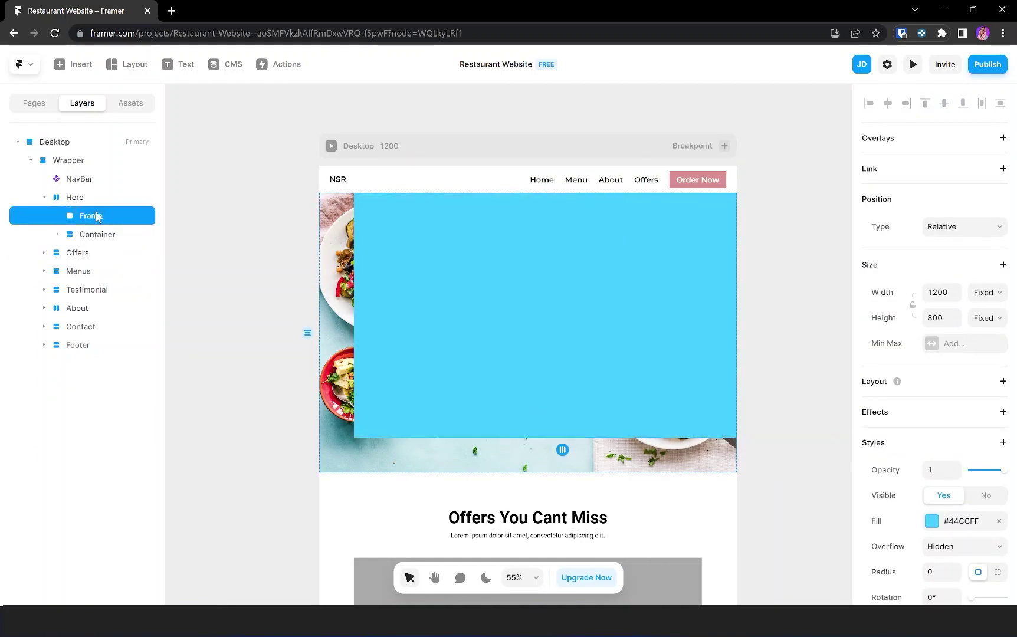
pyautogui.click(971, 236)
pyautogui.click(960, 241)
pyautogui.click(894, 262)
pyautogui.write('0')
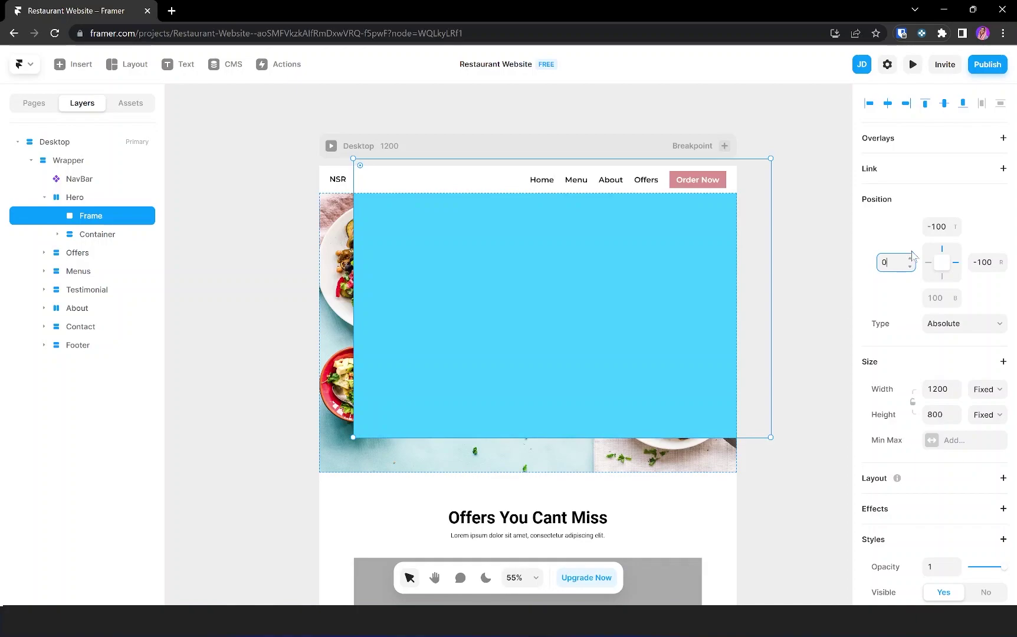
pyautogui.press('Tab')
pyautogui.write('0')
pyautogui.press('Tab')
pyautogui.write('0')
pyautogui.press('Tab')
pyautogui.write('0')
pyautogui.press('Return')
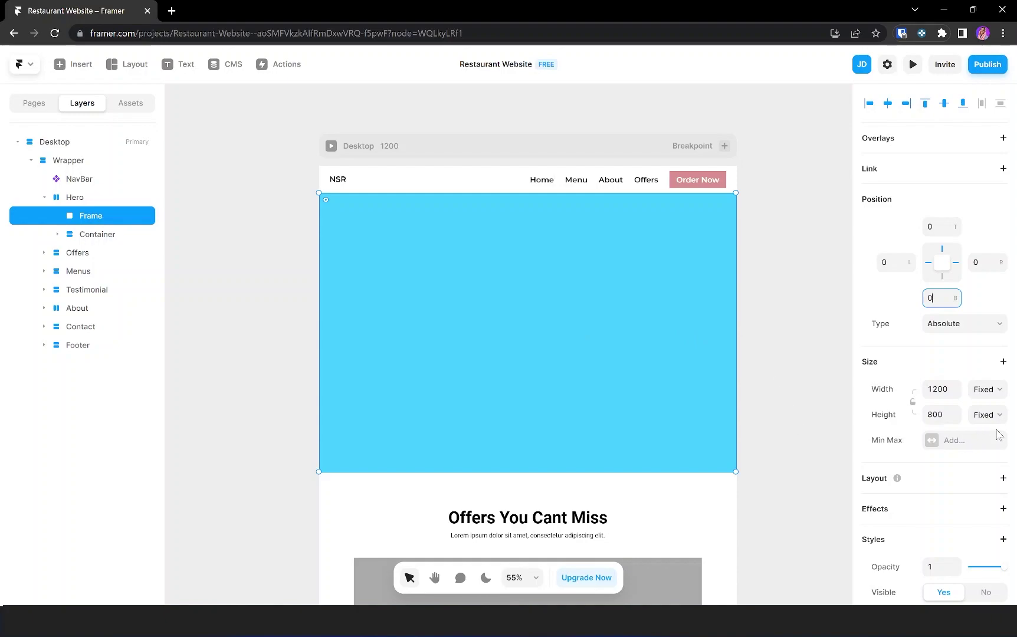
# - Set the overlay frame's width and height to 100% relative
pyautogui.scroll(-2, 997, 435)
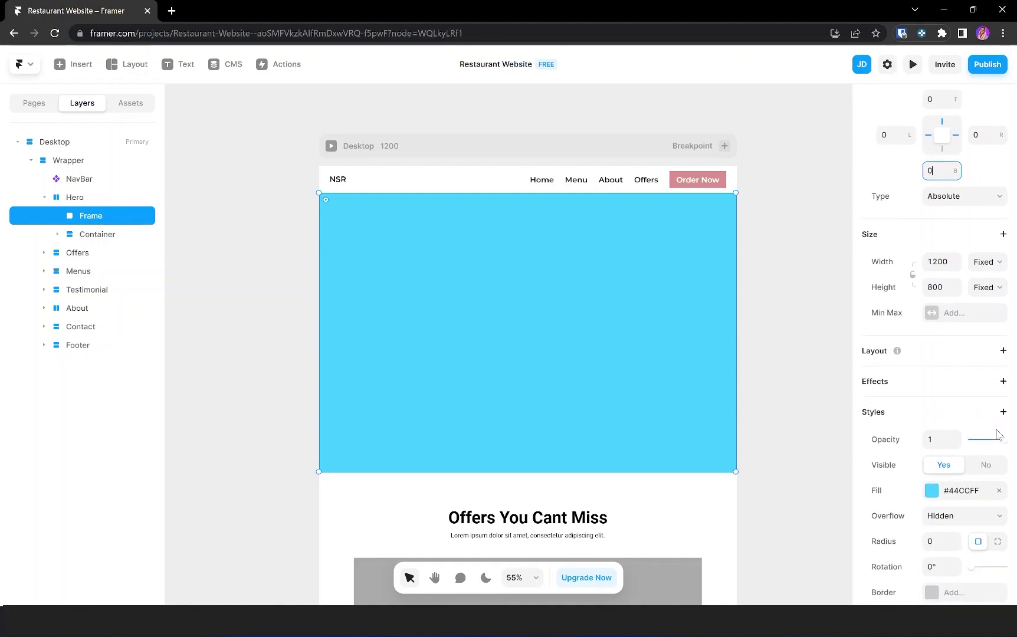
pyautogui.click(991, 266)
pyautogui.click(986, 286)
pyautogui.click(938, 261)
pyautogui.write('100')
pyautogui.press('Return')
pyautogui.click(989, 289)
pyautogui.click(987, 308)
pyautogui.click(938, 288)
pyautogui.write('100')
pyautogui.press('Return')
# - Fill the overlay frame with black at 32% opacity
pyautogui.click(932, 490)
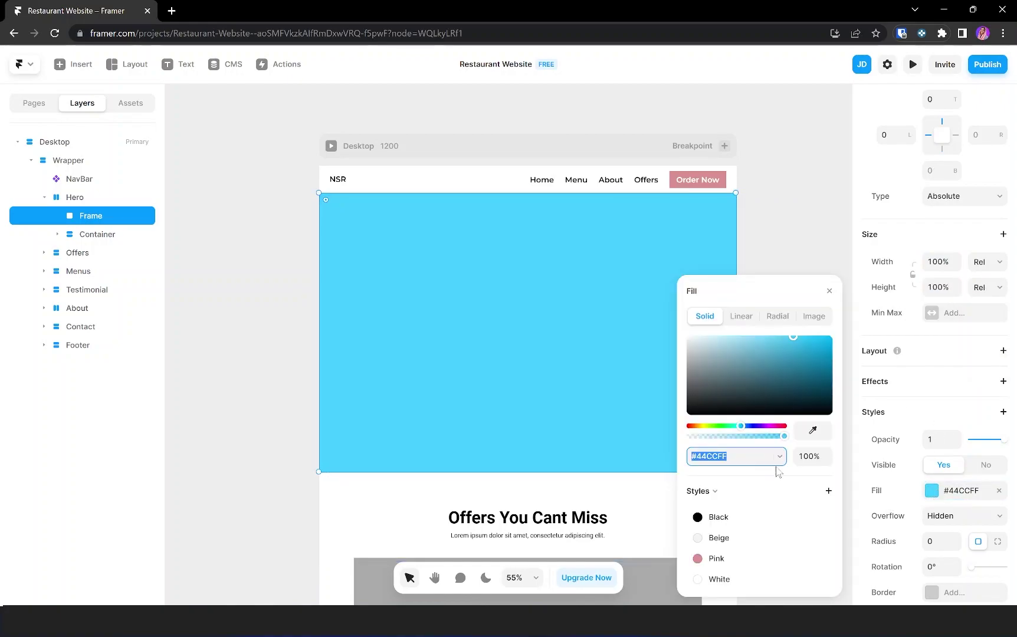
pyautogui.click(721, 517)
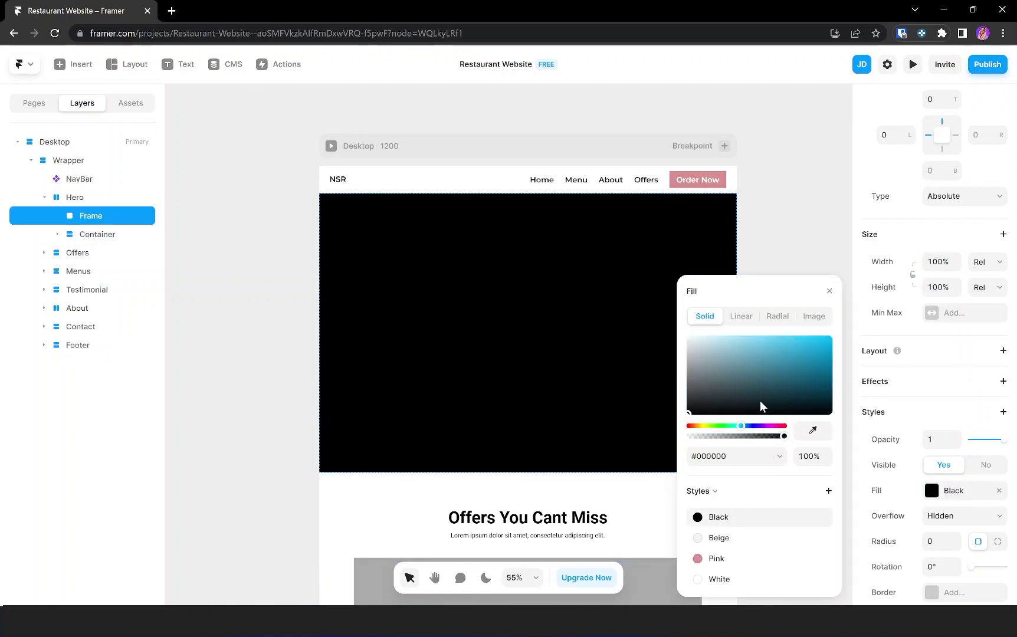
pyautogui.moveTo(784, 436); pyautogui.dragTo(721, 439)
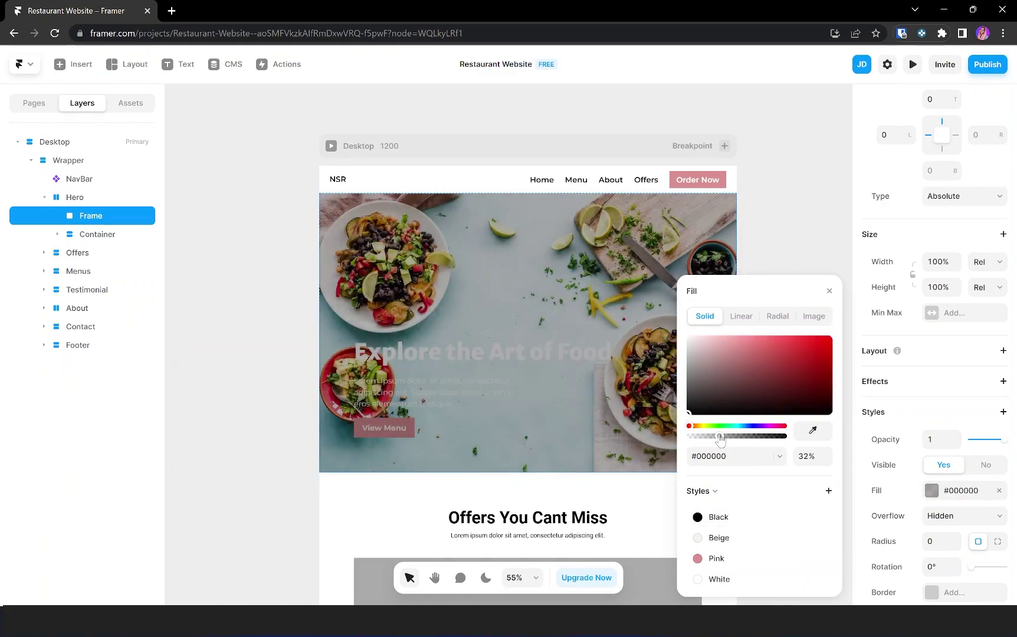
pyautogui.click(232, 268)
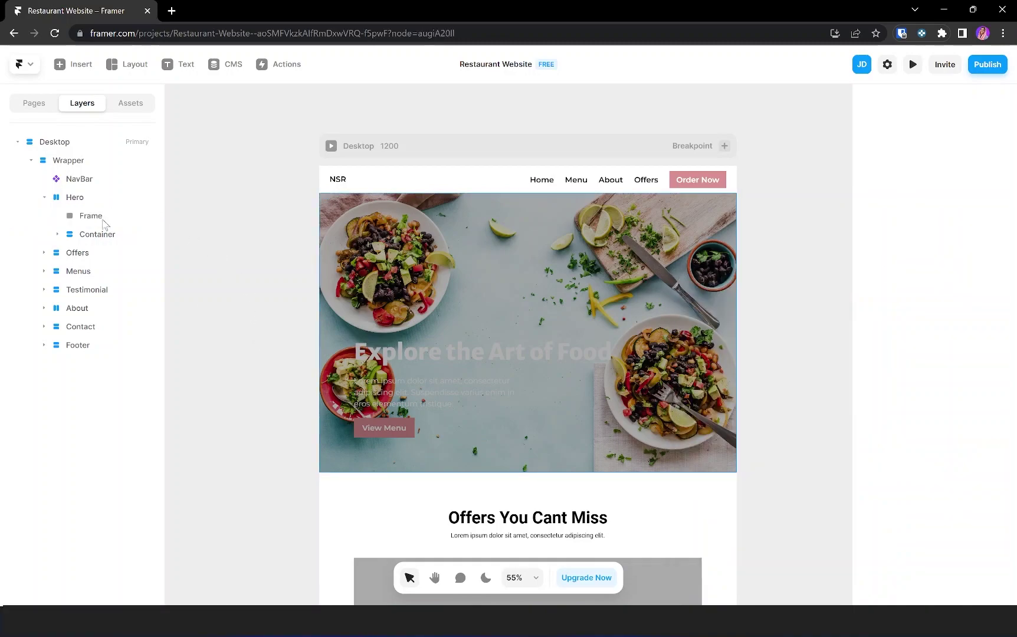
# - Lock the overlay frame in the Hero
pyautogui.click(102, 220)
pyautogui.rightClick(102, 221)
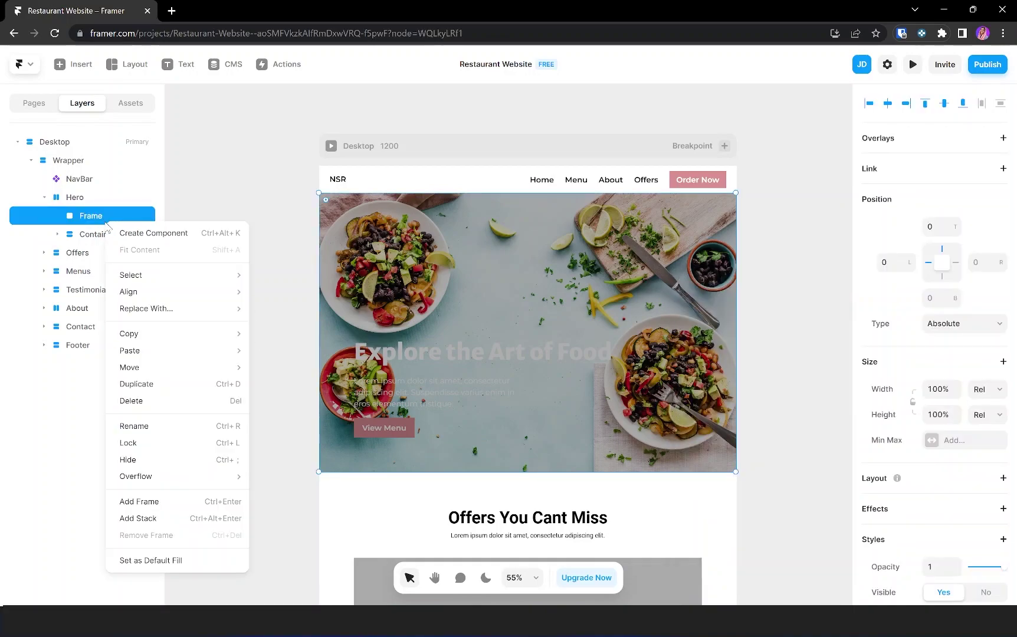
pyautogui.click(140, 447)
# - Add a Z Index of 1 to the Content stack inside the Hero's Content Wrap
pyautogui.click(91, 238)
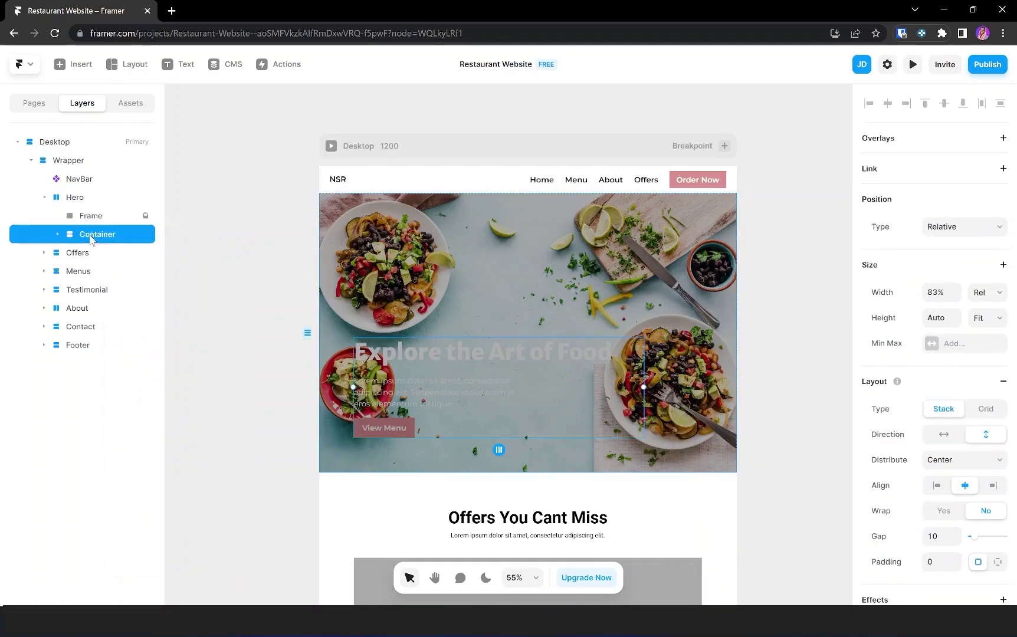
pyautogui.click(56, 239)
pyautogui.click(111, 275)
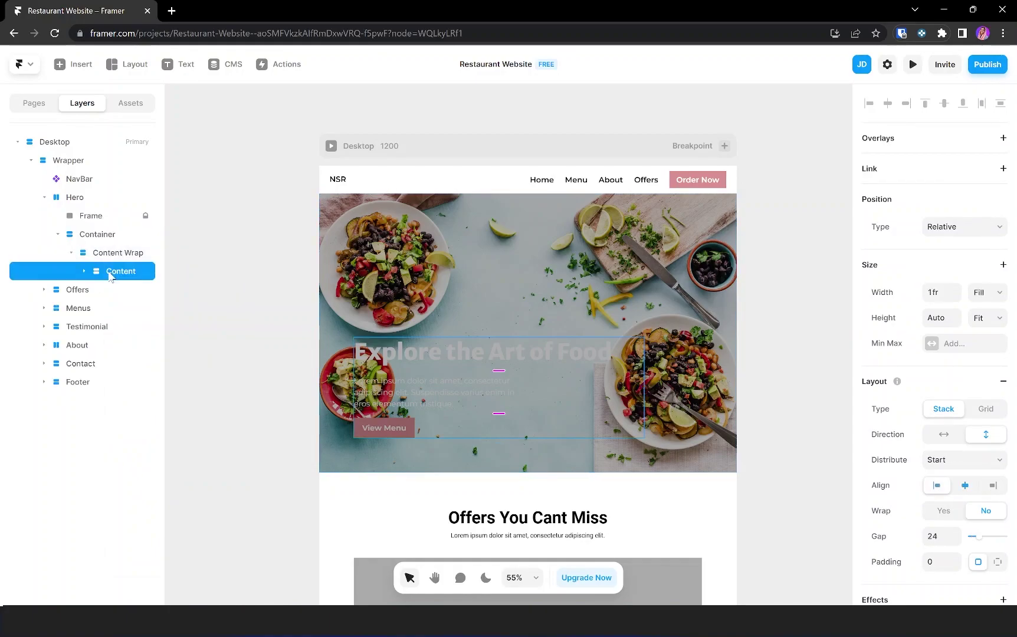
pyautogui.scroll(-5, 926, 327)
pyautogui.click(1003, 312)
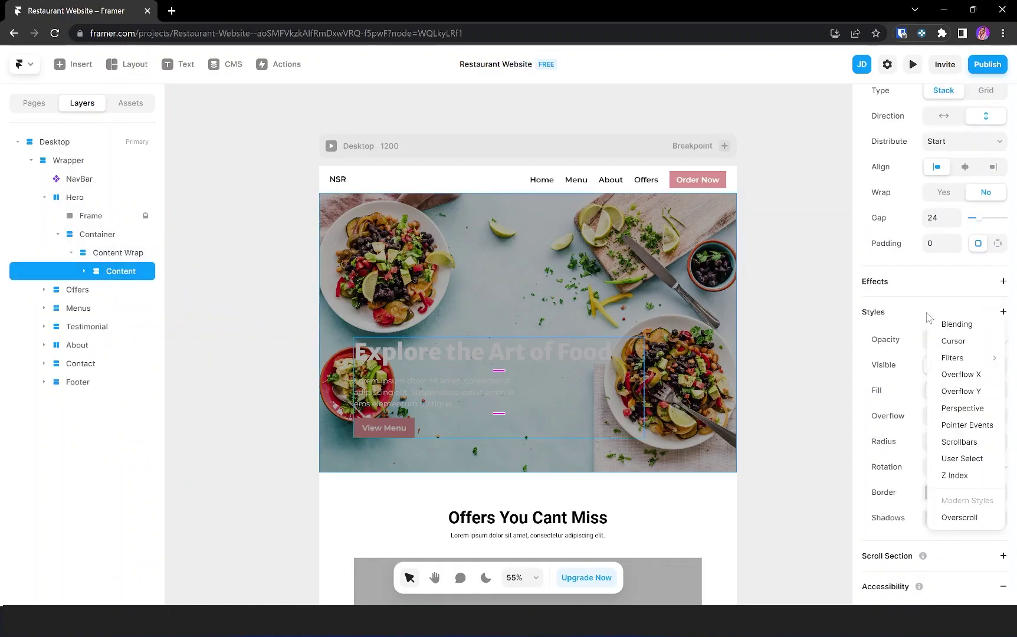
pyautogui.click(959, 475)
pyautogui.scroll(-1, 971, 480)
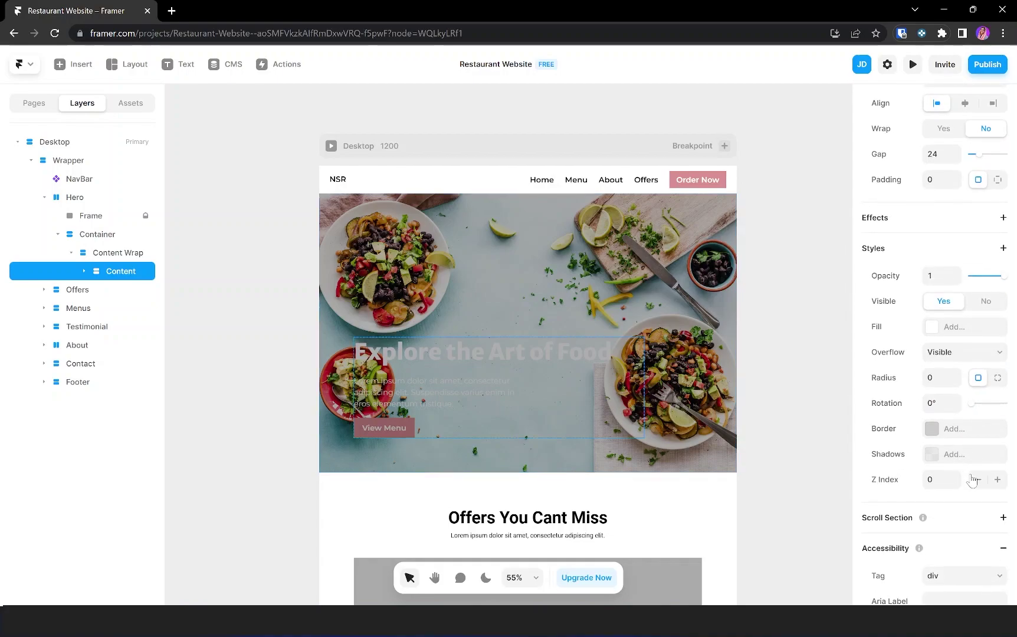
pyautogui.click(998, 480)
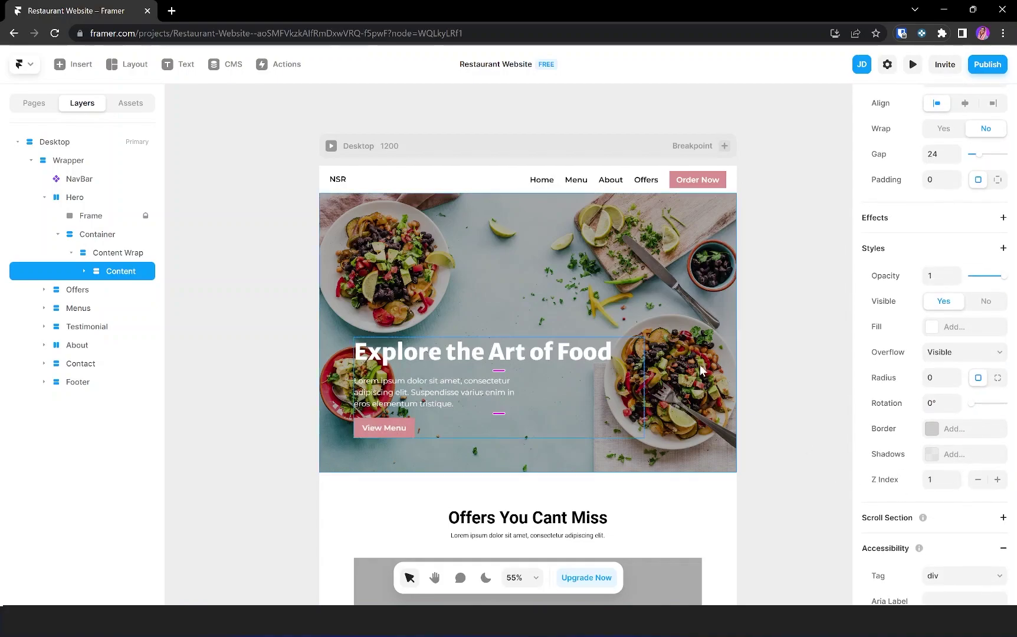
pyautogui.click(774, 405)
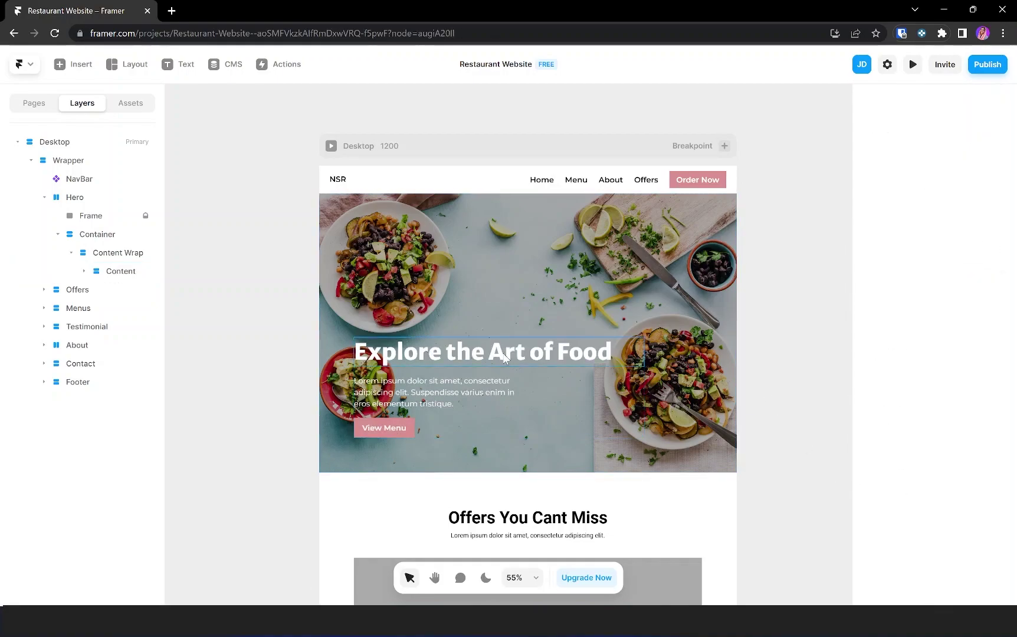
pyautogui.click(536, 370)
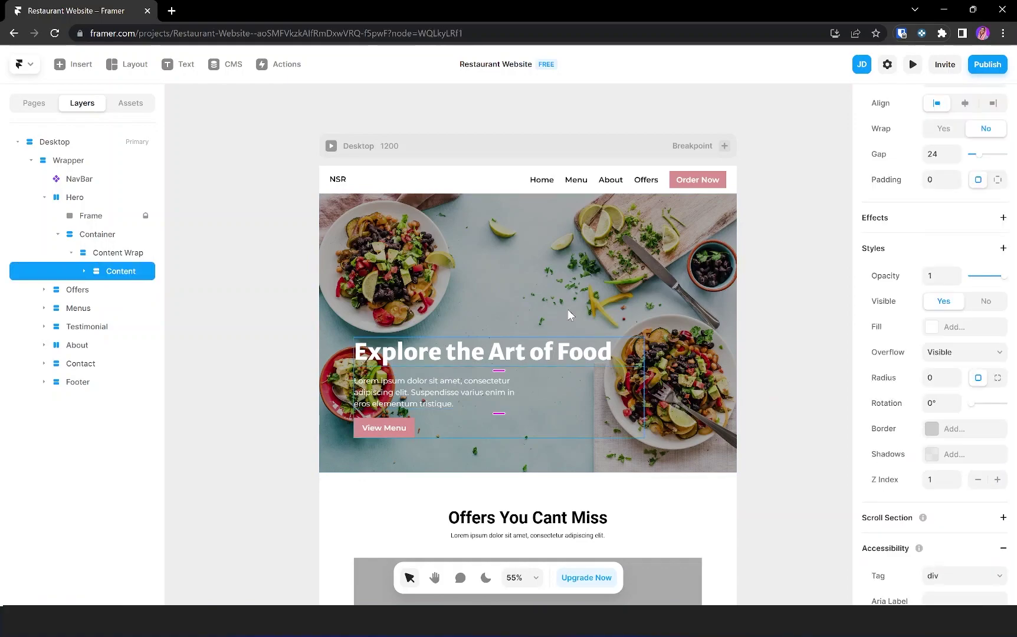
pyautogui.click(748, 356)
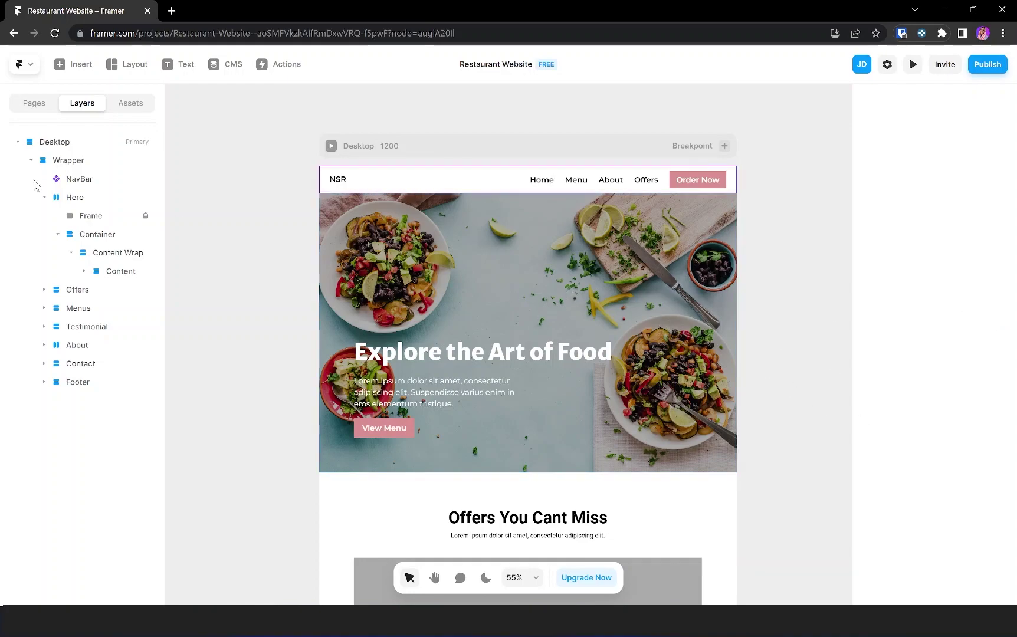
# - Change the NavBar's position type to Absolute
pyautogui.click(44, 198)
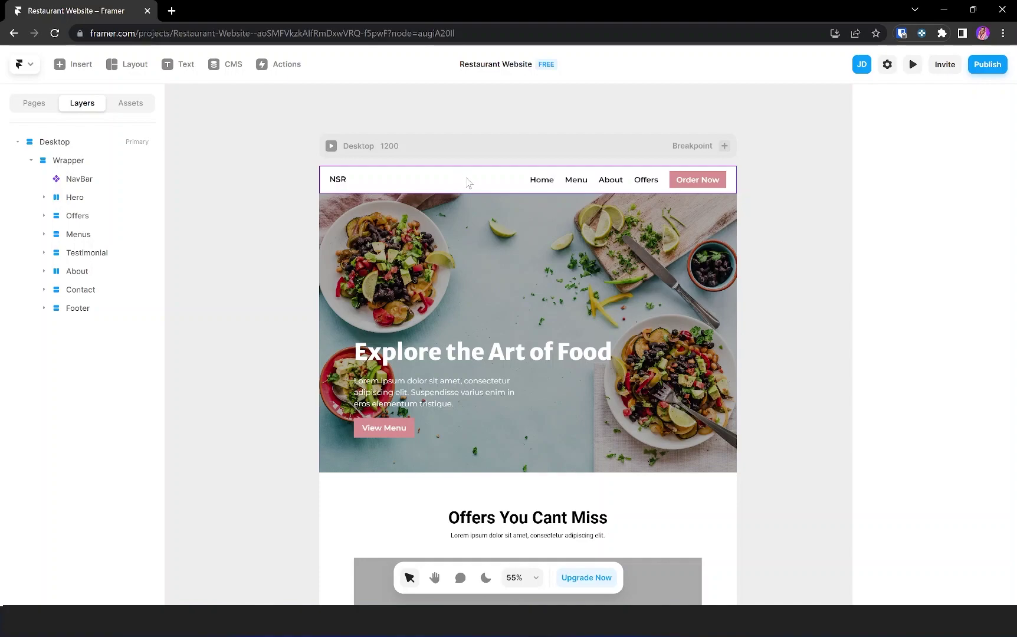
pyautogui.click(81, 180)
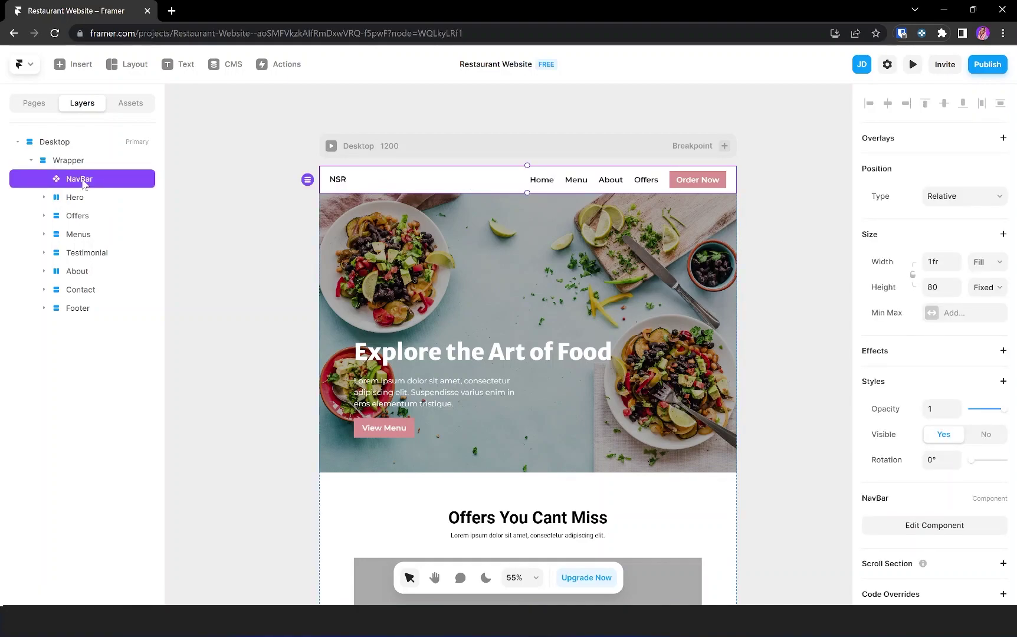
pyautogui.click(955, 201)
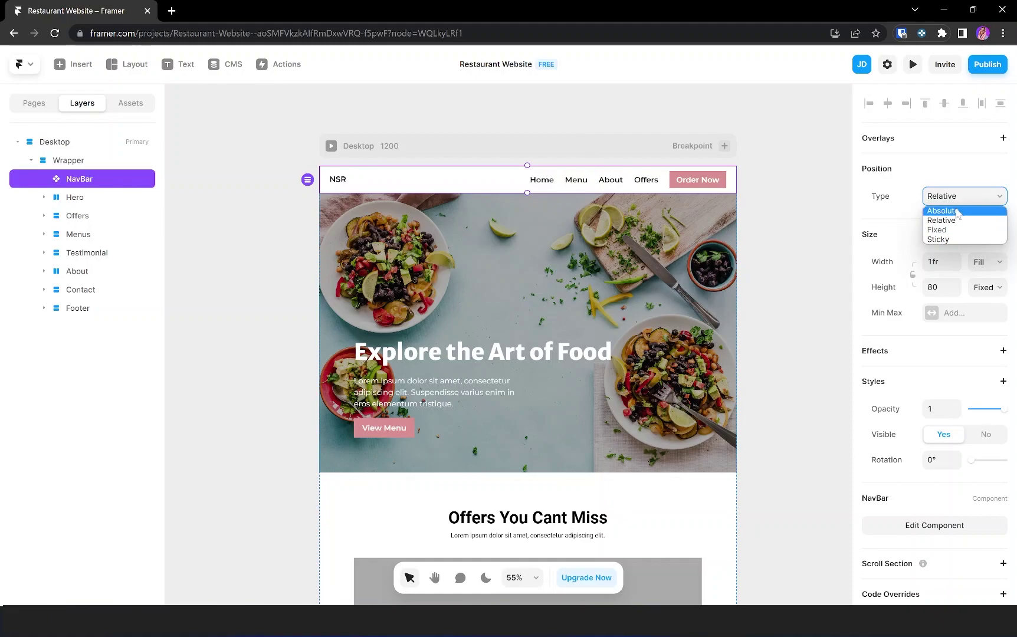
pyautogui.click(957, 213)
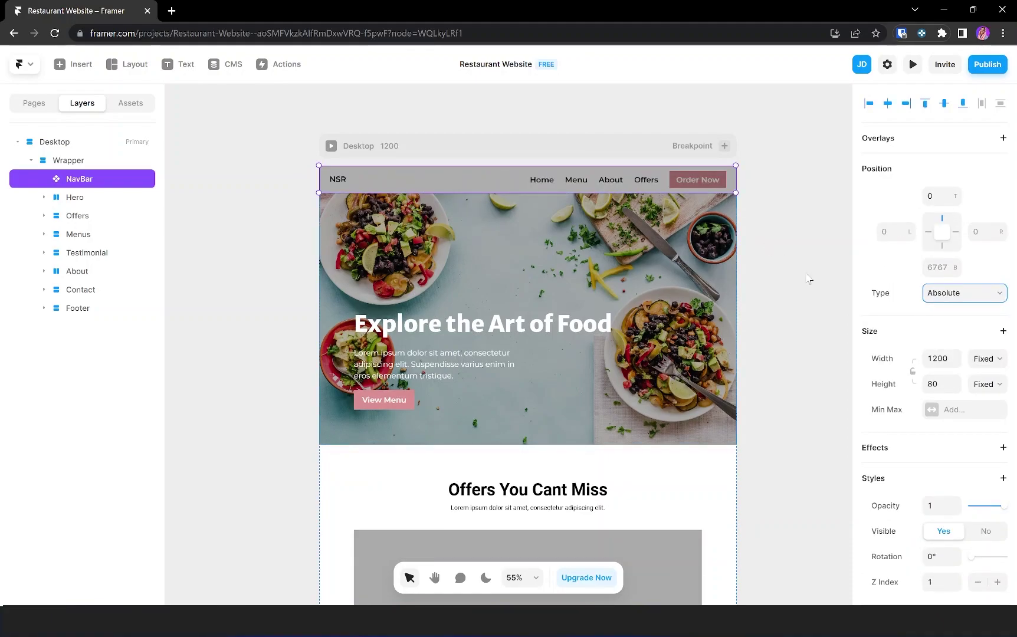
# - Open the NavBar component for editing and remove the white fill from its primary Desktop variant
pyautogui.click(803, 275)
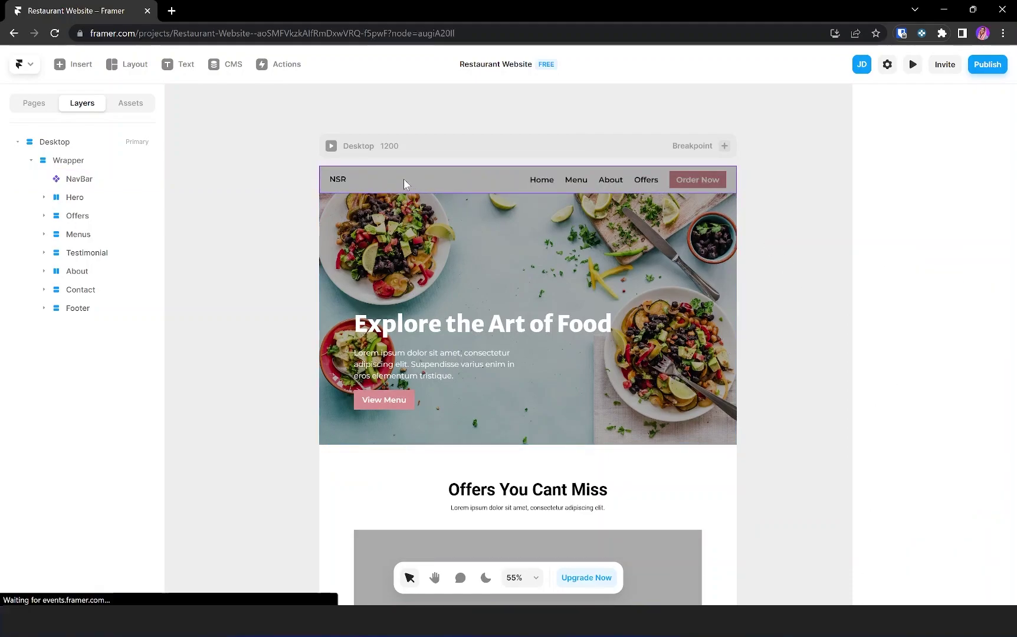
pyautogui.doubleClick(405, 184)
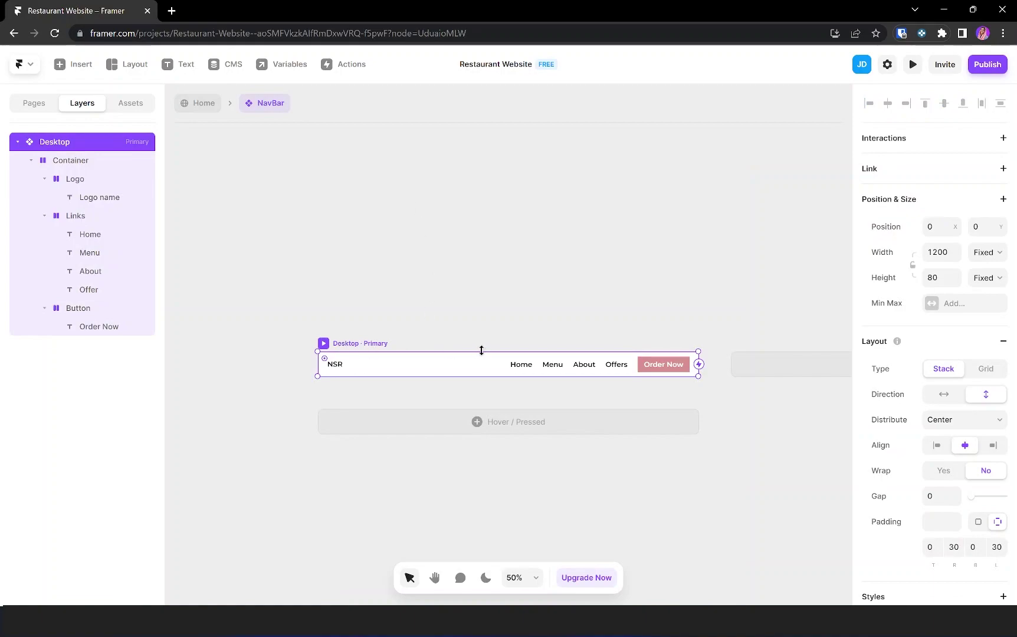
pyautogui.scroll(3, 481, 351)
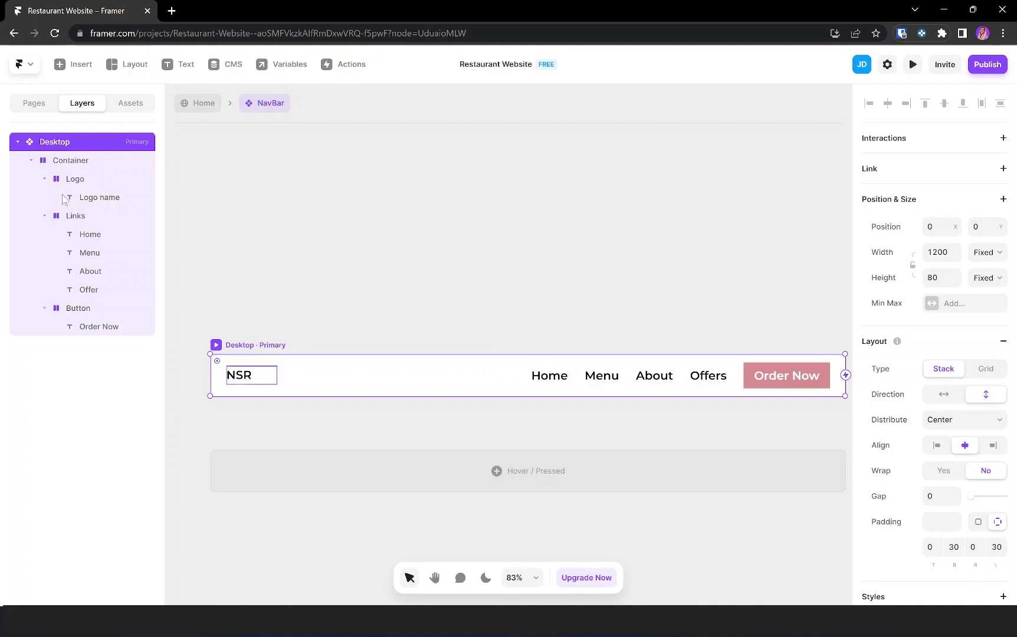
pyautogui.scroll(-2, 1006, 474)
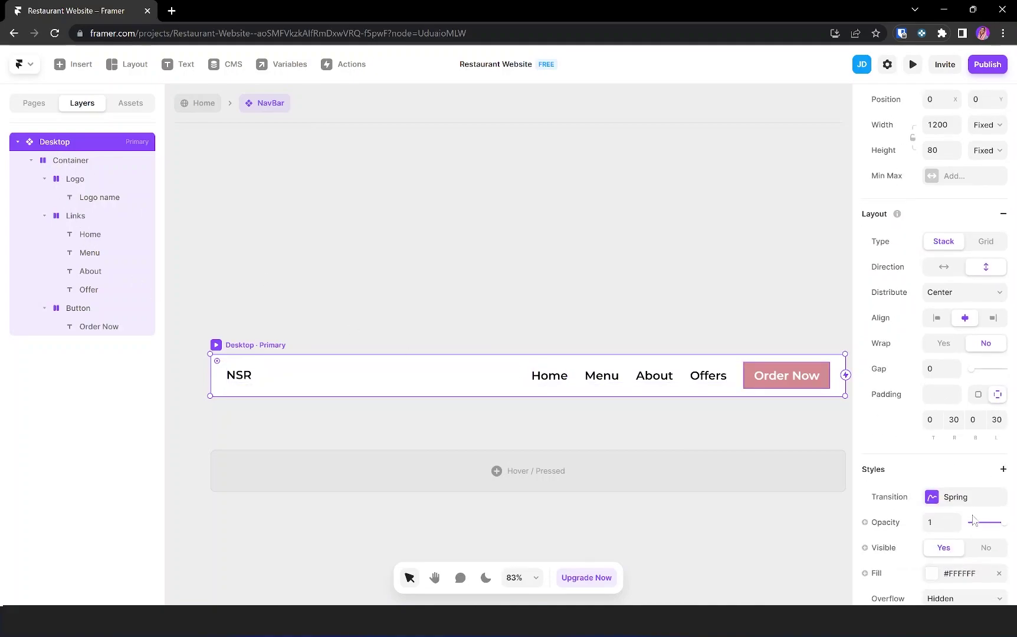
pyautogui.scroll(-2, 1008, 472)
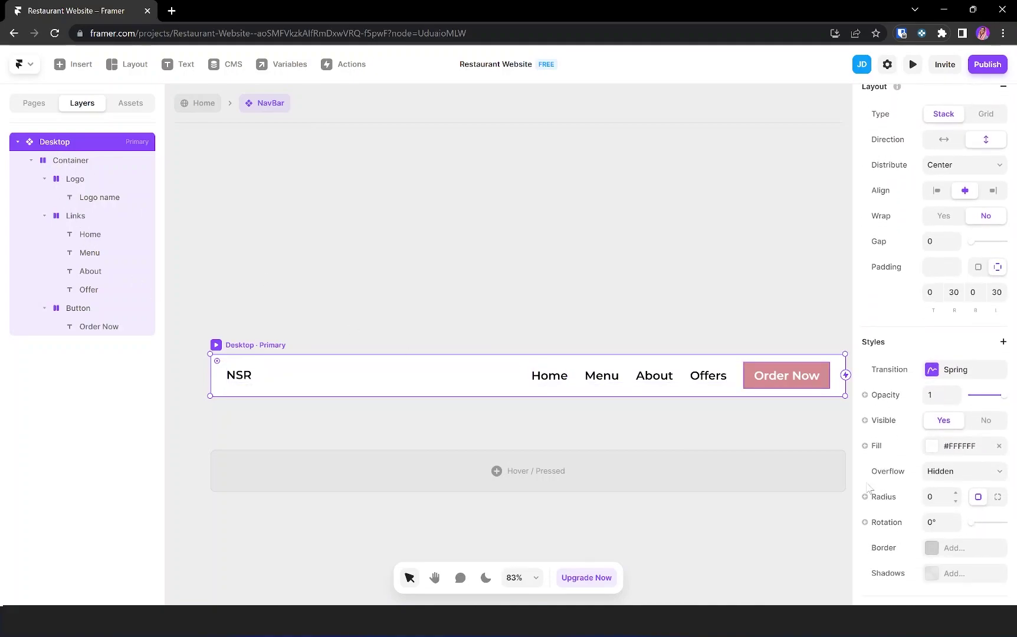
pyautogui.click(998, 447)
# - Apply the White color style to the NSR logo text and the Home, Menu, About and Offers links in the navbar
pyautogui.click(345, 383)
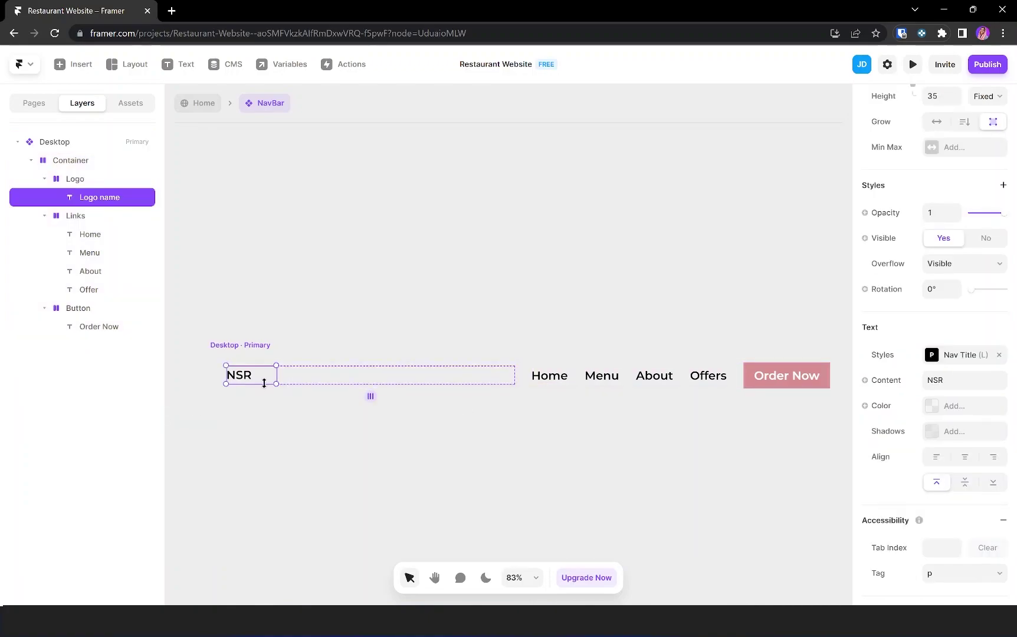
pyautogui.keyDown('shift'); pyautogui.click(549, 376); pyautogui.keyUp('shift')
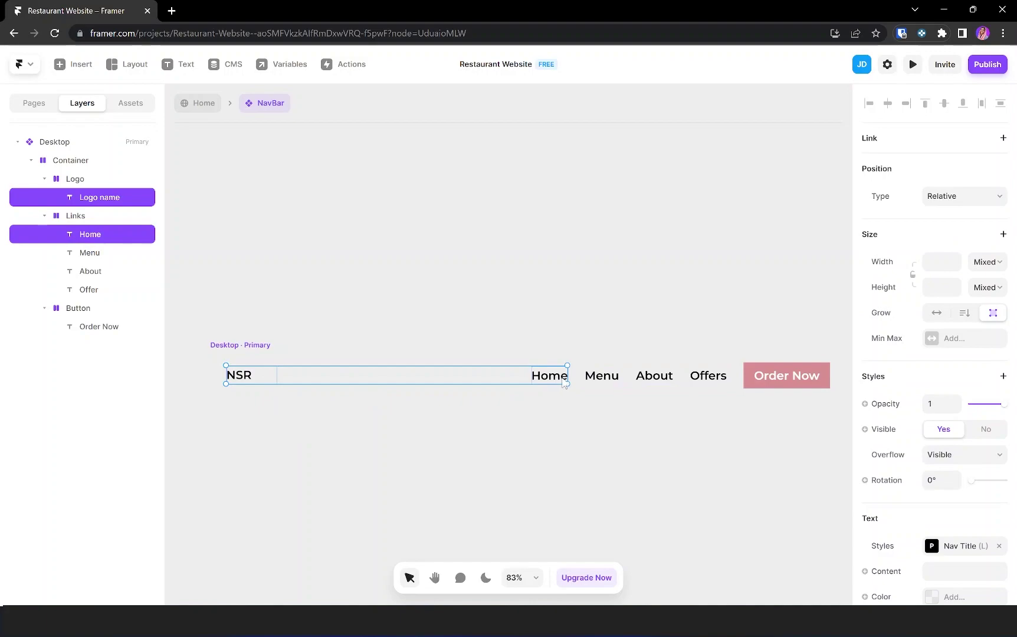
pyautogui.keyDown('shift'); pyautogui.click(602, 376); pyautogui.keyUp('shift')
pyautogui.keyDown('shift'); pyautogui.click(654, 376); pyautogui.keyUp('shift')
pyautogui.keyDown('shift'); pyautogui.click(702, 380); pyautogui.keyUp('shift')
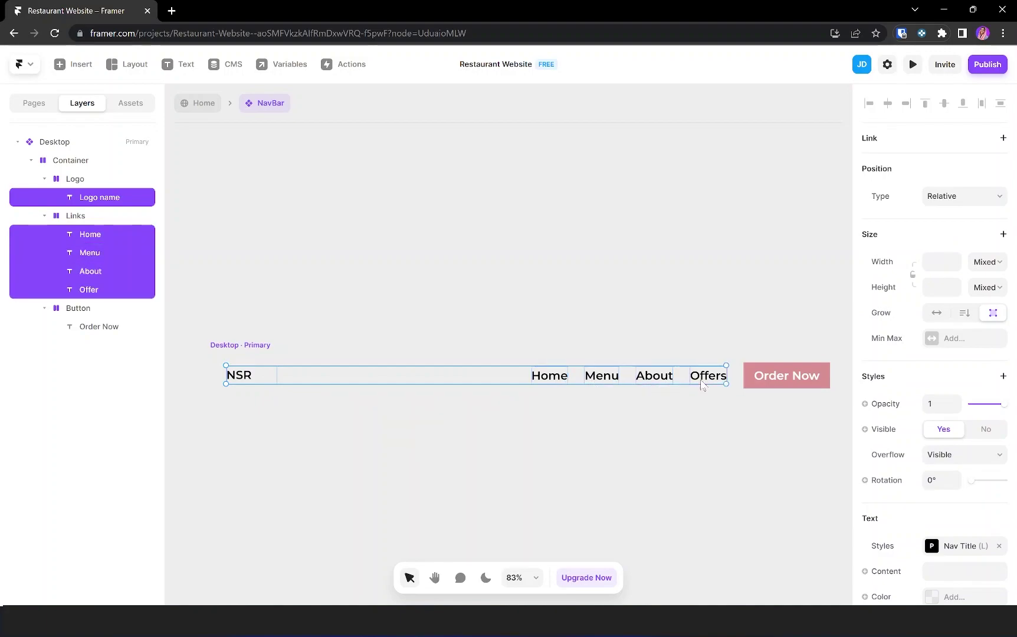
pyautogui.scroll(-3, 933, 501)
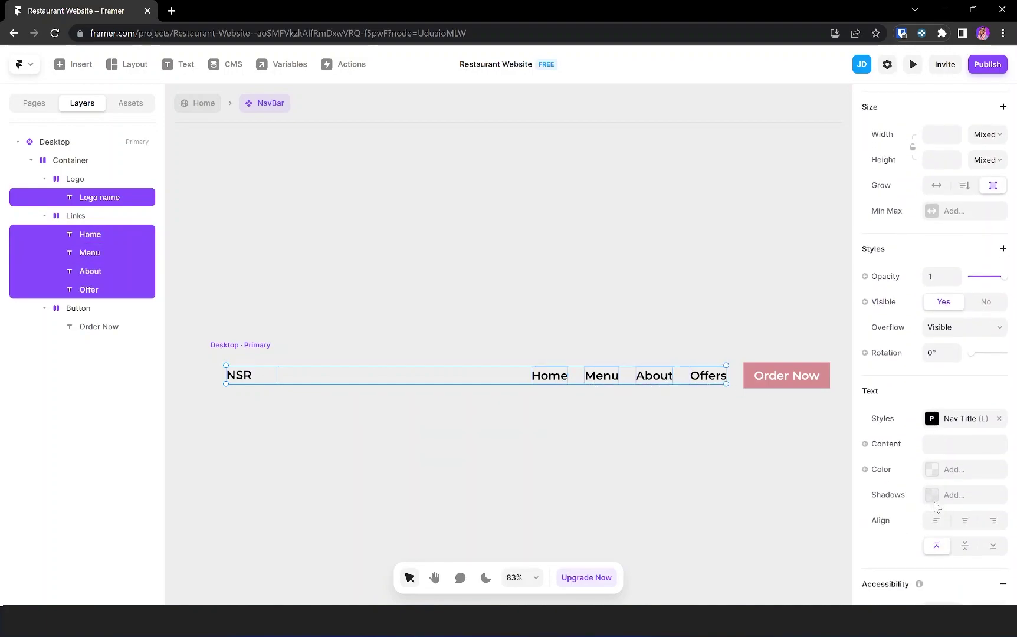
pyautogui.click(931, 470)
pyautogui.moveTo(740, 389); pyautogui.dragTo(730, 381)
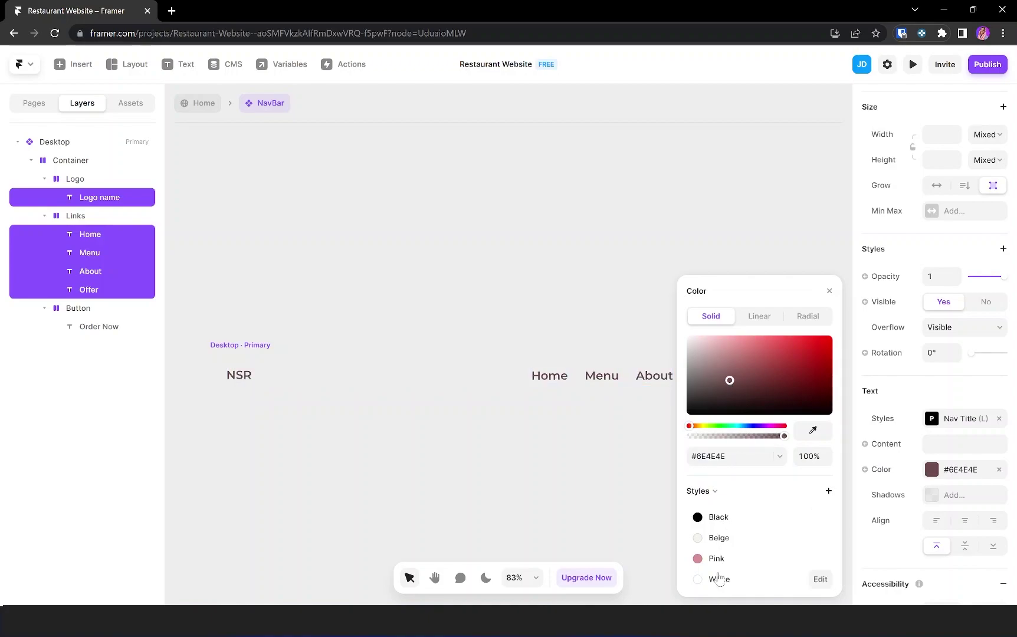
pyautogui.click(719, 579)
pyautogui.click(643, 280)
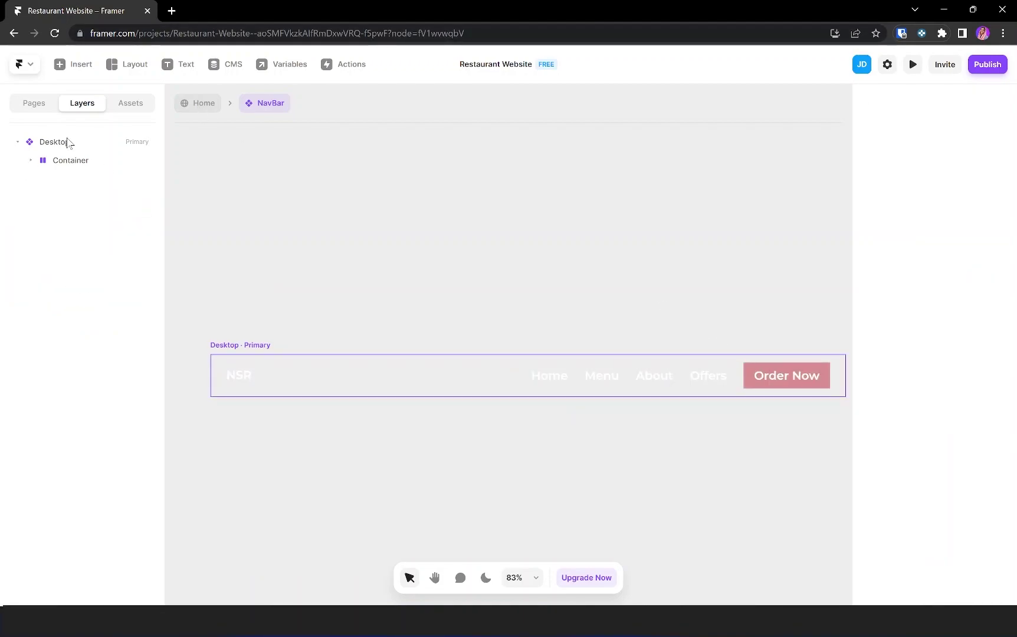
# - Add a background blur of 5 to the navbar's primary Desktop variant and return to the Home page
pyautogui.click(466, 370)
pyautogui.scroll(-4, 972, 521)
pyautogui.click(1002, 278)
pyautogui.moveTo(955, 322)
pyautogui.click(890, 341)
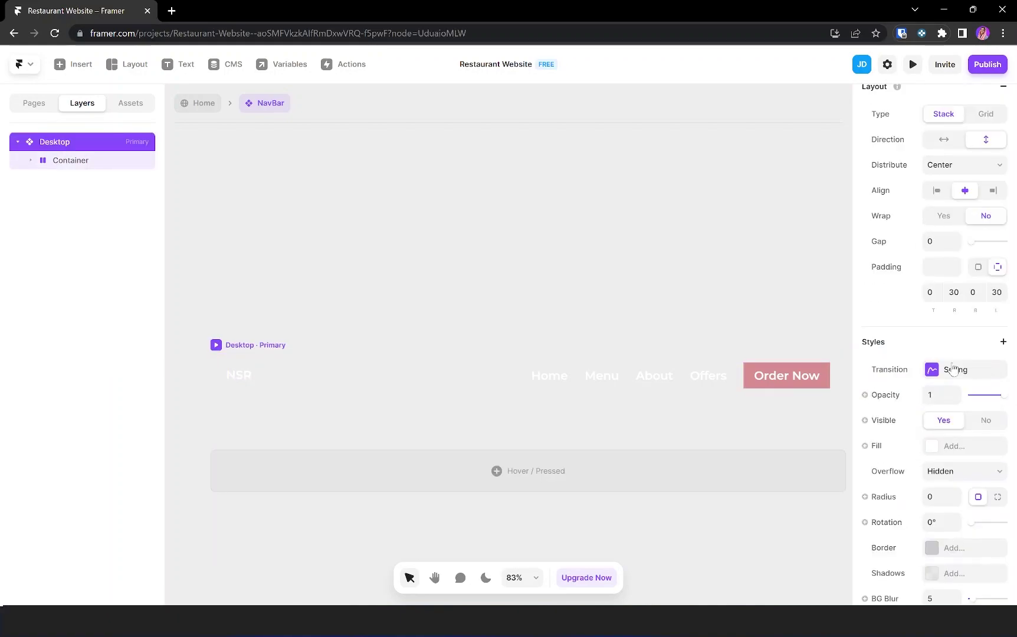
pyautogui.click(201, 107)
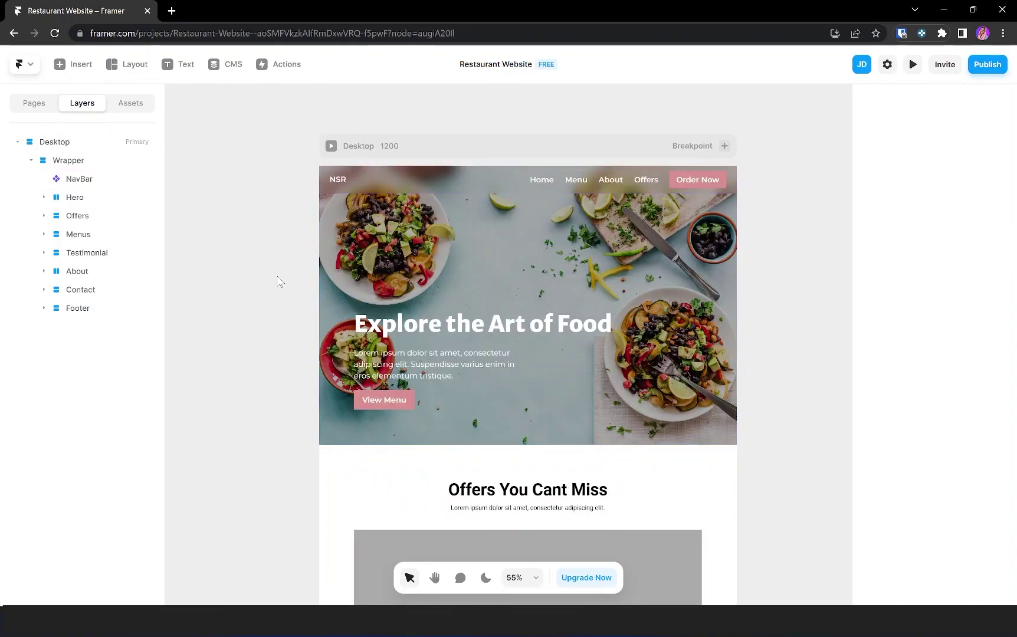
# - Apply the saved heading text style to "Offers You Cant Miss" and the Body style to the text beneath it
pyautogui.scroll(-3, 491, 268)
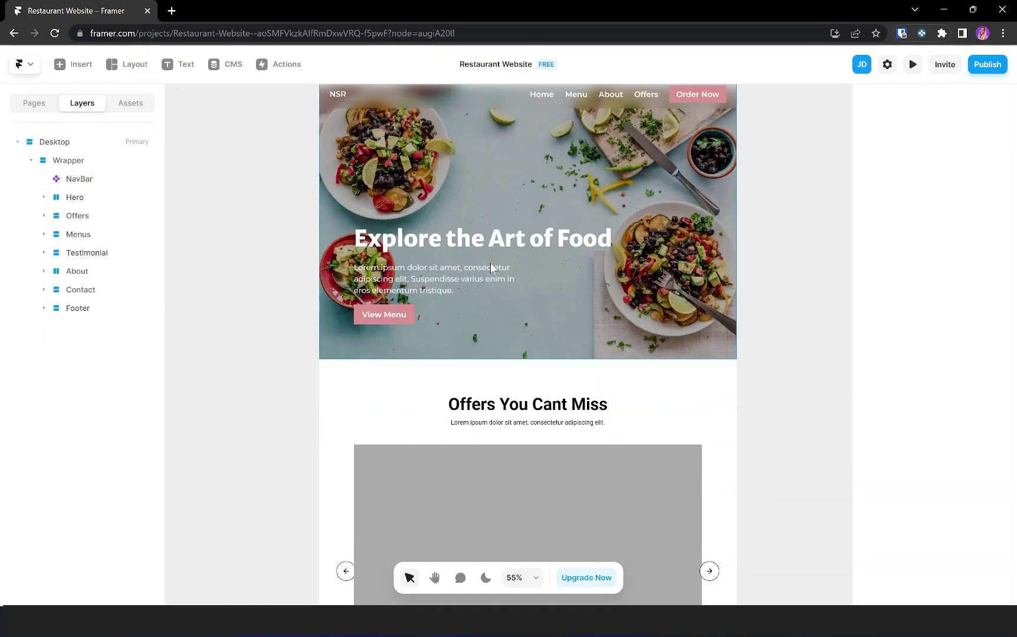
pyautogui.scroll(-3, 490, 268)
pyautogui.click(77, 216)
pyautogui.click(43, 216)
pyautogui.click(43, 217)
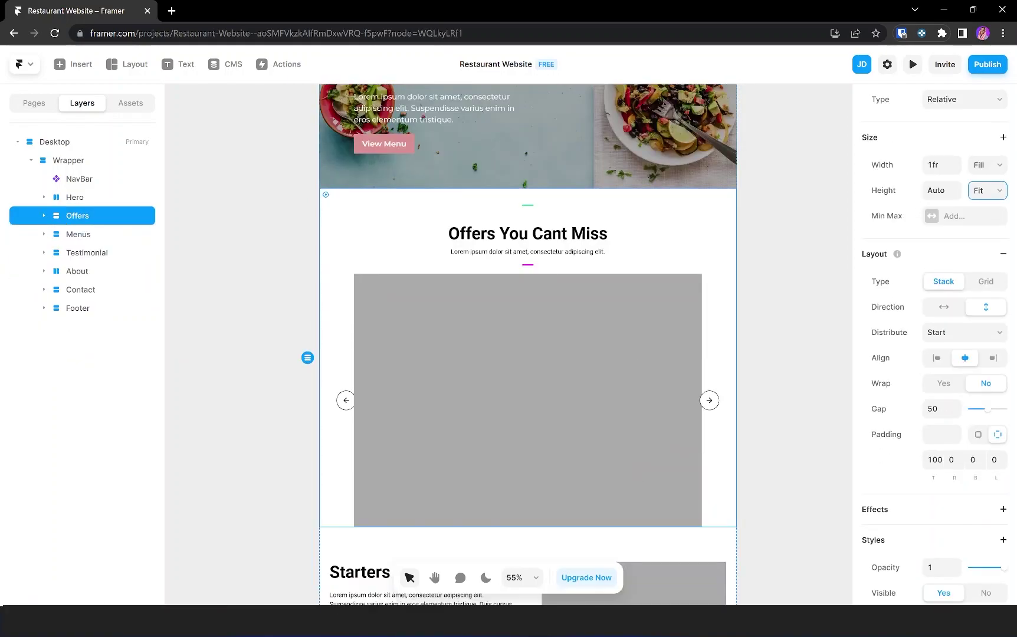
pyautogui.click(566, 234)
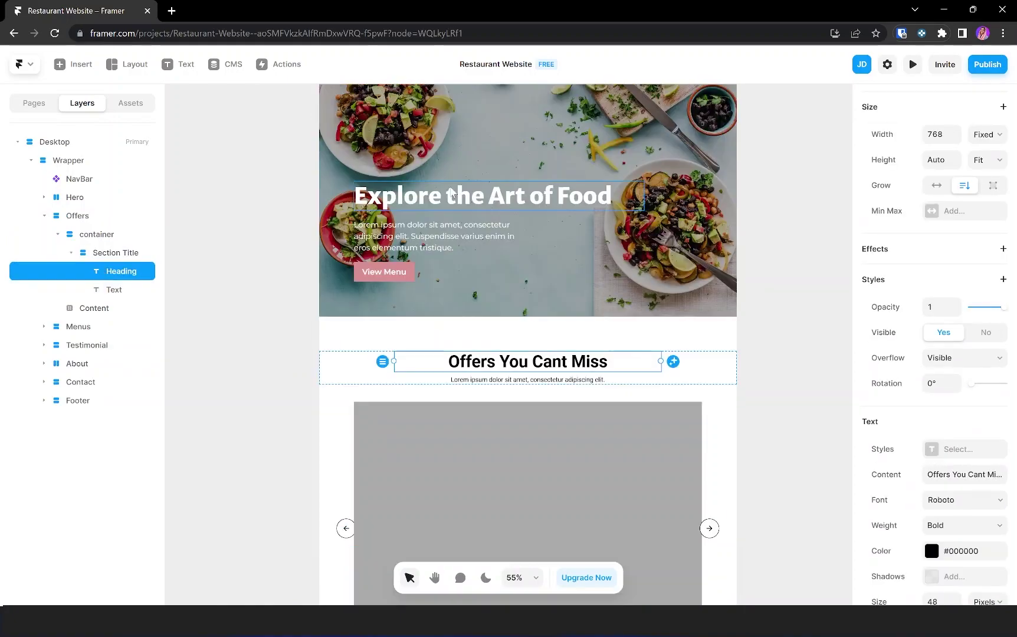
pyautogui.scroll(-5, 935, 353)
pyautogui.click(964, 321)
pyautogui.click(726, 399)
pyautogui.click(717, 445)
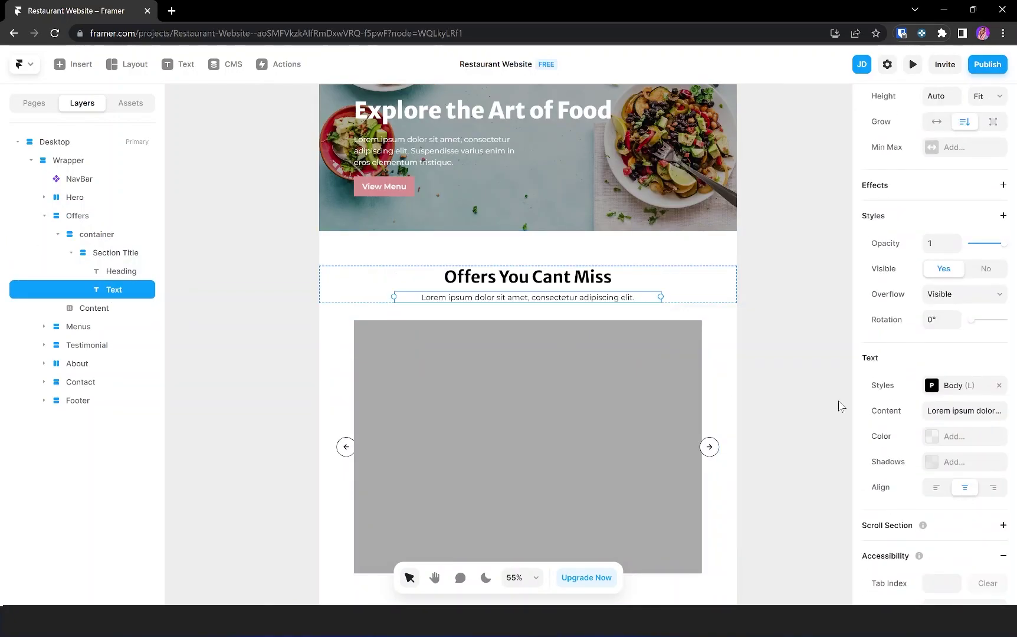
# - Paste the Slideshow component into the Offers container and delete the placeholder Content layer
pyautogui.click(112, 253)
pyautogui.click(97, 235)
pyautogui.hotkey('ctrl', 'v')
pyautogui.click(94, 289)
pyautogui.press('Delete')
pyautogui.click(461, 370)
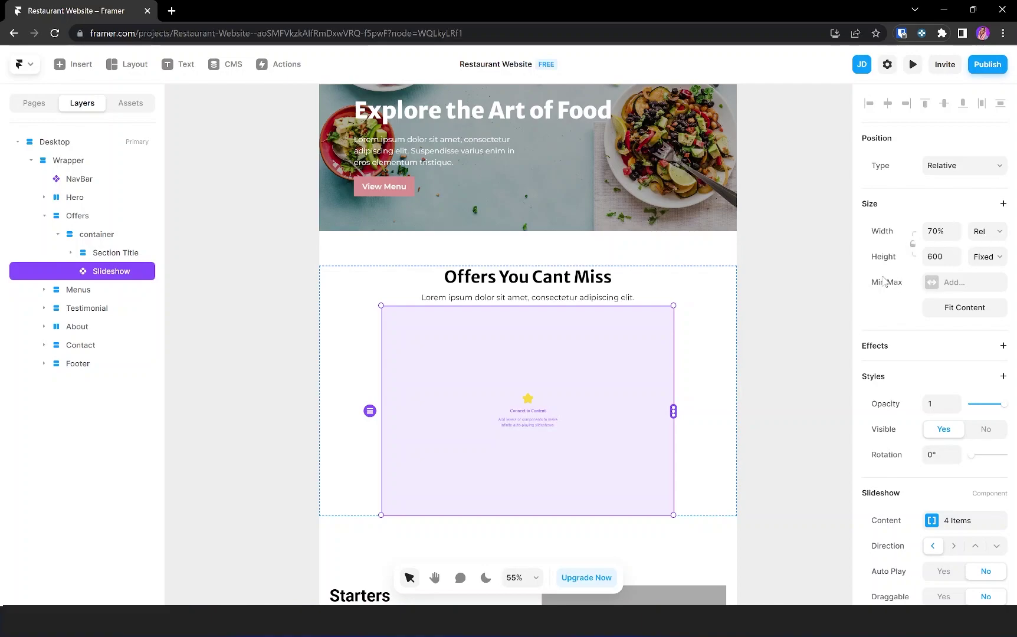
# - Connect the Offers slideshow to the four image components: 50% OFF, Get 1 FREE, 25% OFF and Gift One
pyautogui.scroll(-2, 949, 419)
pyautogui.scroll(2, 949, 419)
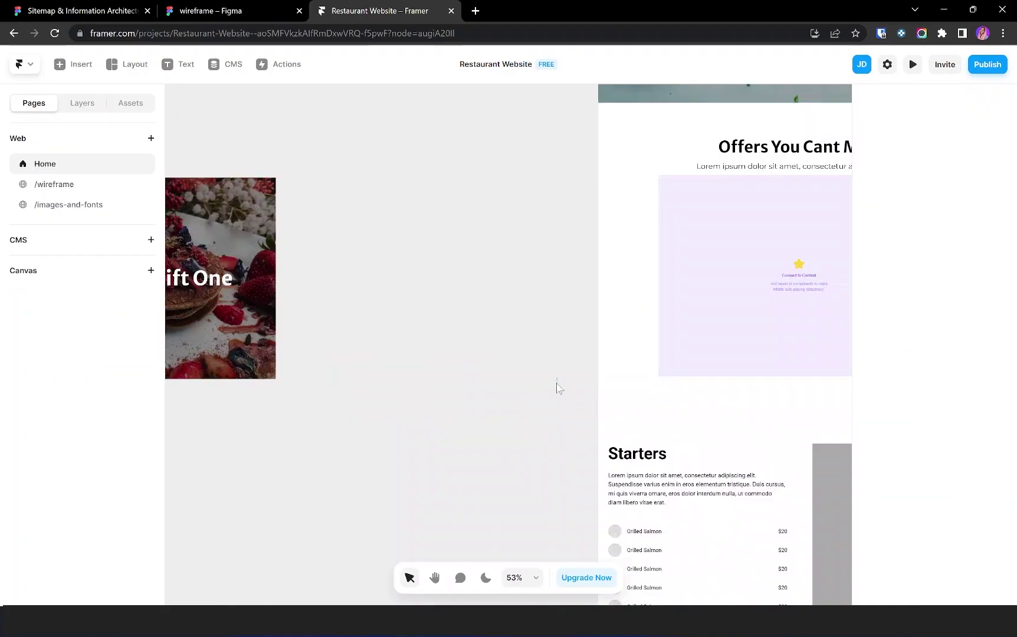
pyautogui.moveTo(556, 384); pyautogui.dragTo(204, 474)
pyautogui.click(400, 451)
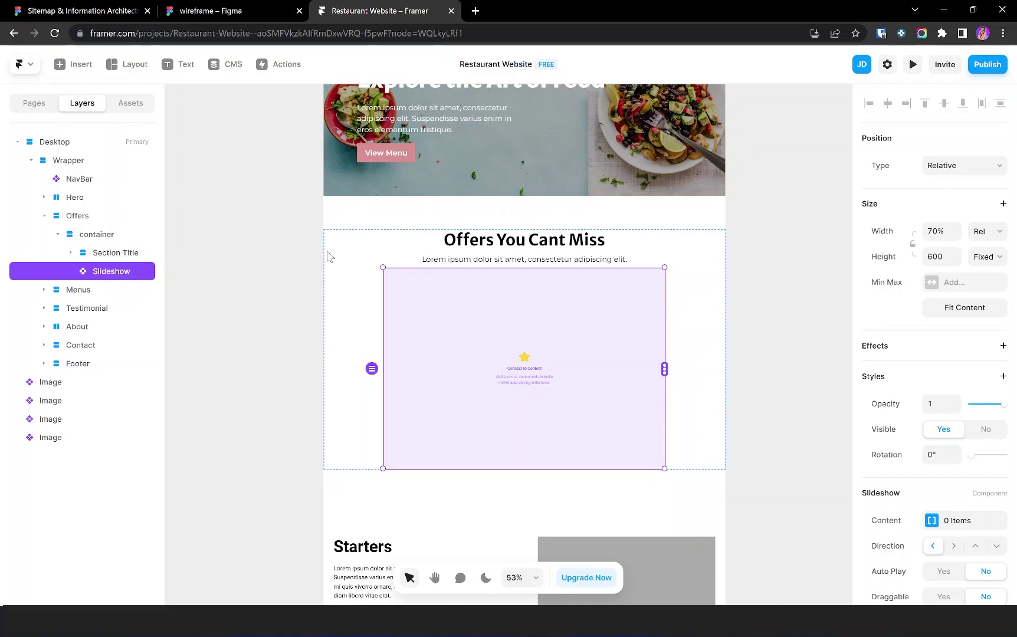
pyautogui.scroll(-5, 472, 347)
pyautogui.moveTo(334, 406); pyautogui.dragTo(575, 411)
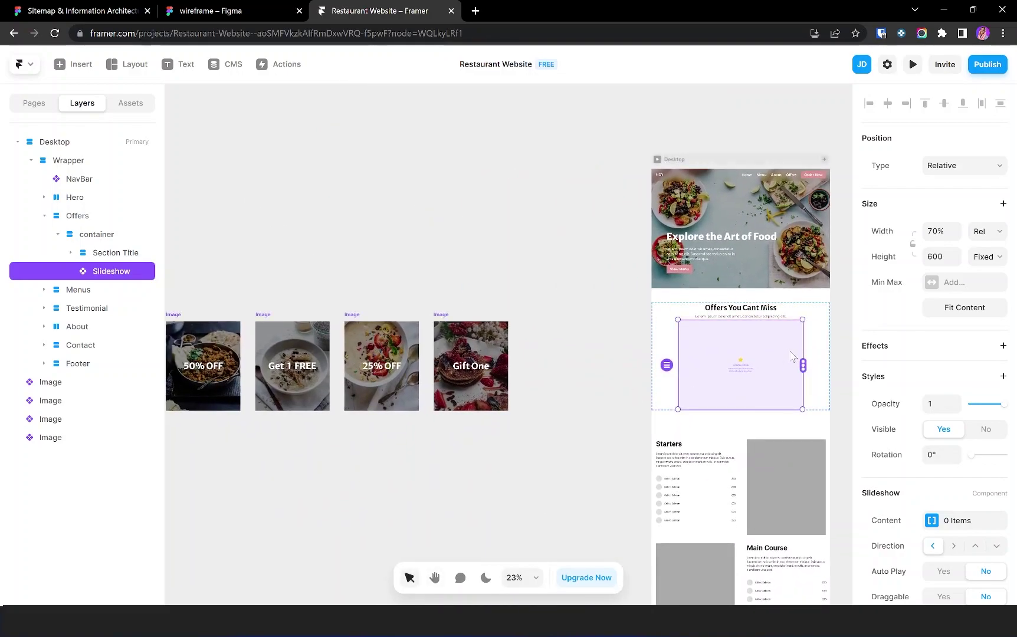
pyautogui.moveTo(802, 366); pyautogui.dragTo(230, 377)
pyautogui.moveTo(802, 365); pyautogui.dragTo(292, 367)
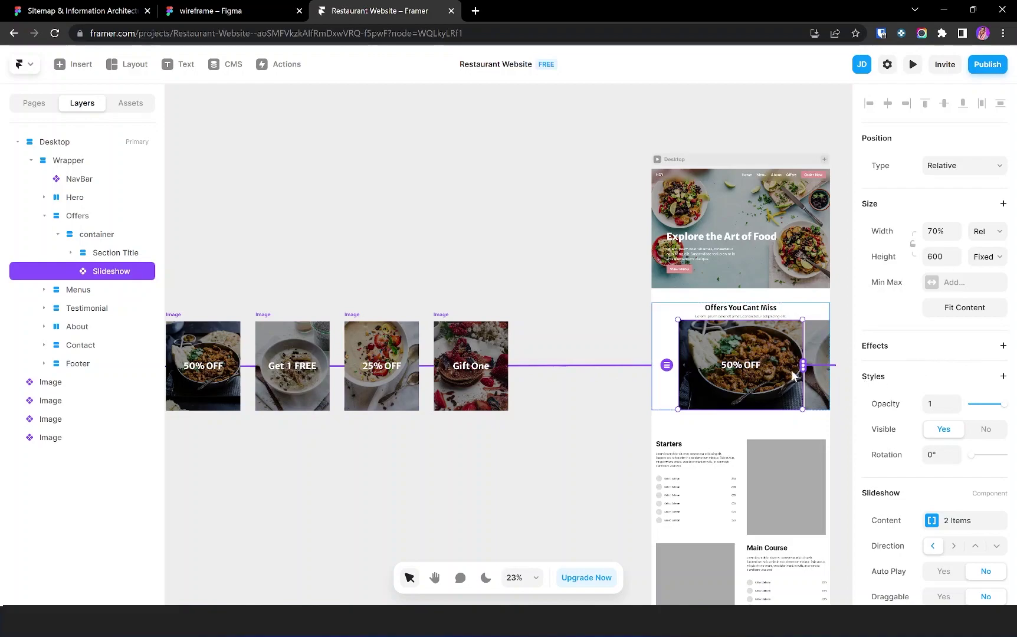
pyautogui.moveTo(802, 366); pyautogui.dragTo(407, 378)
pyautogui.moveTo(803, 365); pyautogui.dragTo(487, 386)
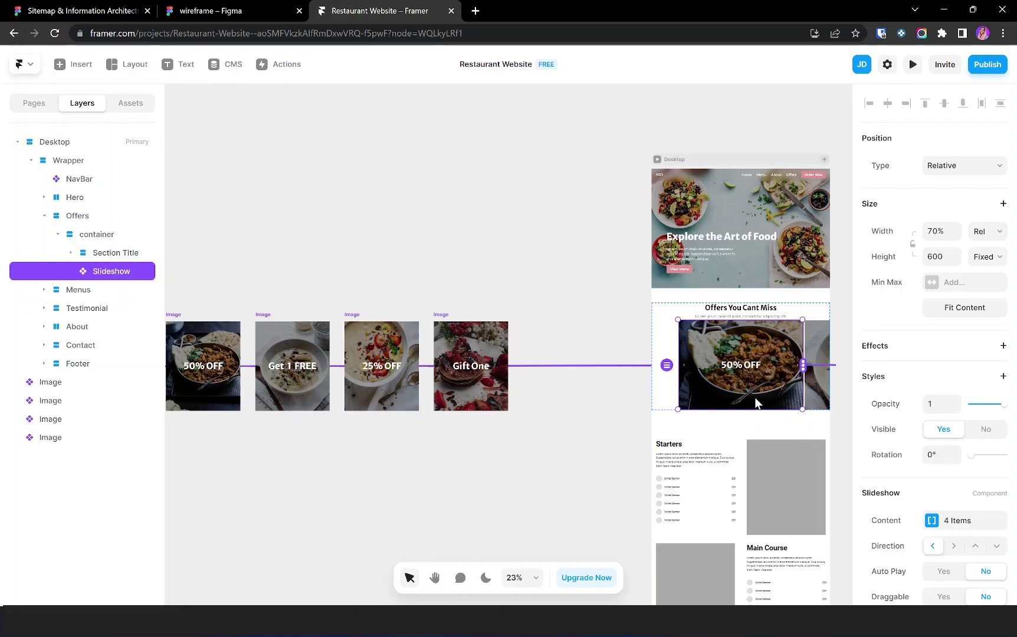
# - Set the slideshow's effects to an opacity of 0.5 and a scale of 0.9
pyautogui.scroll(-2, 933, 495)
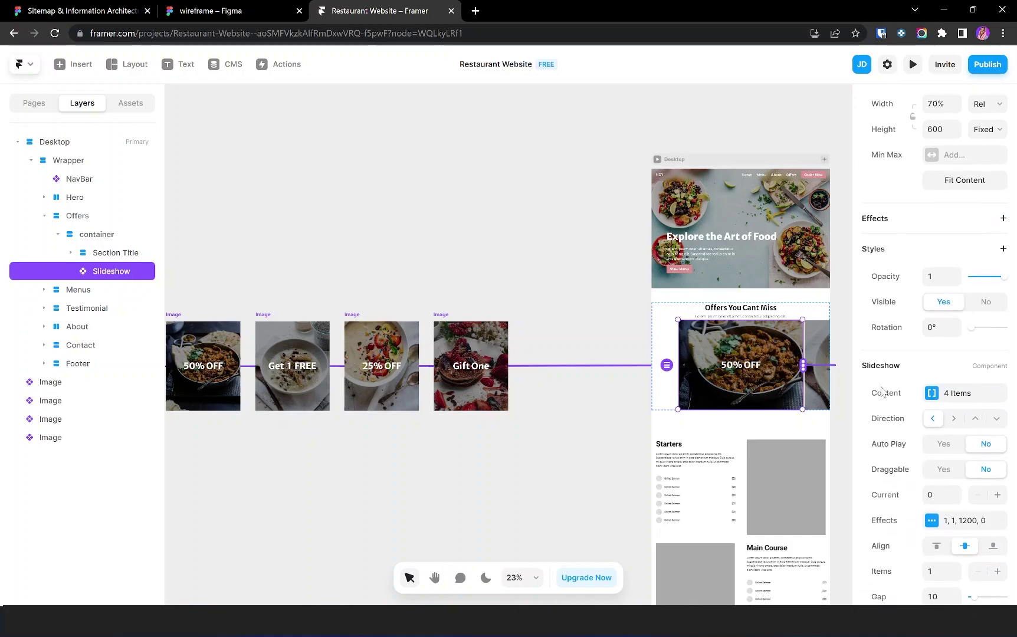
pyautogui.scroll(-1, 887, 513)
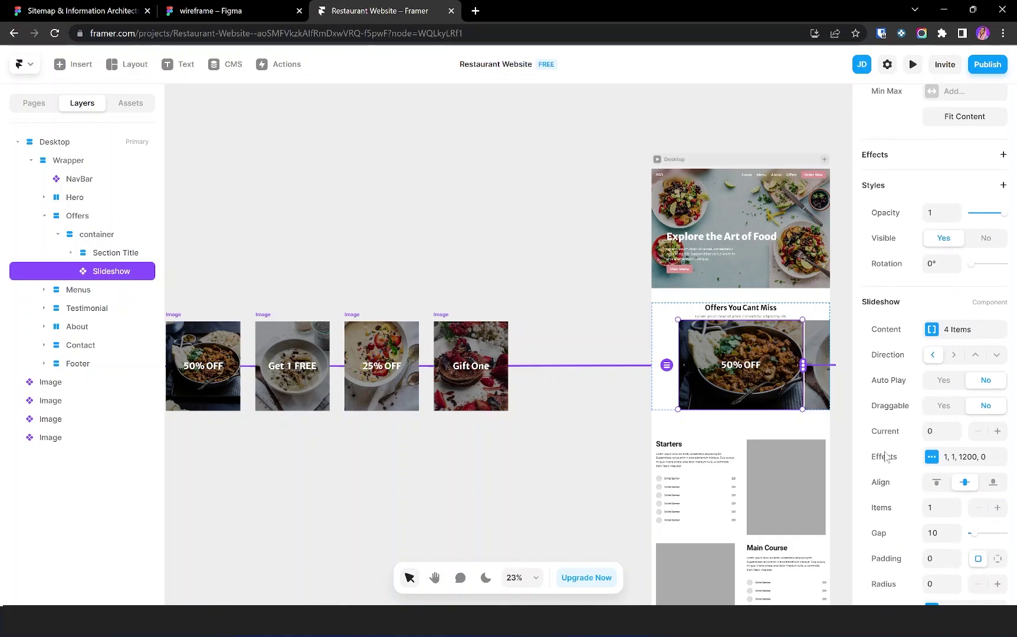
pyautogui.click(930, 460)
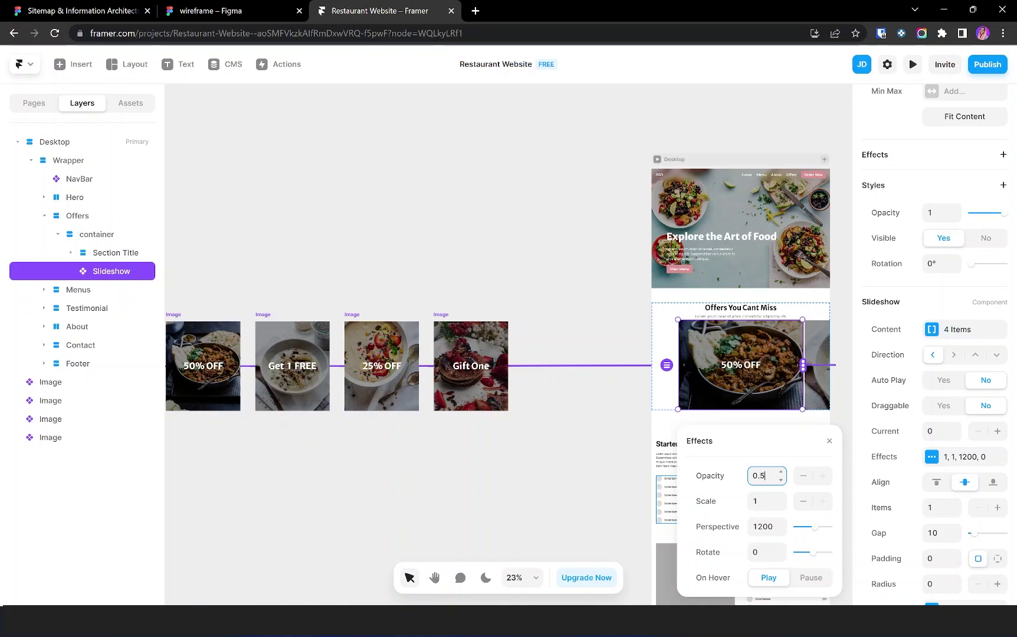
pyautogui.press('Tab')
pyautogui.write('0.9')
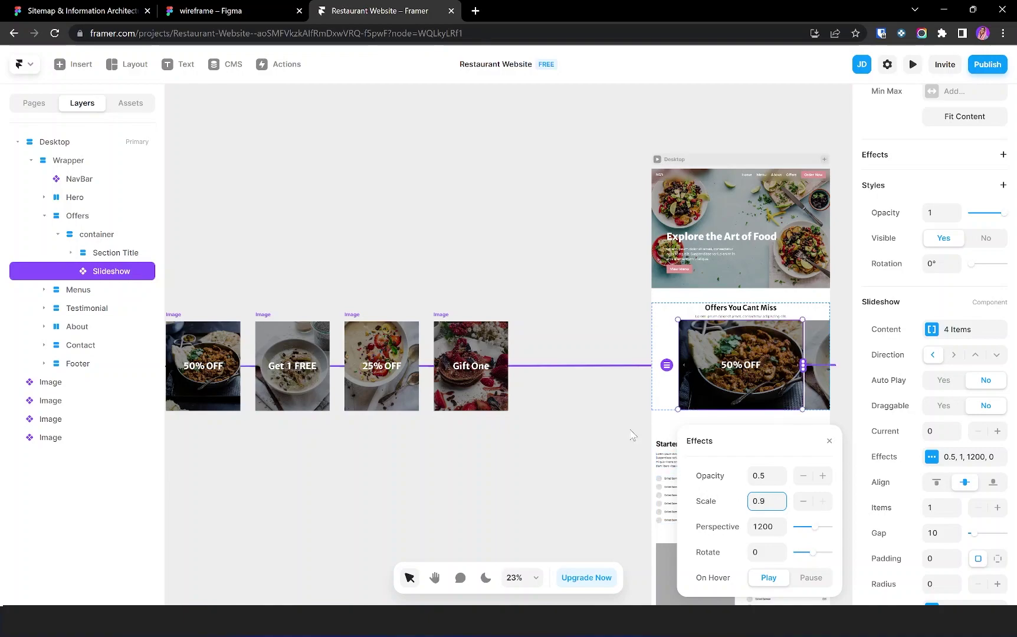
pyautogui.press('Escape')
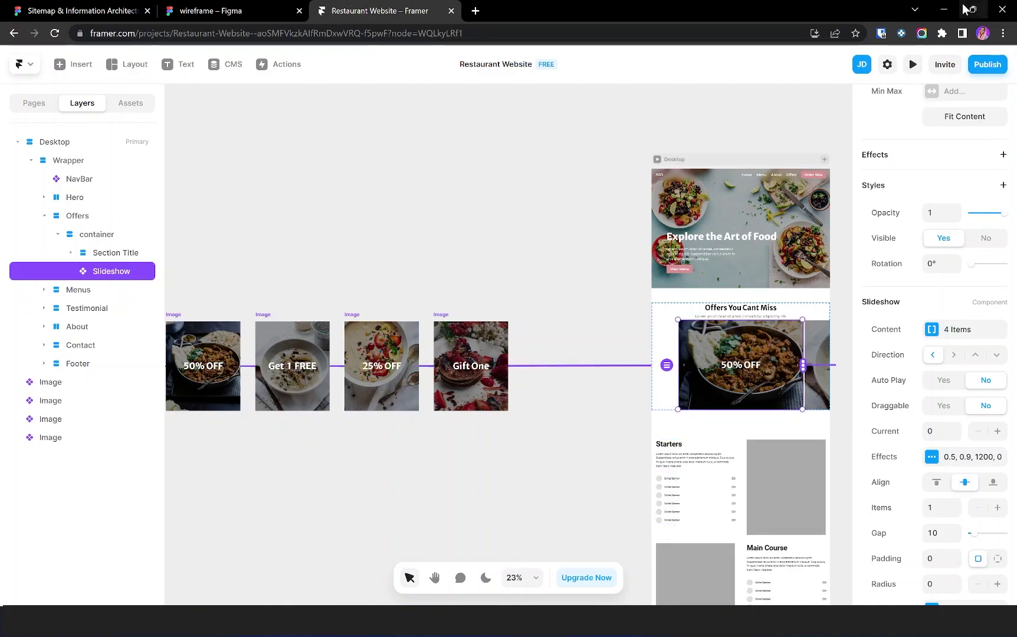
# - Preview the page, advance through the slides in the Offers section, and return to the editor
pyautogui.click(912, 64)
pyautogui.scroll(-6, 593, 358)
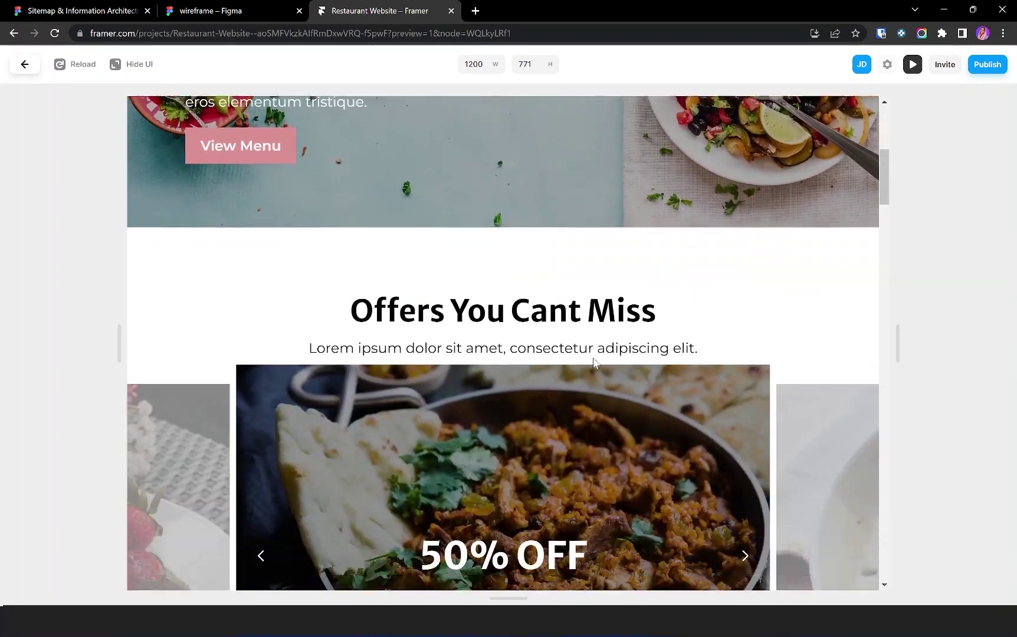
pyautogui.click(744, 369)
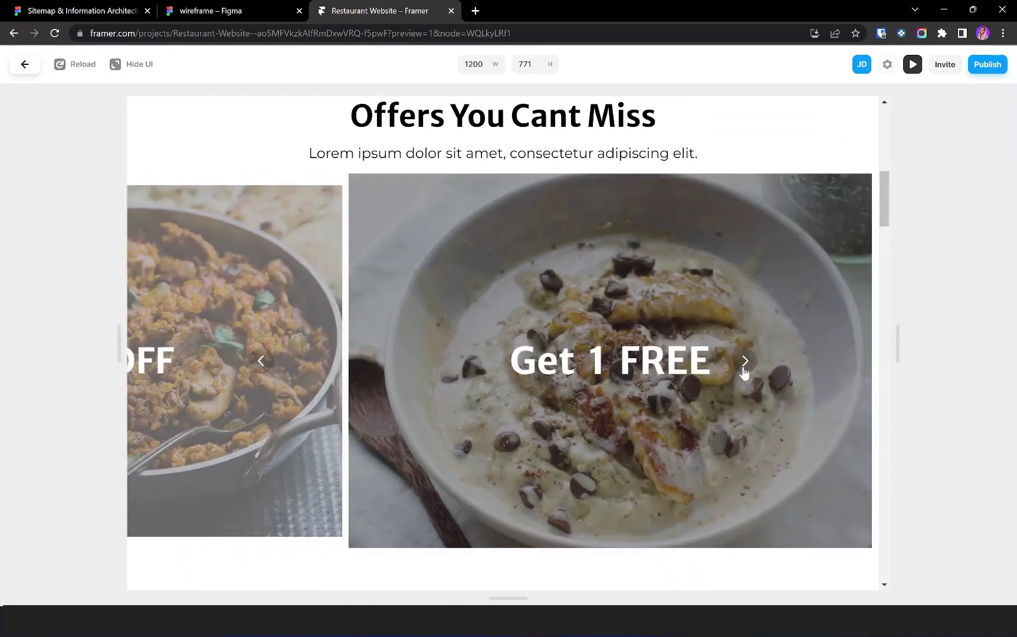
pyautogui.click(744, 369)
pyautogui.press('Escape')
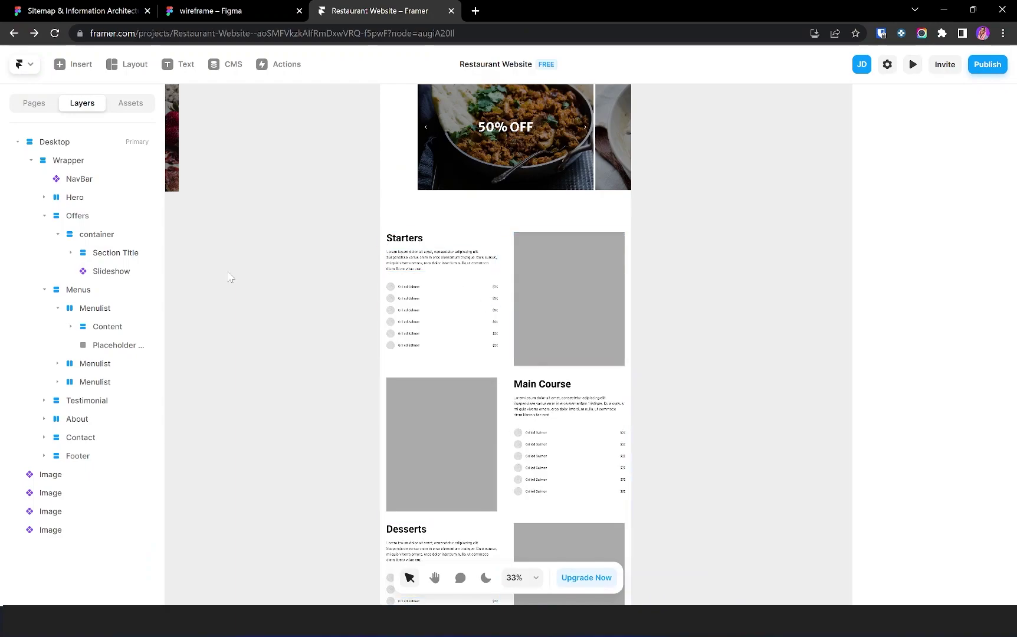
# - Fill the placeholder beside Starters in the Menus section with the photo of the berry-topped chocolate cake
pyautogui.click(44, 215)
pyautogui.click(50, 238)
pyautogui.click(45, 236)
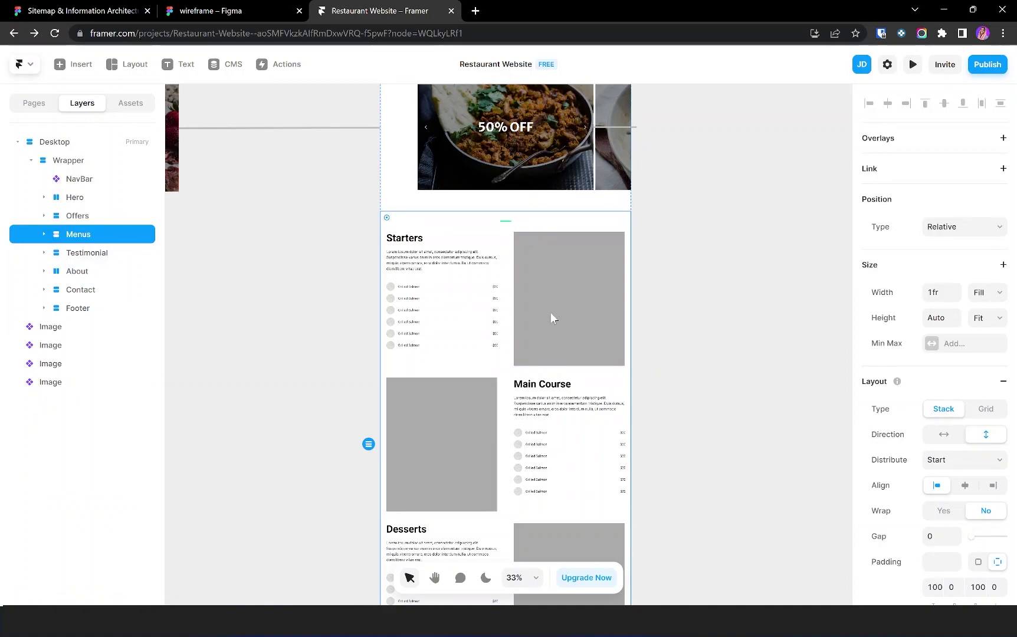
pyautogui.click(551, 312)
pyautogui.doubleClick(550, 312)
pyautogui.click(759, 421)
pyautogui.doubleClick(423, 129)
# - Fill the Main Course placeholder with the shrimp and rice photo and the Desserts placeholder with the caramel-drizzled ice cream photo
pyautogui.click(458, 443)
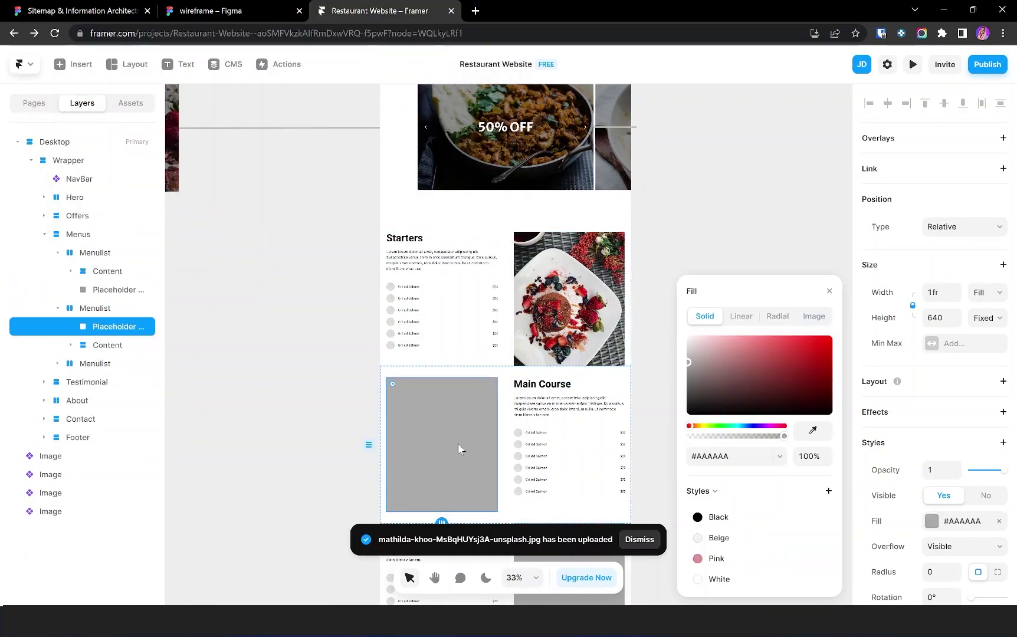
pyautogui.click(760, 421)
pyautogui.doubleClick(413, 183)
pyautogui.click(569, 483)
pyautogui.click(764, 424)
pyautogui.doubleClick(302, 102)
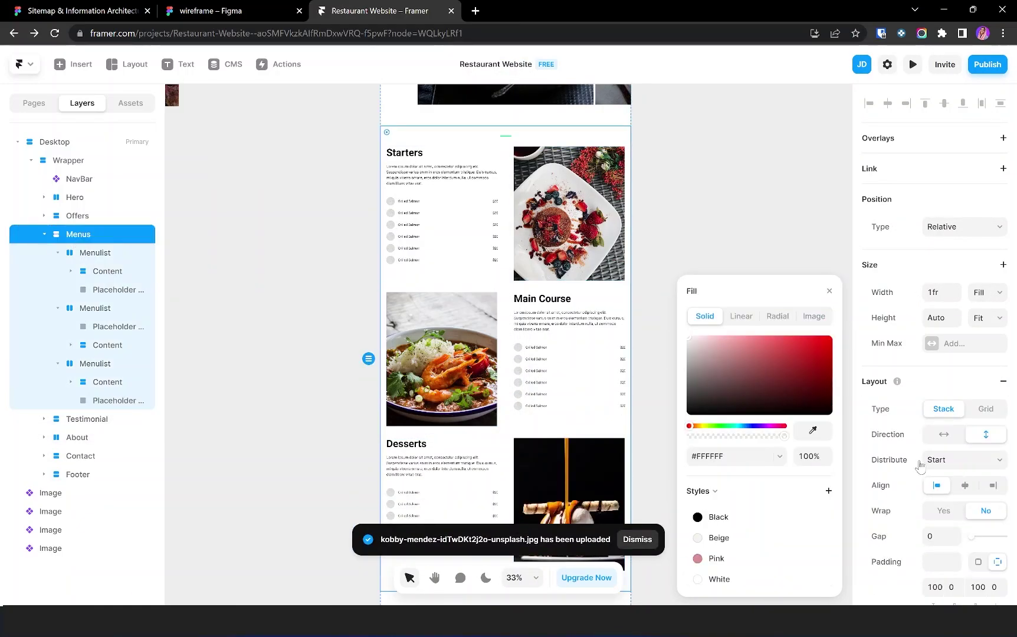
# - Apply the Beige color style to the background of the Menus section and its three Menulist stacks
pyautogui.click(95, 253)
pyautogui.keyDown('shift'); pyautogui.click(95, 308); pyautogui.keyUp('shift')
pyautogui.keyDown('shift'); pyautogui.click(94, 363); pyautogui.keyUp('shift')
pyautogui.click(722, 424)
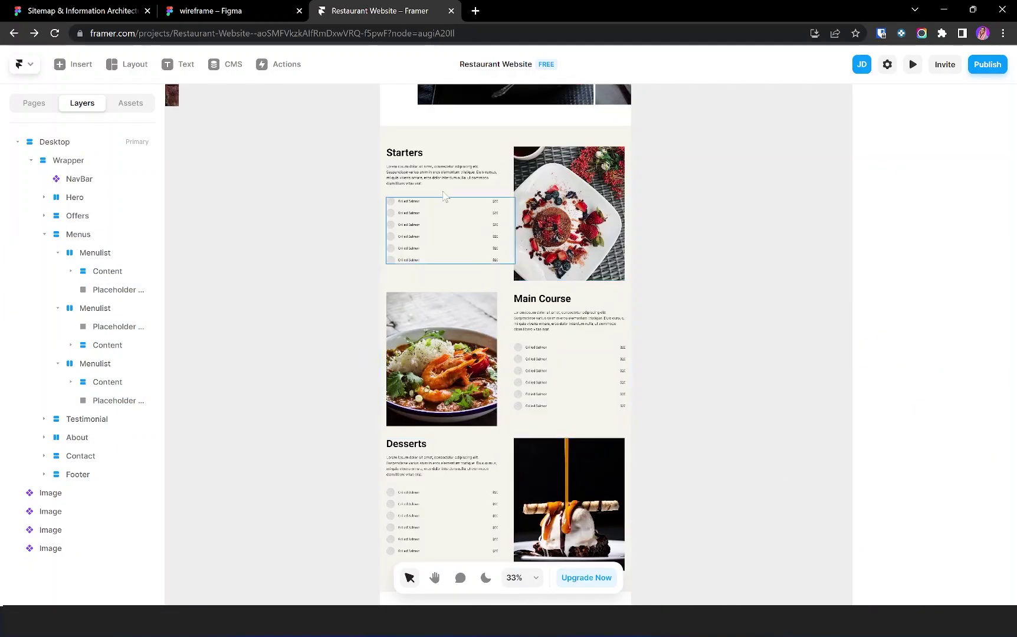
# - Fill the first three circles in the Starters list with the deryn-macey, taylor-kiser-POFG828 and kobby-mendez dish photos
pyautogui.scroll(3, 408, 239)
pyautogui.doubleClick(383, 186)
pyautogui.click(759, 422)
pyautogui.doubleClick(86, 102)
pyautogui.doubleClick(383, 202)
pyautogui.click(759, 422)
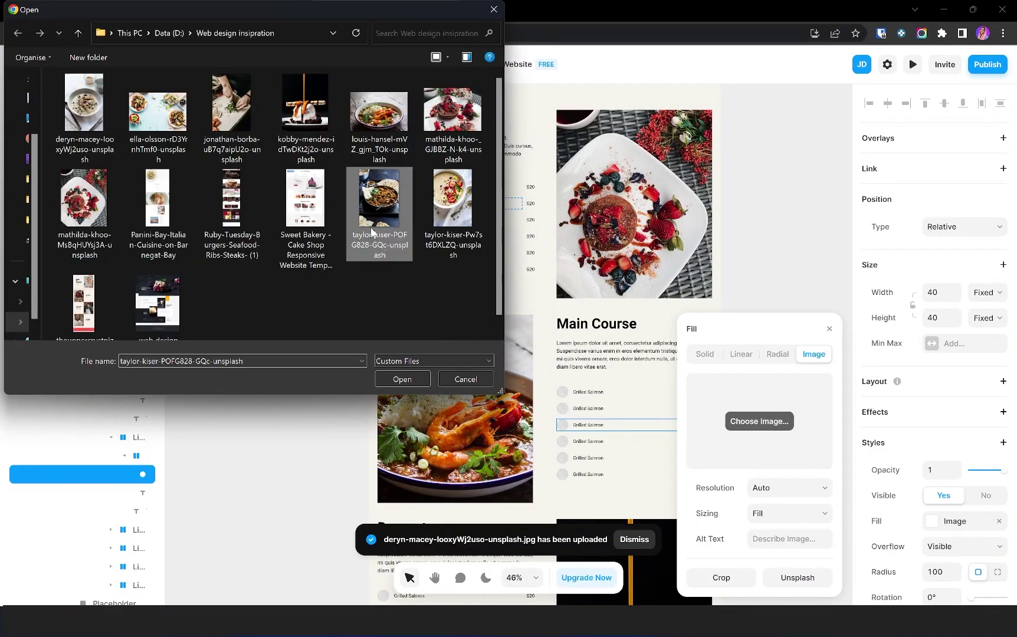
pyautogui.doubleClick(377, 195)
pyautogui.doubleClick(383, 219)
pyautogui.click(760, 421)
pyautogui.doubleClick(304, 102)
# - Fill the last three circles in the Starters list with the deryn-macey, taylor-kiser-Pw7s and louis-hansel dish photos
pyautogui.doubleClick(383, 236)
pyautogui.click(759, 421)
pyautogui.doubleClick(84, 103)
pyautogui.doubleClick(383, 252)
pyautogui.click(759, 422)
pyautogui.doubleClick(453, 198)
pyautogui.doubleClick(562, 408)
pyautogui.click(759, 421)
pyautogui.doubleClick(379, 112)
# - Copy the Starters dish list and paste it over the lists in the Main Course and Desserts blocks
pyautogui.click(126, 326)
pyautogui.hotkey('ctrl', 'c')
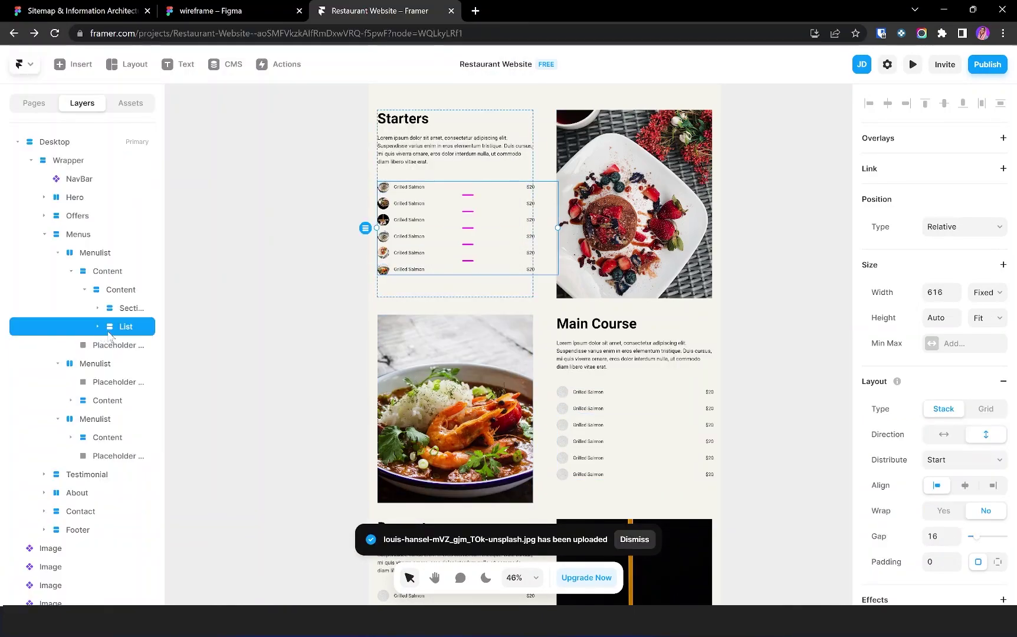
pyautogui.click(126, 456)
pyautogui.hotkey('ctrl', 'v')
pyautogui.click(126, 326)
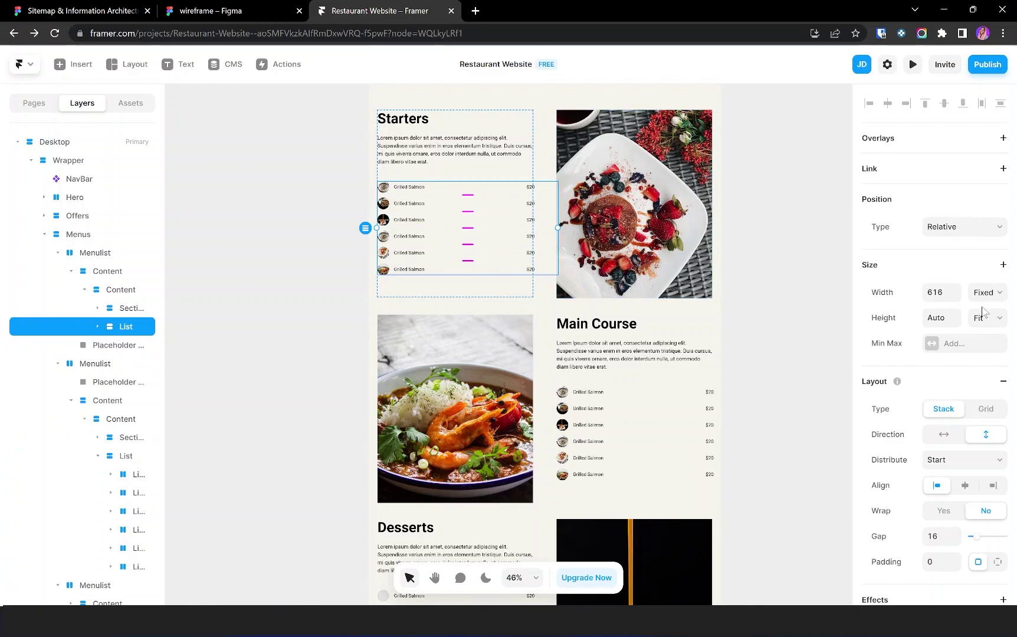
pyautogui.click(125, 456)
pyautogui.scroll(-5, 133, 355)
pyautogui.click(125, 360)
pyautogui.hotkey('ctrl', 'v')
pyautogui.click(743, 422)
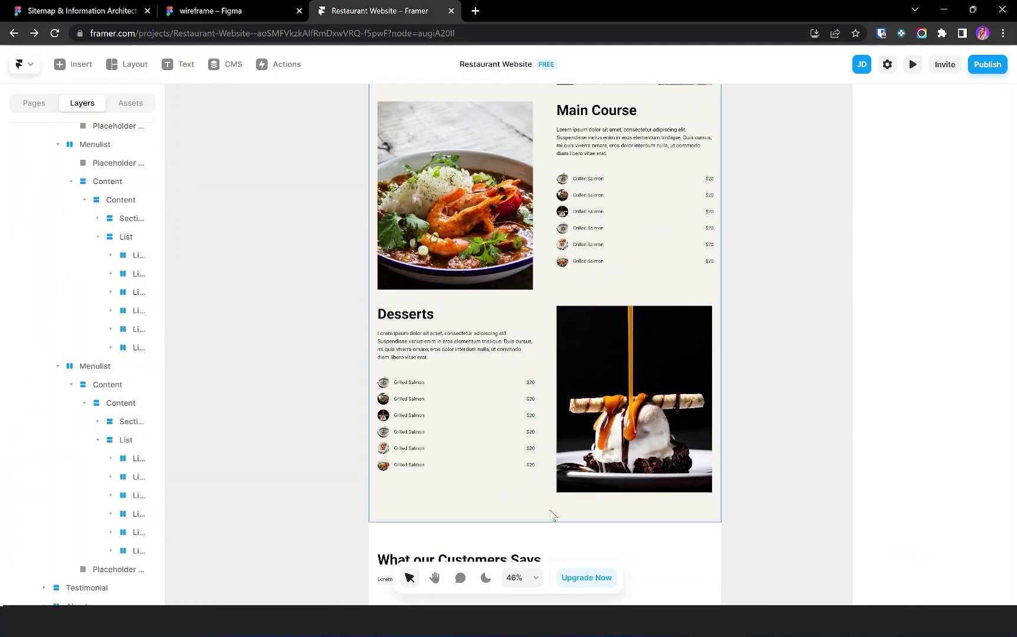
# - Connect the Testimonial section's slideshow to two of the testimonial Column frames beside the page
pyautogui.scroll(-4, 548, 428)
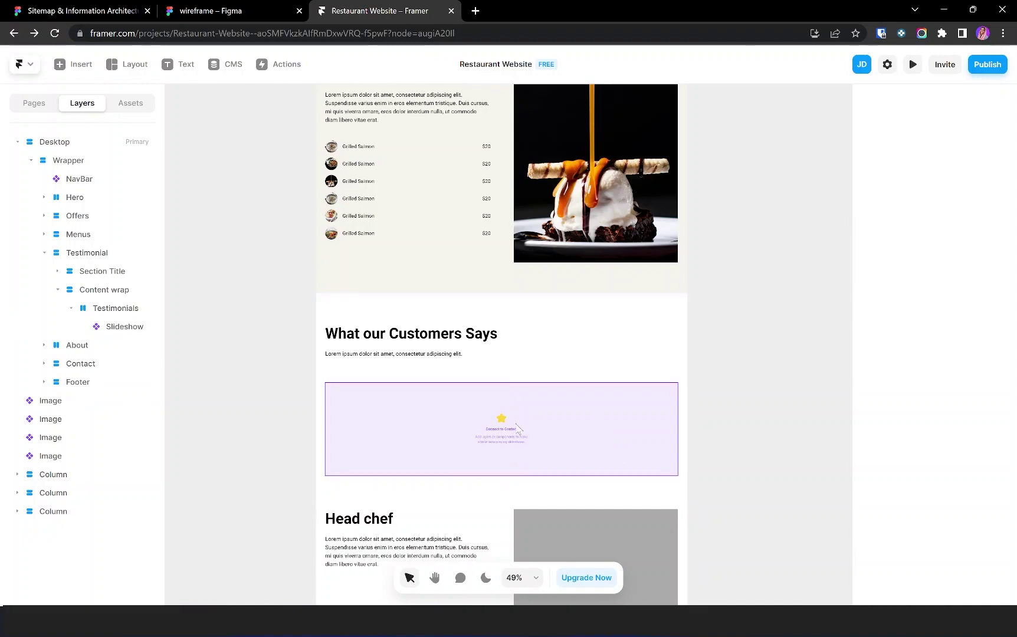
pyautogui.click(514, 440)
pyautogui.scroll(-5, 514, 437)
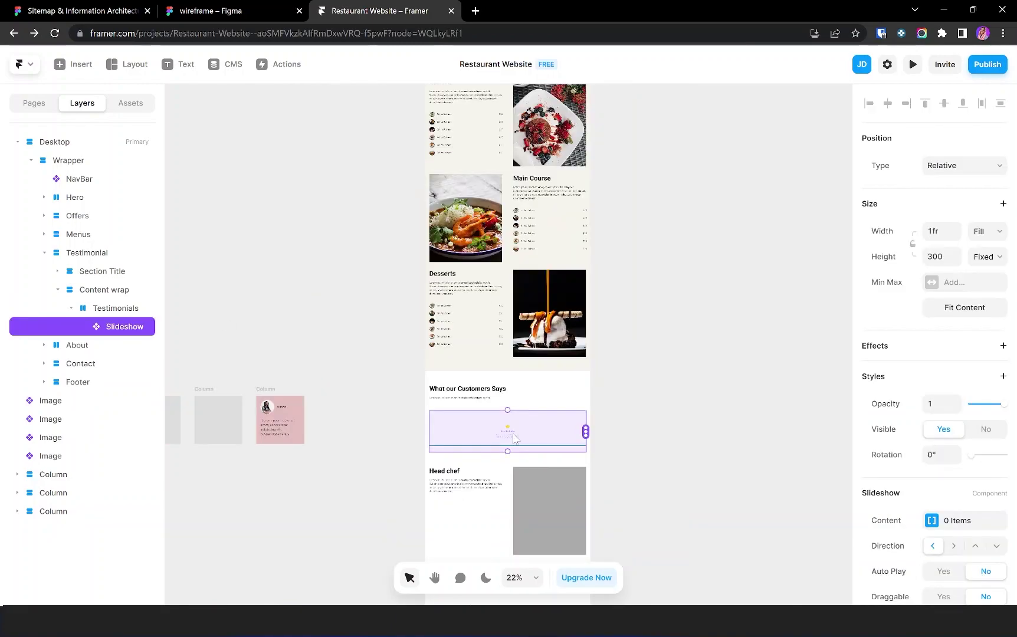
pyautogui.moveTo(586, 432); pyautogui.dragTo(167, 418)
pyautogui.moveTo(586, 432); pyautogui.dragTo(218, 420)
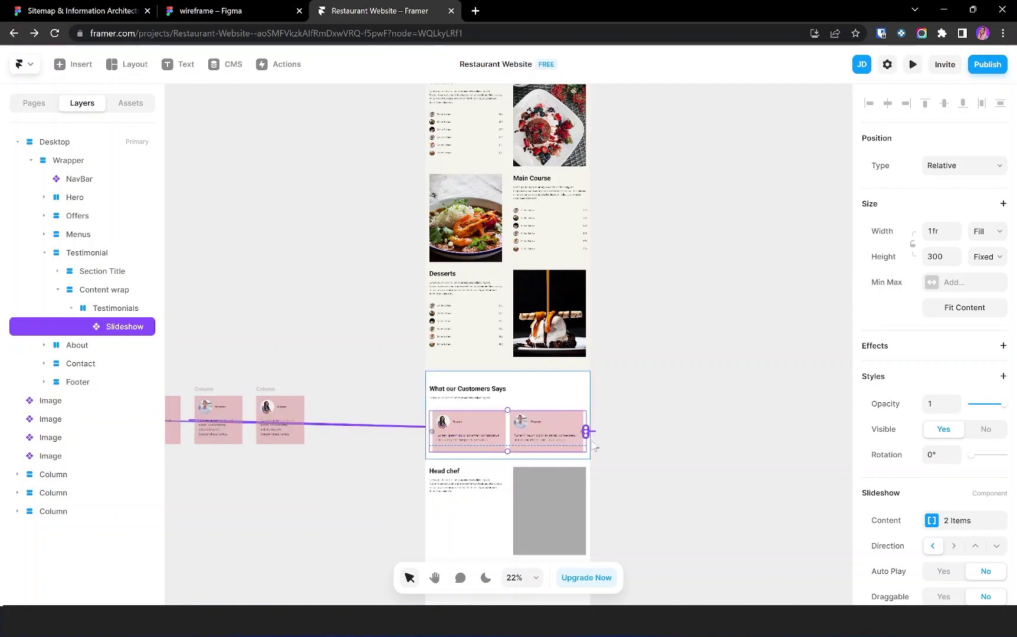
pyautogui.click(659, 493)
# - Fill the placeholder beside Head chef in the About section with the jonathan-borba photo of hands chopping vegetables
pyautogui.scroll(5, 522, 442)
pyautogui.scroll(-2, 527, 463)
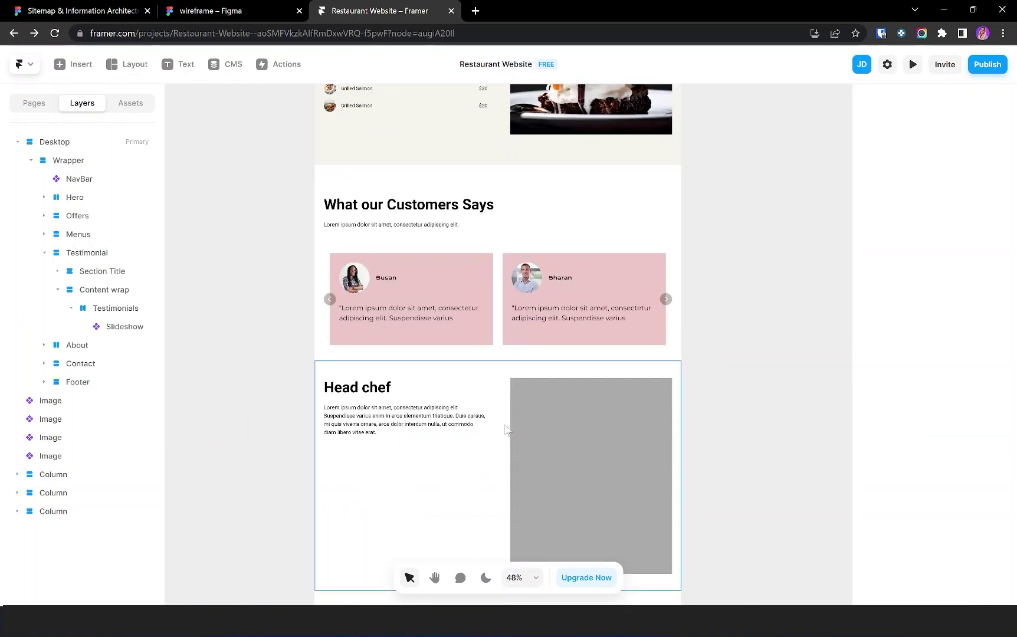
pyautogui.click(590, 472)
pyautogui.click(954, 520)
pyautogui.click(814, 354)
pyautogui.click(760, 421)
pyautogui.click(238, 103)
pyautogui.click(404, 379)
pyautogui.click(828, 329)
# - Apply the Beige color style to the background of the About section
pyautogui.press('Escape')
pyautogui.click(943, 554)
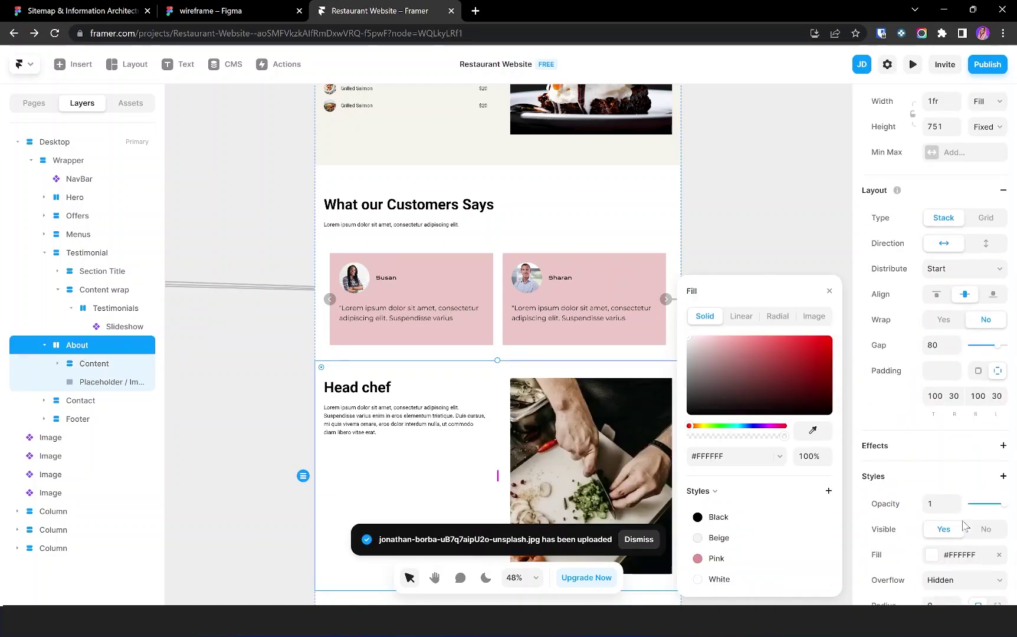
pyautogui.click(717, 538)
pyautogui.click(833, 290)
# - Insert a Formspark form and place it within the Form stack of the Contact section
pyautogui.scroll(-5, 568, 335)
pyautogui.click(568, 335)
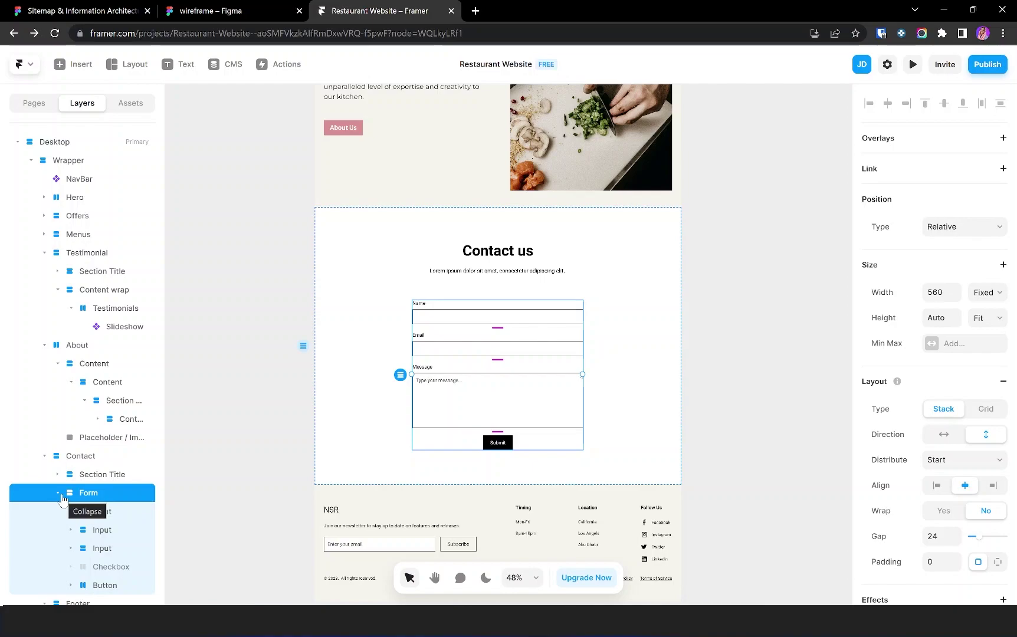
pyautogui.click(81, 65)
pyautogui.write('form')
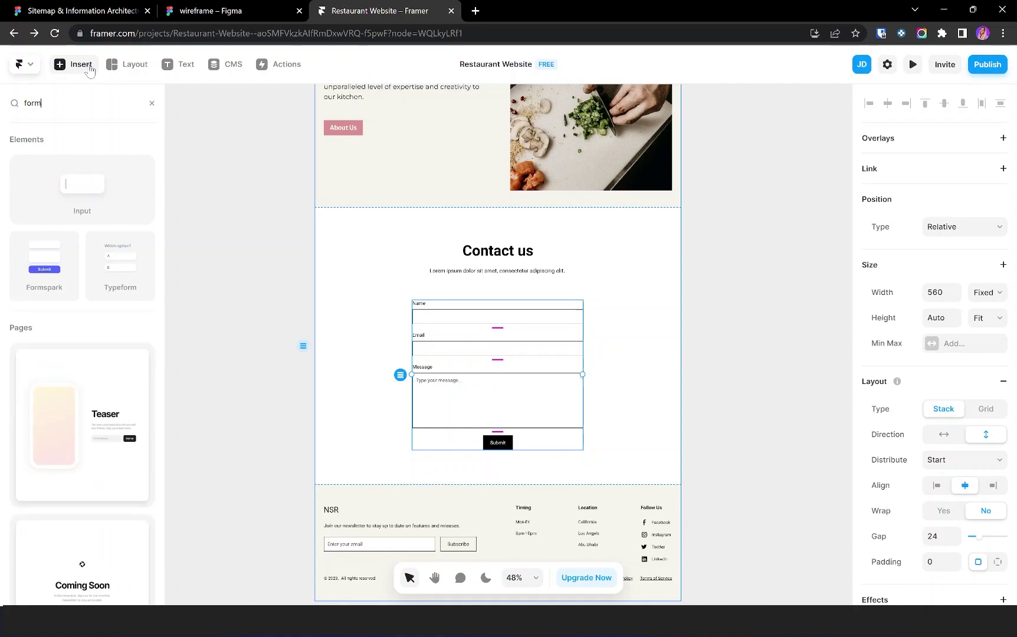
pyautogui.click(34, 268)
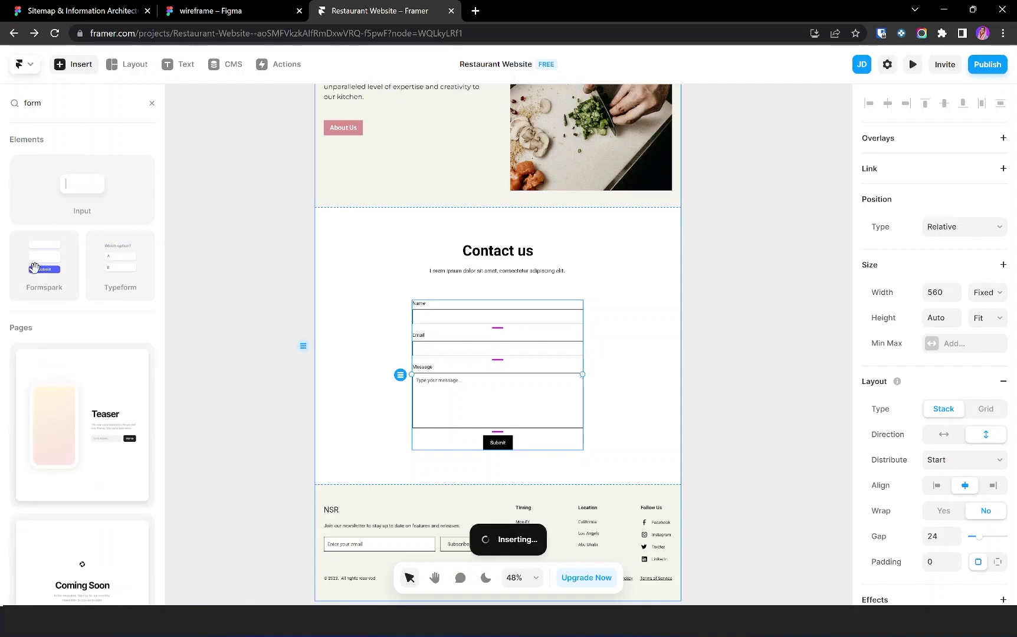
pyautogui.moveTo(507, 348); pyautogui.dragTo(784, 384)
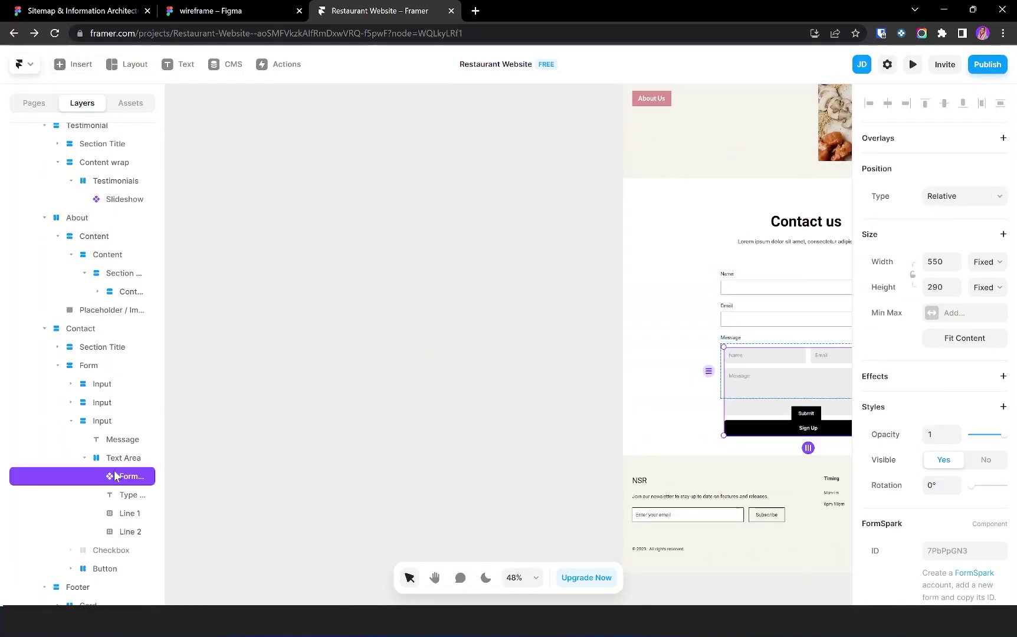
# - Delete the wireframe inputs from the Contact section's Form stack, keeping only the FormSpark component
pyautogui.click(106, 404)
pyautogui.press('Delete')
pyautogui.click(112, 403)
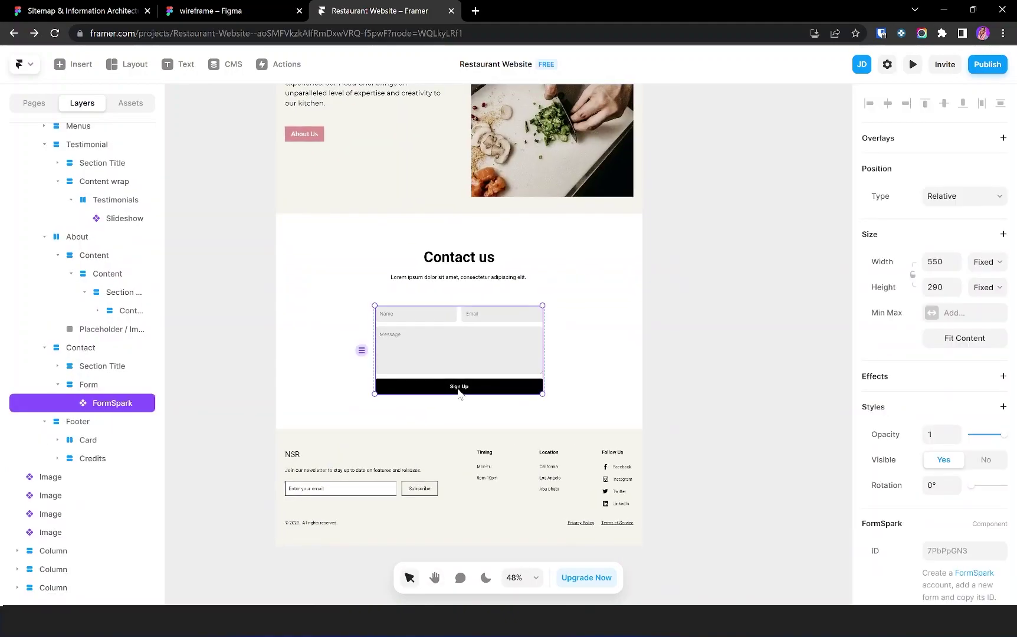
# - Apply the Pink color style to the fill of the FormSpark component's Sign Up button
pyautogui.scroll(-2, 961, 433)
pyautogui.click(955, 460)
pyautogui.click(758, 520)
pyautogui.click(715, 557)
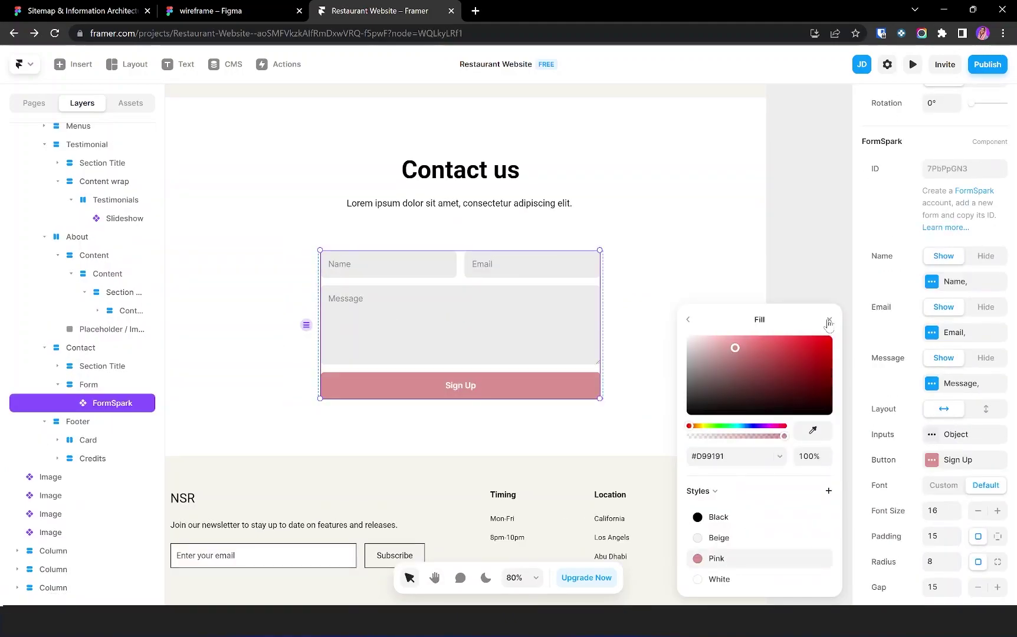
pyautogui.press('Escape')
# - Apply the Small Title text style to the dish names and prices in the menu lists
pyautogui.scroll(-5, 631, 268)
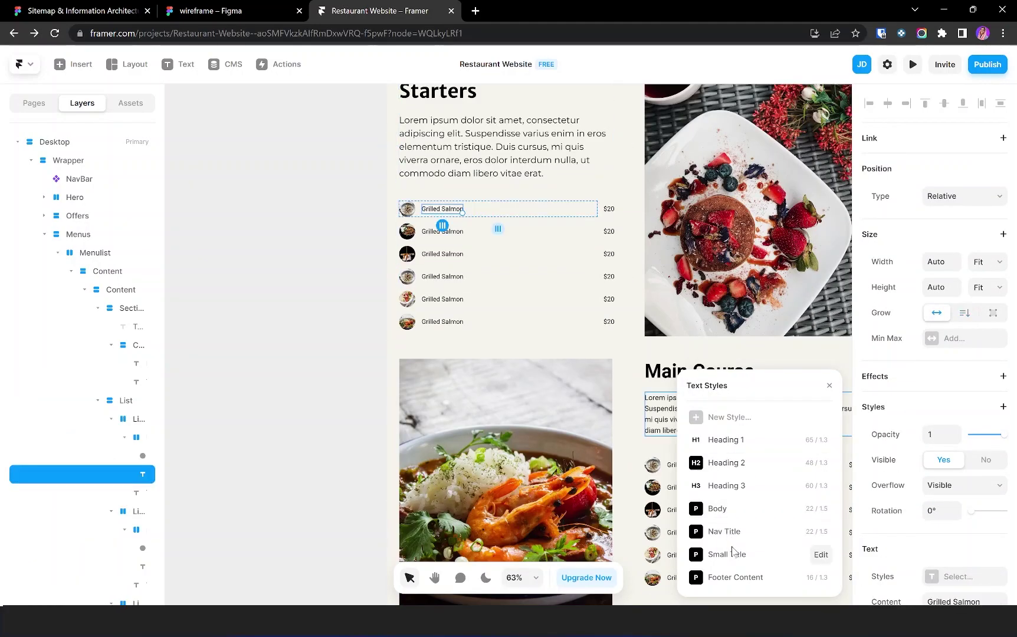
pyautogui.click(727, 554)
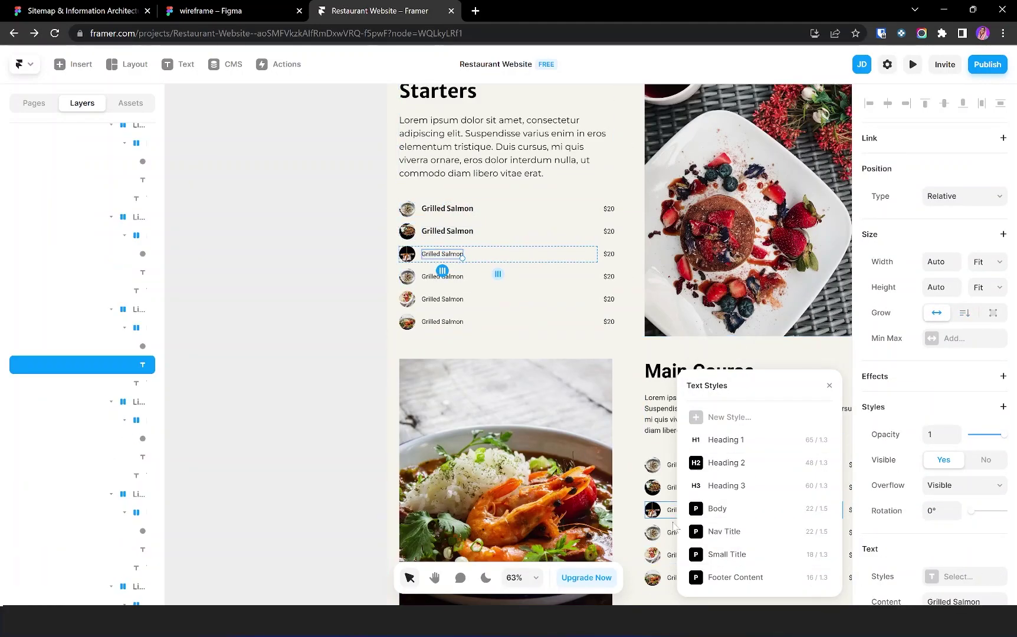
pyautogui.hotkey('shift', '1')
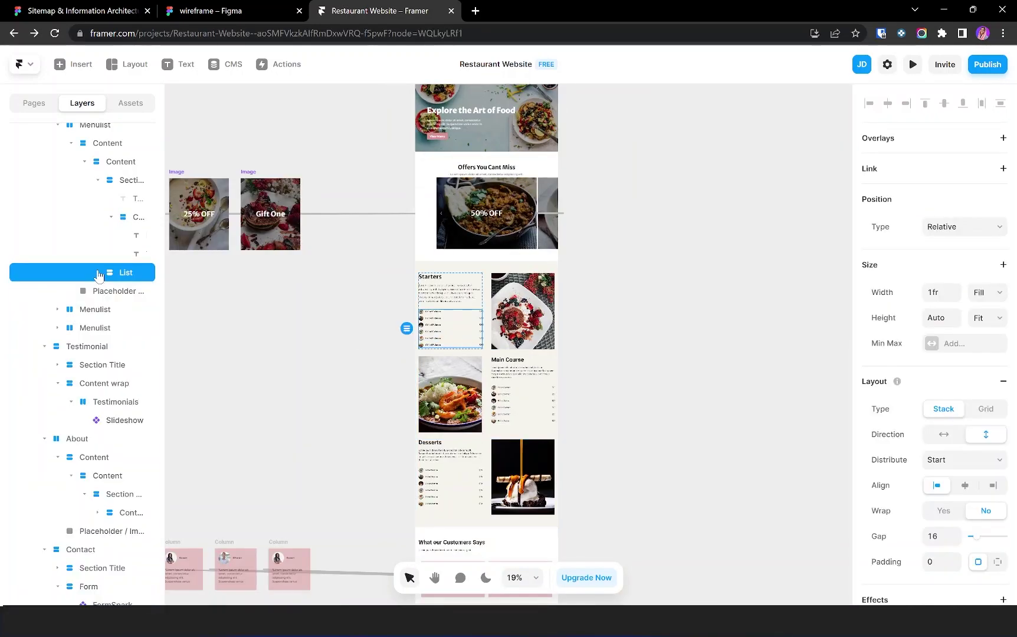
pyautogui.click(118, 365)
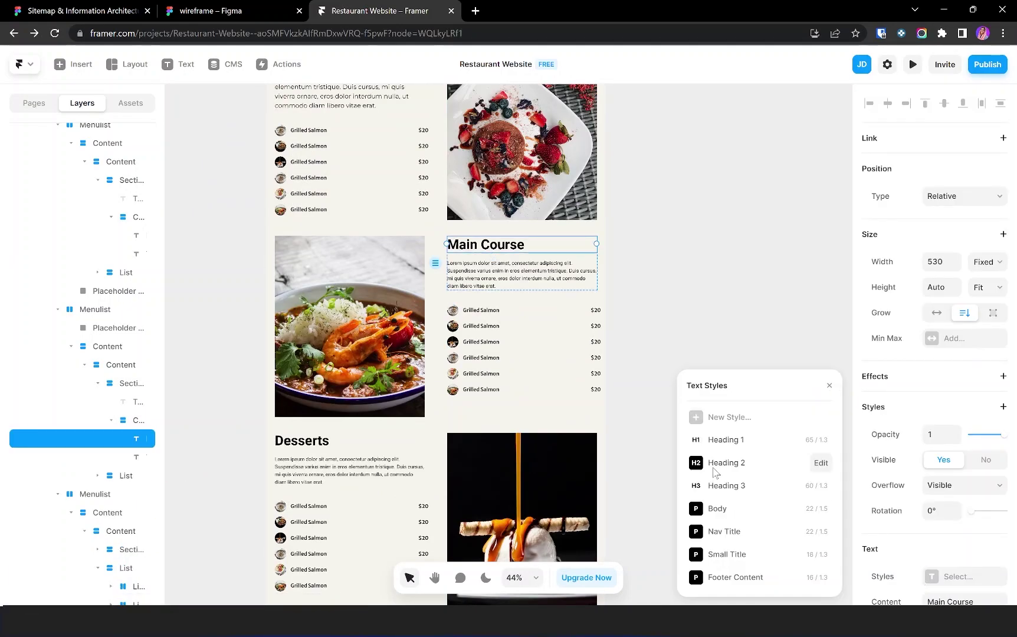
# - Apply Heading 2 to the Desserts and What our Customers Says headings, and Body to the testimonial intro text
pyautogui.click(301, 441)
pyautogui.scroll(-5, 298, 494)
pyautogui.click(307, 342)
pyautogui.click(319, 358)
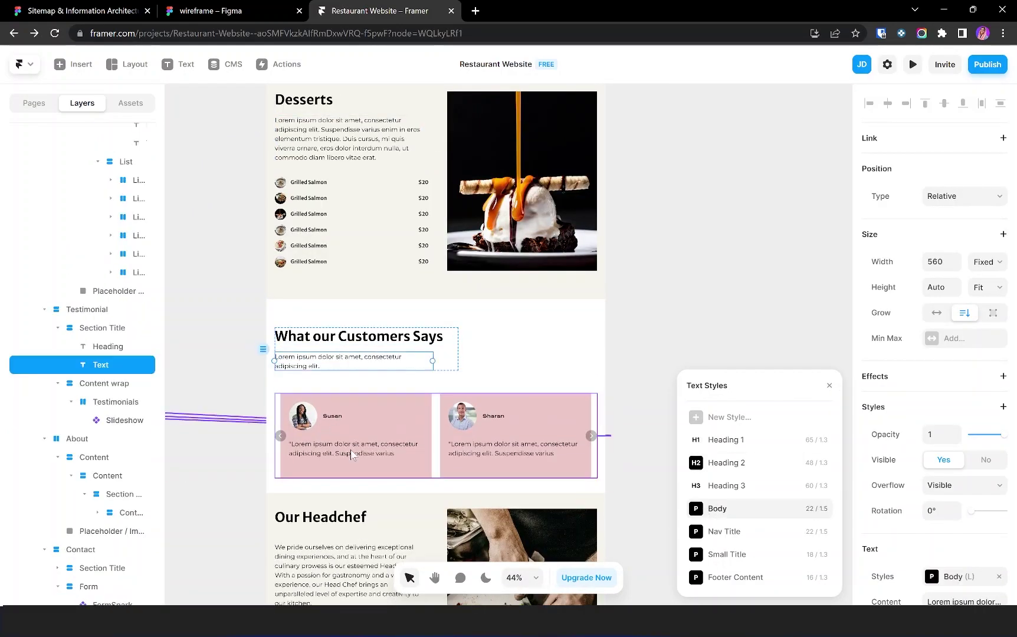
# - Apply the saved text styles to the remaining text in the Contact and Footer sections
pyautogui.scroll(-2, 307, 413)
pyautogui.click(307, 472)
pyautogui.click(301, 510)
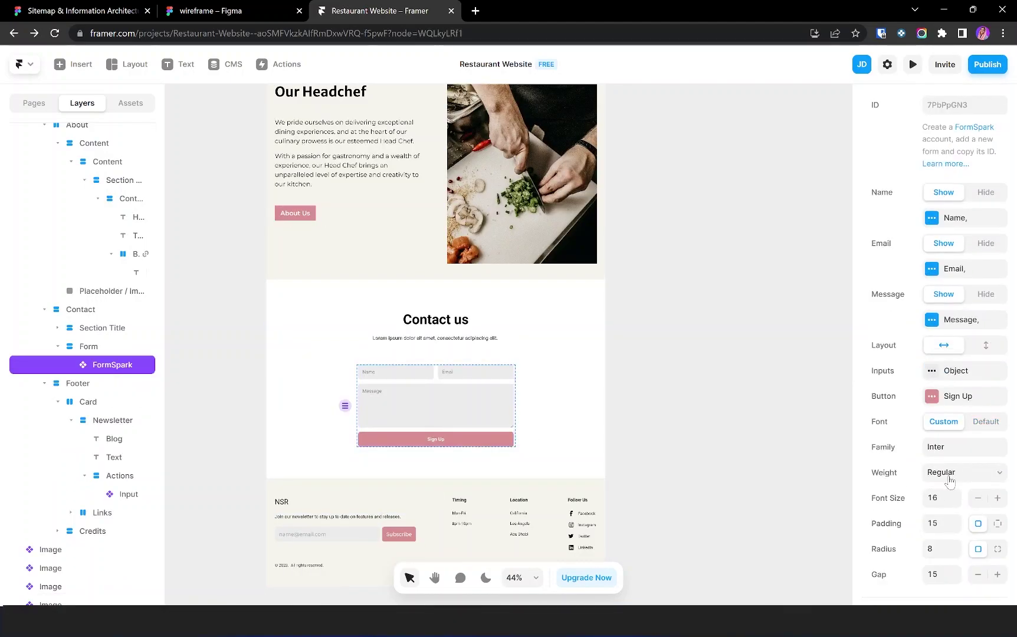
pyautogui.click(331, 516)
pyautogui.scroll(5, 452, 452)
pyautogui.click(438, 442)
pyautogui.keyDown('shift'); pyautogui.click(563, 442); pyautogui.keyUp('shift')
pyautogui.click(937, 359)
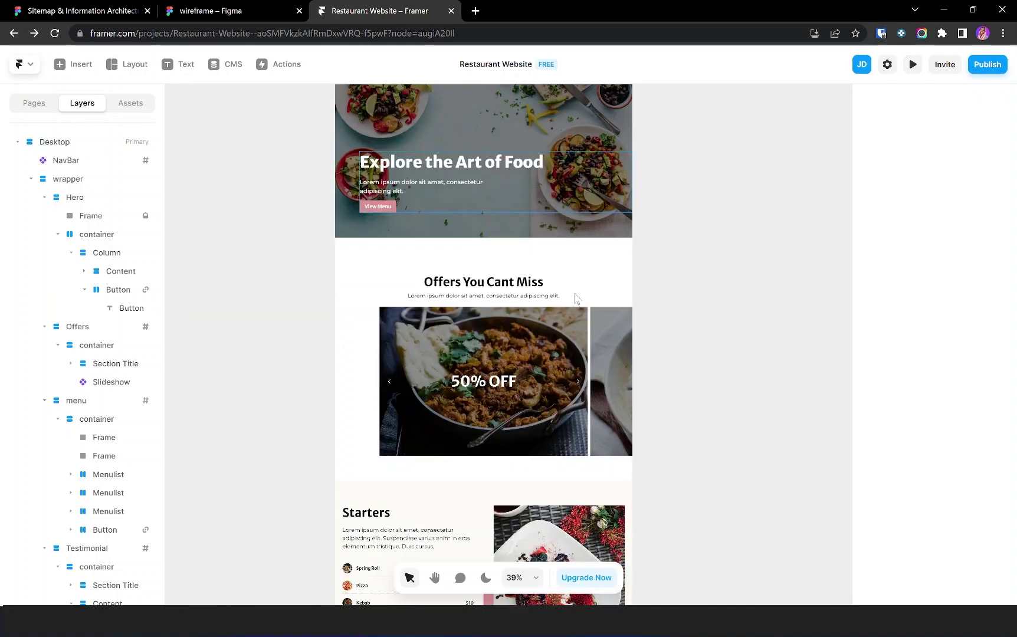
# - Review the styled Desktop page from the Hero down to the Footer and back
pyautogui.scroll(-12, 576, 298)
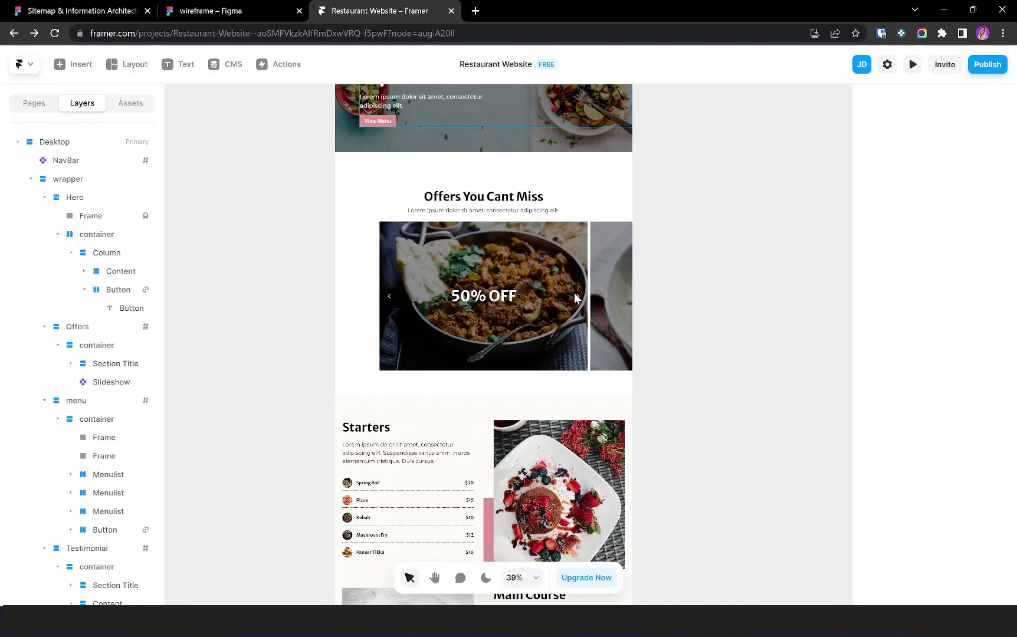
pyautogui.scroll(-8, 577, 298)
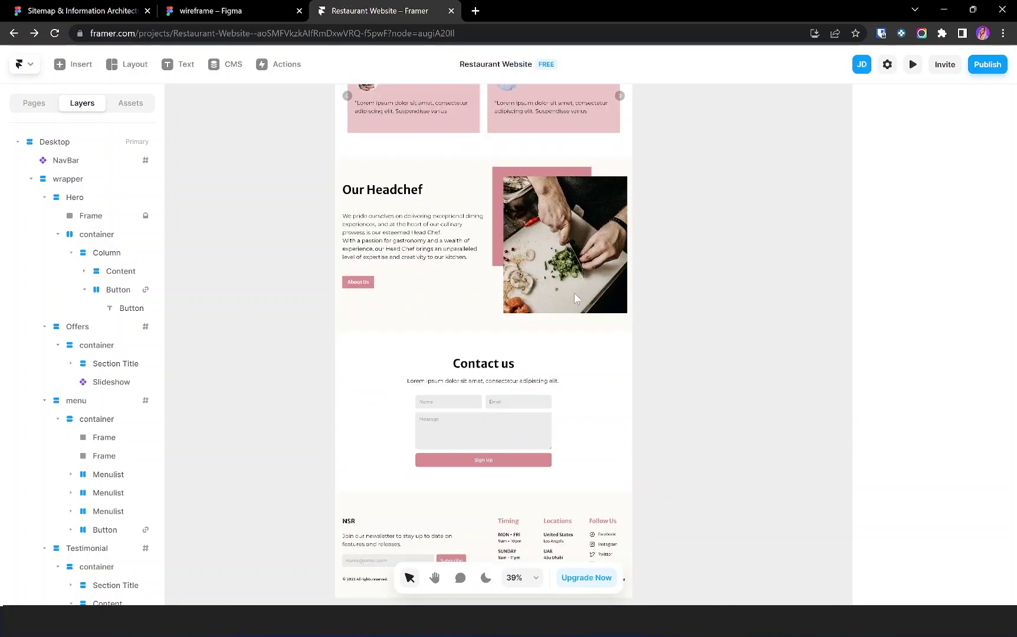
pyautogui.scroll(3, 560, 341)
pyautogui.scroll(-3, 563, 340)
pyautogui.scroll(15, 561, 341)
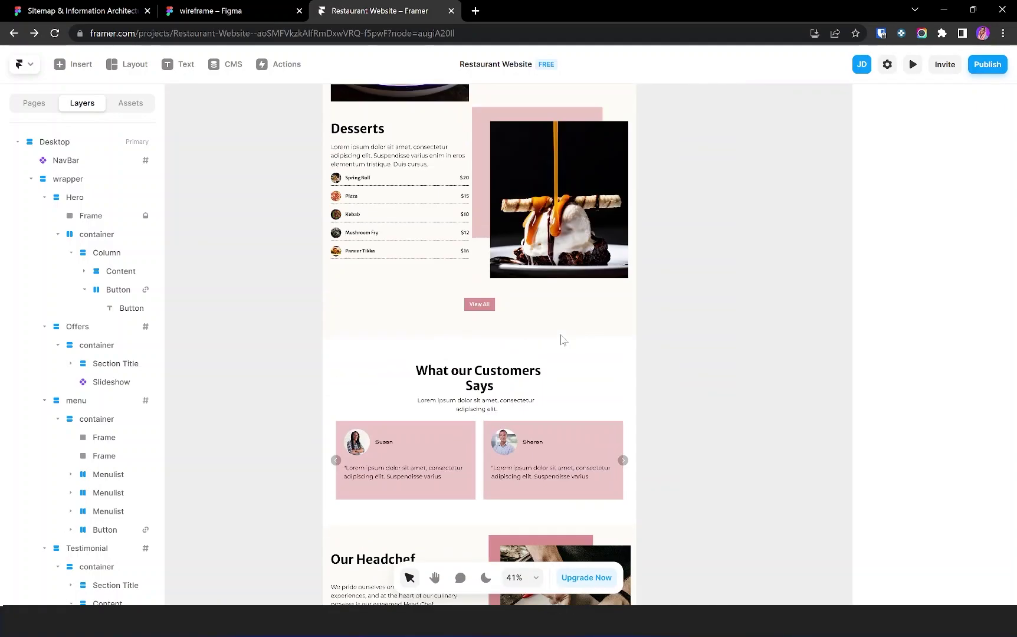
pyautogui.scroll(1, 561, 341)
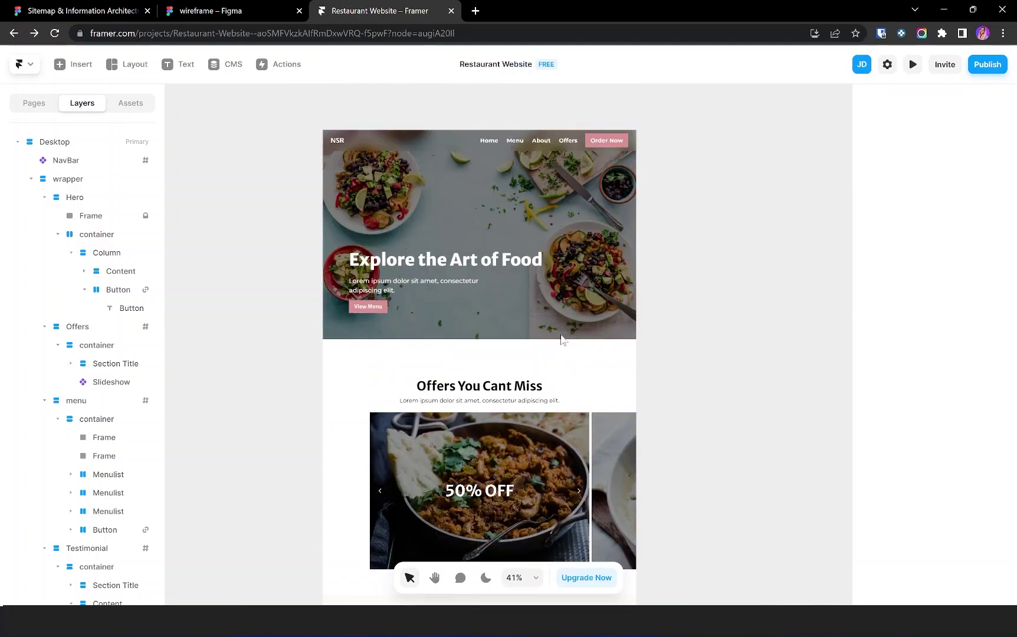
# - Collapse the Desktop wrapper layer and add a Tablet breakpoint, 810 wide, to the page
pyautogui.click(31, 179)
pyautogui.click(66, 160)
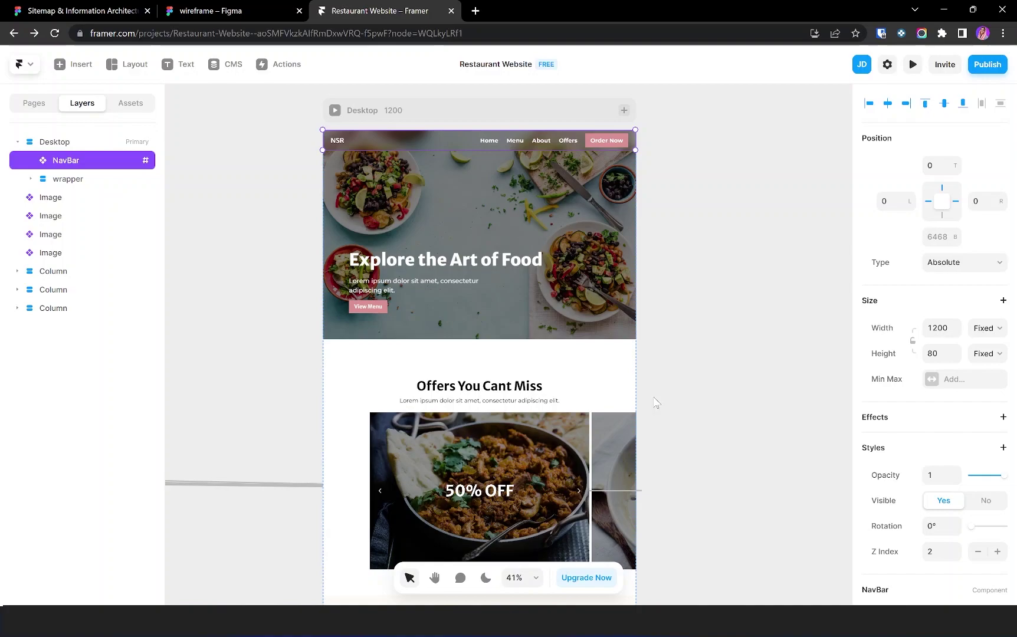
pyautogui.click(656, 403)
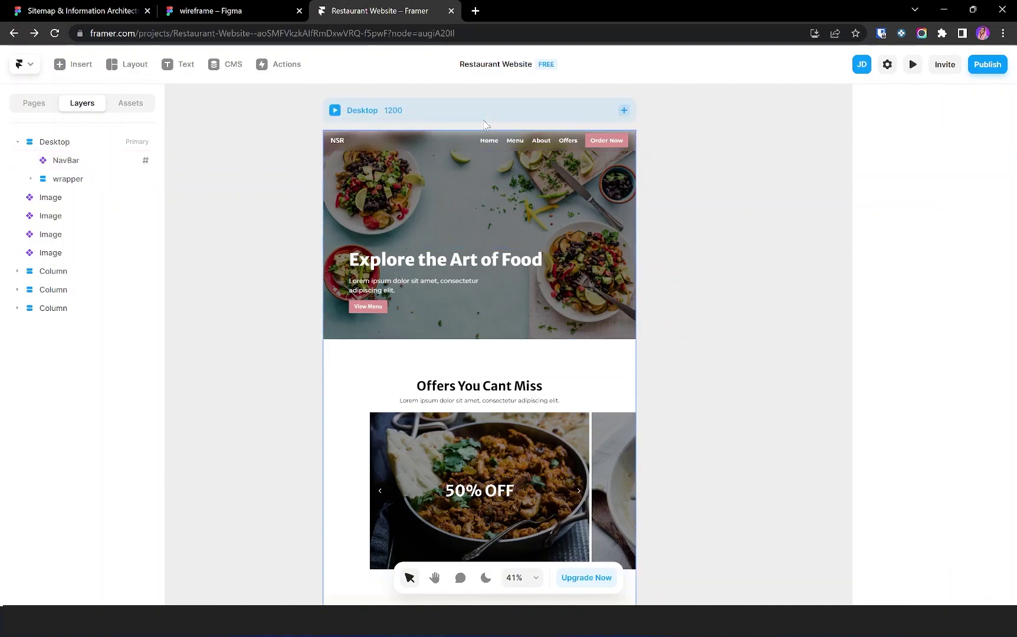
pyautogui.click(624, 112)
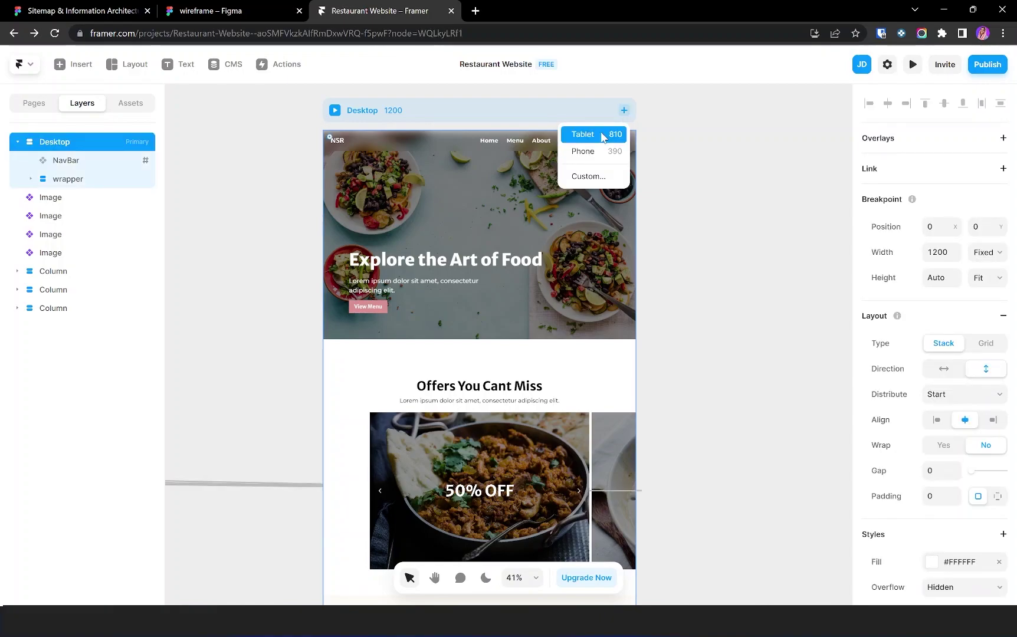
pyautogui.click(601, 135)
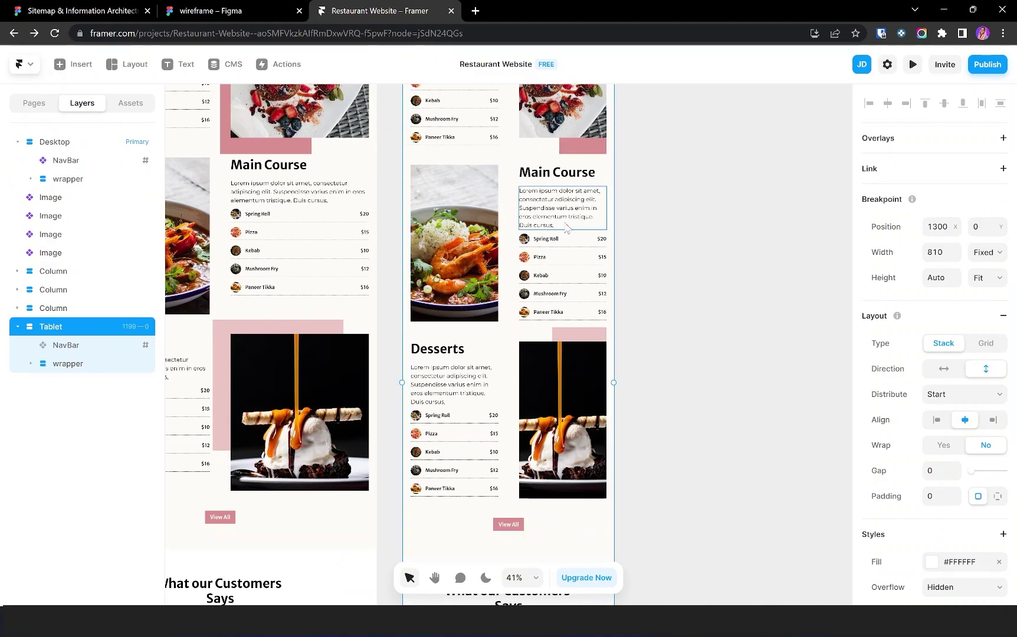
# - Review the Tablet breakpoint's layout through all sections and select its wrapper
pyautogui.scroll(5, 530, 325)
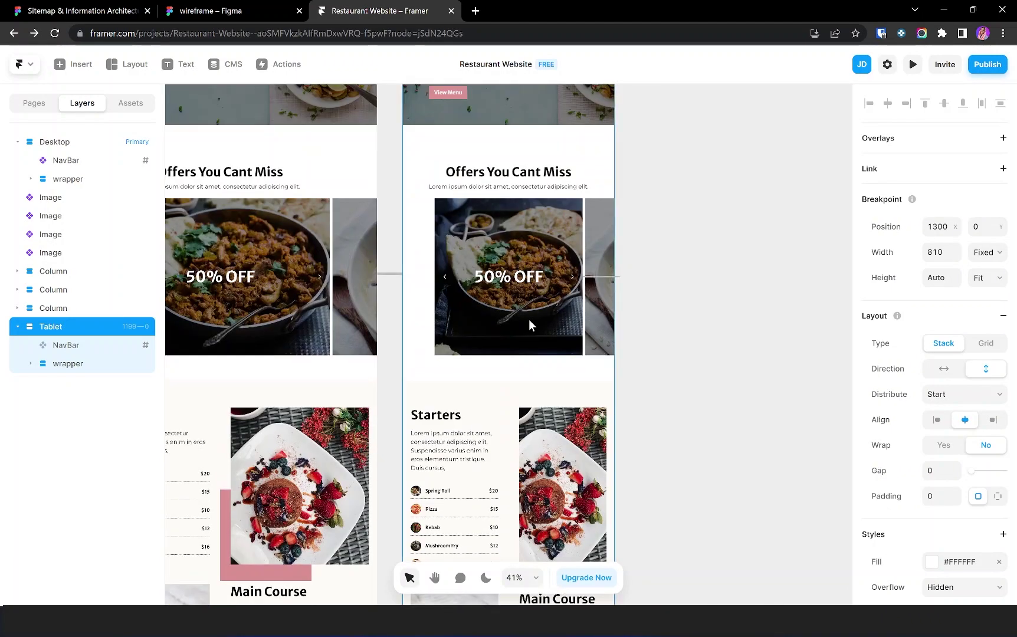
pyautogui.scroll(3, 529, 324)
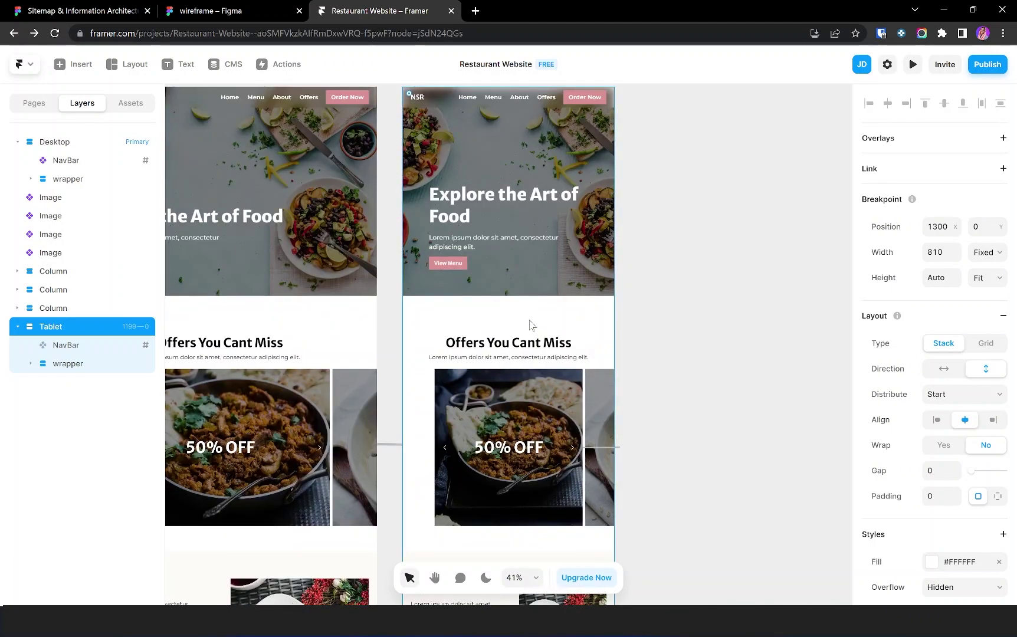
pyautogui.scroll(-12, 529, 324)
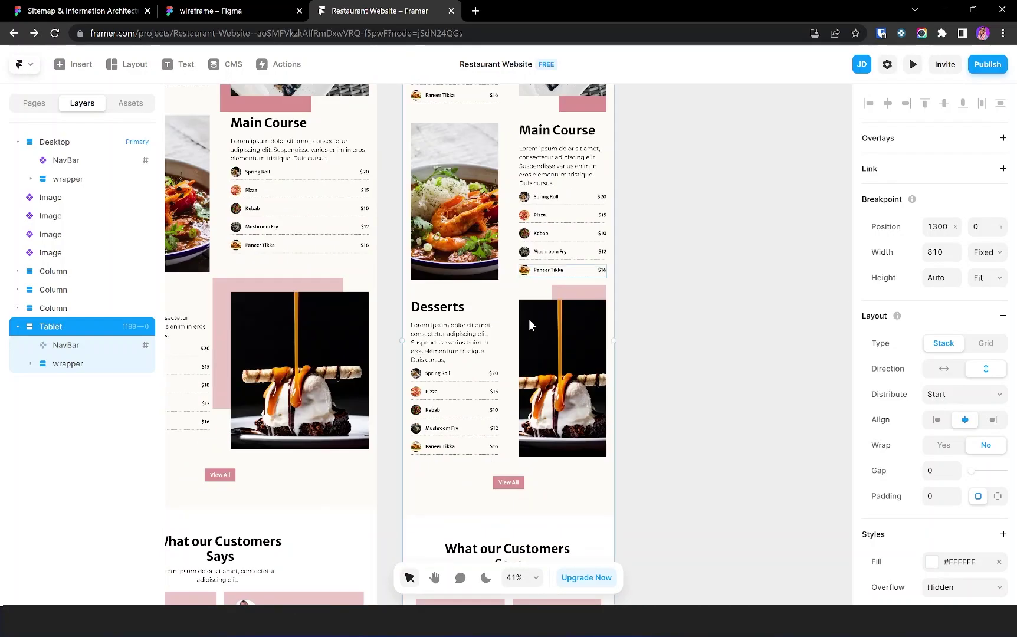
pyautogui.scroll(-5, 529, 324)
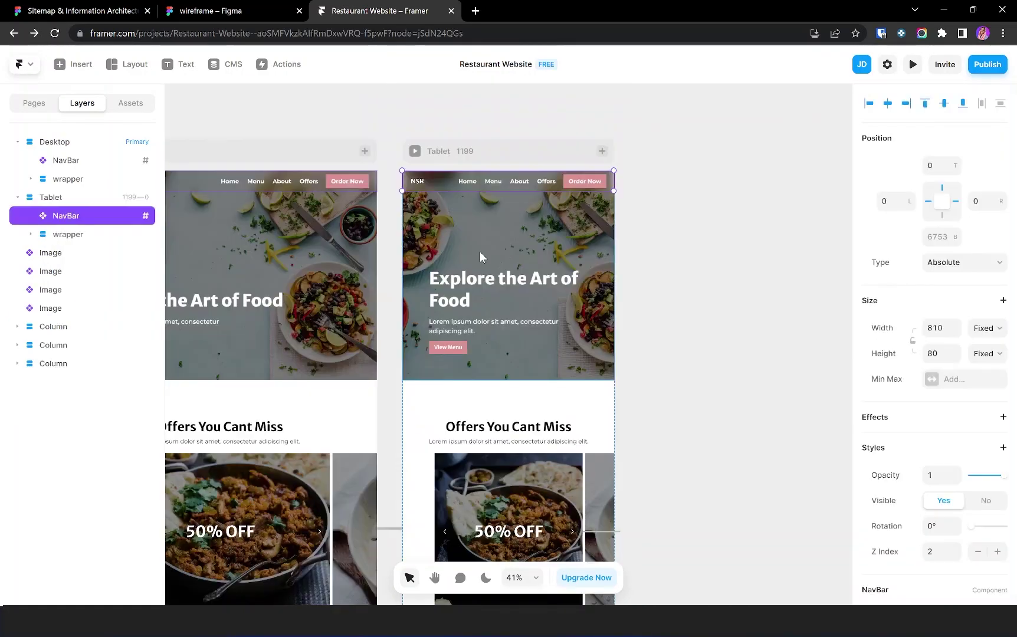
pyautogui.click(62, 235)
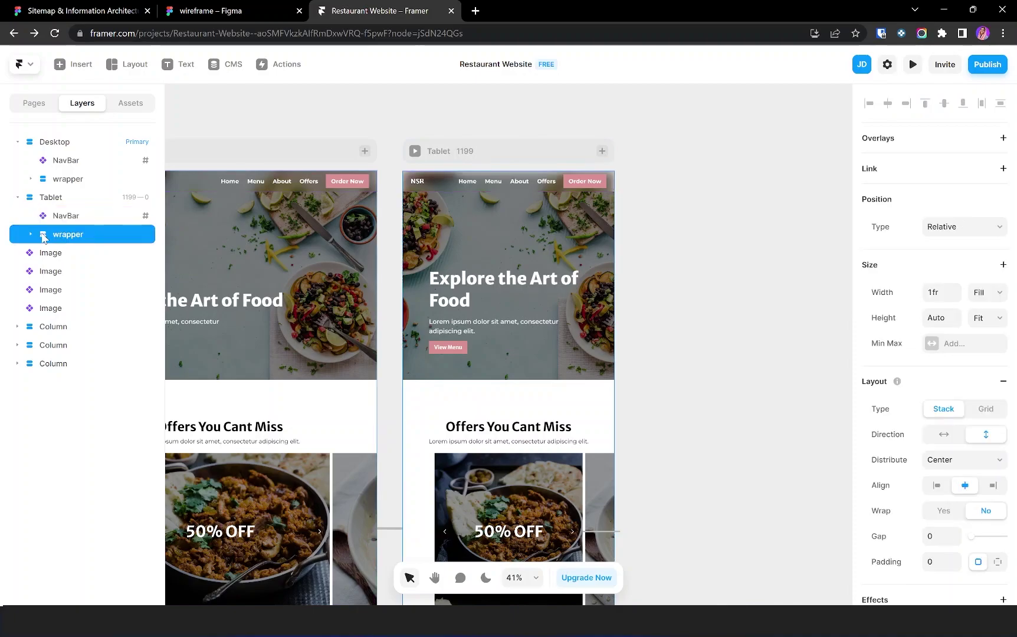
# - Set the left padding of the Tablet Hero section's container to 80
pyautogui.click(31, 234)
pyautogui.click(88, 254)
pyautogui.click(44, 253)
pyautogui.click(44, 290)
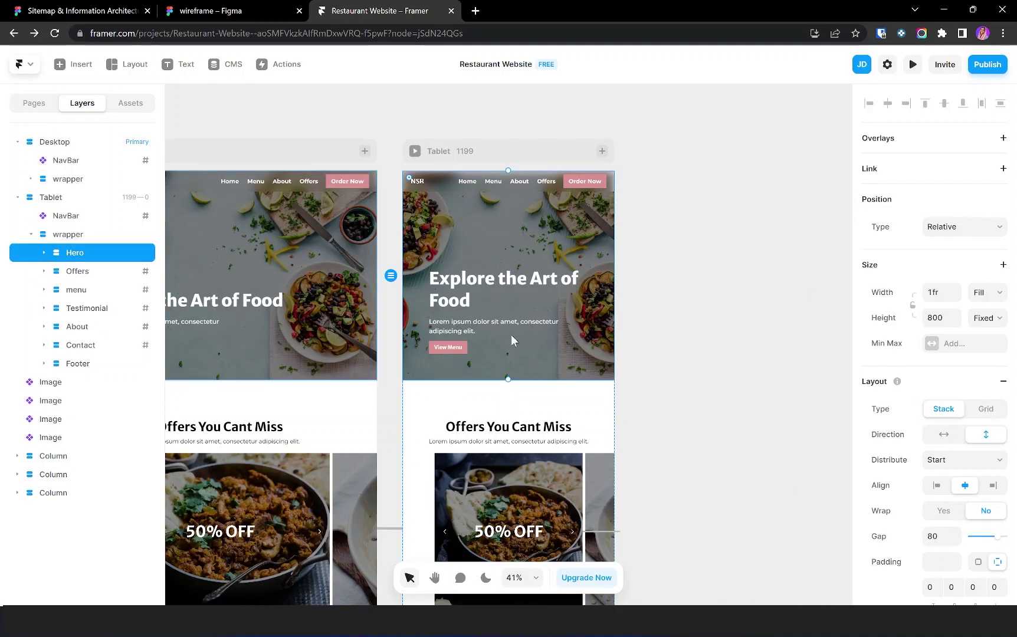
pyautogui.click(44, 253)
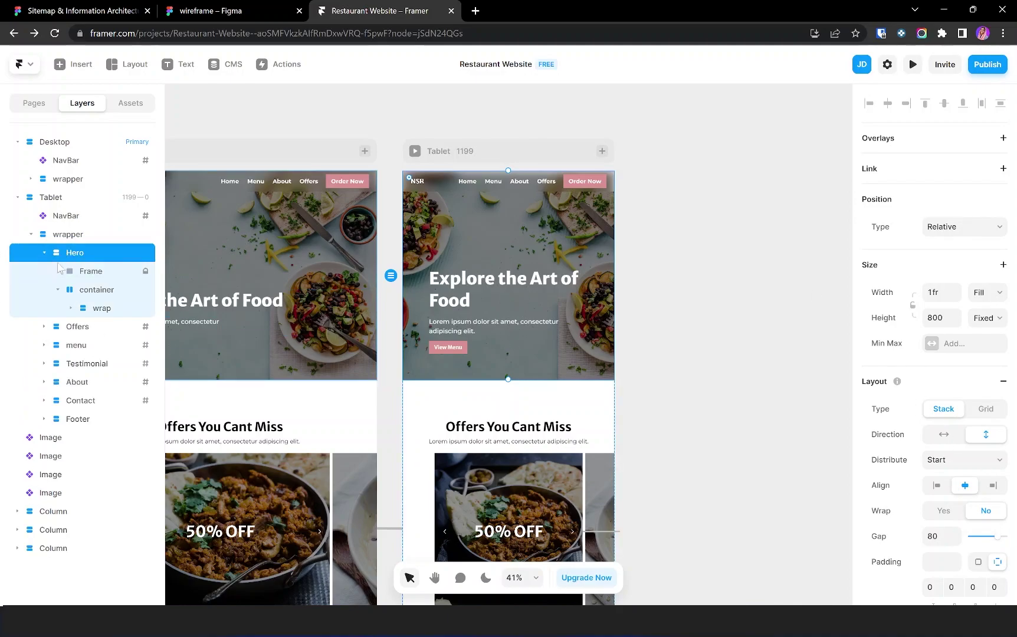
pyautogui.click(94, 290)
pyautogui.scroll(-3, 1010, 520)
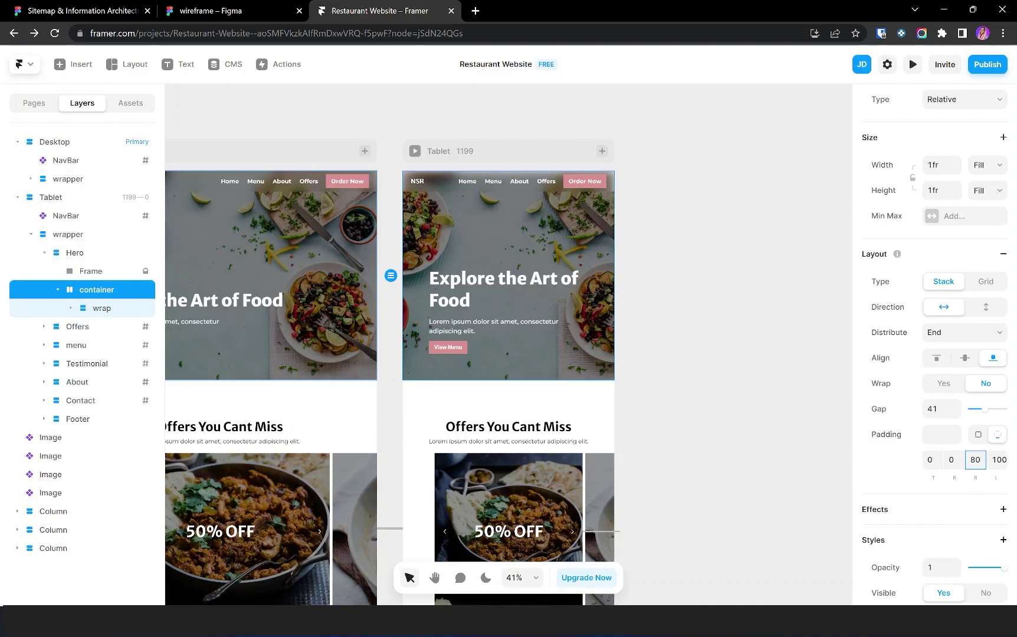
pyautogui.scroll(-3, 528, 283)
# - Set the Desktop Offers section's top padding to 100 and the Tablet Offers section's top and bottom padding to 80
pyautogui.click(508, 319)
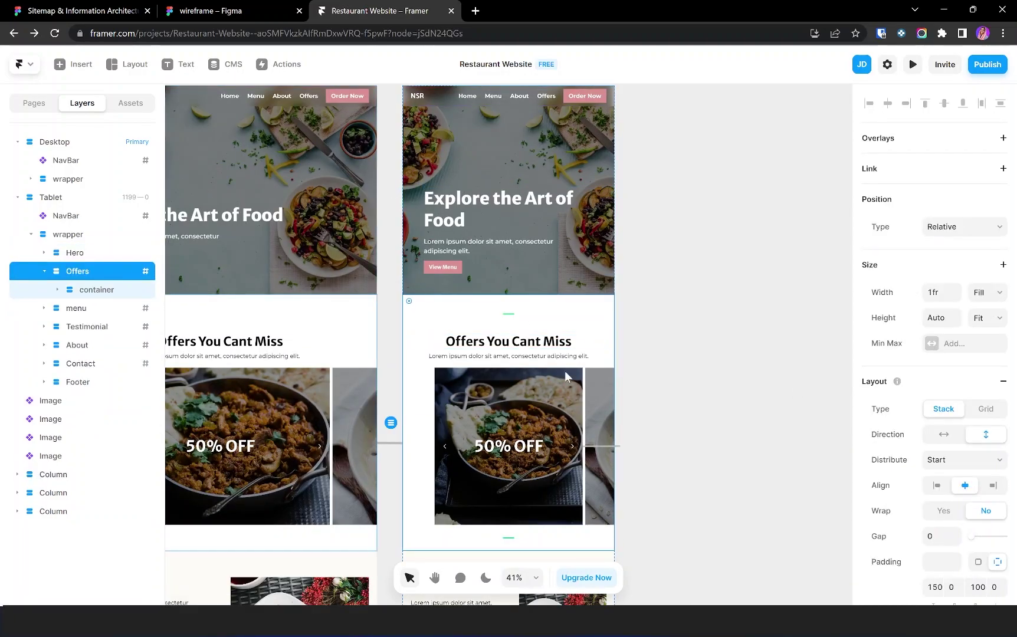
pyautogui.hscroll(-3, 511, 329)
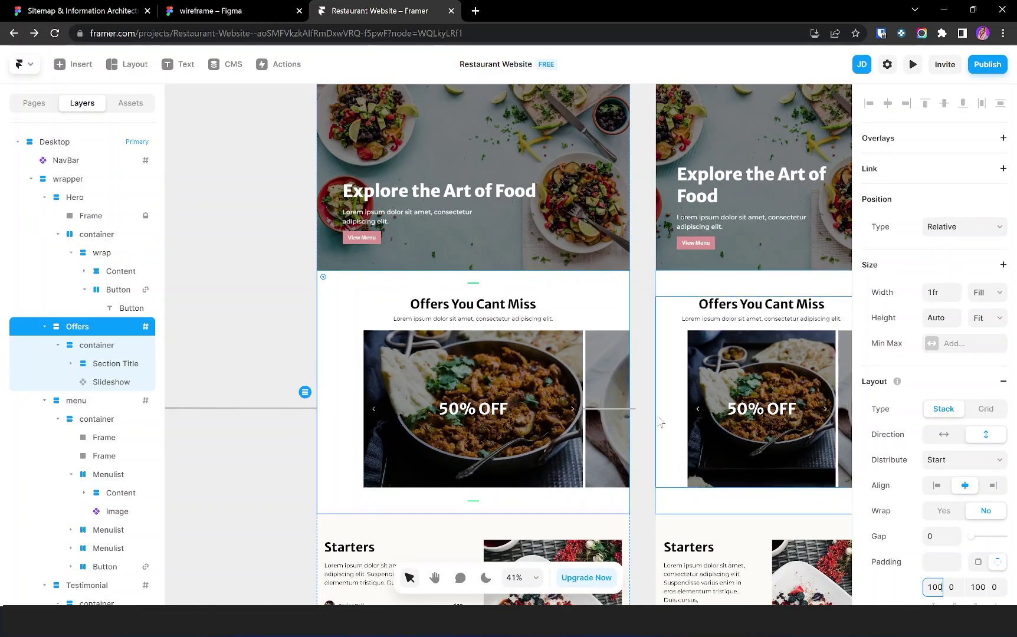
pyautogui.write('80')
pyautogui.press('Tab')
pyautogui.press('Tab')
pyautogui.write('80')
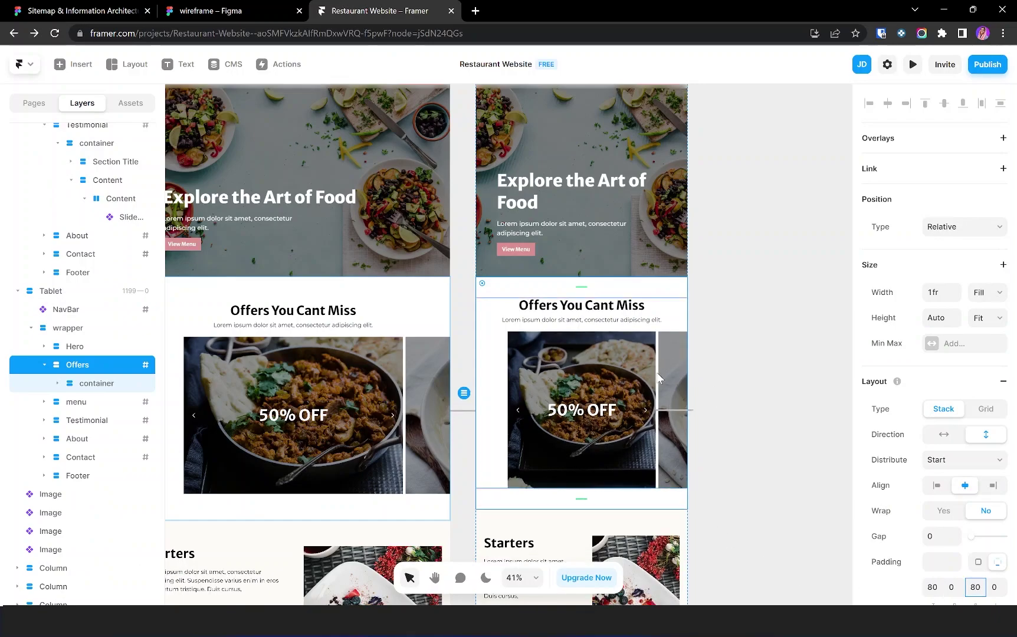
# - Set the Tablet Offers slideshow's height to 500 and the menu section's top and bottom padding to 80
pyautogui.click(632, 399)
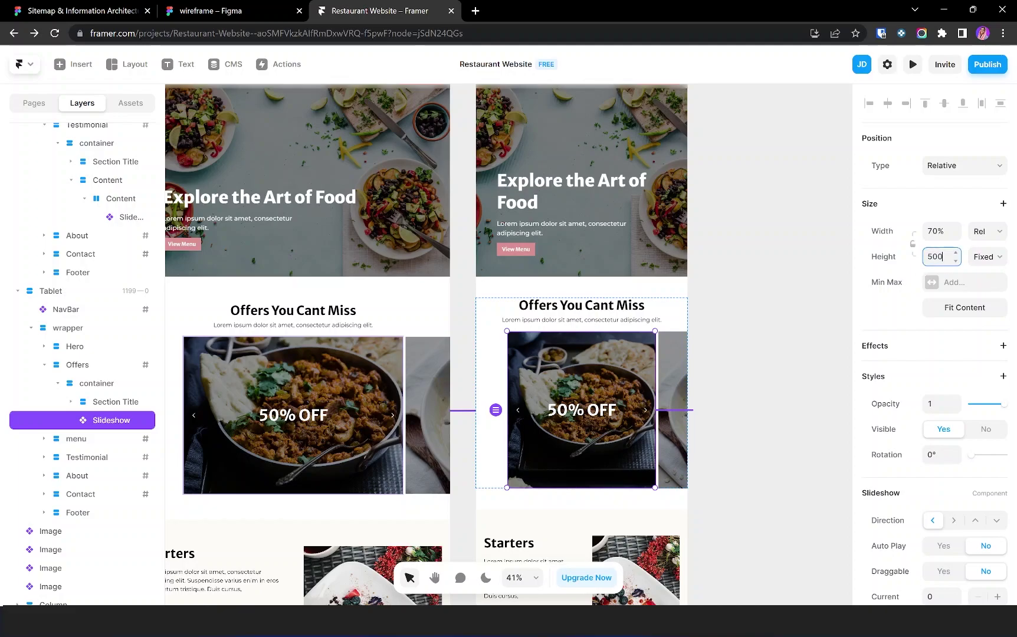
pyautogui.scroll(-3, 582, 354)
pyautogui.click(683, 378)
pyautogui.click(932, 586)
pyautogui.write('80')
pyautogui.press('Tab')
pyautogui.press('Tab')
pyautogui.write('80')
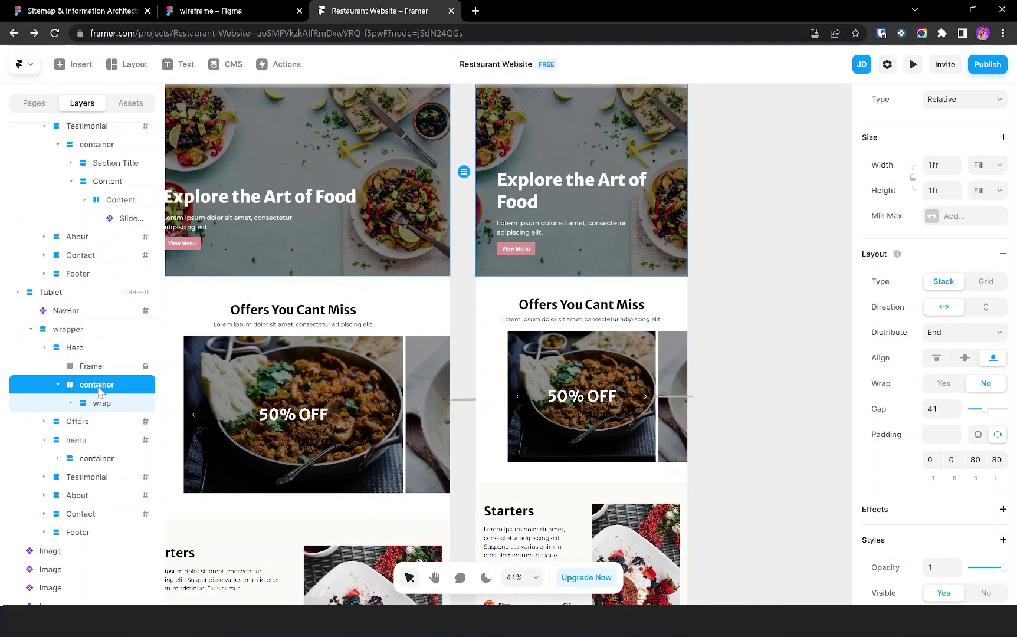
# - Check the size limit options of the Tablet's Hero and Offers containers
pyautogui.click(57, 384)
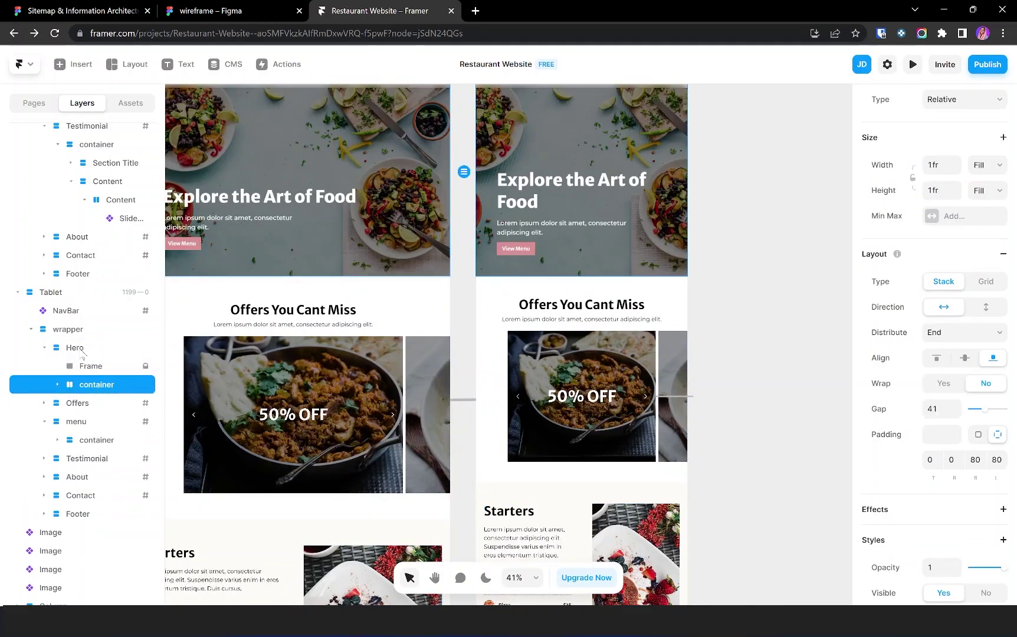
pyautogui.click(965, 216)
pyautogui.click(965, 233)
pyautogui.click(44, 348)
pyautogui.click(45, 365)
pyautogui.click(58, 384)
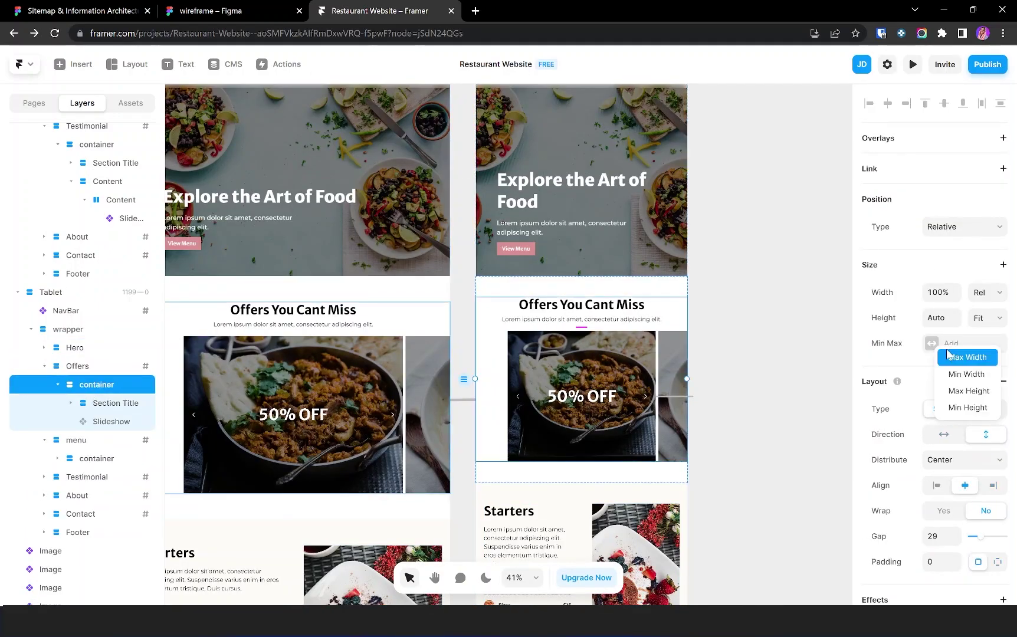
pyautogui.click(57, 385)
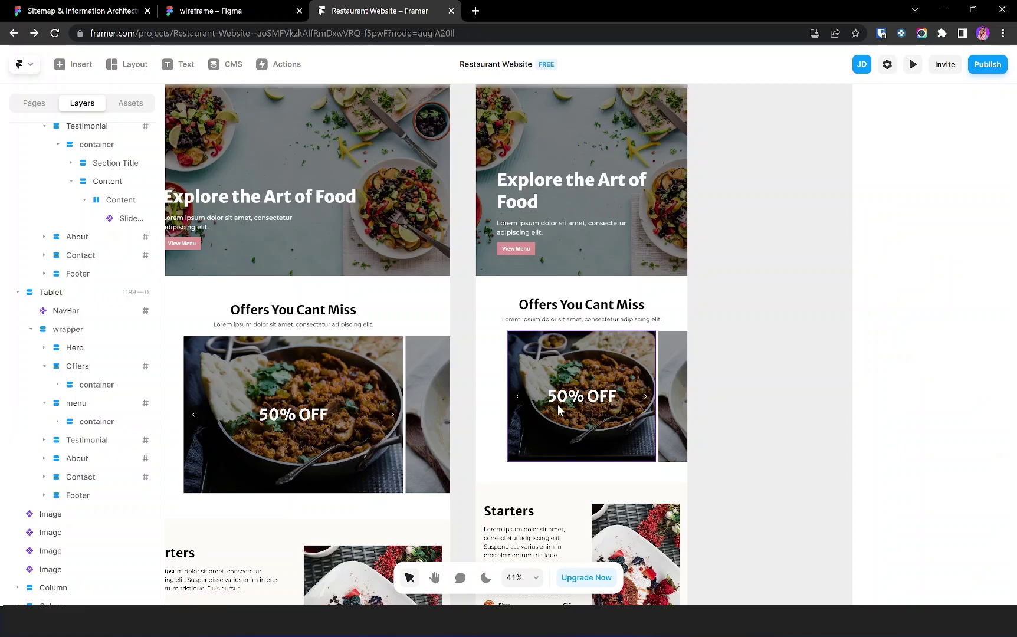
# - Make the Tablet menu container's max width relative at 100%
pyautogui.click(560, 411)
pyautogui.scroll(-2, 581, 354)
pyautogui.click(44, 366)
pyautogui.click(97, 403)
pyautogui.click(943, 343)
pyautogui.click(942, 336)
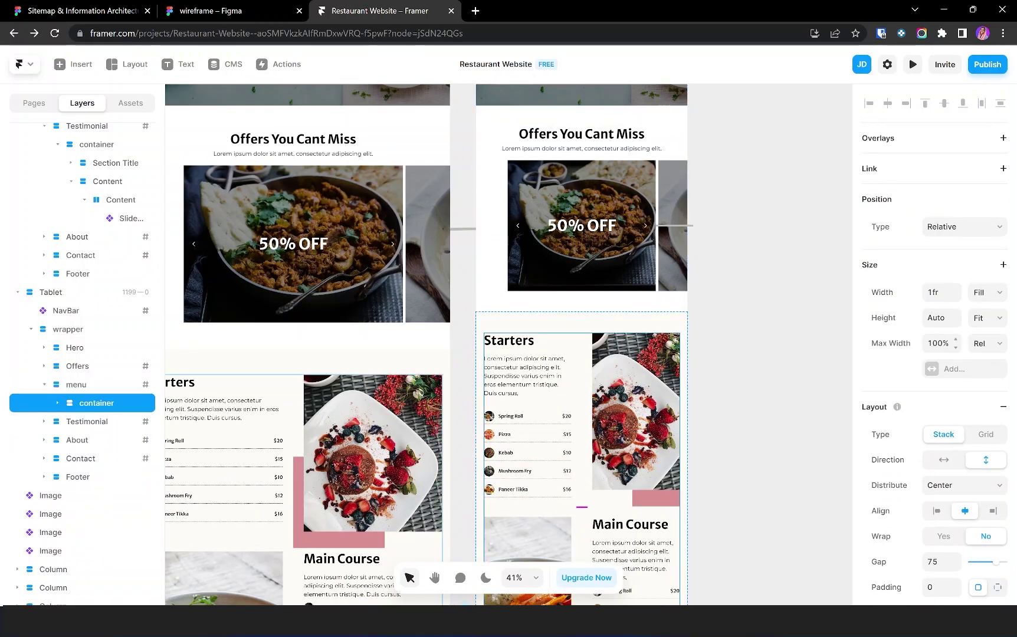
# - Set the gap between the Tablet's Starters heading and text to 15 and the surrounding Content stack's gap to 30
pyautogui.scroll(3, 549, 386)
pyautogui.click(478, 354)
pyautogui.click(477, 353)
pyautogui.click(941, 536)
pyautogui.write('15')
pyautogui.press('Escape')
pyautogui.scroll(-2, 610, 423)
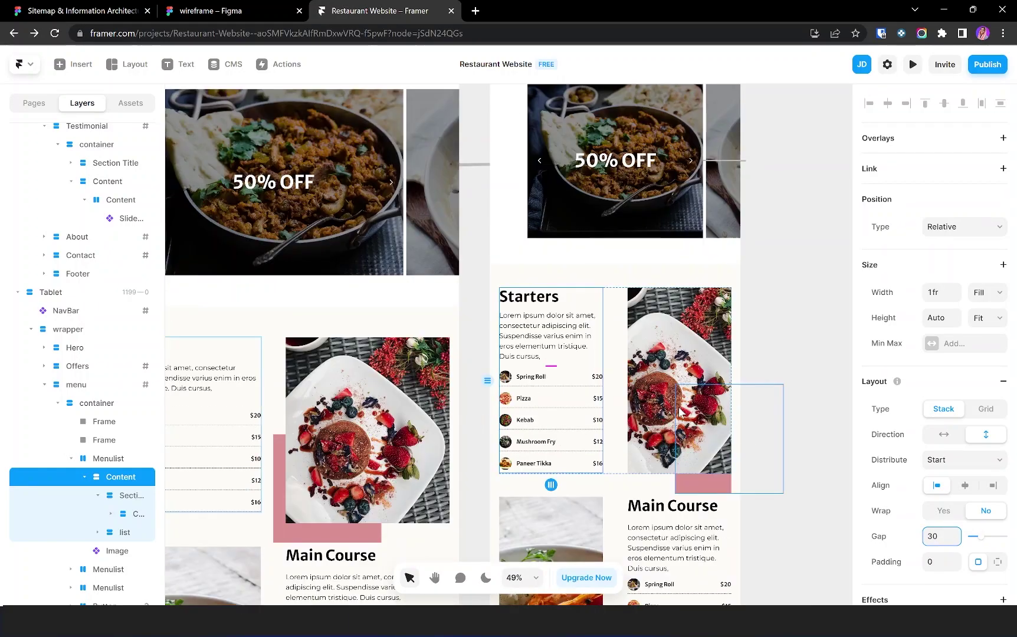
# - Set the height of the Tablet's Starters image to 500
pyautogui.click(656, 447)
pyautogui.press('Escape')
pyautogui.click(657, 374)
pyautogui.scroll(3, 658, 374)
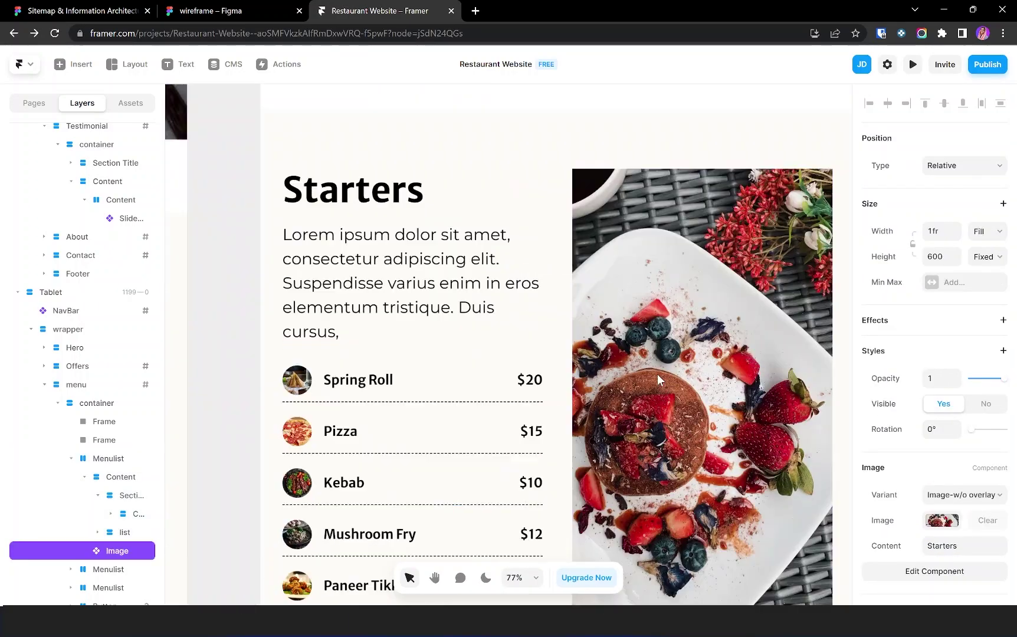
pyautogui.scroll(-3, 657, 374)
pyautogui.click(942, 257)
pyautogui.write('45')
pyautogui.press('BackSpace')
pyautogui.press('BackSpace')
pyautogui.write('550')
pyautogui.press('Return')
# - Reposition the pink accent frame behind the Tablet's Starters image so it peeks out just below the image, flush with its outer edge
pyautogui.click(678, 463)
pyautogui.moveTo(715, 497); pyautogui.dragTo(718, 465)
pyautogui.click(757, 449)
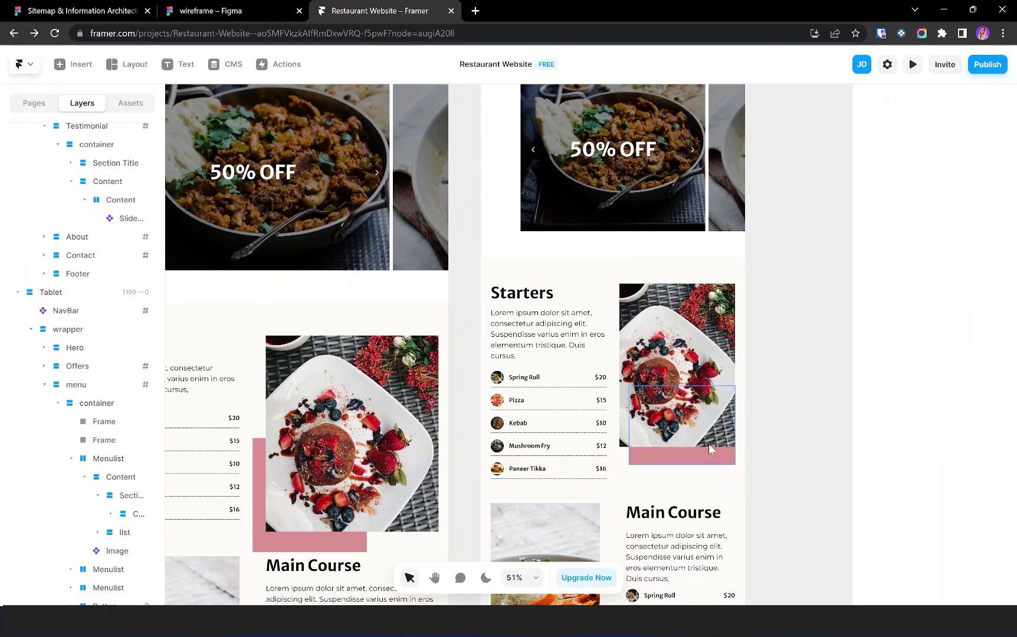
# - Set the Tablet's Main Course and Desserts images to 500 high and the gaps between their headings and texts to 15
pyautogui.scroll(-2, 708, 448)
pyautogui.scroll(-5, 708, 449)
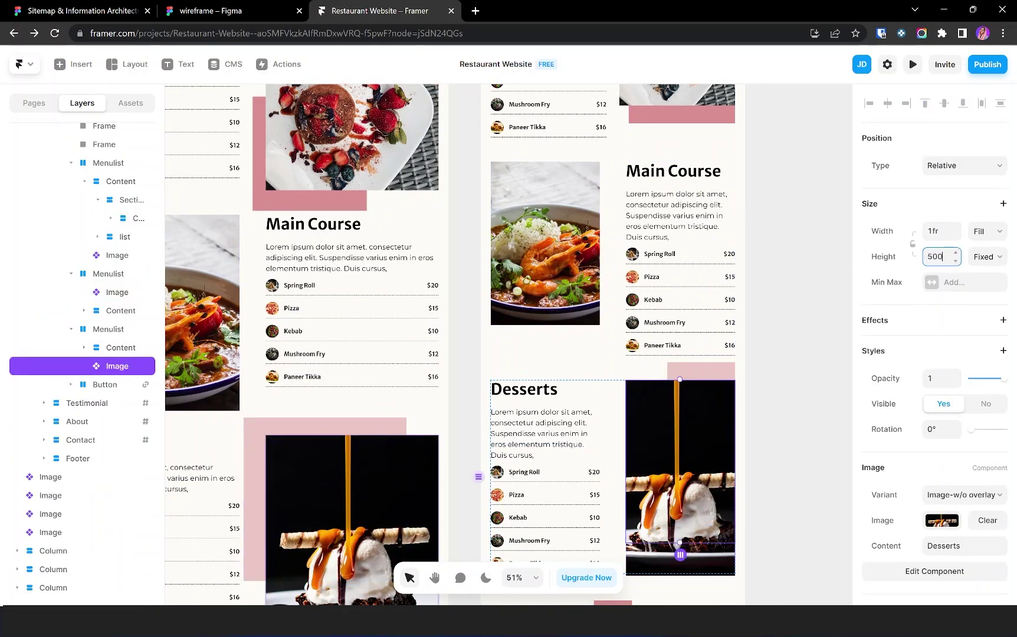
pyautogui.click(678, 200)
pyautogui.click(941, 536)
pyautogui.write('15')
pyautogui.press('Return')
pyautogui.click(543, 412)
pyautogui.click(941, 536)
pyautogui.write('15')
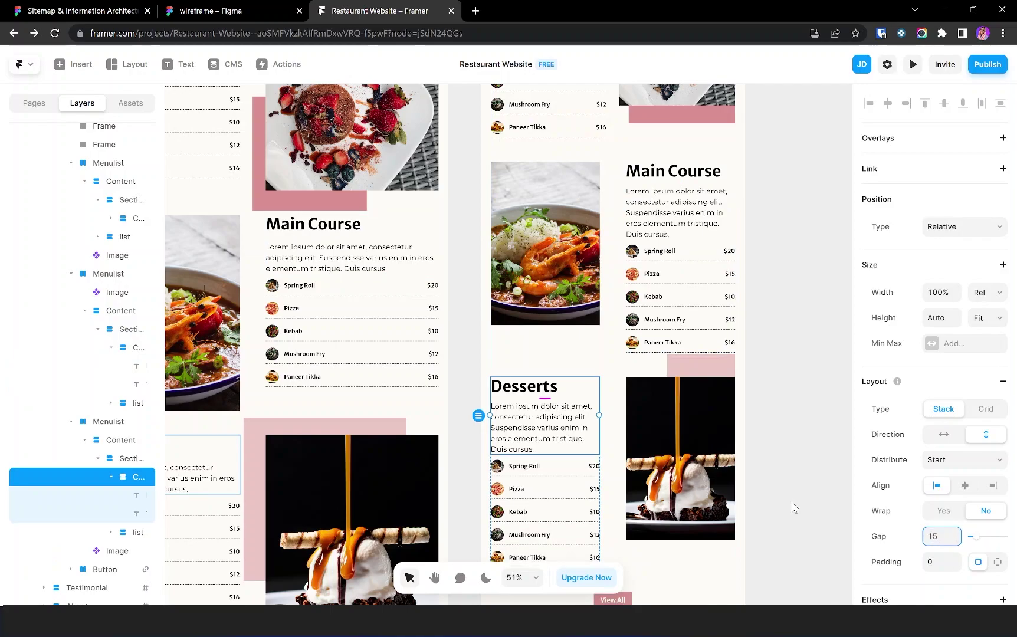
# - Collapse the Tablet menu layer and make the Testimonial container's max width relative at 100%
pyautogui.scroll(-6, 713, 327)
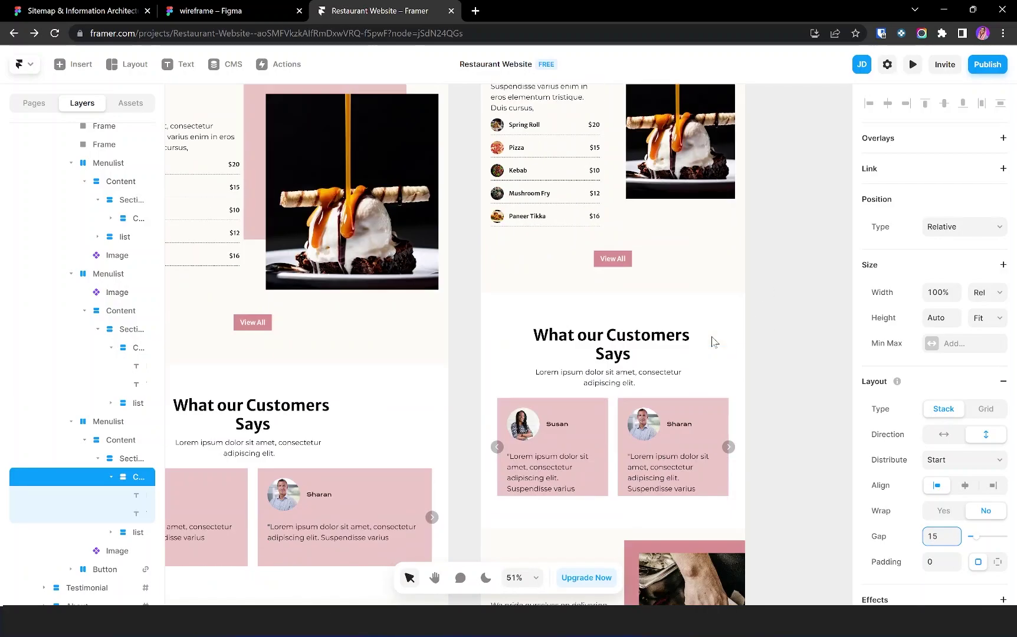
pyautogui.scroll(-1, 713, 342)
pyautogui.click(639, 261)
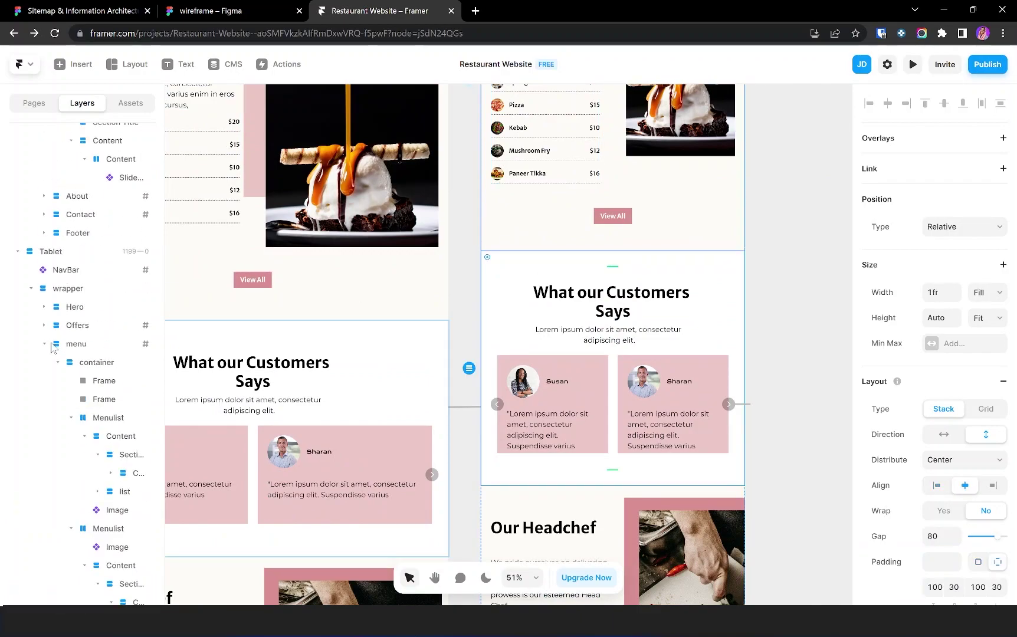
pyautogui.press('Escape')
pyautogui.click(52, 385)
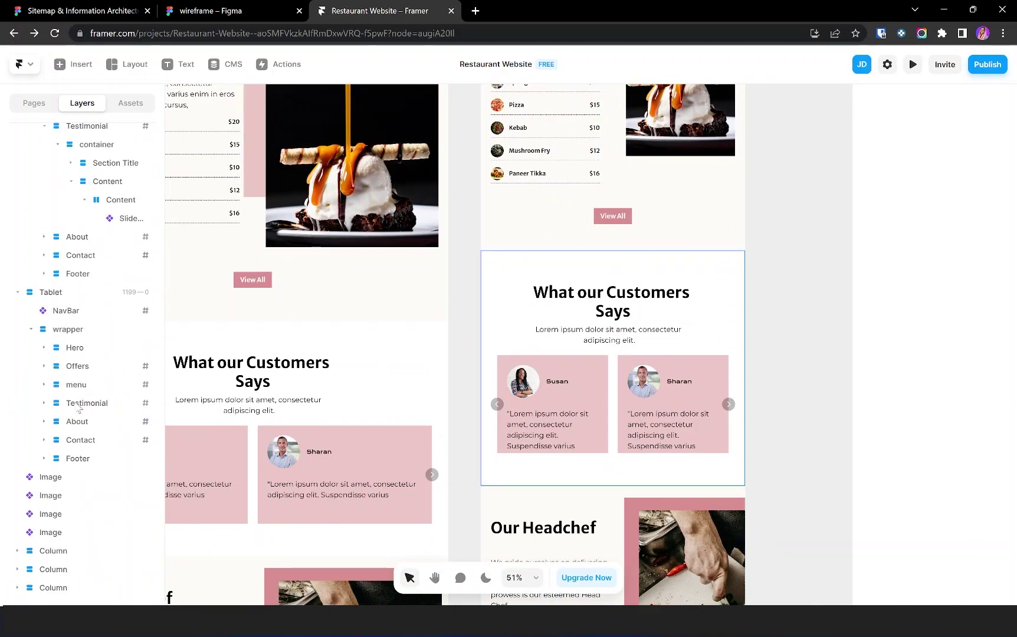
pyautogui.click(78, 403)
pyautogui.click(43, 403)
pyautogui.click(107, 422)
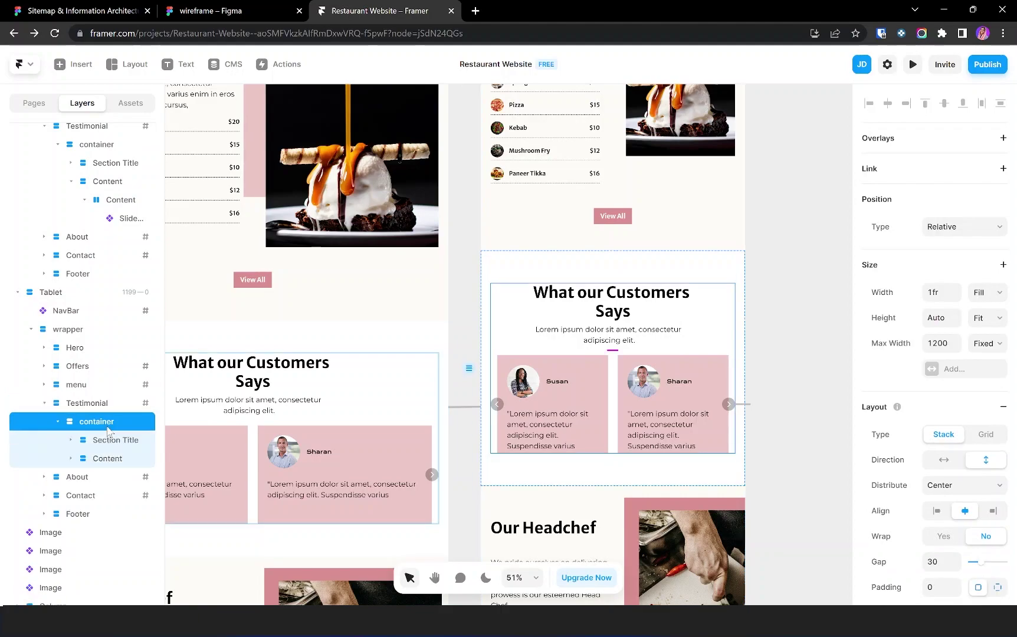
pyautogui.click(57, 424)
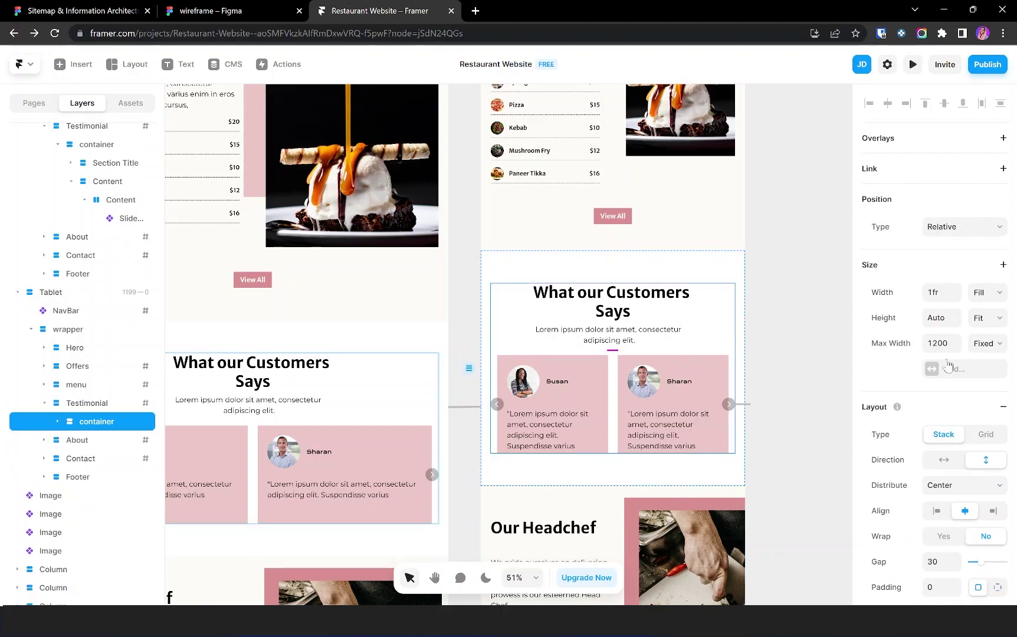
pyautogui.click(977, 345)
pyautogui.click(982, 357)
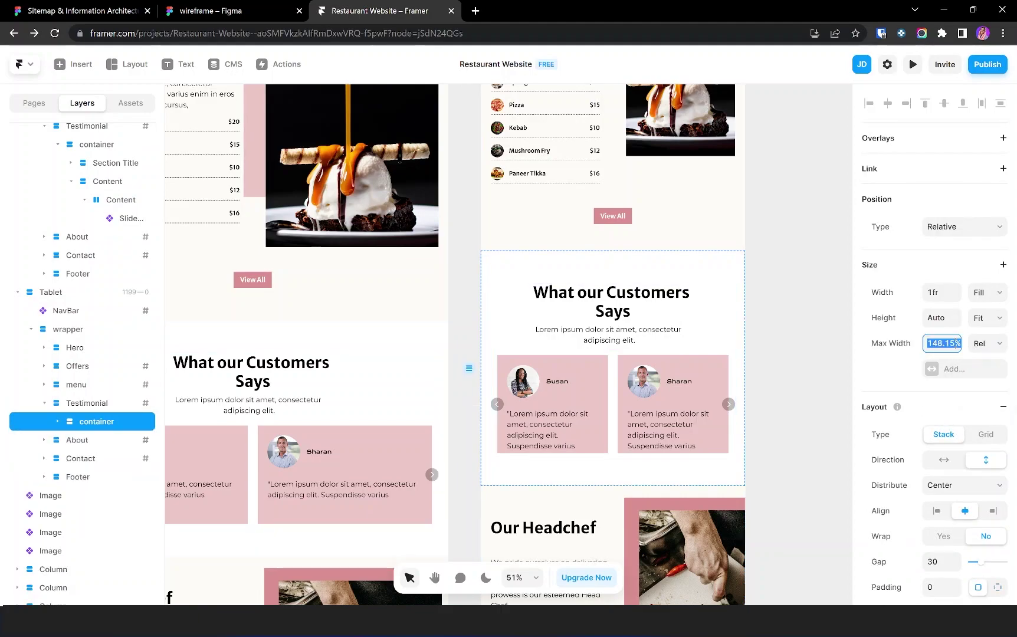
pyautogui.press('Return')
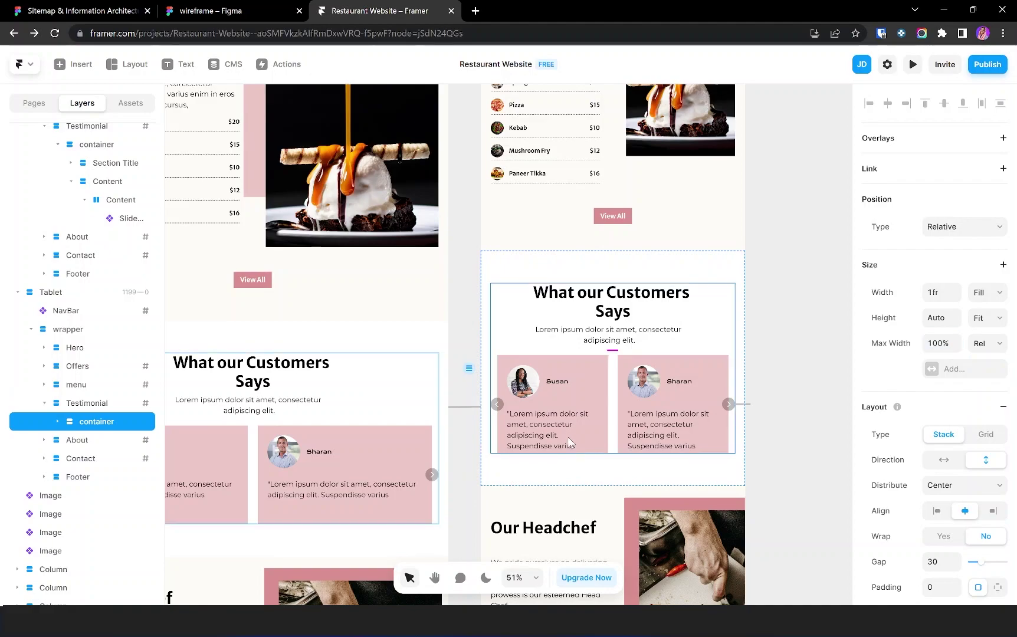
# - Make the Tablet Testimonial slideshow taller to fit its text, and set the section's top and bottom padding to 80
pyautogui.click(129, 496)
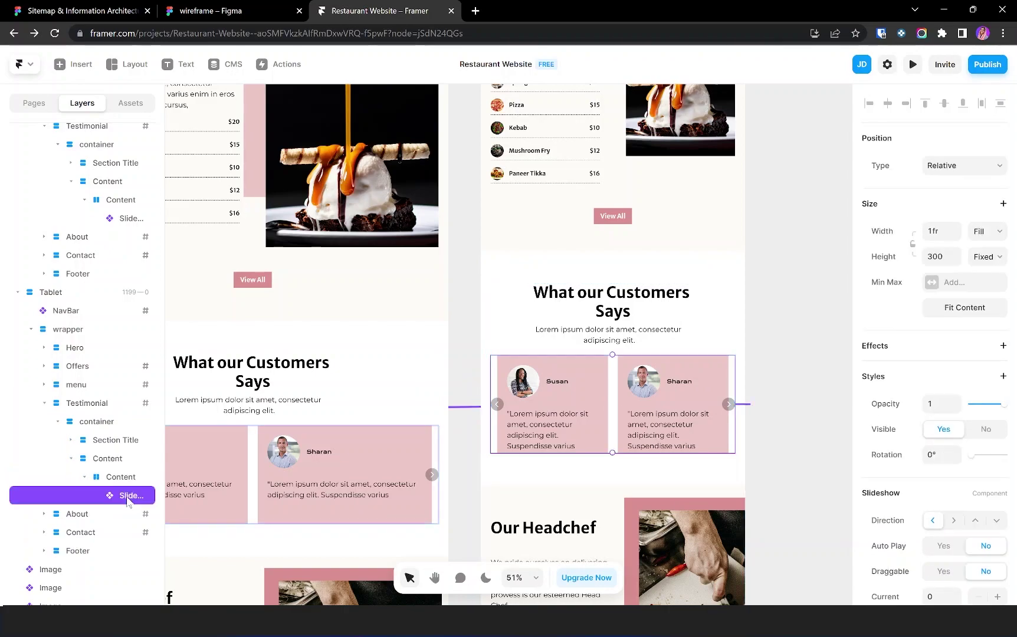
pyautogui.moveTo(613, 454); pyautogui.dragTo(613, 475)
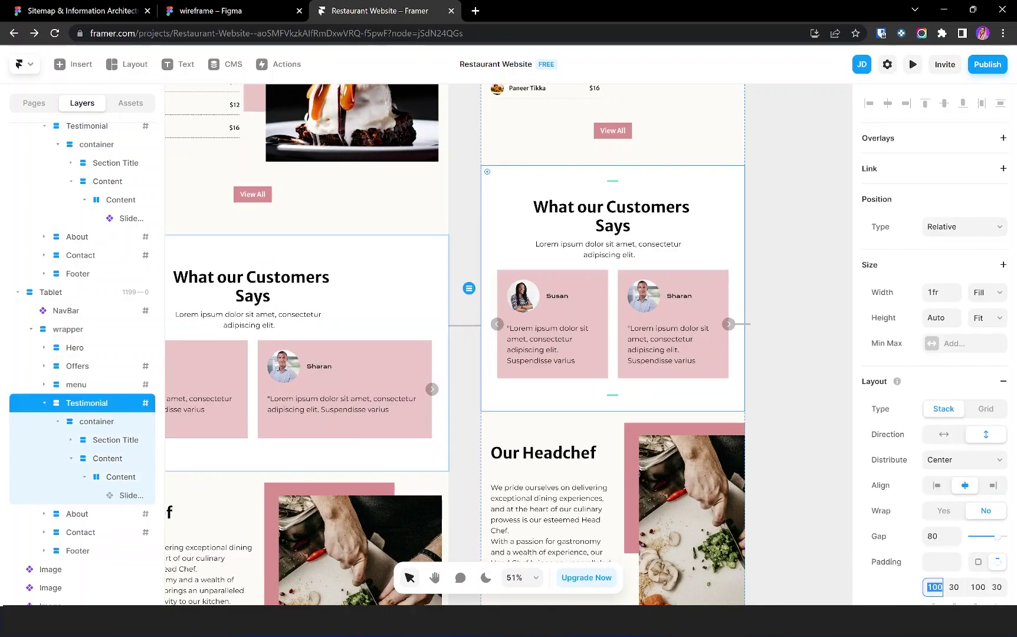
pyautogui.write('800')
pyautogui.click(974, 587)
pyautogui.write('800')
pyautogui.press('Return')
# - Shrink and reposition the pink accent frame behind the Tablet's Desserts image so it stays within the menu container
pyautogui.scroll(-3, 637, 426)
pyautogui.scroll(2, 637, 426)
pyautogui.scroll(-3, 637, 426)
pyautogui.scroll(8, 643, 449)
pyautogui.click(643, 449)
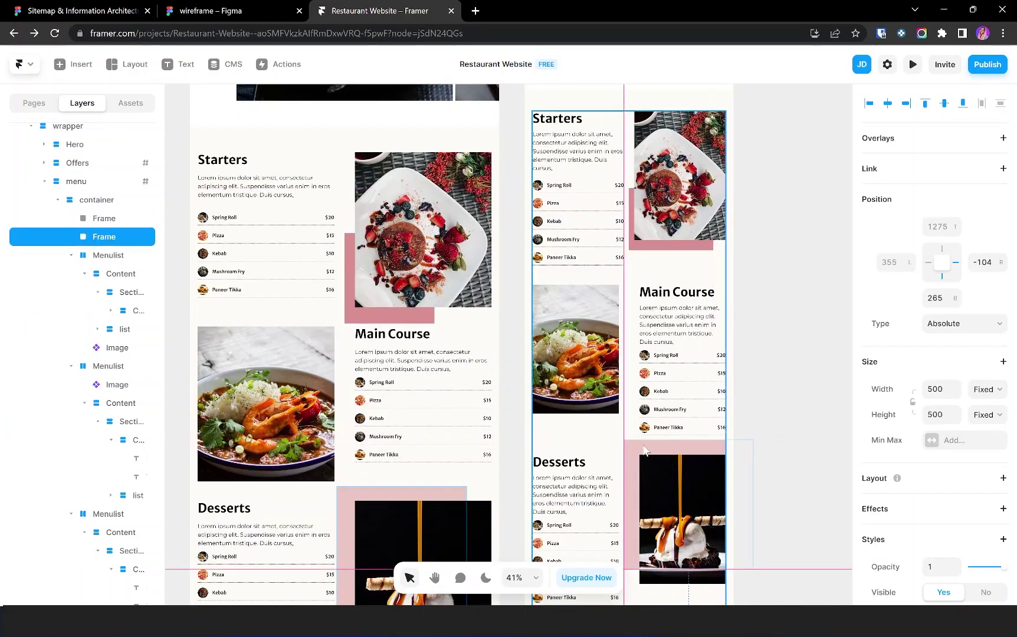
pyautogui.scroll(-3, 710, 490)
pyautogui.click(709, 491)
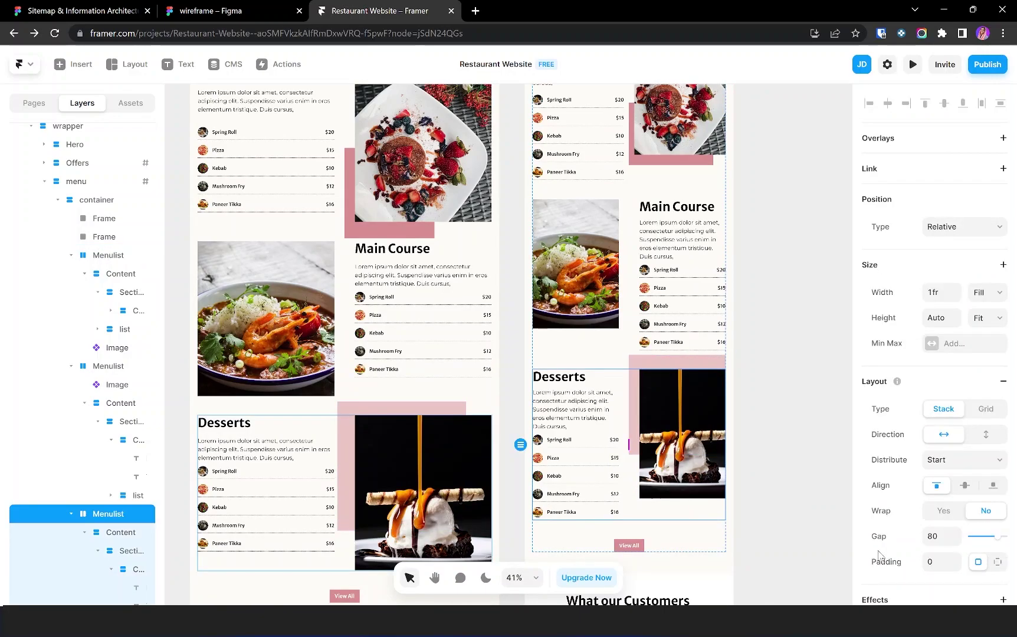
pyautogui.click(679, 277)
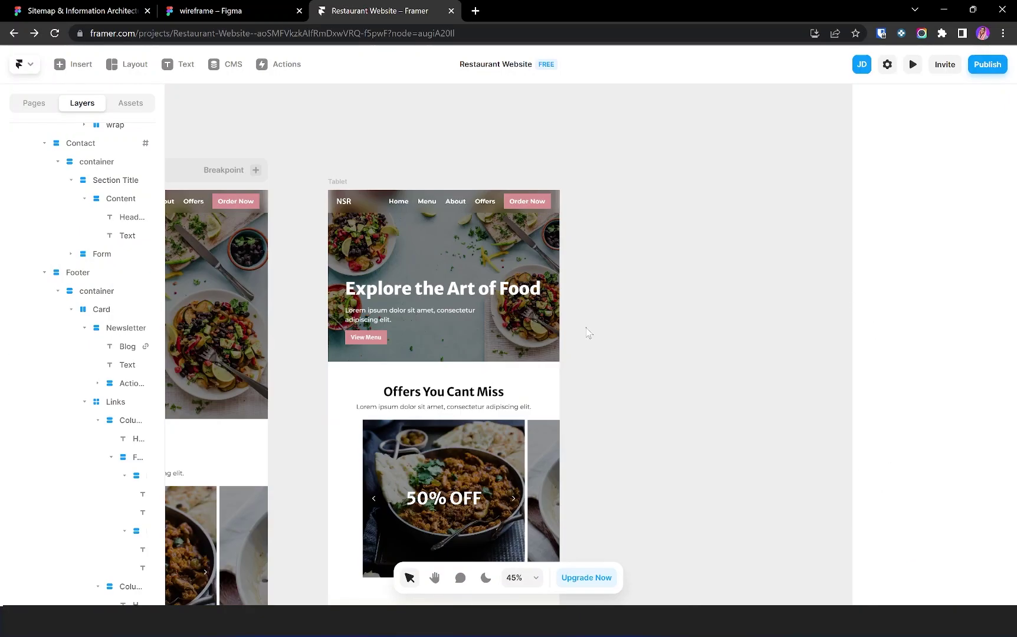
# - Review the adjusted Tablet layout from the Hero down to the Footer and back
pyautogui.click(43, 272)
pyautogui.scroll(-3, 488, 288)
pyautogui.scroll(3, 487, 288)
pyautogui.scroll(-15, 487, 288)
pyautogui.scroll(-7, 485, 282)
pyautogui.scroll(20, 484, 282)
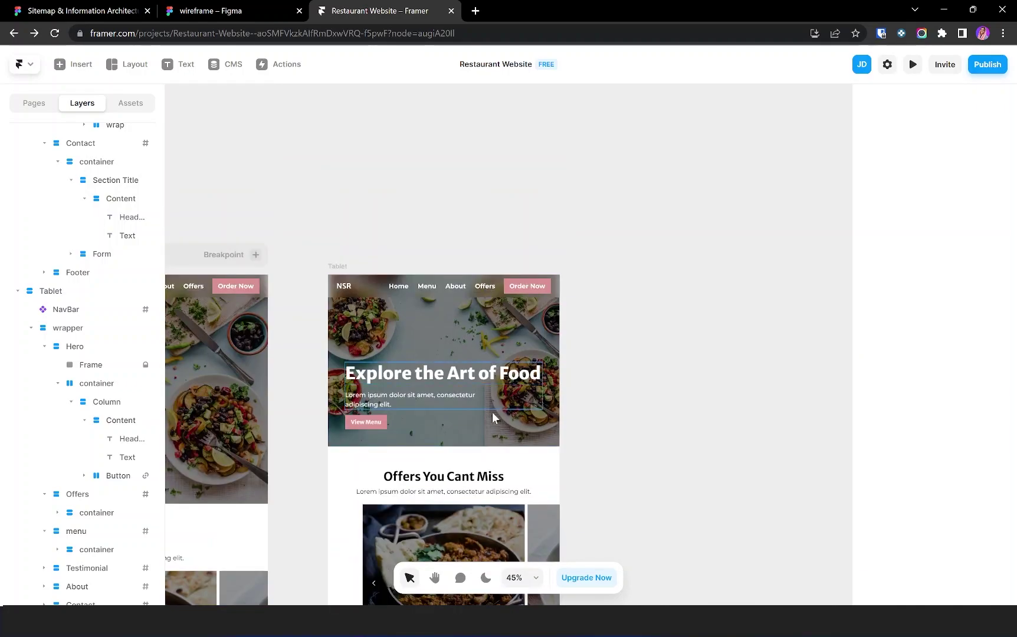
pyautogui.click(491, 457)
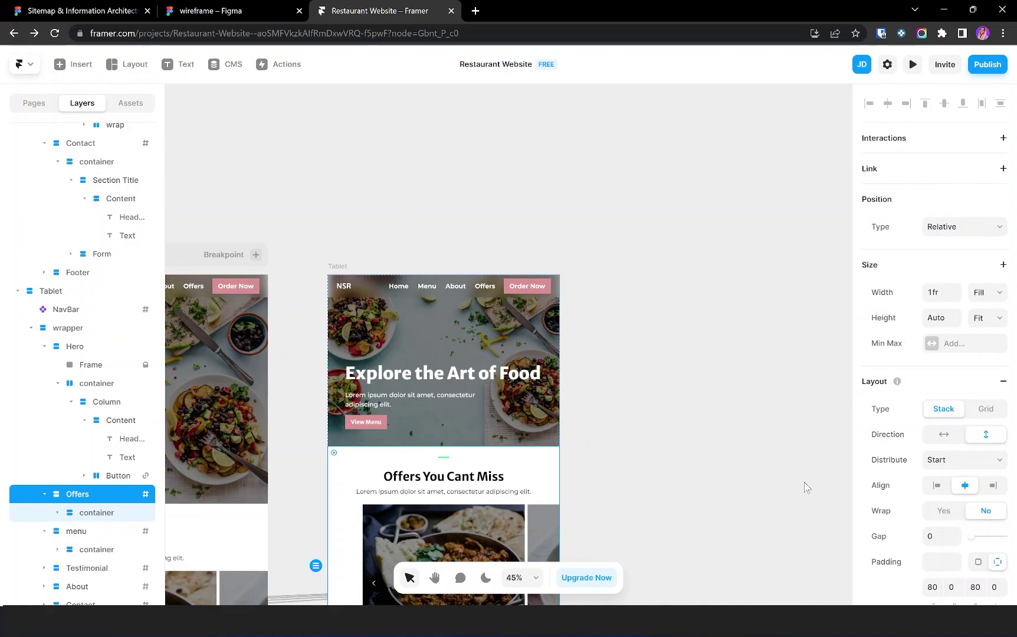
# - Add a Phone breakpoint, 390 wide, to the page
pyautogui.click(254, 256)
pyautogui.click(231, 298)
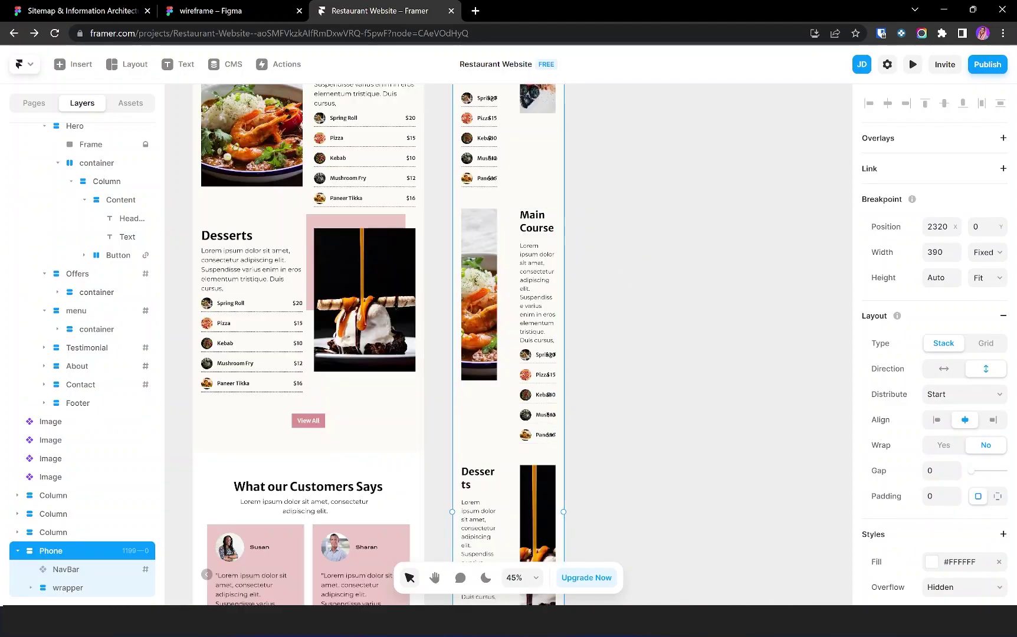
pyautogui.scroll(10, 629, 291)
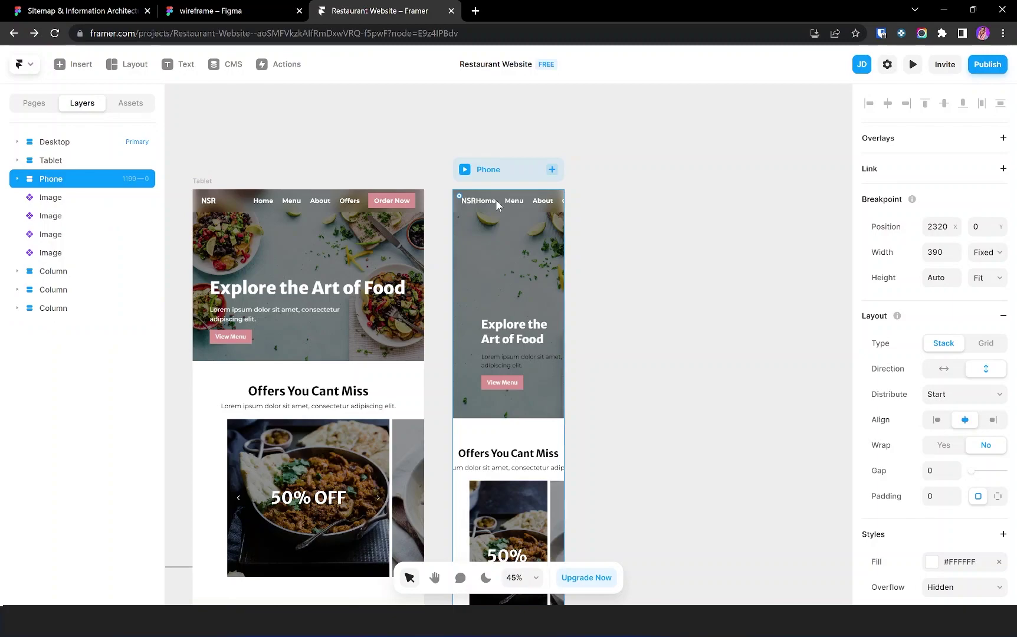
# - Switch the Phone breakpoint's NavBar to its Phone variant
pyautogui.click(17, 179)
pyautogui.click(56, 202)
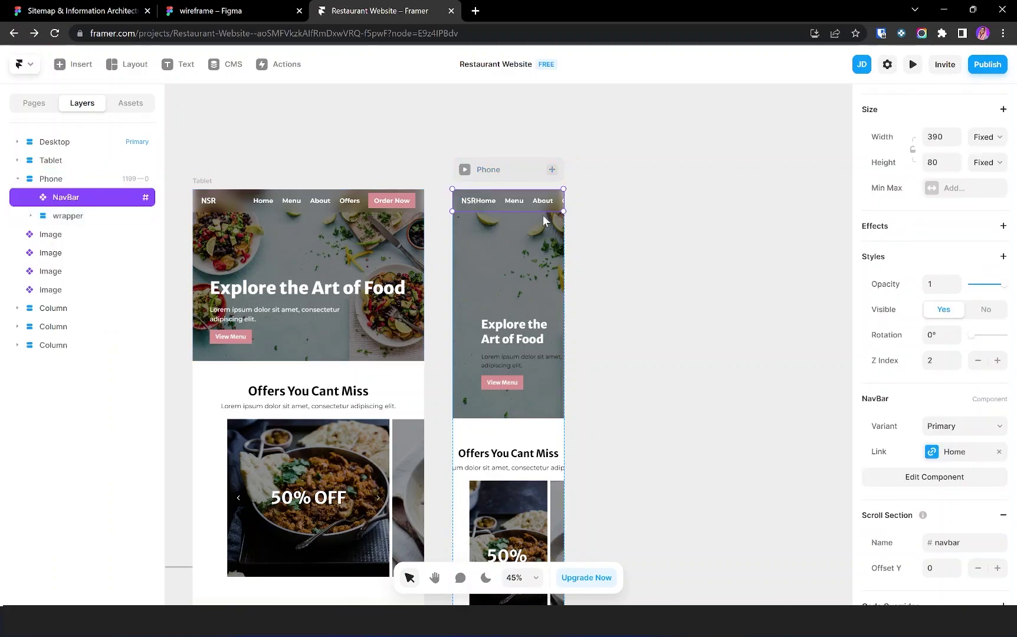
pyautogui.click(948, 429)
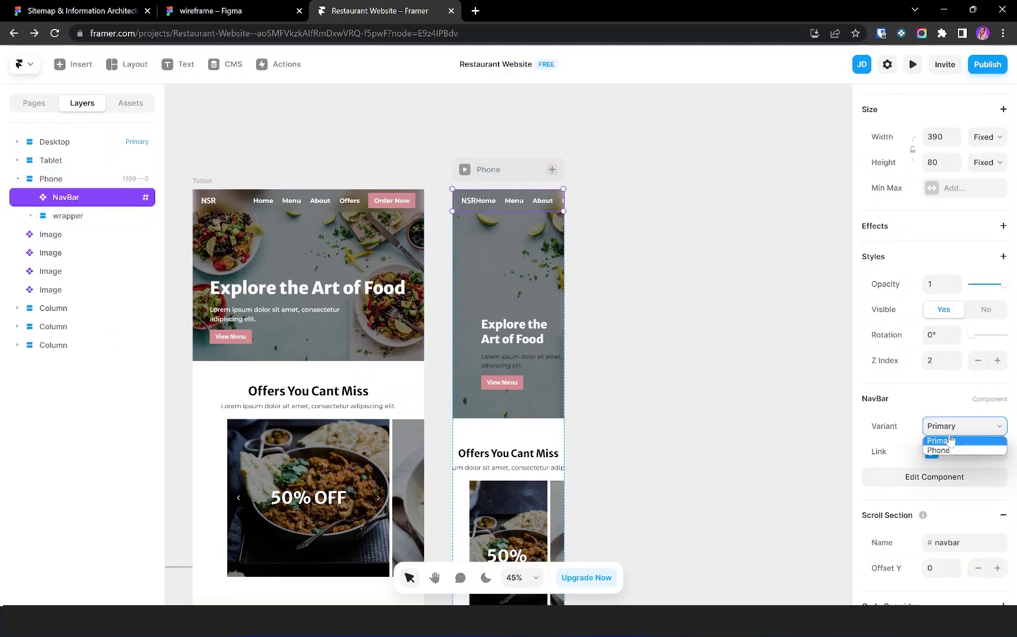
pyautogui.click(951, 453)
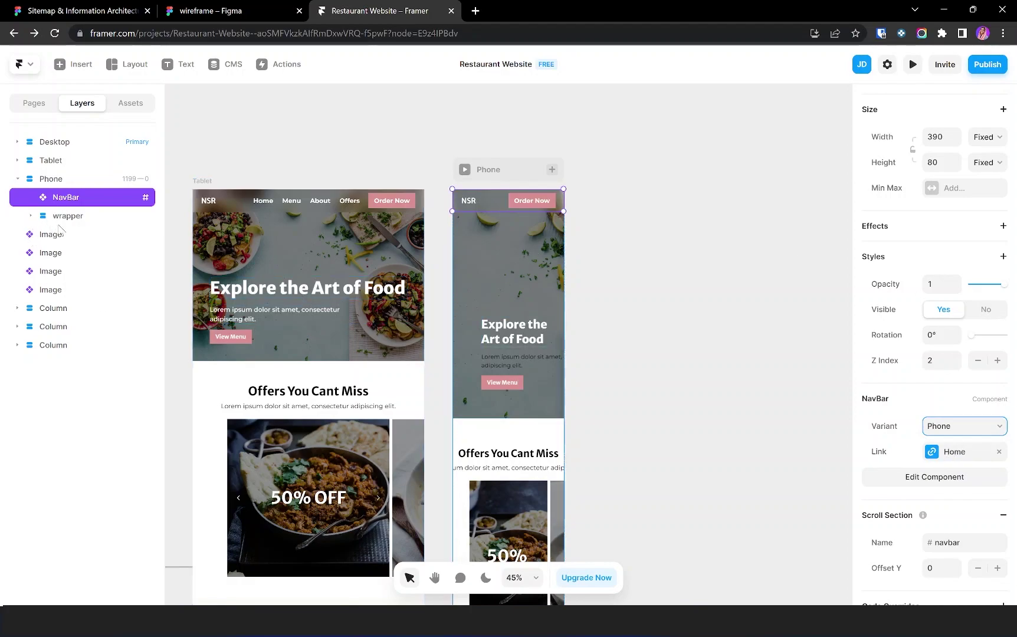
# - Set the height of the Phone's Hero section to 500
pyautogui.click(103, 217)
pyautogui.click(139, 238)
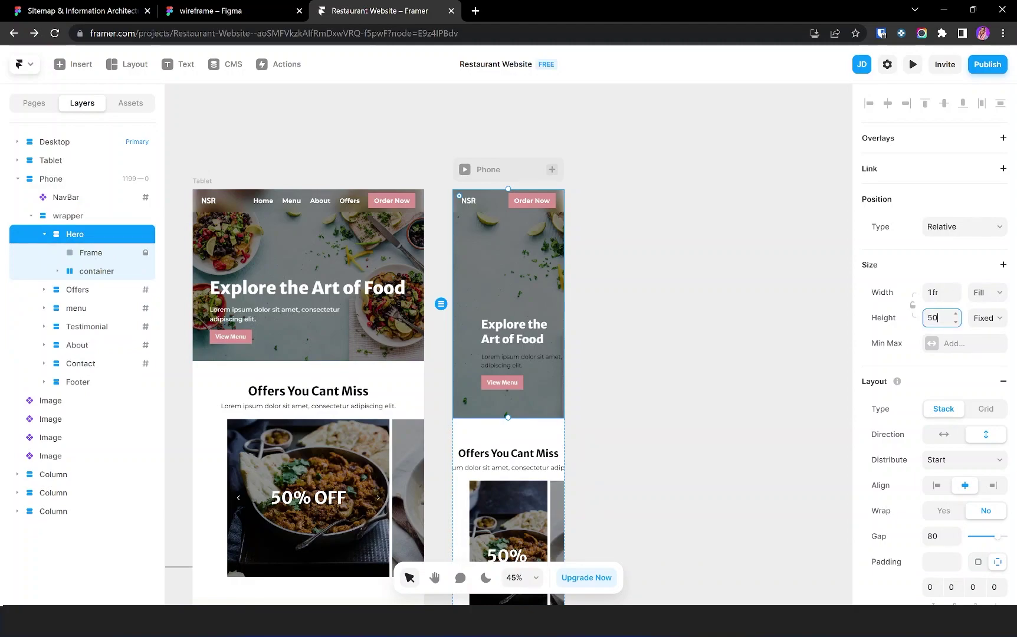
pyautogui.press('Return')
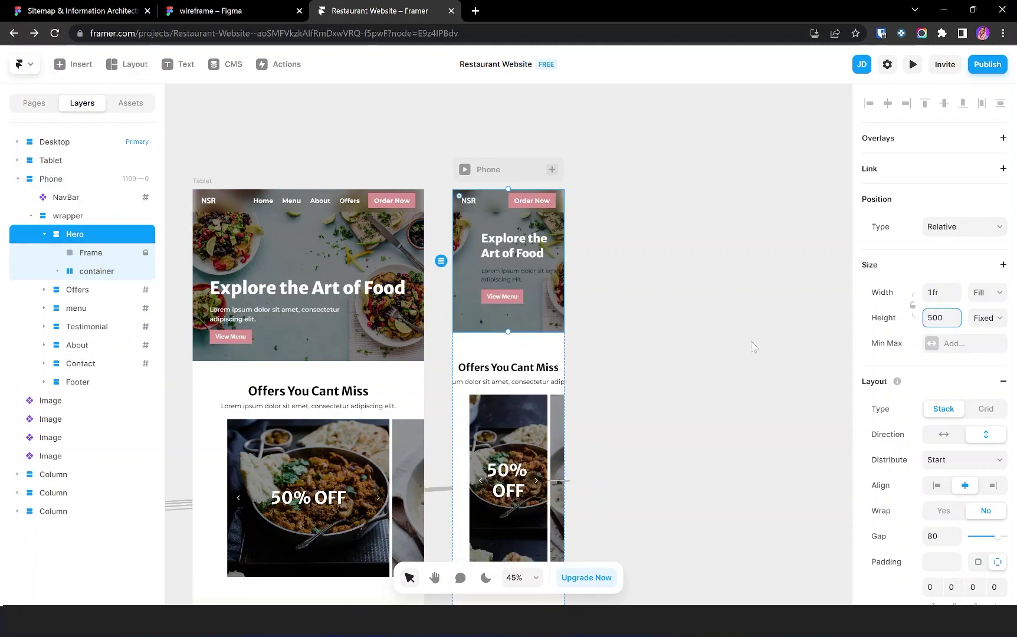
# - Set the Phone Hero container's bottom and left padding to 50, and make its description text white with Fill width
pyautogui.click(508, 250)
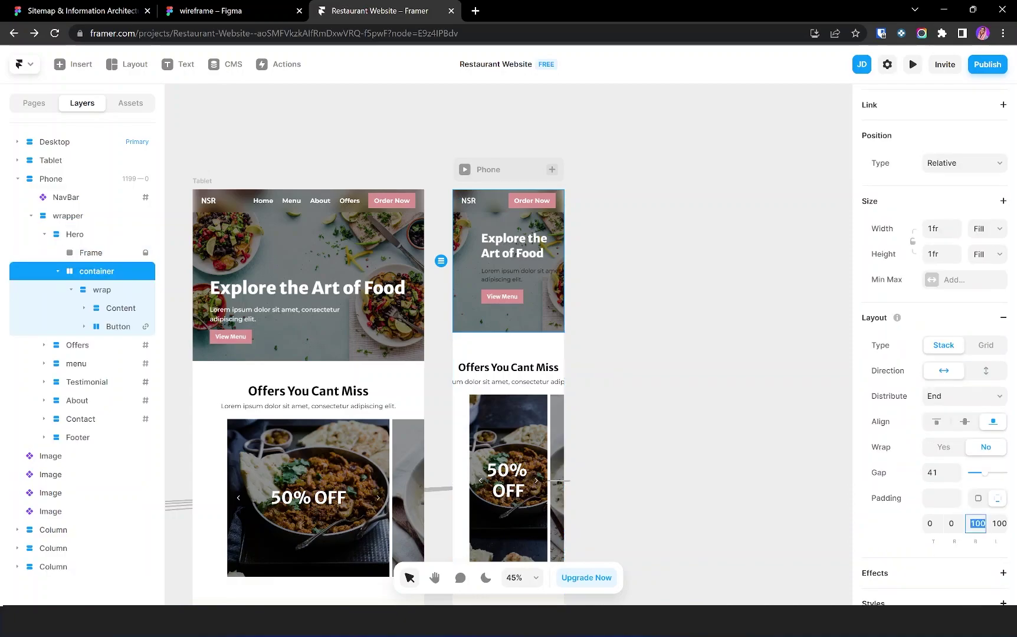
pyautogui.press('Tab')
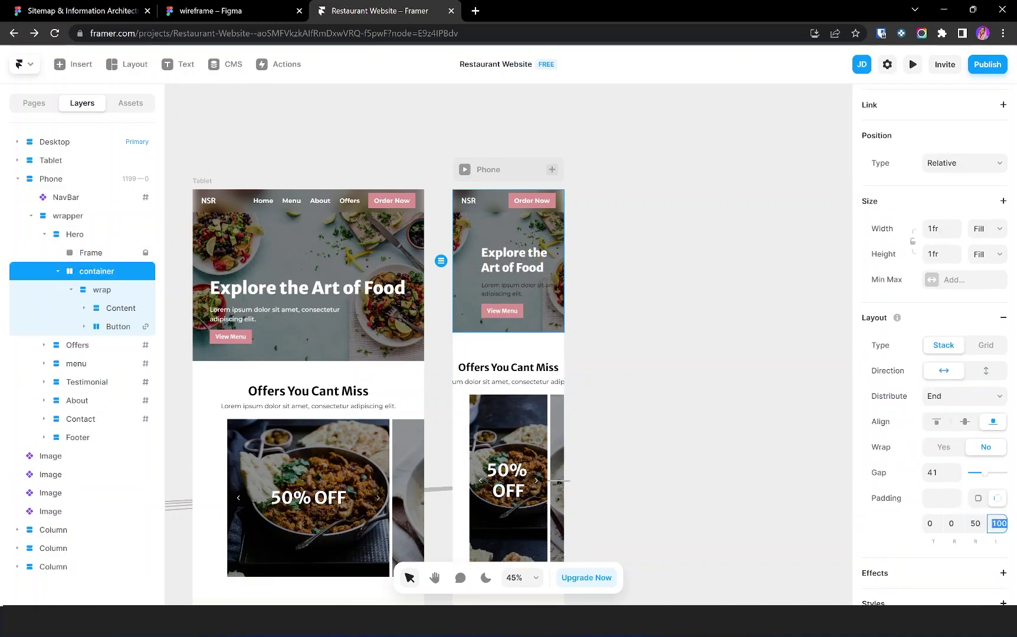
pyautogui.write('50')
pyautogui.press('Return')
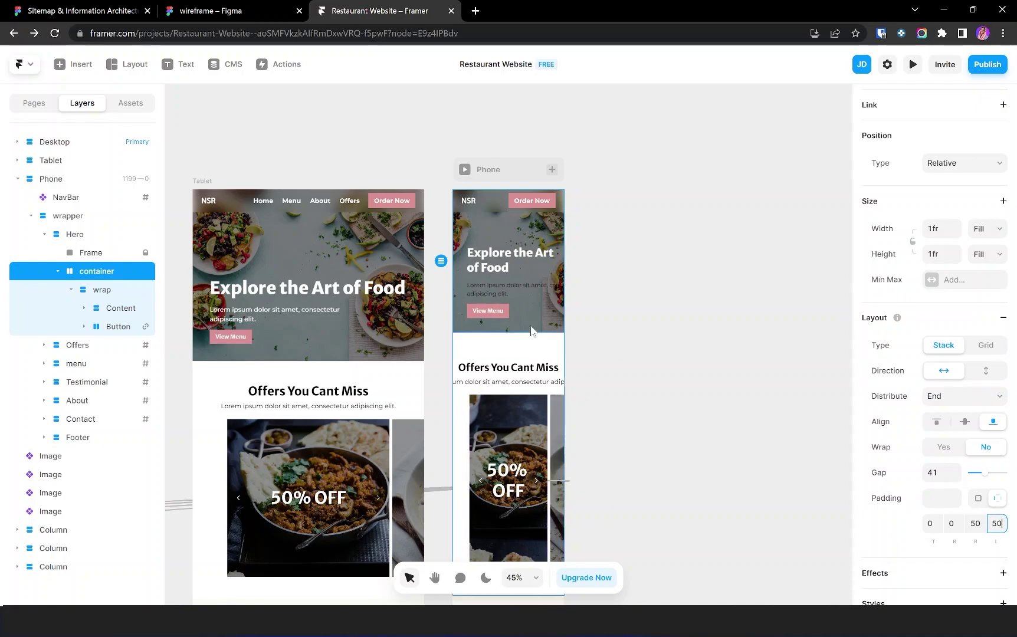
pyautogui.click(522, 291)
pyautogui.scroll(-2, 951, 575)
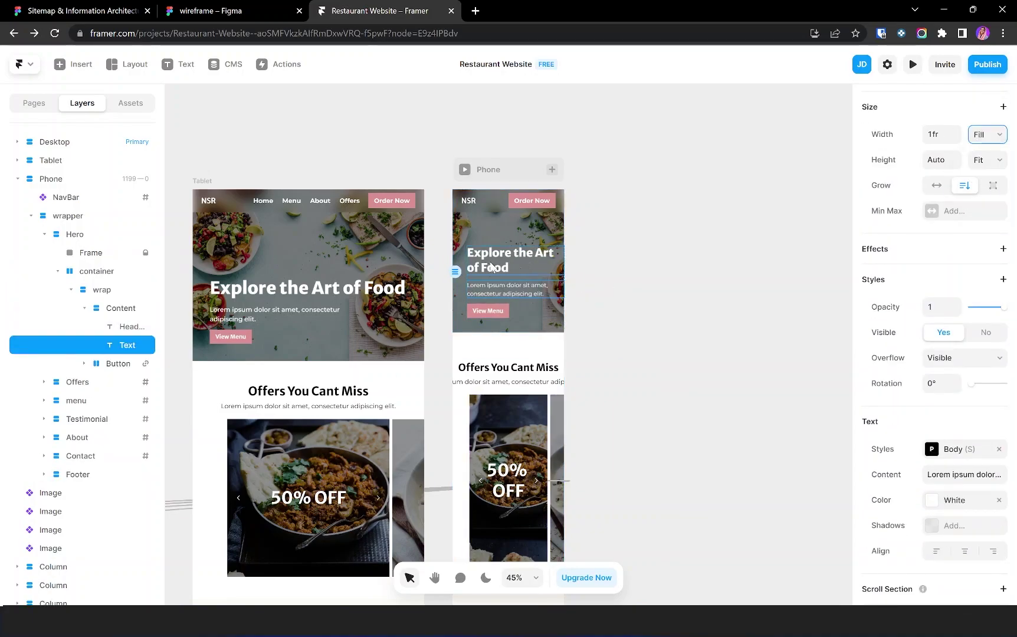
# - Set the top and bottom padding of the Phone's Offers section to 60
pyautogui.click(509, 377)
pyautogui.scroll(-2, 508, 377)
pyautogui.click(935, 525)
pyautogui.write('60')
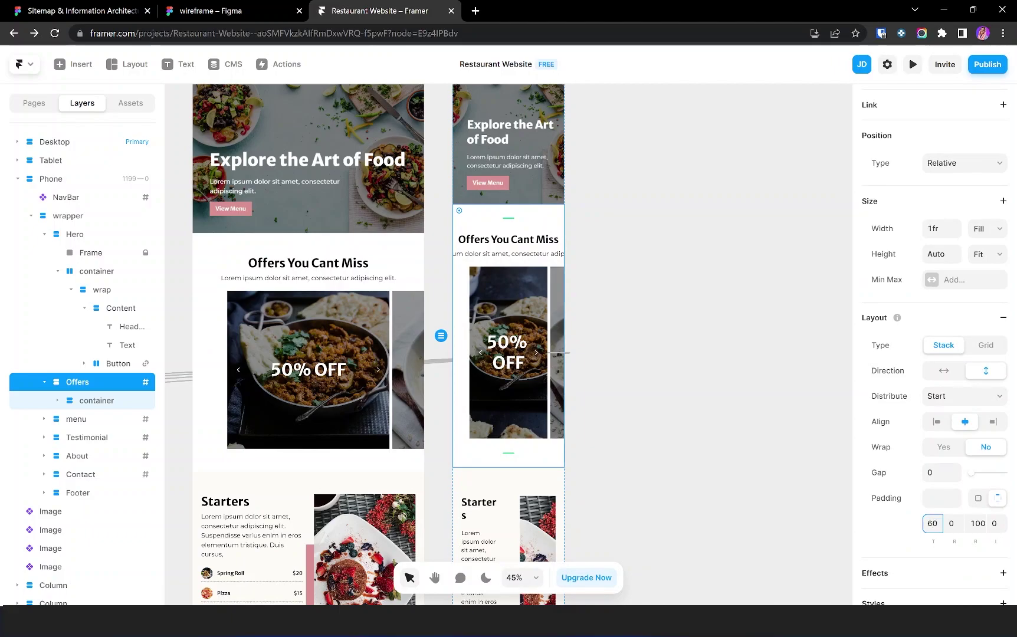
pyautogui.press('Tab')
pyautogui.press('Tab')
pyautogui.write('60')
pyautogui.scroll(3, 597, 250)
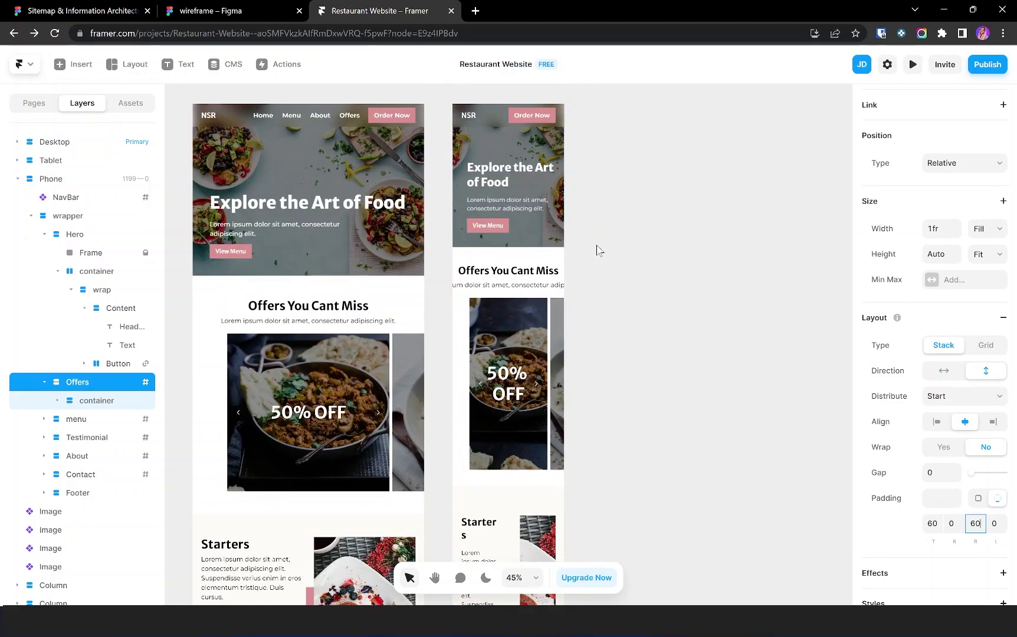
# - Set the width of the Phone's Offers heading, description text and their Section Title stack to Fill
pyautogui.click(531, 314)
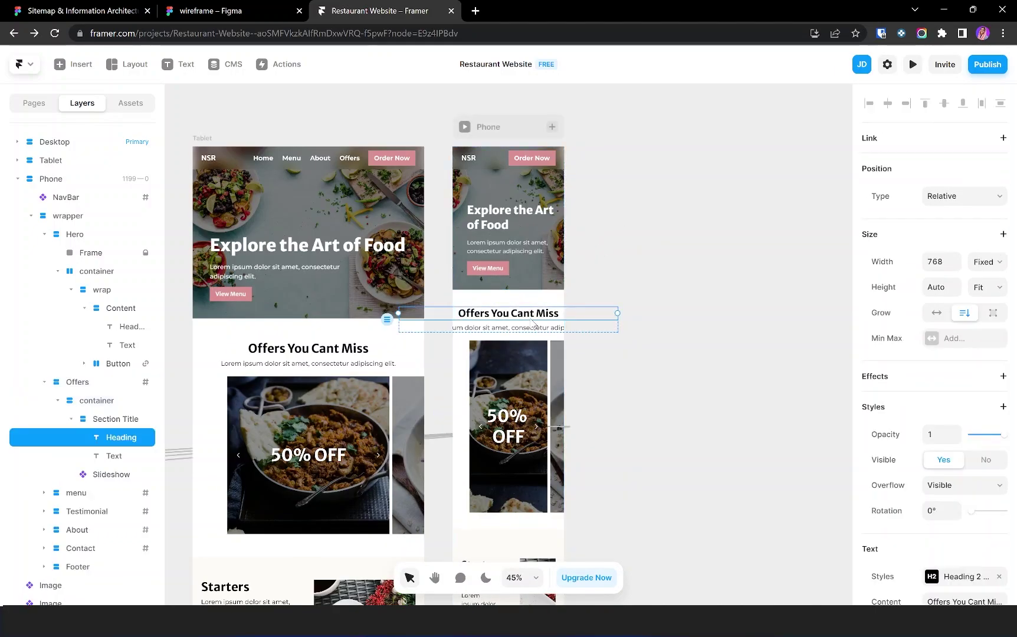
pyautogui.click(989, 268)
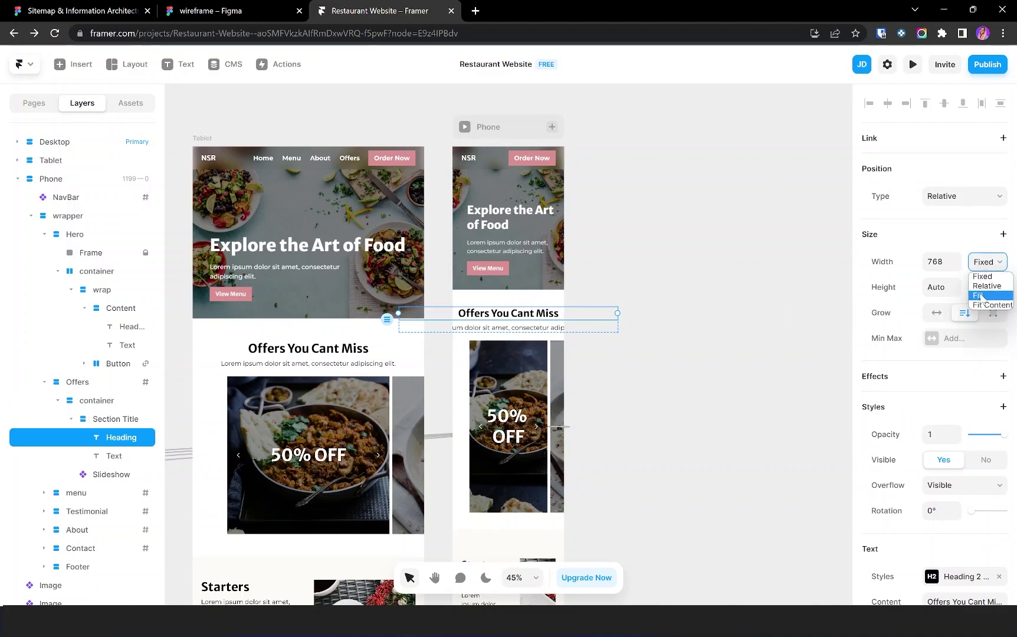
pyautogui.click(988, 301)
pyautogui.click(543, 333)
pyautogui.click(989, 262)
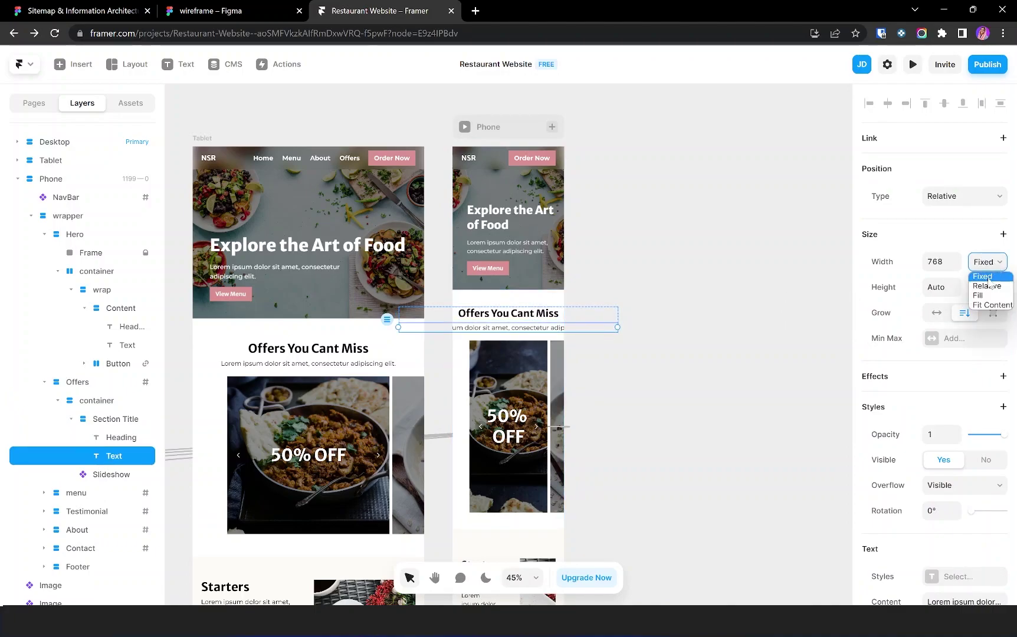
pyautogui.click(988, 298)
pyautogui.click(119, 421)
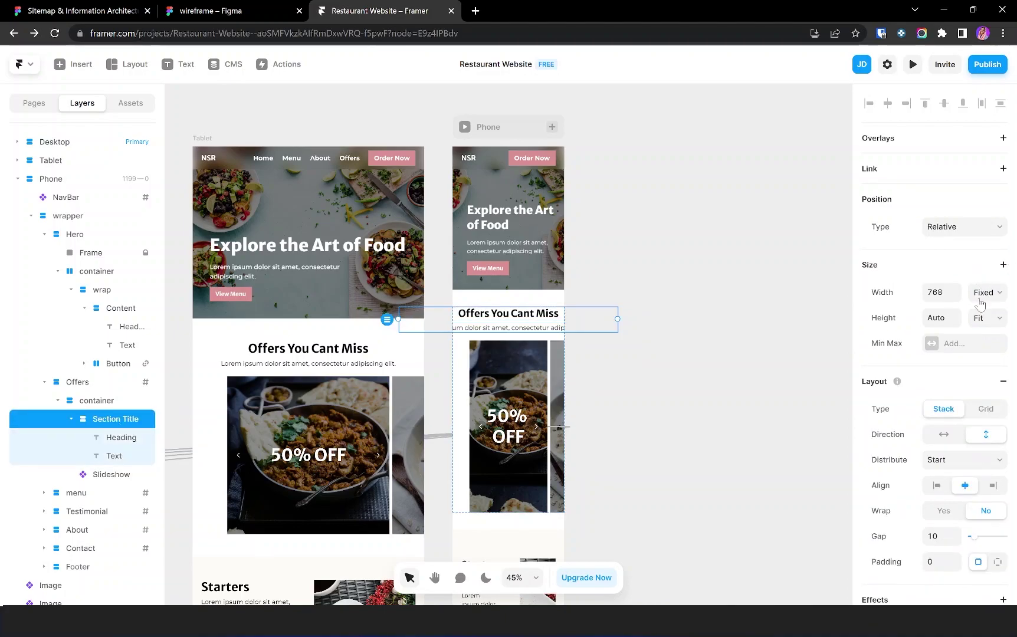
pyautogui.click(981, 299)
pyautogui.click(985, 303)
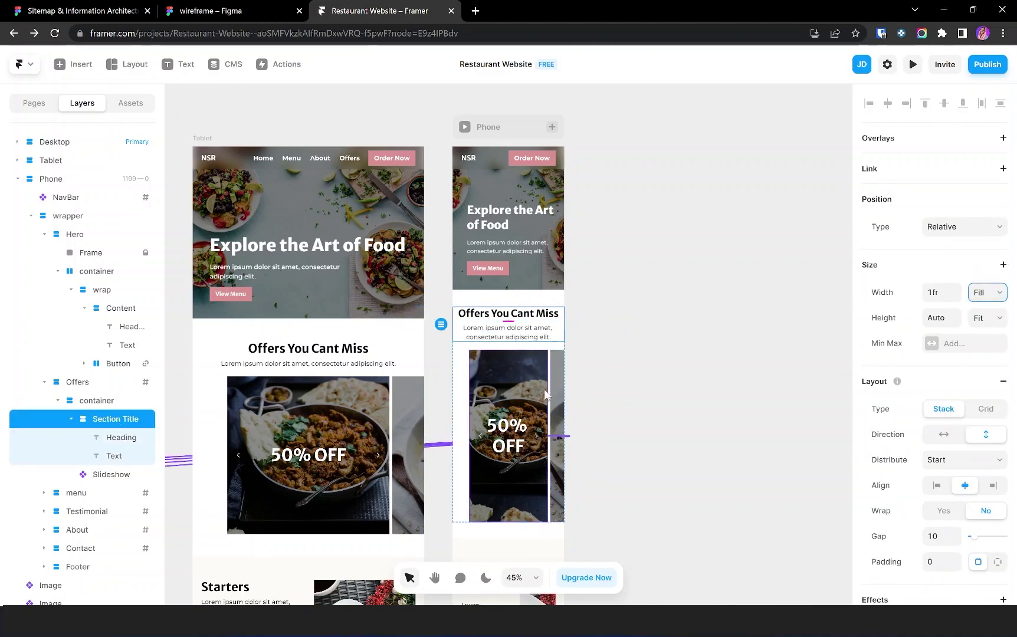
# - Set the height of the Phone's Offers slideshow to 400
pyautogui.click(511, 396)
pyautogui.click(511, 395)
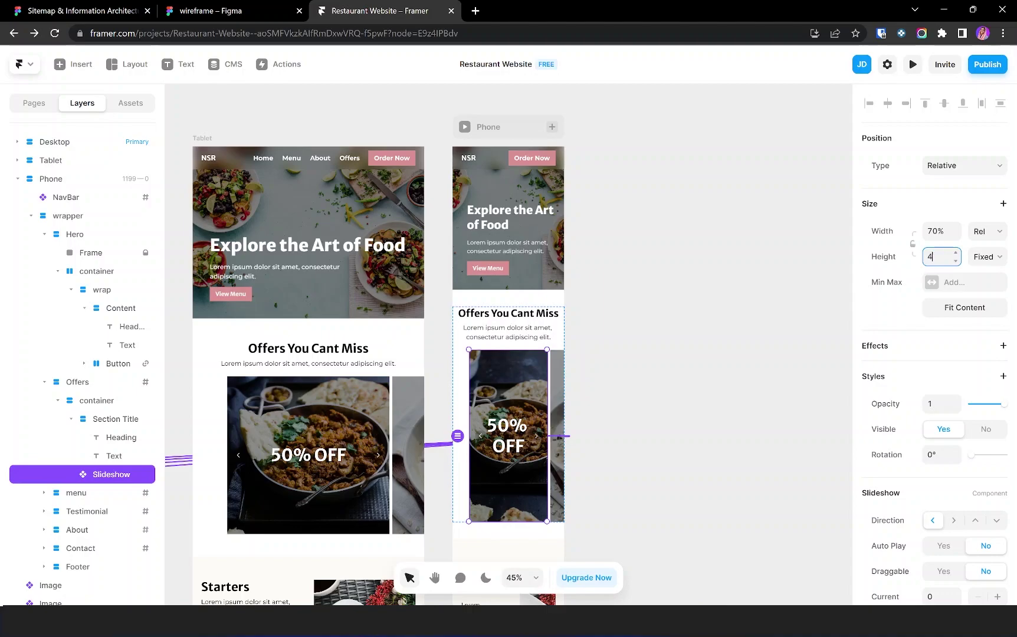
pyautogui.press('Return')
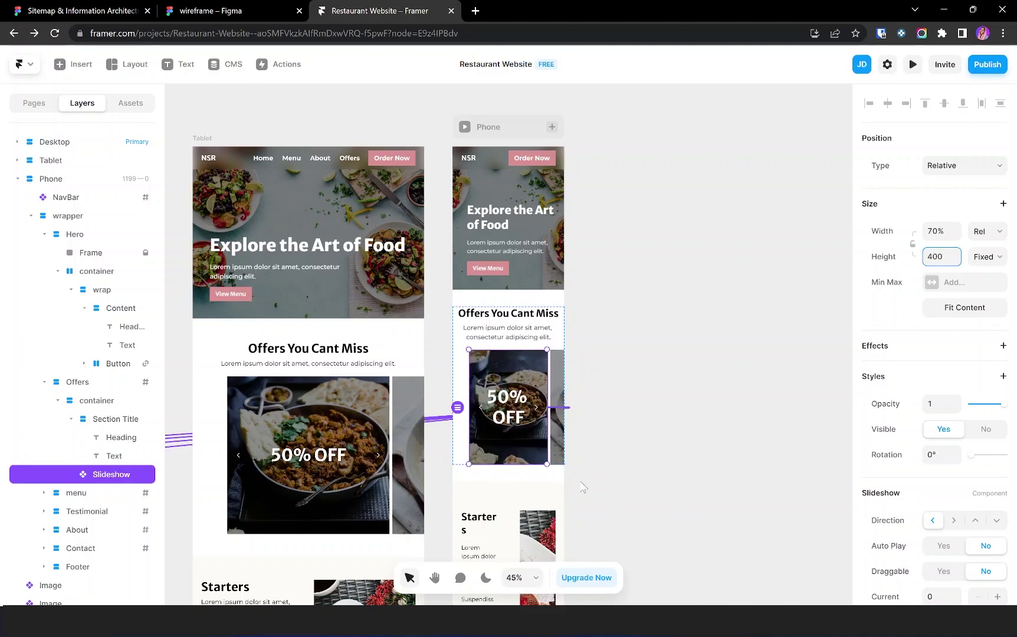
pyautogui.click(582, 487)
# - Set the top and bottom padding of the Phone's menu section to 60
pyautogui.scroll(-3, 583, 487)
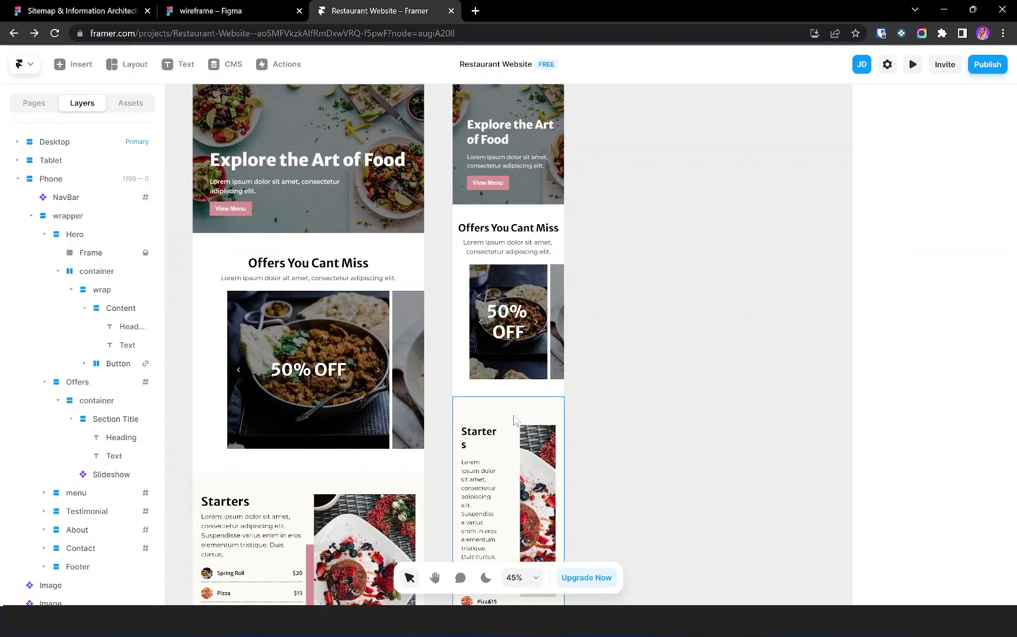
pyautogui.click(508, 413)
pyautogui.click(932, 587)
pyautogui.write('60')
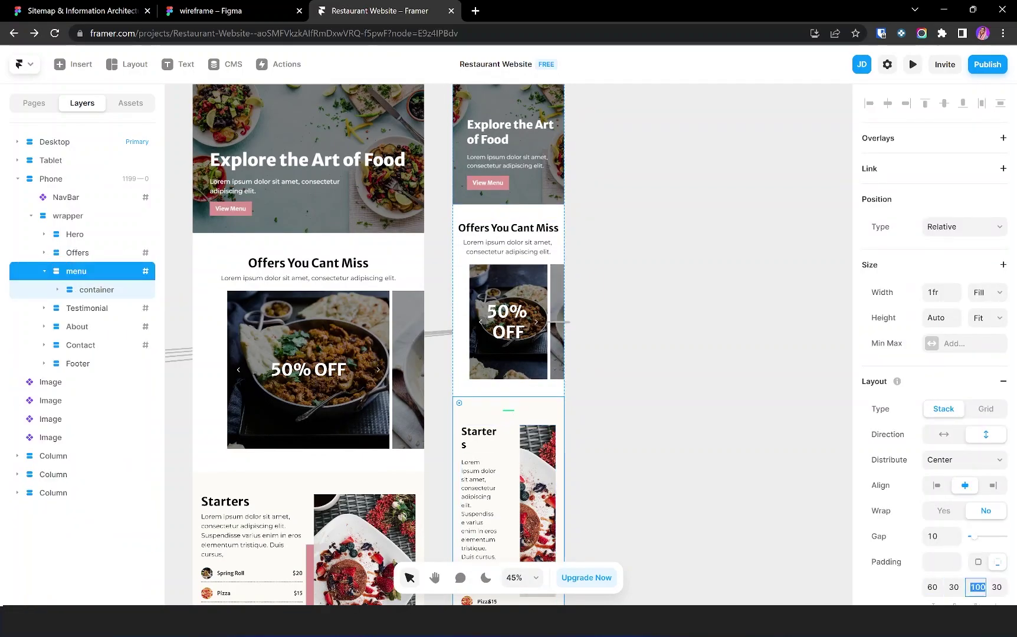
pyautogui.press('Return')
# - Stack the Phone's Starters menu list vertically and shorten its dish image
pyautogui.click(509, 484)
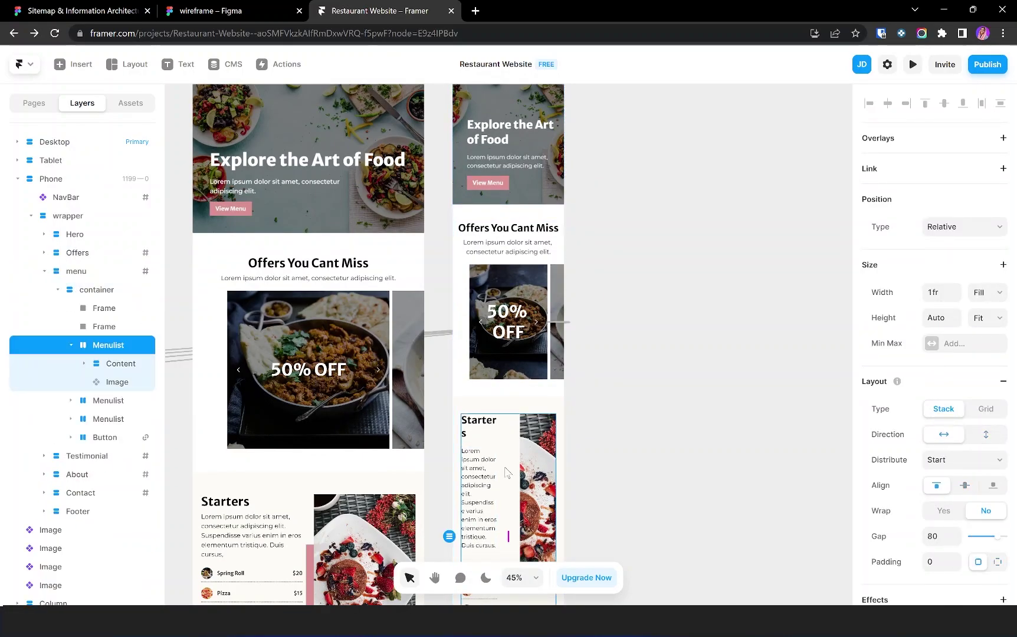
pyautogui.click(985, 435)
pyautogui.scroll(-3, 539, 489)
pyautogui.scroll(-5, 539, 490)
pyautogui.scroll(-6, 538, 489)
pyautogui.scroll(4, 538, 488)
pyautogui.click(538, 489)
pyautogui.click(120, 363)
pyautogui.scroll(-2, 89, 330)
# - Position the pink accent frame behind the Phone's Starters image, about 646 from the container's top and 50 from its left
pyautogui.click(70, 295)
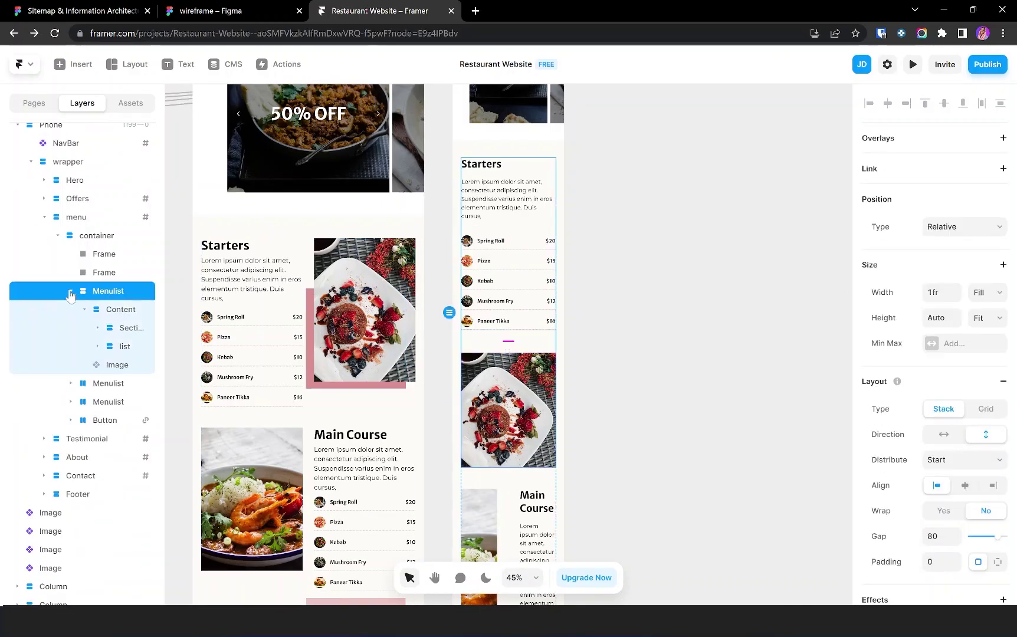
pyautogui.click(70, 295)
pyautogui.click(70, 294)
pyautogui.moveTo(681, 302); pyautogui.dragTo(498, 421)
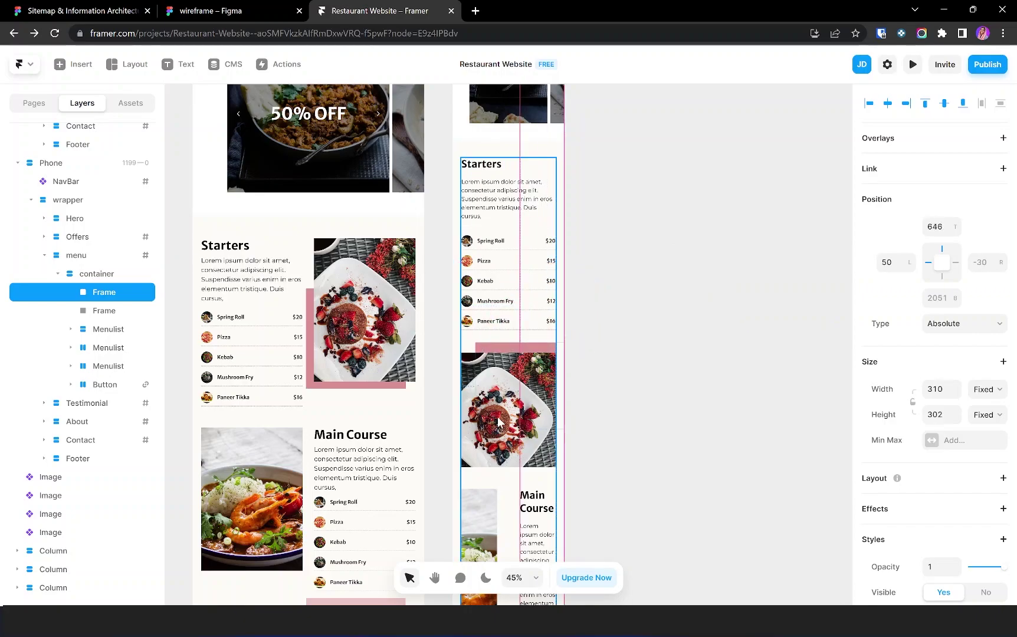
pyautogui.scroll(-5, 498, 422)
pyautogui.scroll(2, 519, 405)
# - Stack the Phone's Main Course menu list vertically with its content above the image, and shorten the image to match the Starters one
pyautogui.click(510, 427)
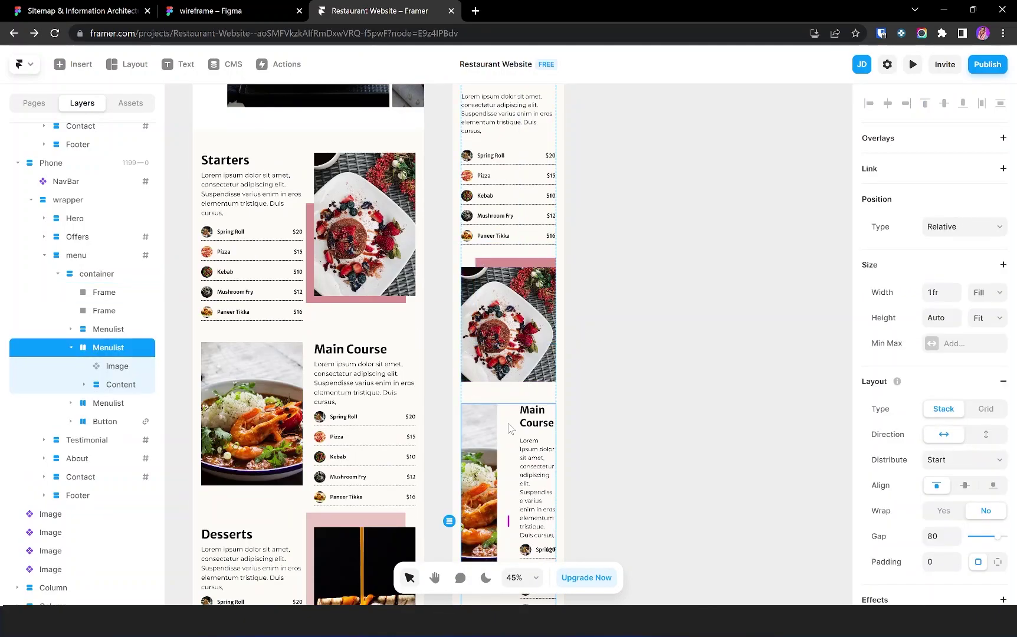
pyautogui.click(985, 438)
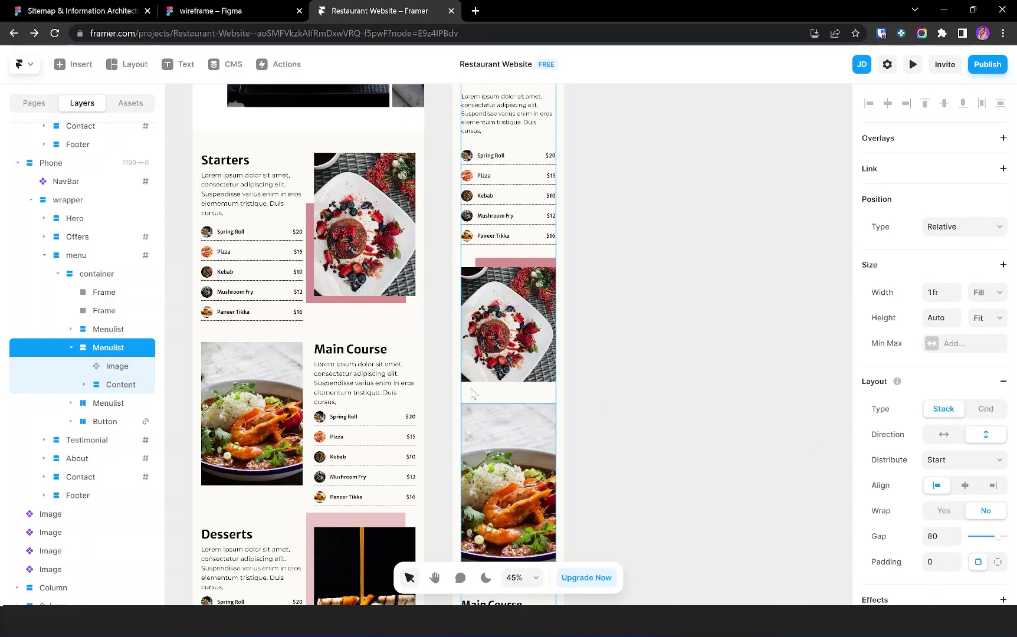
pyautogui.scroll(-3, 507, 462)
pyautogui.click(507, 463)
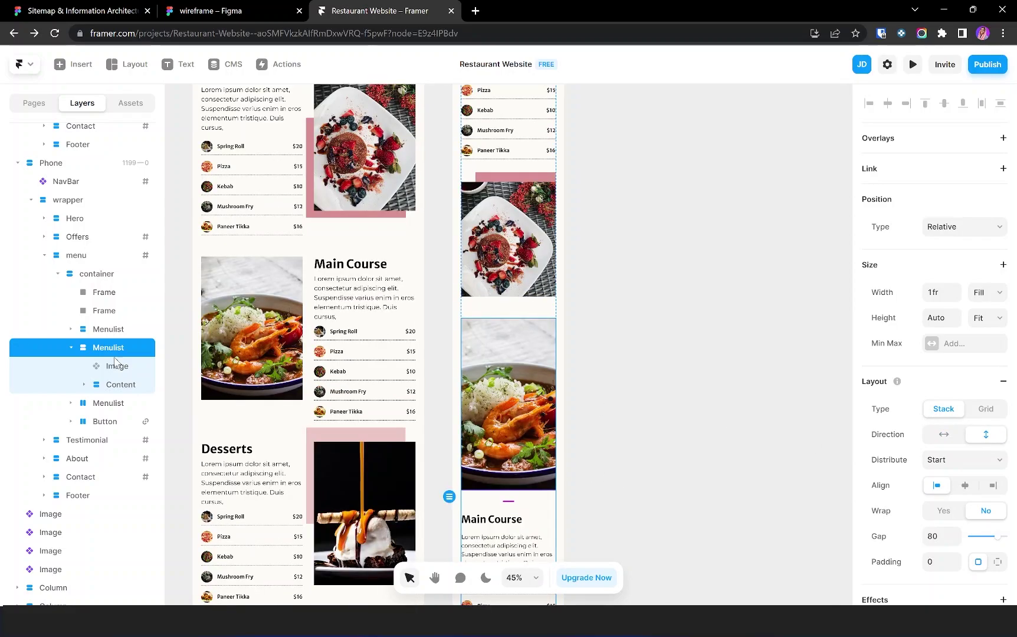
pyautogui.moveTo(508, 413); pyautogui.dragTo(508, 548)
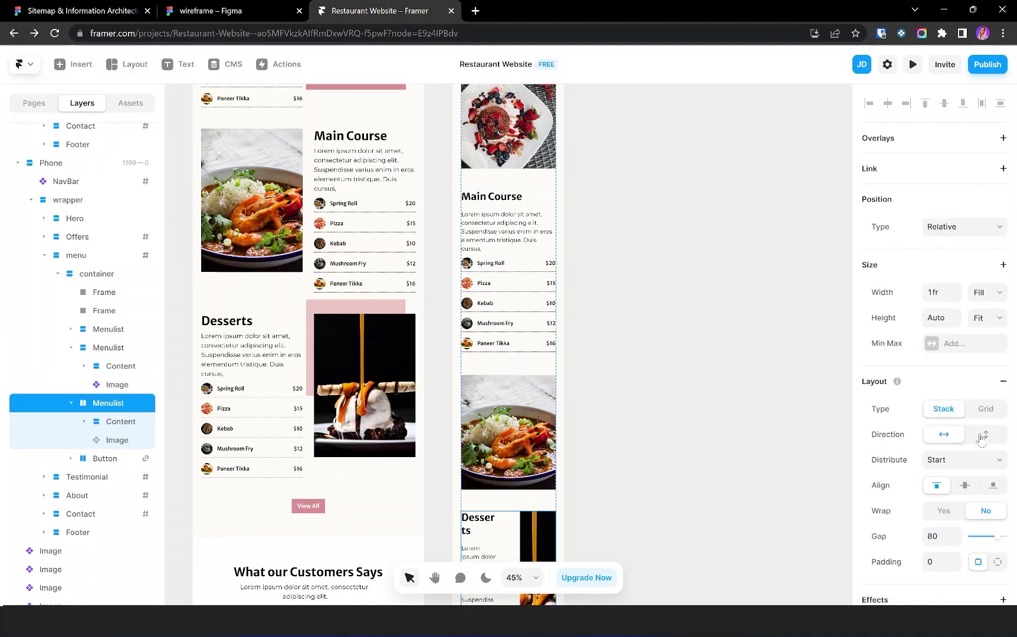
# - Stack the Phone's Desserts menu list vertically with its image 400 high, and center the Testimonial heading text
pyautogui.write('400')
pyautogui.press('Return')
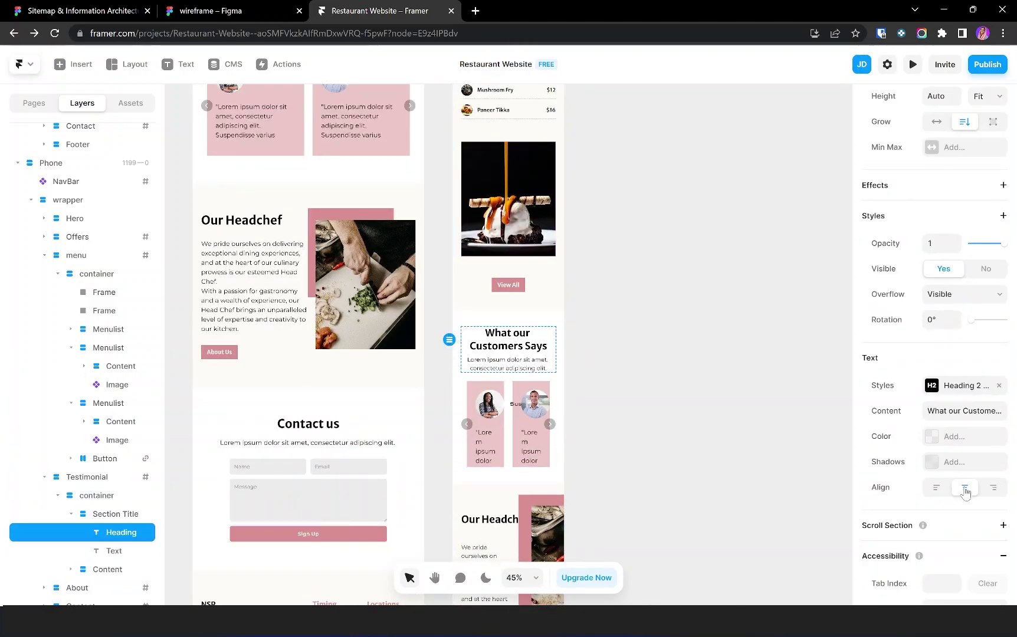
# - Reduce the Phone's Testimonial slideshow to 1 item shown at a time
pyautogui.click(480, 431)
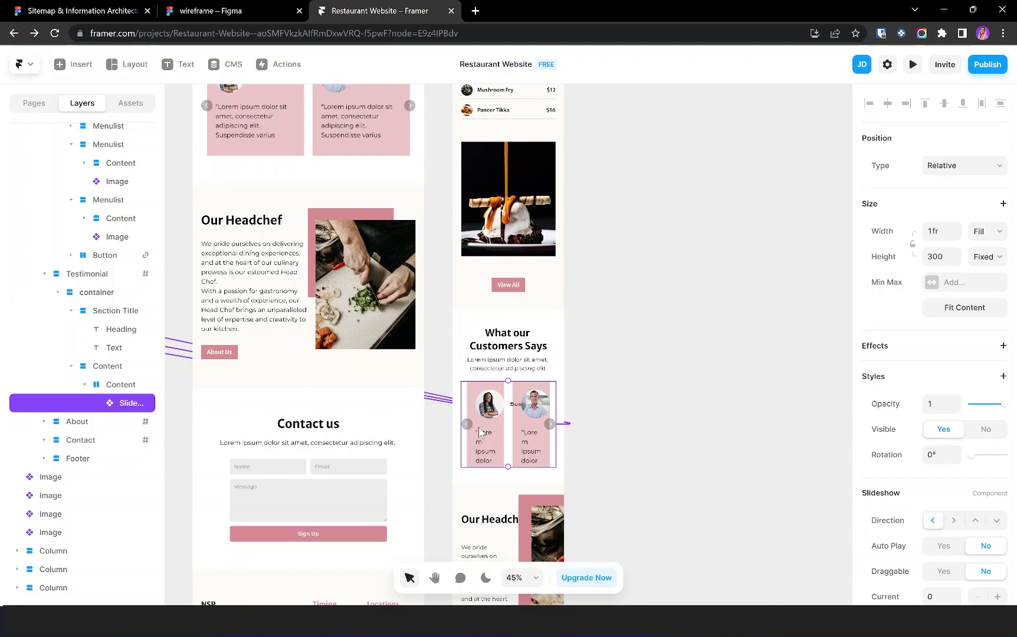
pyautogui.scroll(-3, 956, 512)
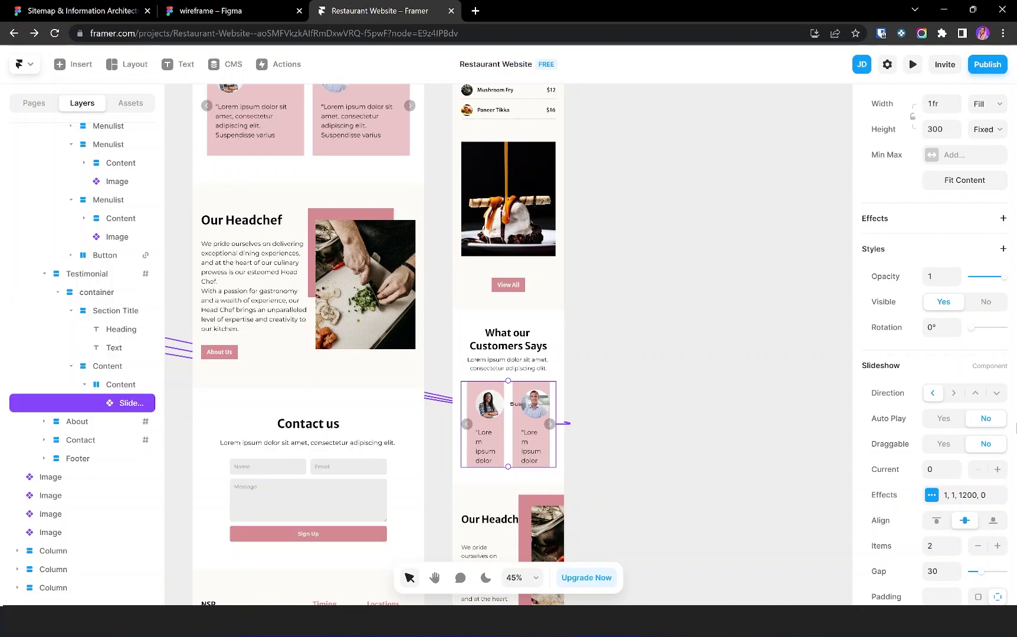
pyautogui.scroll(-3, 965, 483)
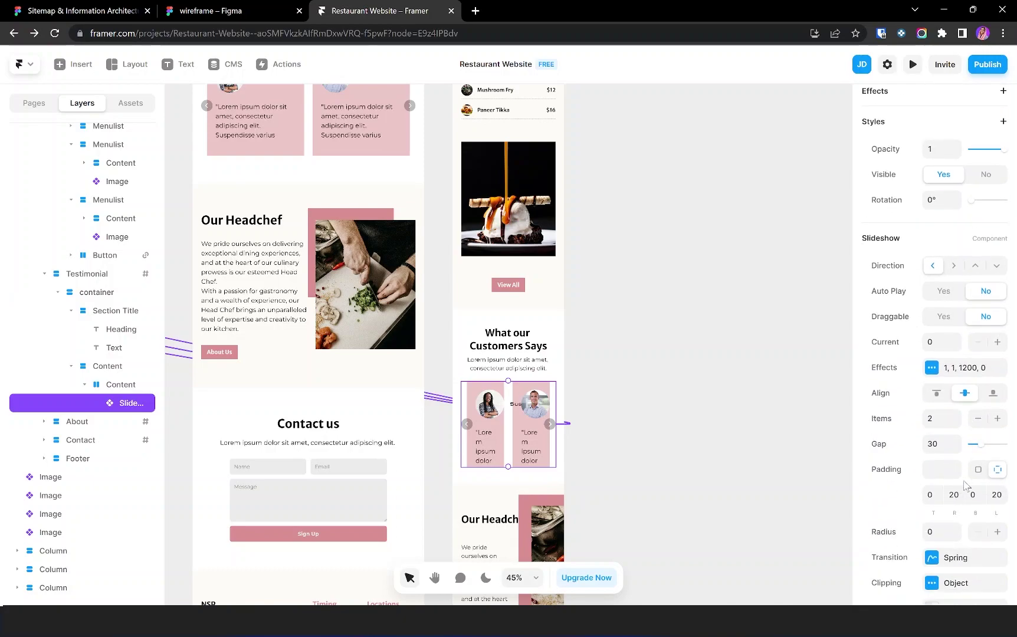
pyautogui.click(977, 419)
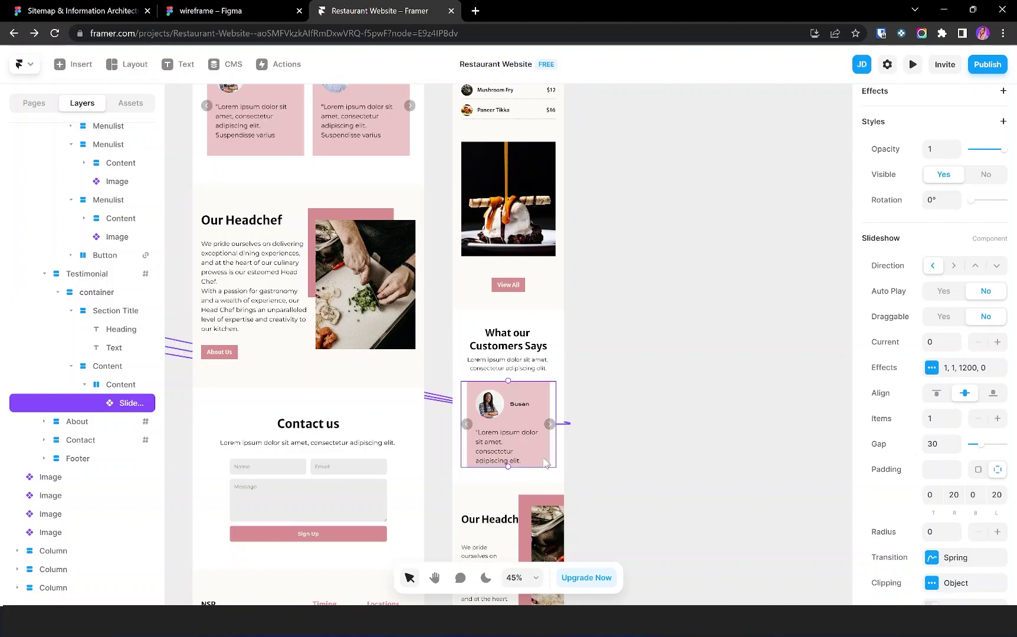
pyautogui.click(557, 407)
# - Stack the Phone's About wrap vertically and set the width of its Content stack to Fill
pyautogui.scroll(-2, 507, 472)
pyautogui.click(483, 519)
pyautogui.scroll(-2, 508, 472)
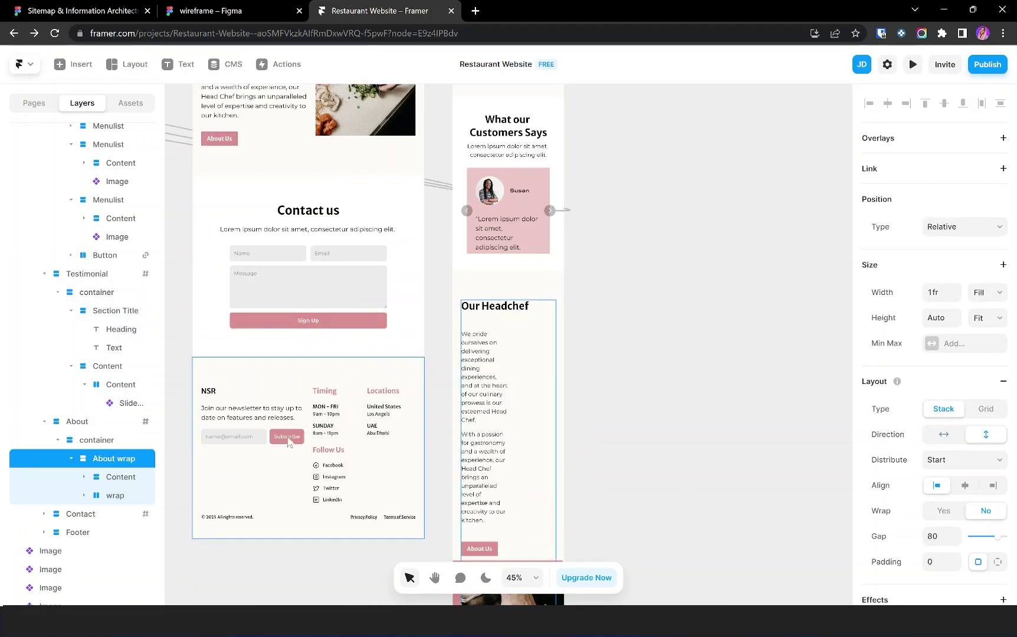
pyautogui.doubleClick(484, 413)
pyautogui.click(987, 292)
pyautogui.click(982, 321)
# - Shorten the head chef image in the Phone's About section
pyautogui.click(540, 492)
pyautogui.scroll(-3, 540, 413)
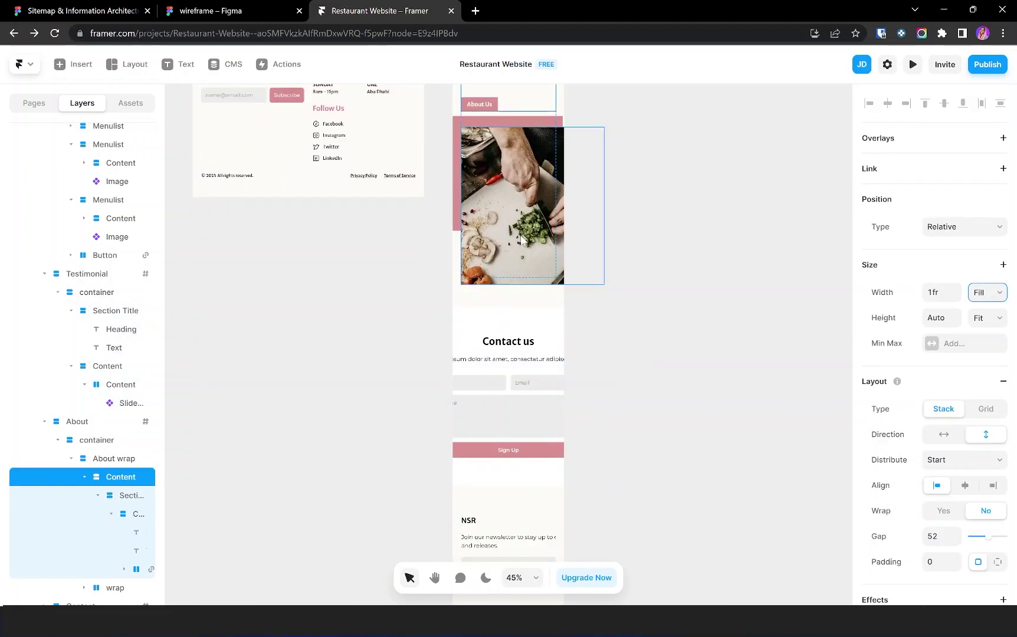
pyautogui.scroll(1, 590, 354)
pyautogui.click(519, 295)
# - Set the width of the heading text in the Phone's Contact section to Fill so it wraps within the frame
pyautogui.click(507, 348)
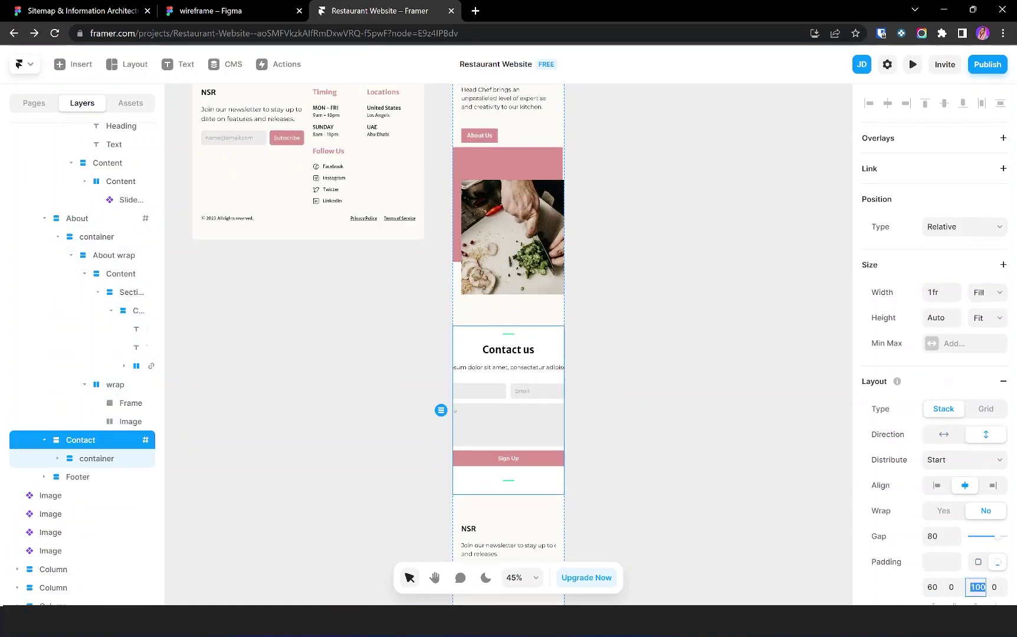
pyautogui.doubleClick(508, 349)
pyautogui.click(979, 264)
pyautogui.click(977, 295)
# - Set the Phone's FormSpark contact form height to Fill and make its parent Form stack fill the container's width
pyautogui.click(507, 424)
pyautogui.click(987, 286)
pyautogui.click(977, 321)
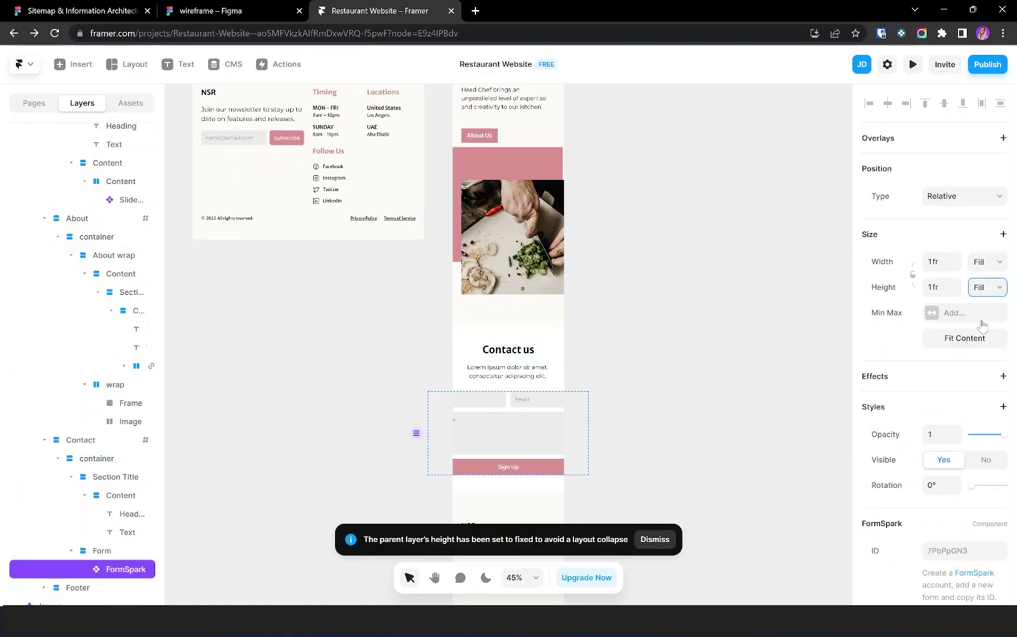
pyautogui.click(103, 554)
pyautogui.click(988, 292)
pyautogui.click(979, 330)
pyautogui.click(987, 292)
pyautogui.press('Escape')
pyautogui.click(993, 587)
# - Set the Phone footer's Newsletter stack width to Fill and stack the footer Card vertically
pyautogui.scroll(-4, 507, 413)
pyautogui.click(484, 472)
pyautogui.doubleClick(495, 372)
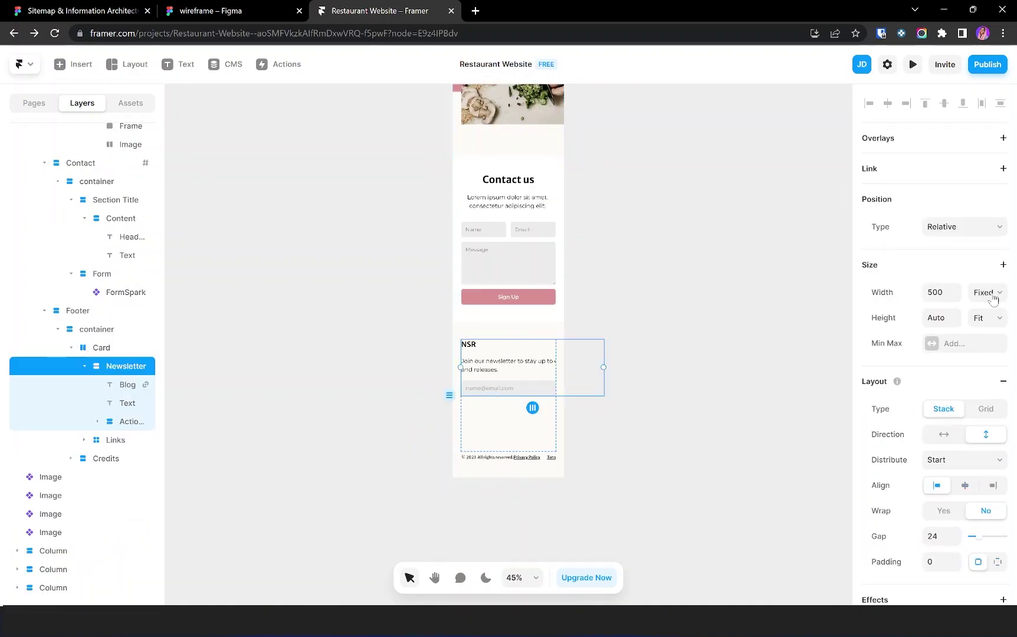
pyautogui.press('Escape')
pyautogui.click(986, 434)
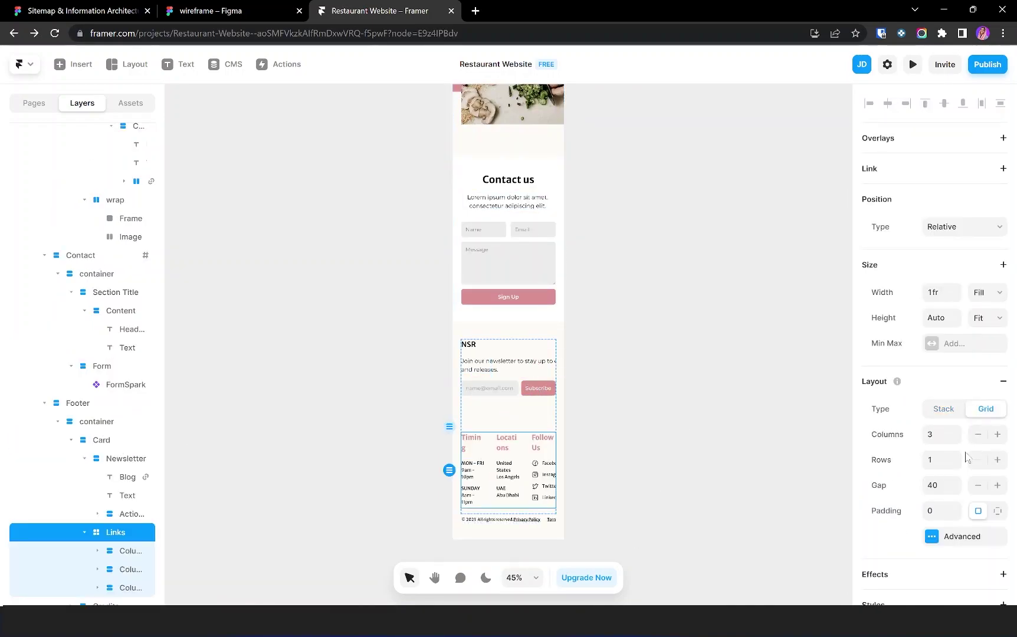
# - Set the Phone footer's Links grid to 2 columns and stack the Credits row vertically
pyautogui.press('Escape')
pyautogui.click(106, 366)
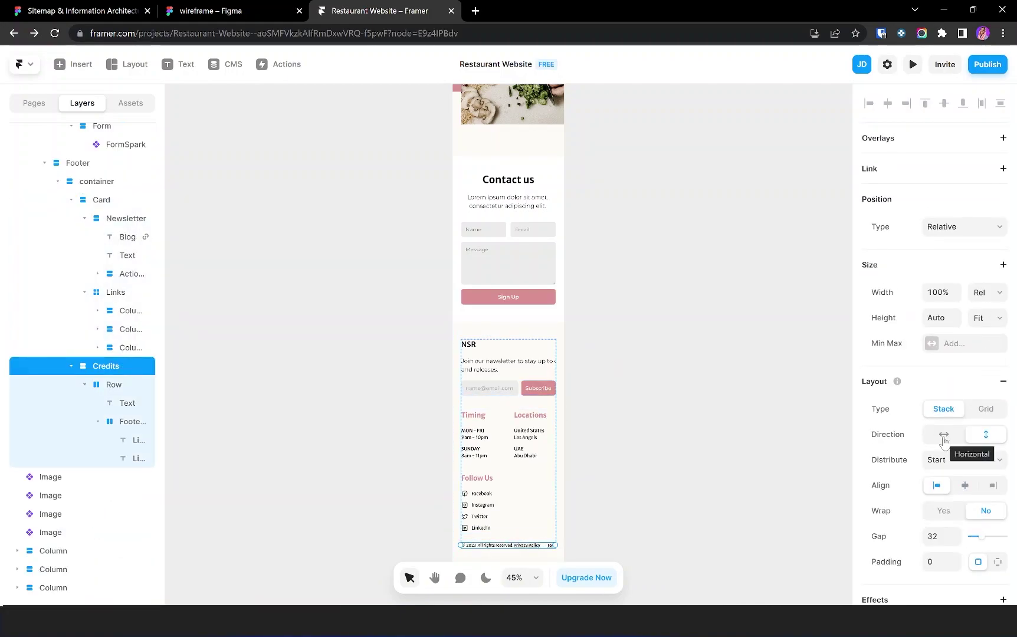
pyautogui.click(708, 454)
pyautogui.click(112, 458)
pyautogui.click(726, 505)
# - Review the Desktop, Tablet and Phone layouts side by side on the canvas
pyautogui.scroll(5, 536, 460)
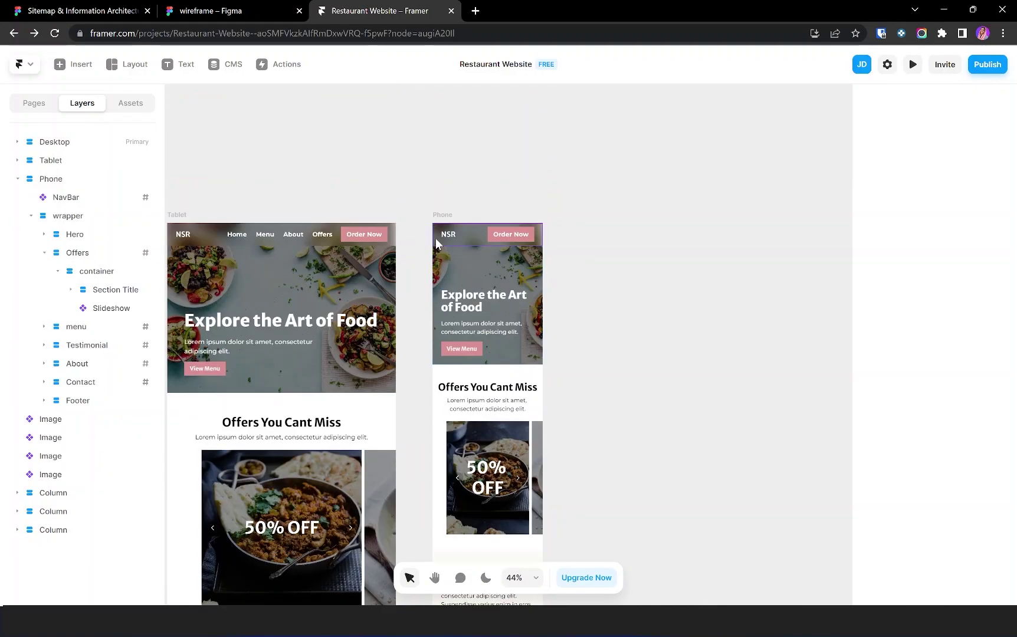
pyautogui.scroll(-10, 484, 195)
pyautogui.scroll(5, 484, 340)
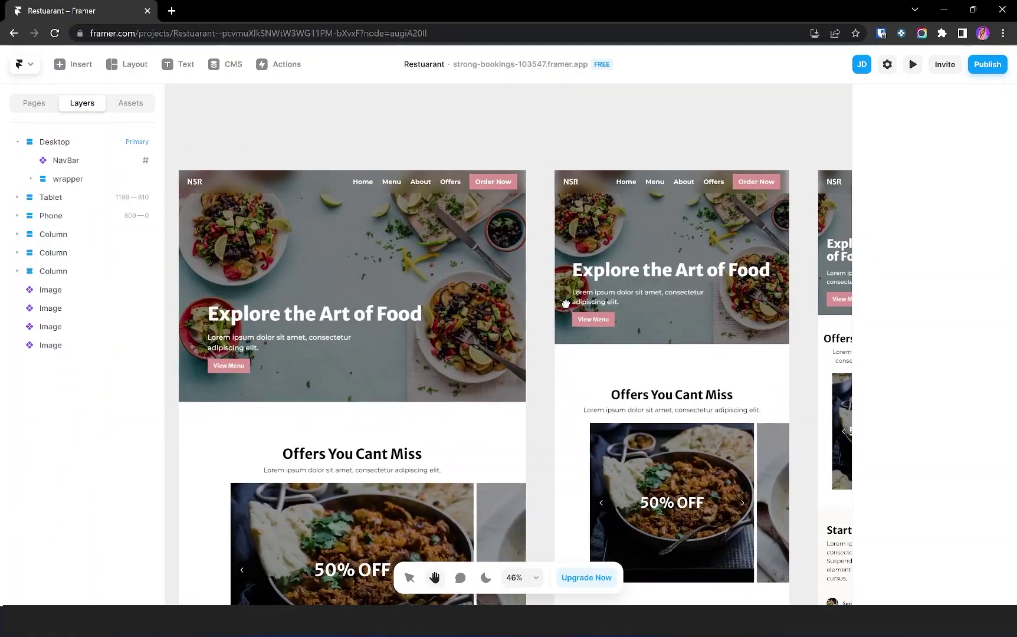
pyautogui.hscroll(3, 503, 302)
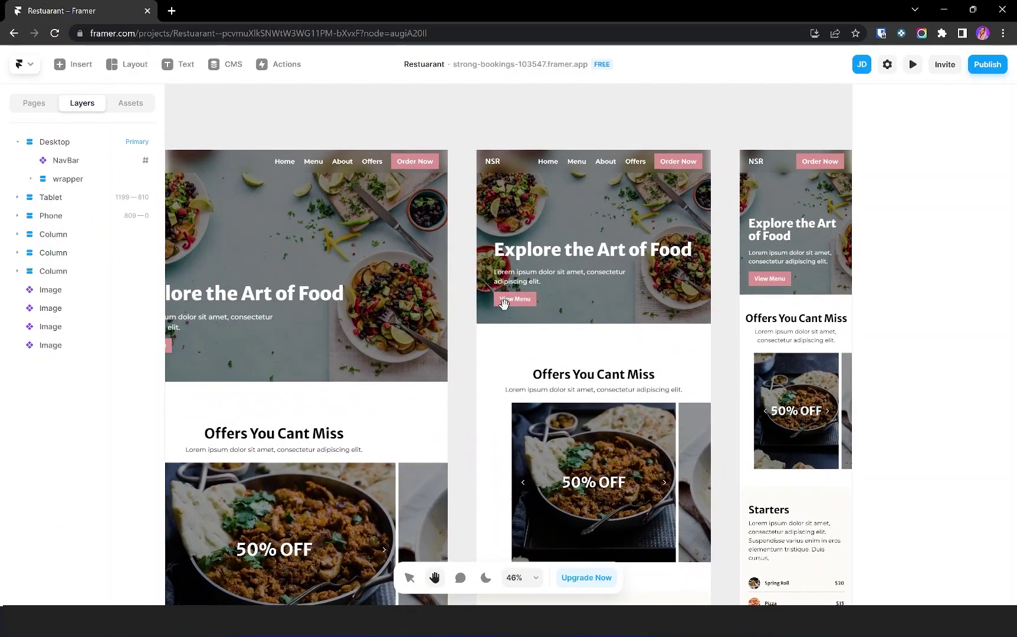
pyautogui.hscroll(5, 504, 303)
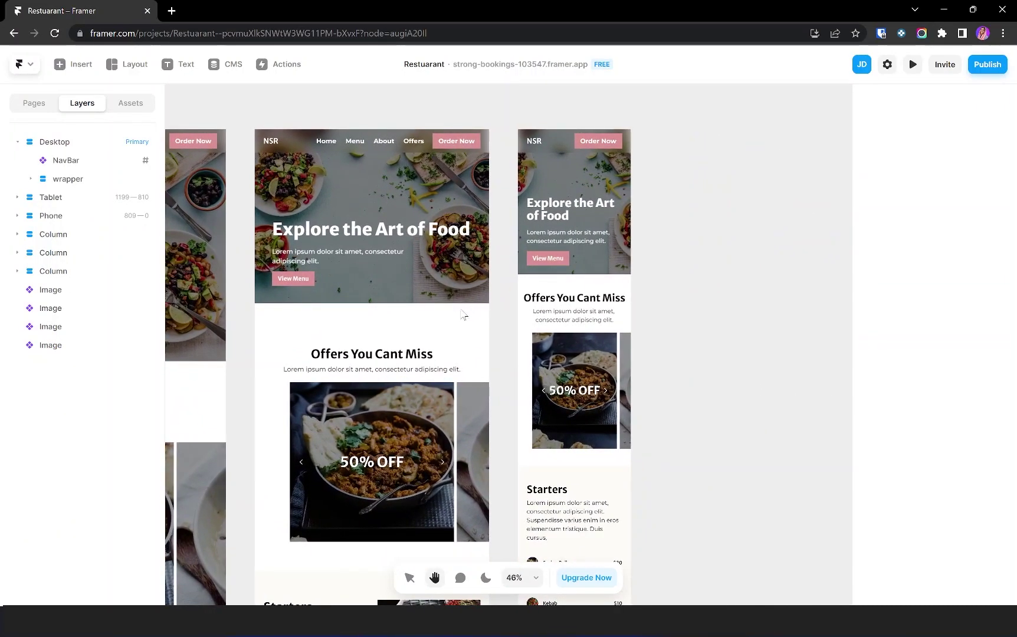
pyautogui.press('v')
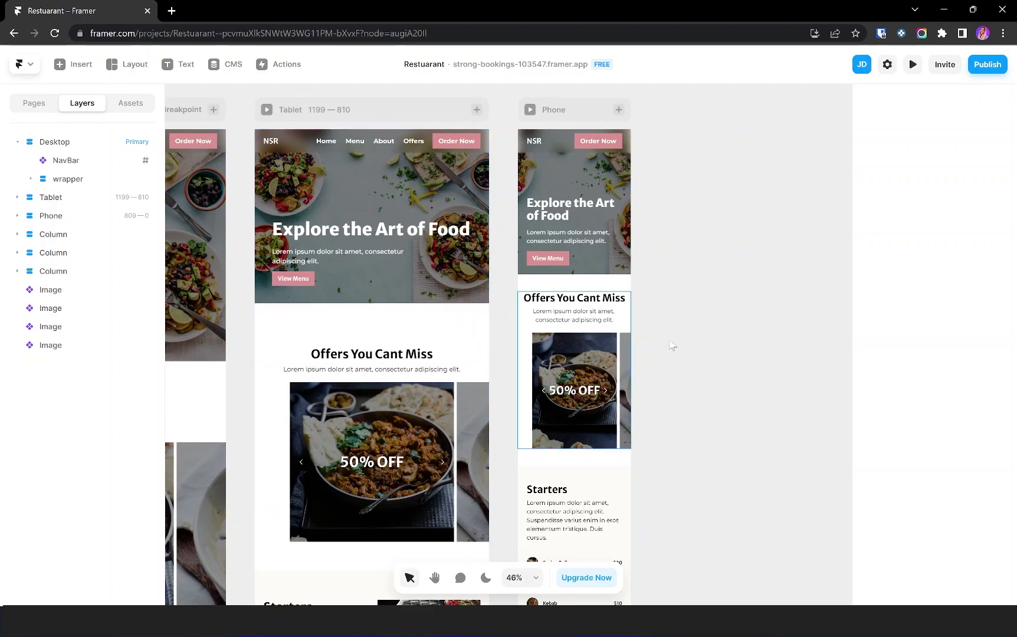
# - Preview the site at a desktop width of 1550, trying the Offers slideshow and checking each section down to the footer
pyautogui.click(911, 66)
pyautogui.moveTo(994, 347); pyautogui.dragTo(1010, 351)
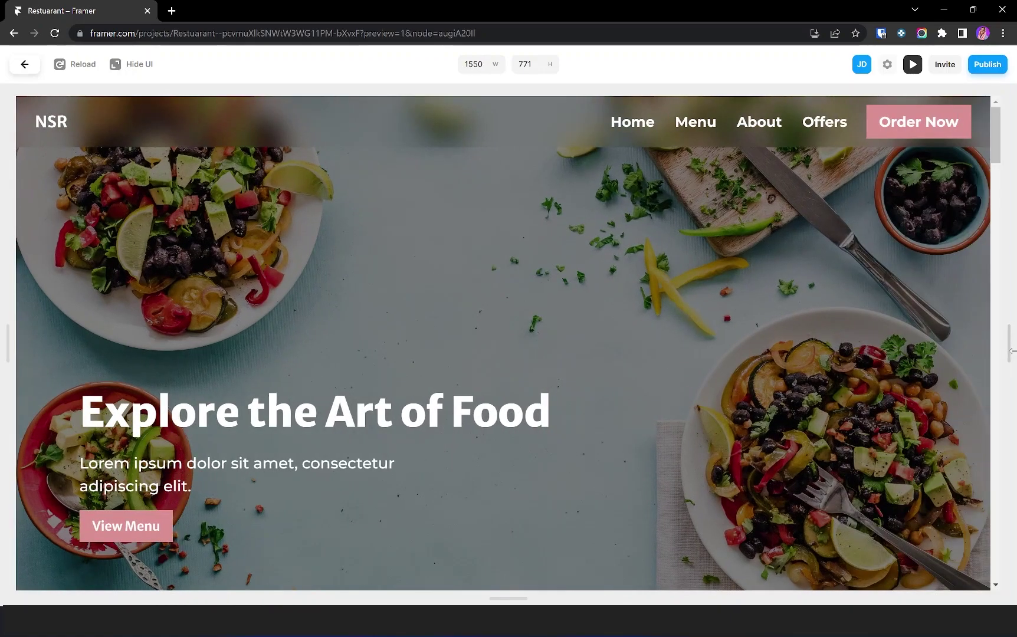
pyautogui.scroll(-10, 653, 361)
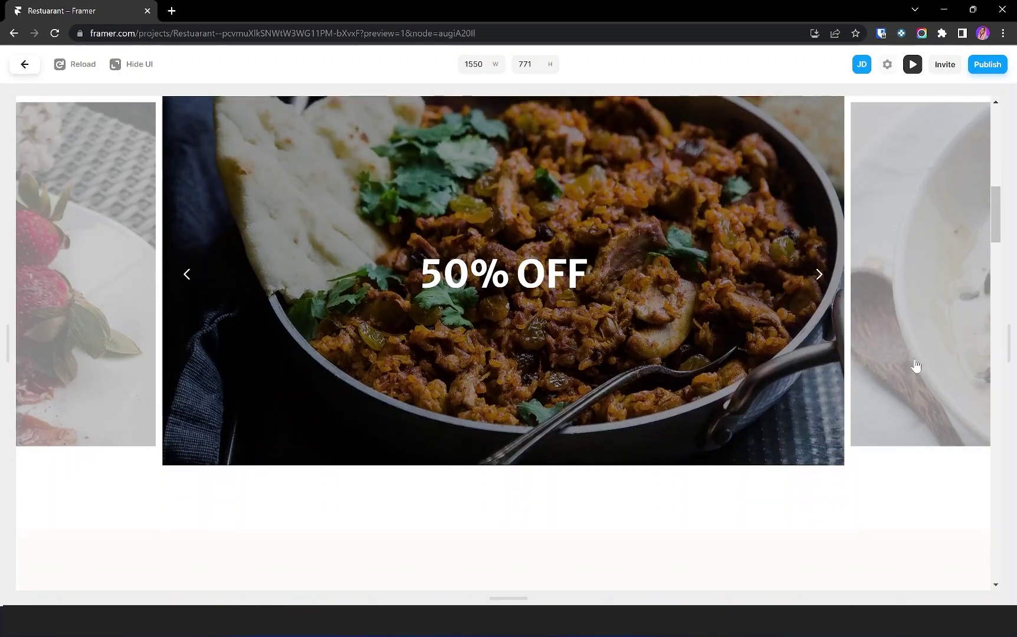
pyautogui.click(823, 282)
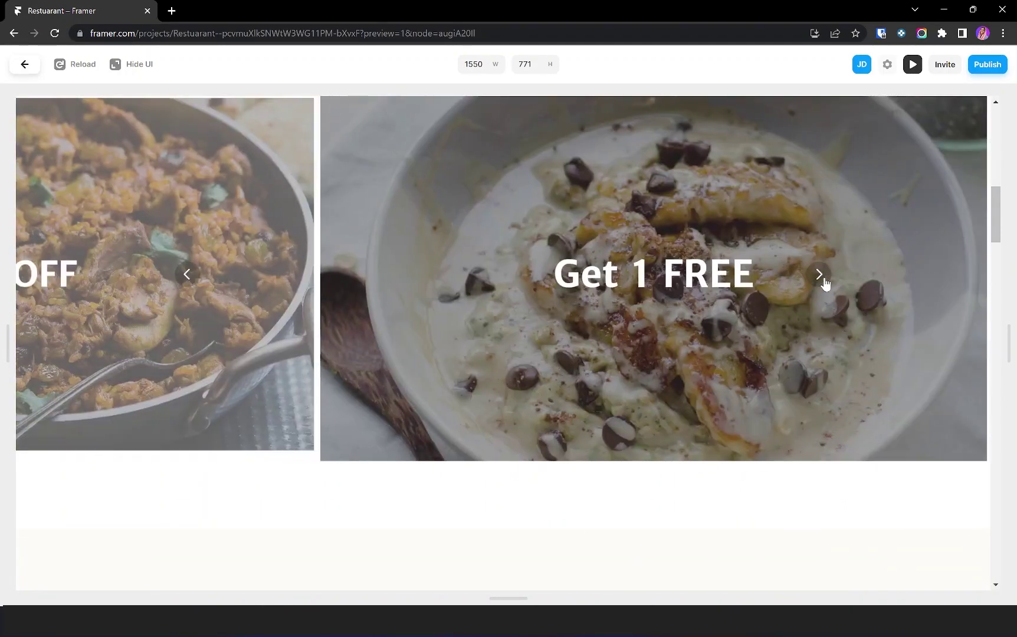
pyautogui.click(822, 282)
pyautogui.scroll(1, 760, 345)
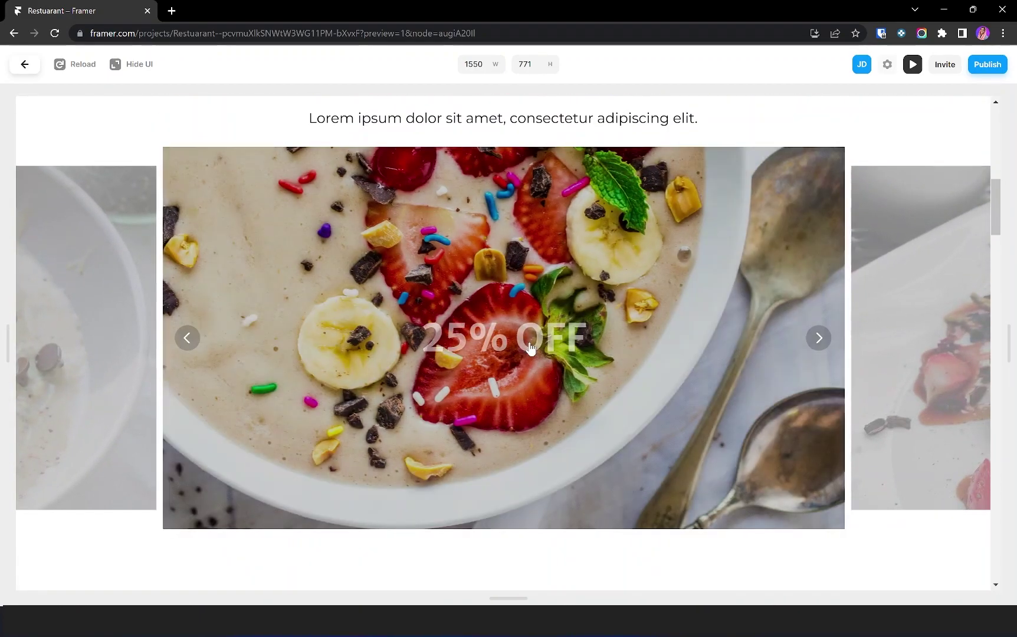
pyautogui.scroll(-20, 530, 348)
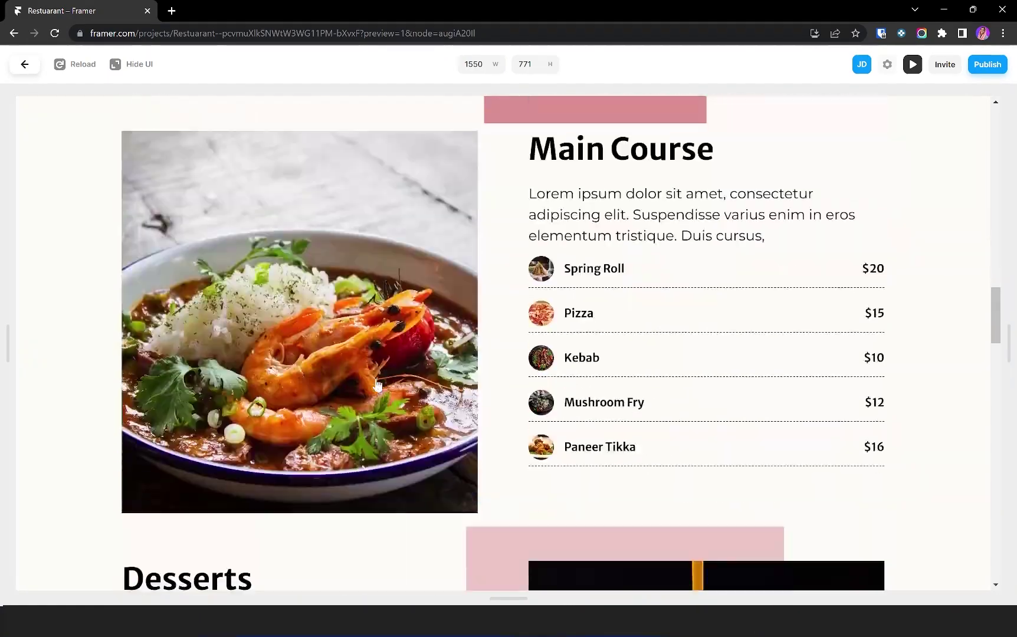
pyautogui.scroll(-15, 658, 366)
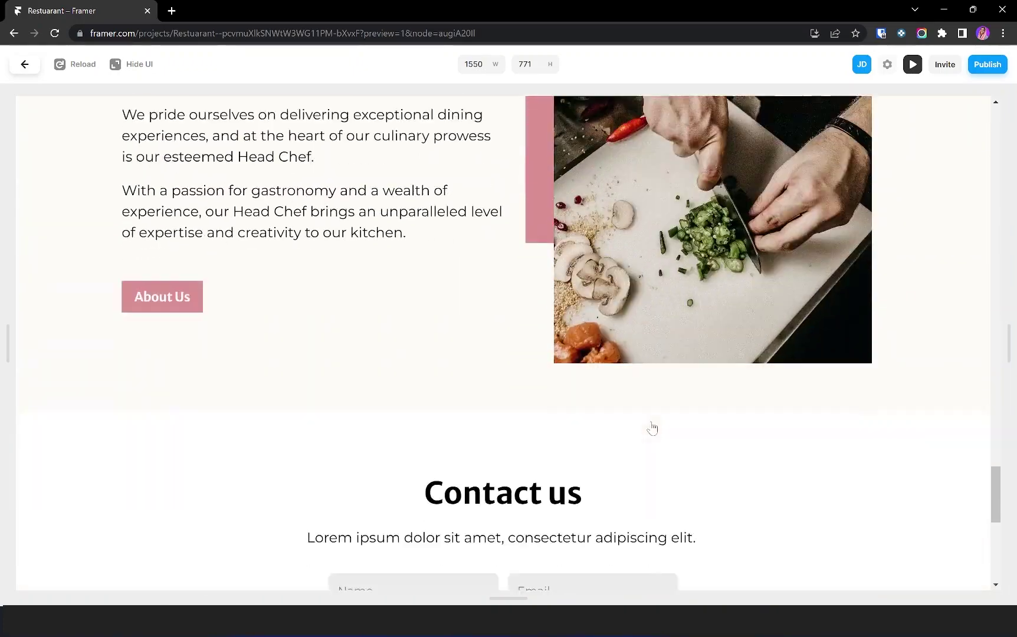
pyautogui.scroll(-8, 651, 428)
# - Narrow the preview to a tablet width of 1140 and check the sections from the footer back up to the hero
pyautogui.moveTo(1010, 342); pyautogui.dragTo(879, 344)
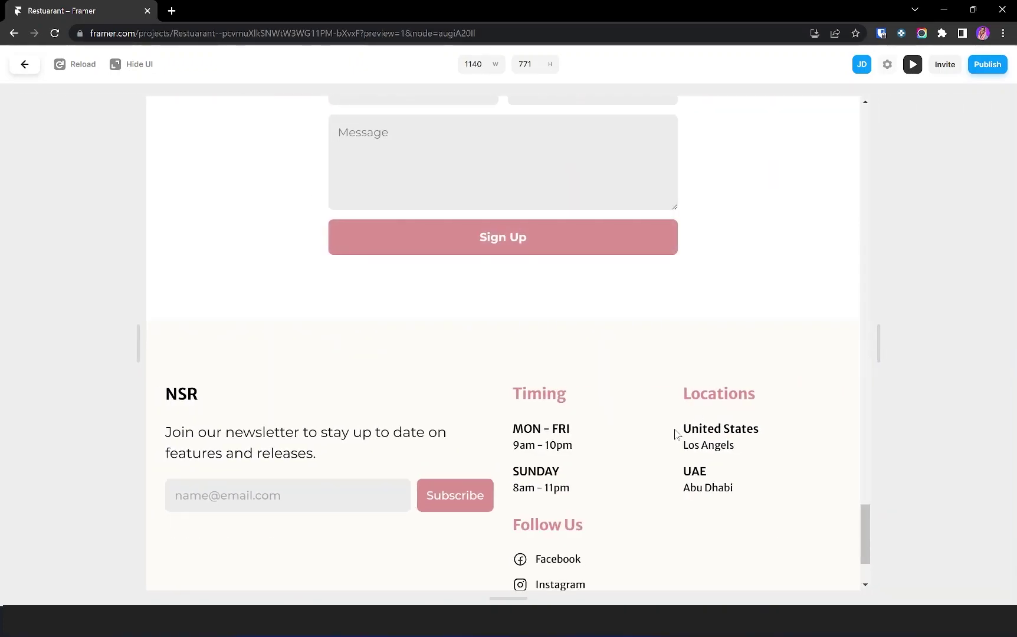
pyautogui.scroll(-3, 675, 435)
pyautogui.scroll(12, 674, 434)
pyautogui.scroll(15, 676, 431)
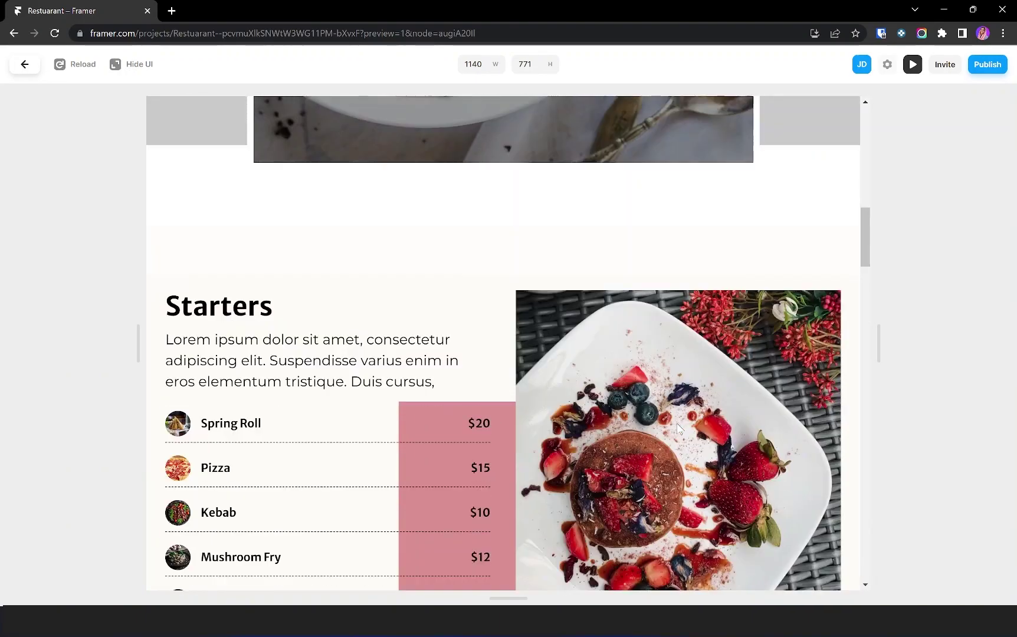
pyautogui.scroll(8, 679, 427)
# - Narrow the preview to a phone width of 690, advance the Offers slideshow and check the page down to the footer
pyautogui.moveTo(878, 361); pyautogui.dragTo(736, 354)
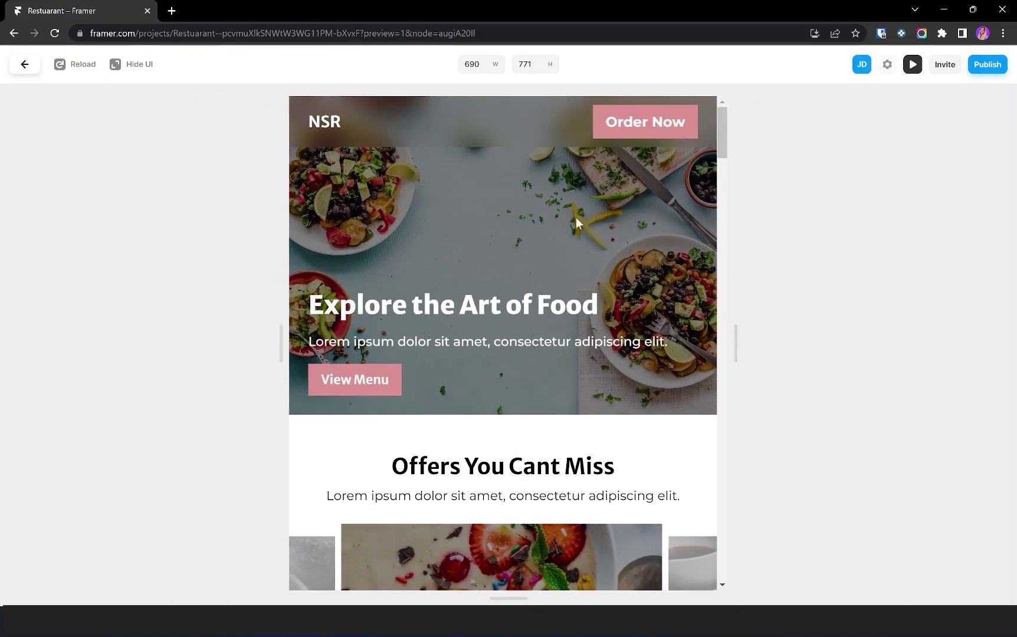
pyautogui.scroll(-5, 495, 254)
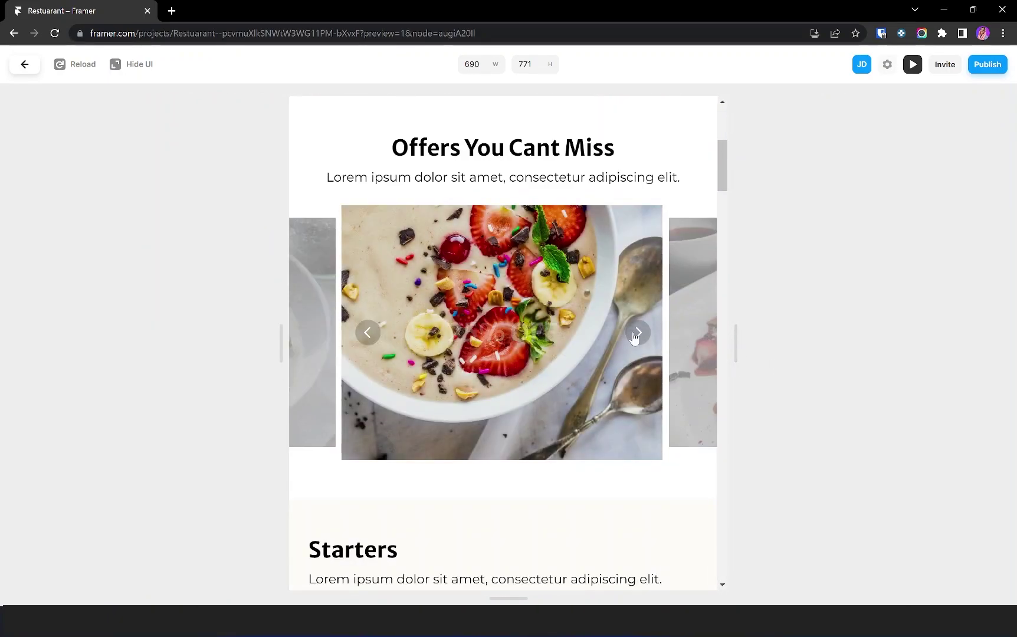
pyautogui.click(637, 334)
pyautogui.scroll(-12, 635, 337)
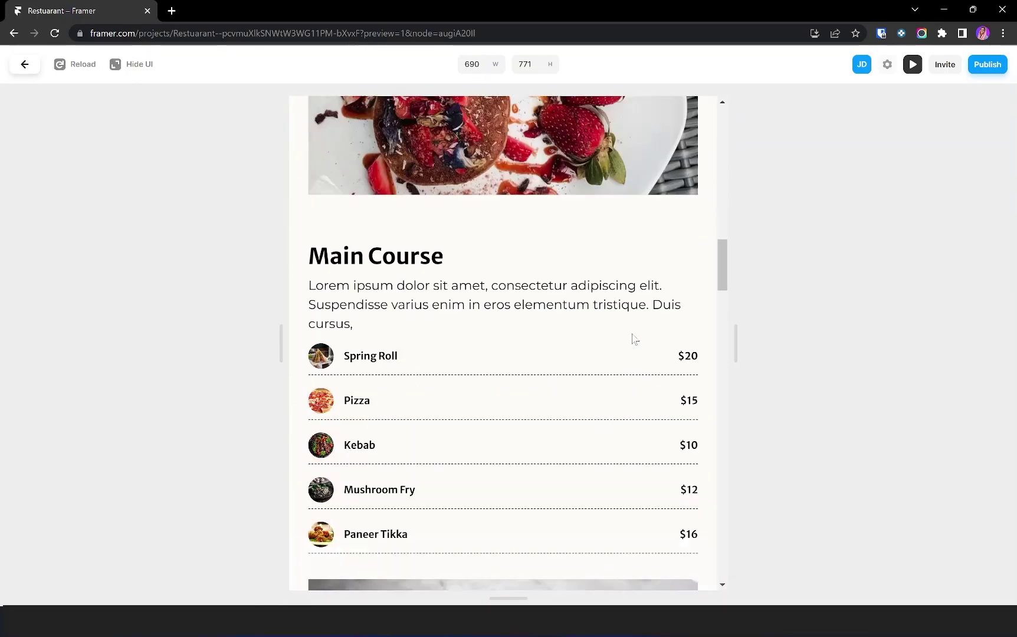
pyautogui.scroll(-15, 634, 340)
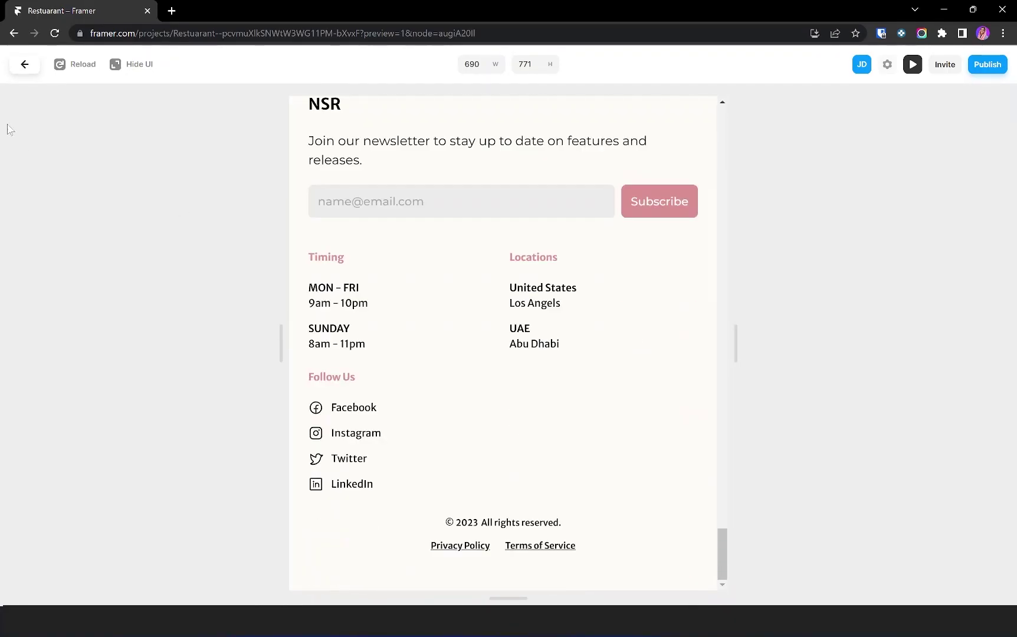
# - Close the preview and publish the updated site to strong-bookings-103547.framer.app
pyautogui.click(24, 64)
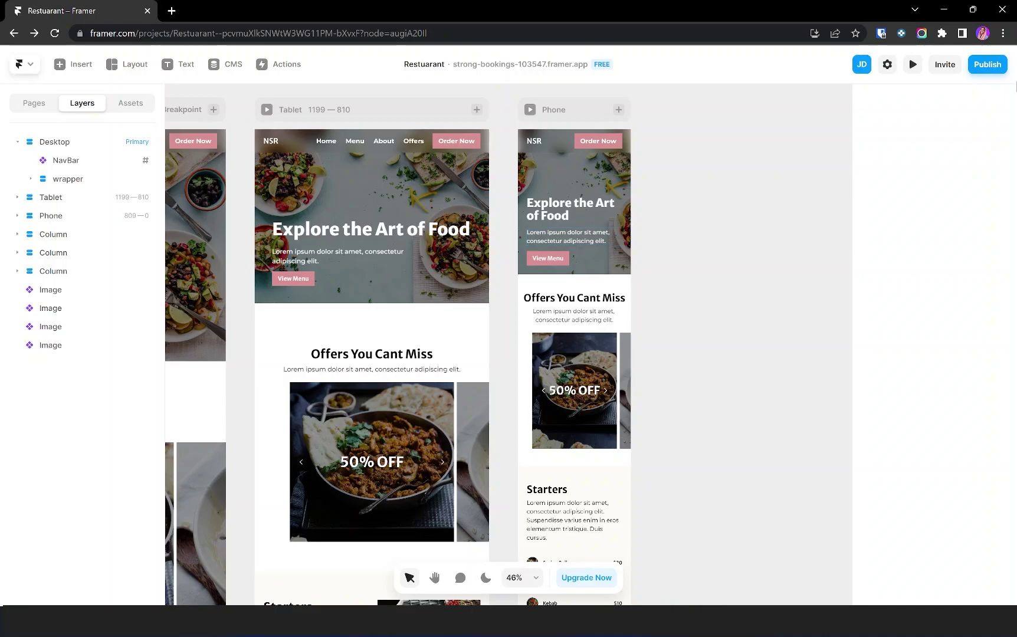
pyautogui.click(986, 65)
pyautogui.click(885, 183)
# - Open the published site at strong-bookings-103547.framer.app and look through its hero, Offers and menu sections
pyautogui.click(984, 66)
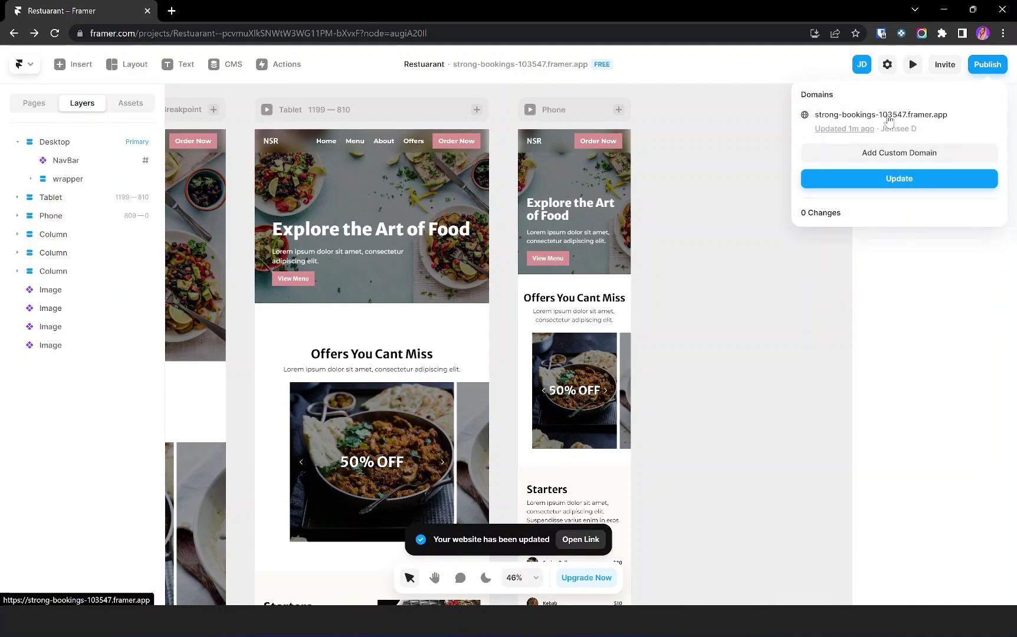
pyautogui.click(889, 115)
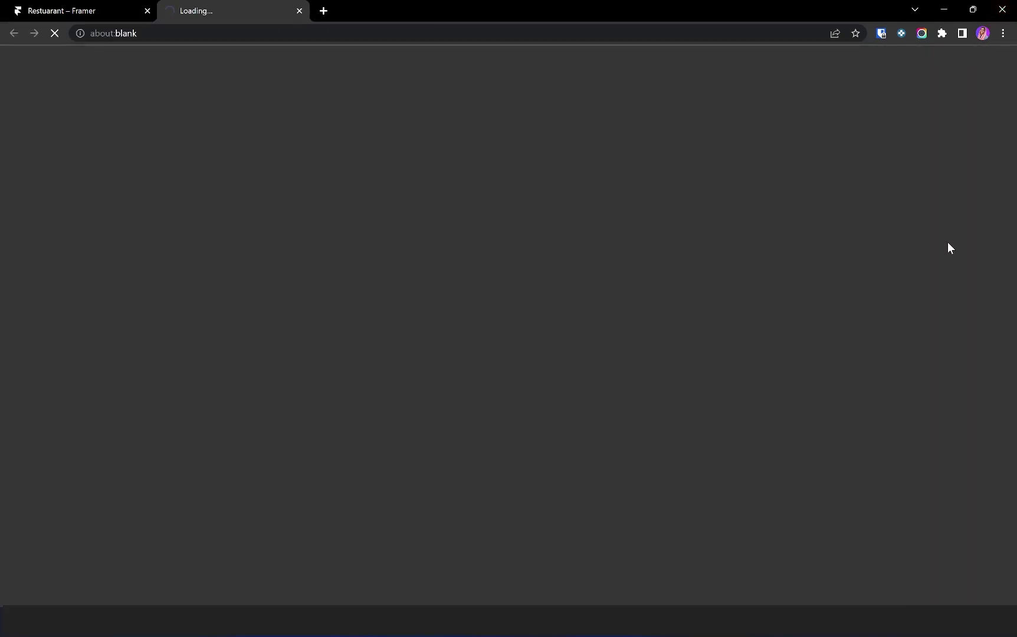
pyautogui.scroll(-4, 614, 324)
pyautogui.scroll(-5, 613, 335)
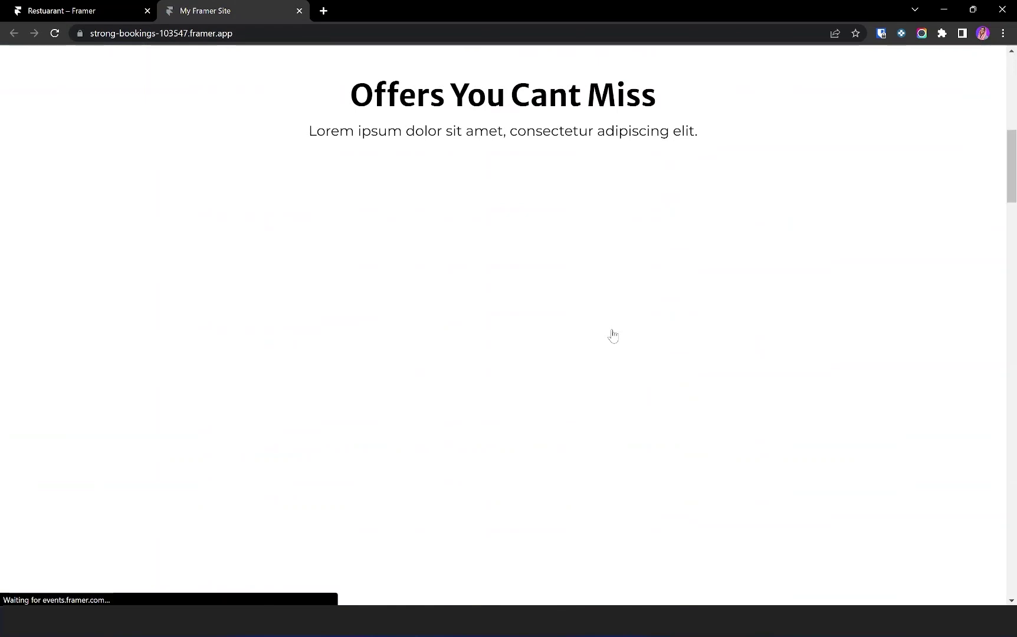
pyautogui.scroll(6, 614, 335)
pyautogui.scroll(-12, 612, 332)
pyautogui.scroll(12, 612, 332)
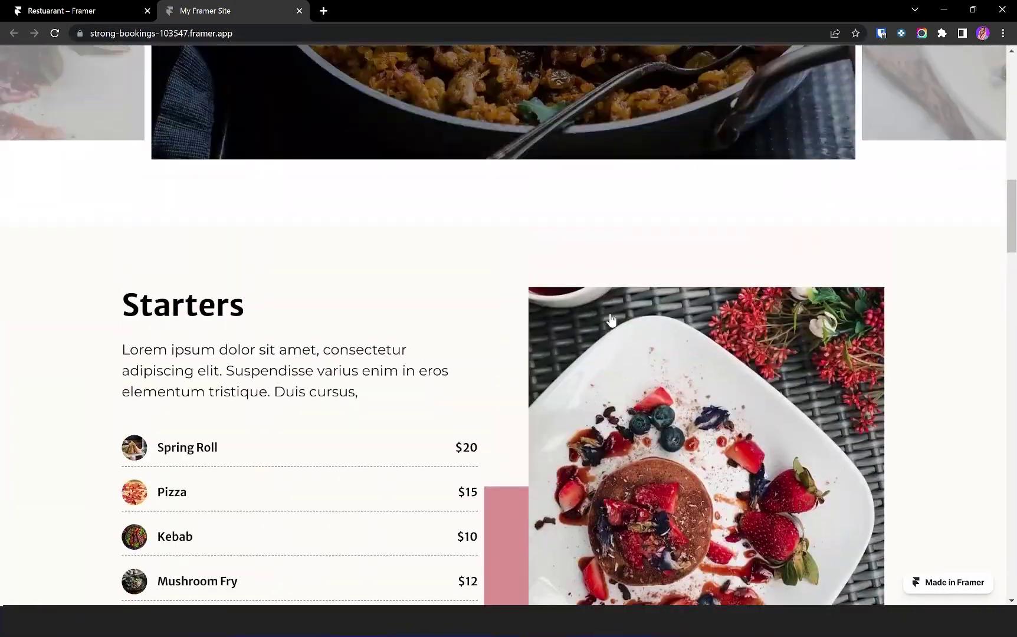